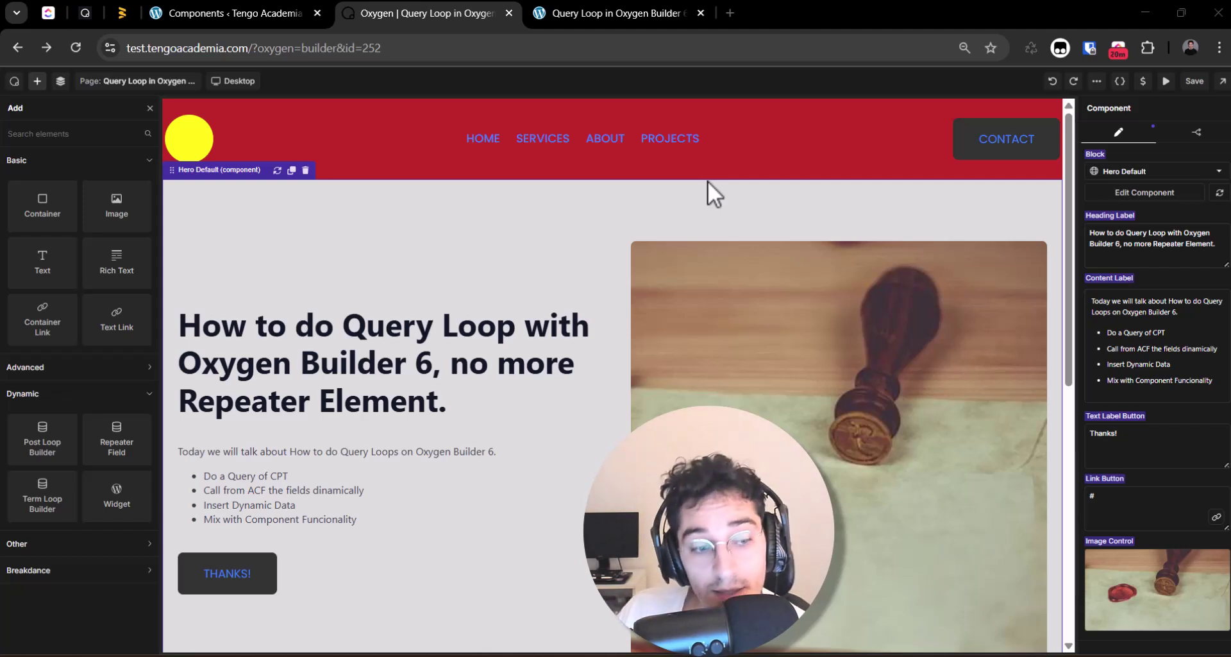
{"action": "scroll", "coordinate": [195, 397], "scroll_direction": "down", "scroll_amount": 7}
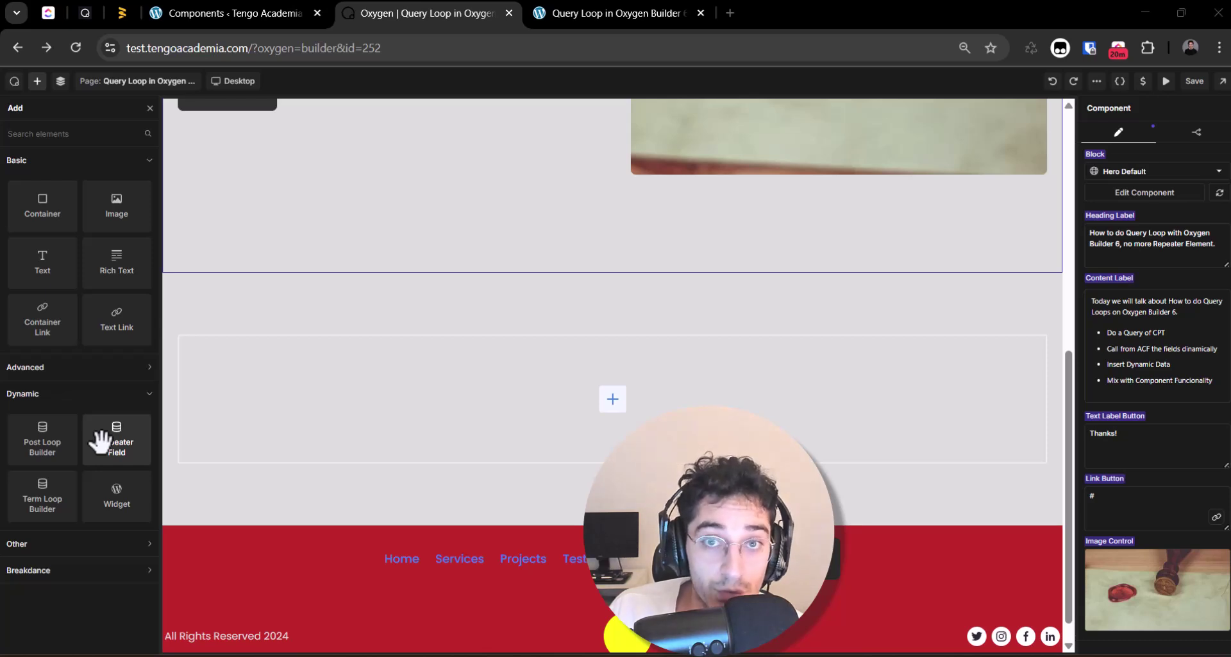
{"action": "mouse_move", "coordinate": [132, 445]}
{"action": "left_mouse_down"}
{"action": "mouse_move", "coordinate": [138, 459]}
{"action": "mouse_move", "coordinate": [115, 433]}
{"action": "left_mouse_up"}
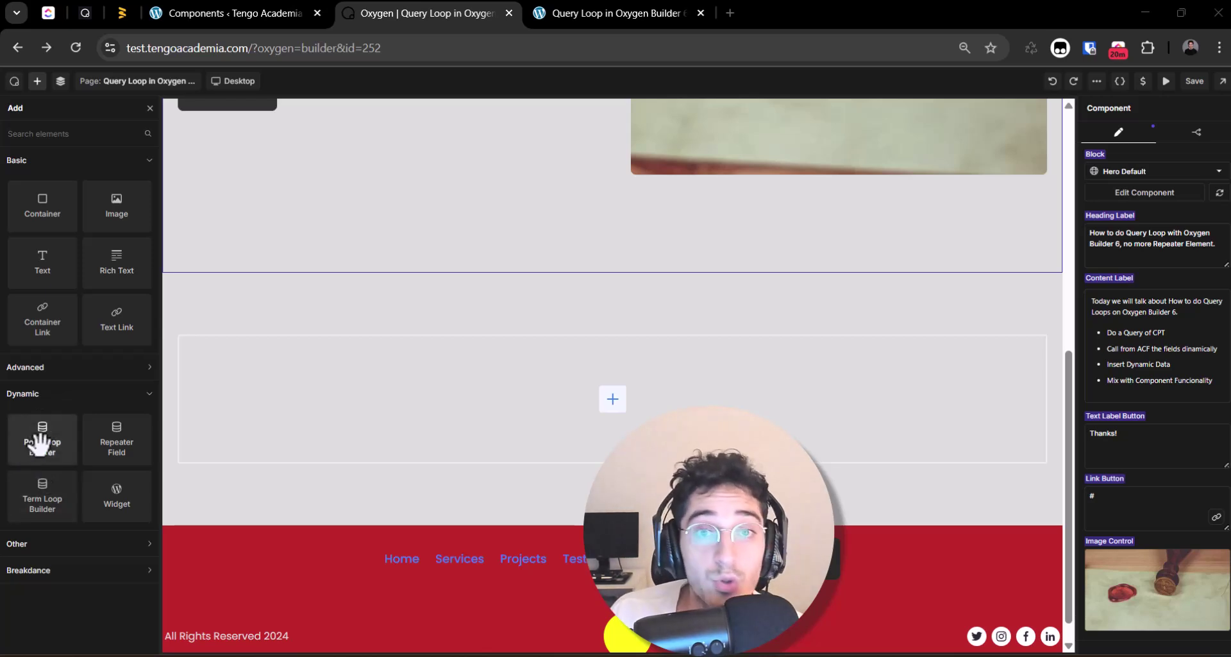
- Switch to the outwp.com site and look over its newsletter subscription page
{"action": "left_click", "coordinate": [121, 10]}
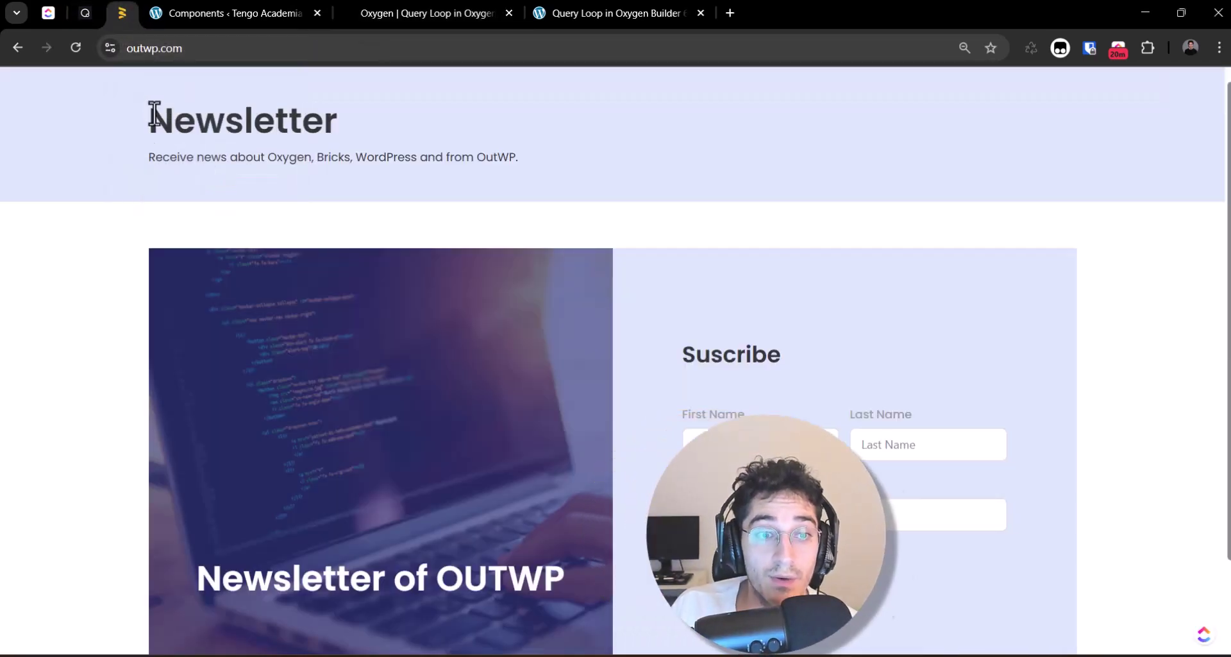
{"action": "scroll", "coordinate": [244, 260], "scroll_direction": "down", "scroll_amount": 2}
{"action": "scroll", "coordinate": [260, 318], "scroll_direction": "up", "scroll_amount": 2}
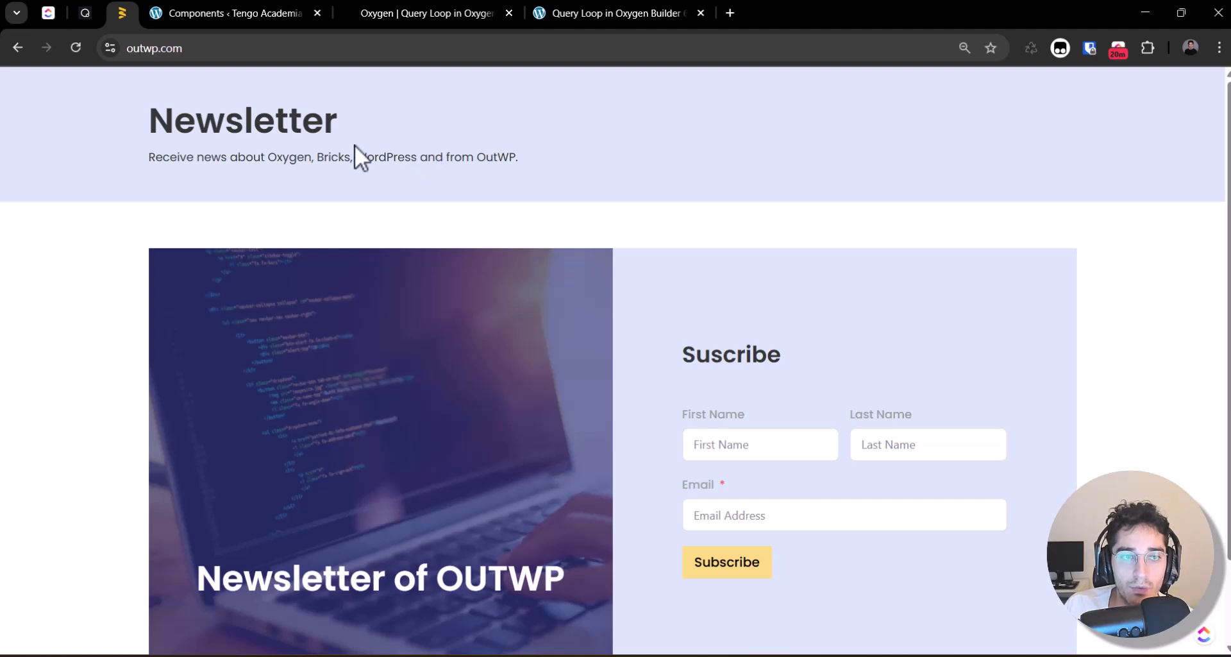
{"action": "scroll", "coordinate": [197, 213], "scroll_direction": "down", "scroll_amount": 2}
{"action": "scroll", "coordinate": [138, 72], "scroll_direction": "up", "scroll_amount": 2}
{"action": "left_click", "coordinate": [209, 56]}
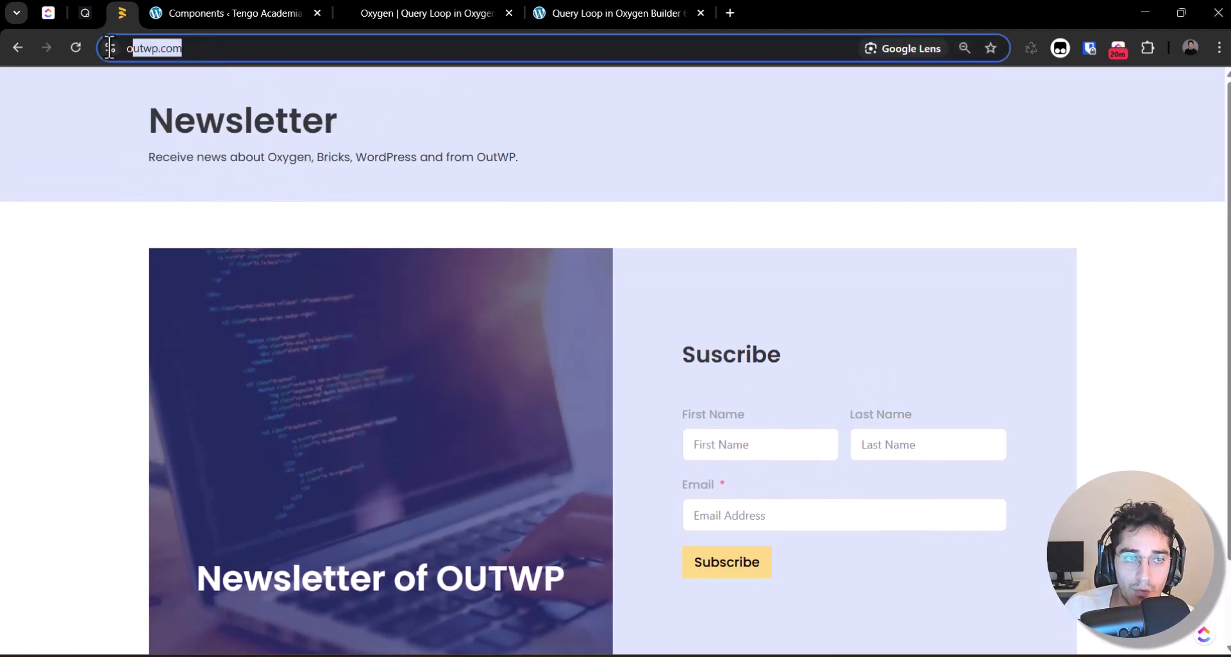
{"action": "left_click", "coordinate": [126, 248]}
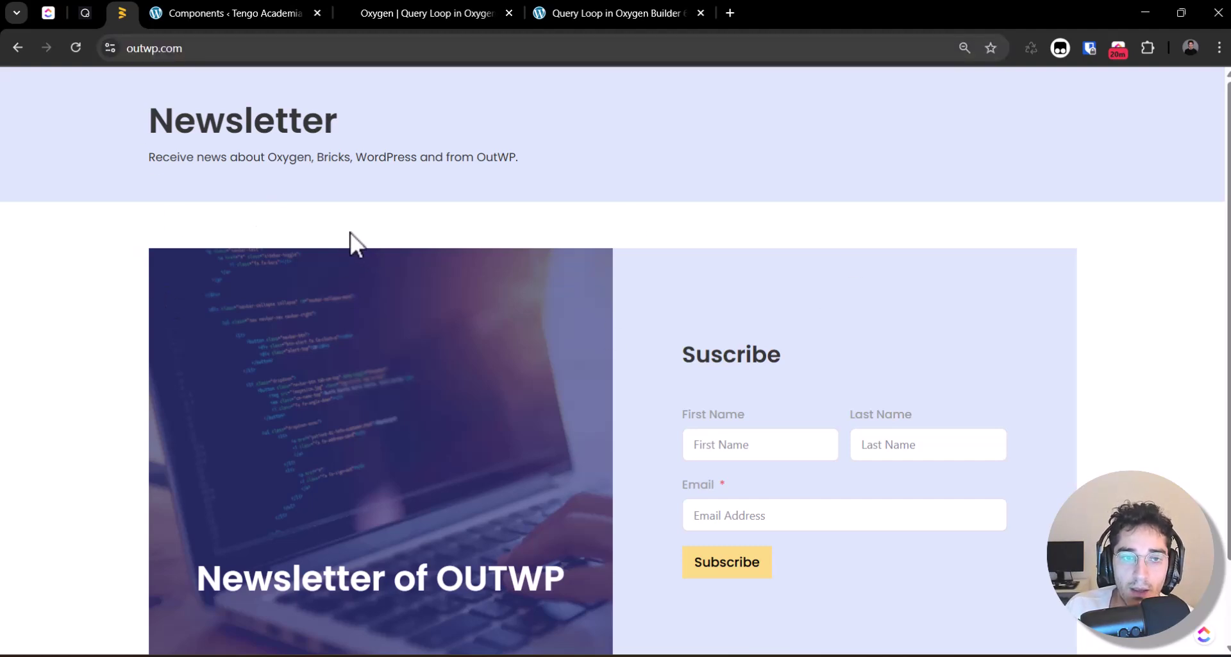
{"action": "scroll", "coordinate": [350, 232], "scroll_direction": "down", "scroll_amount": 1}
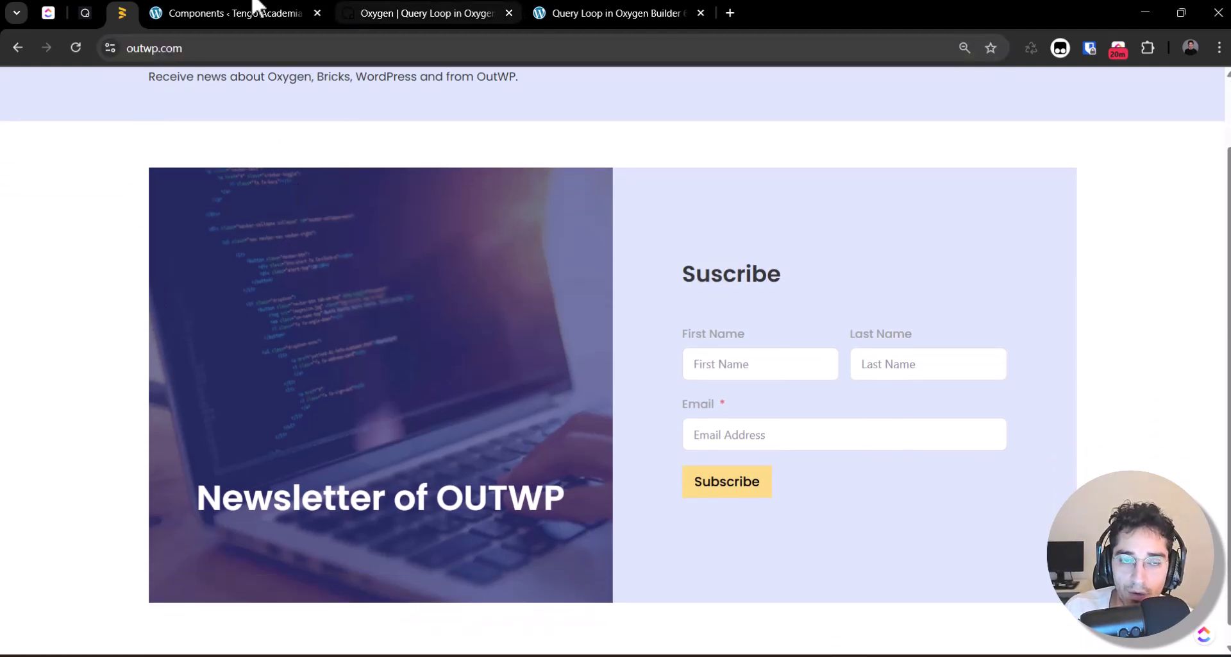
- Review the WordPress site's Oxygen component list and the Query Loop page's hero and empty section in the builder
{"action": "left_click", "coordinate": [186, 13]}
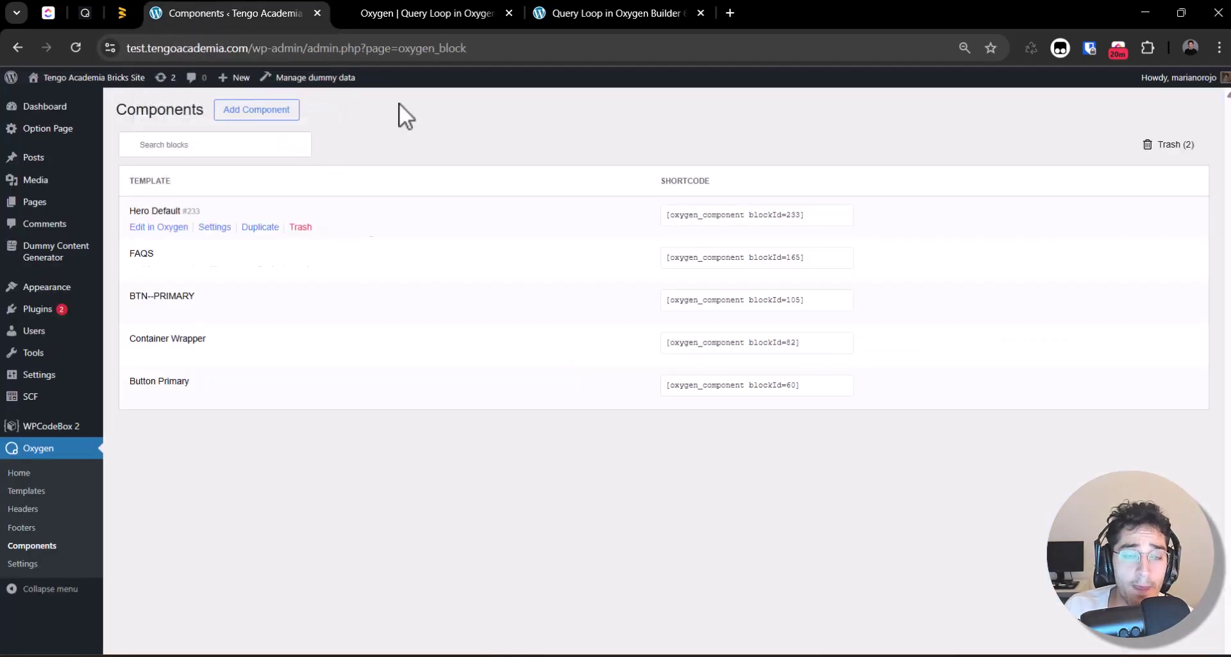
{"action": "key", "text": "ctrl+Tab"}
{"action": "scroll", "coordinate": [363, 445], "scroll_direction": "up", "scroll_amount": 6}
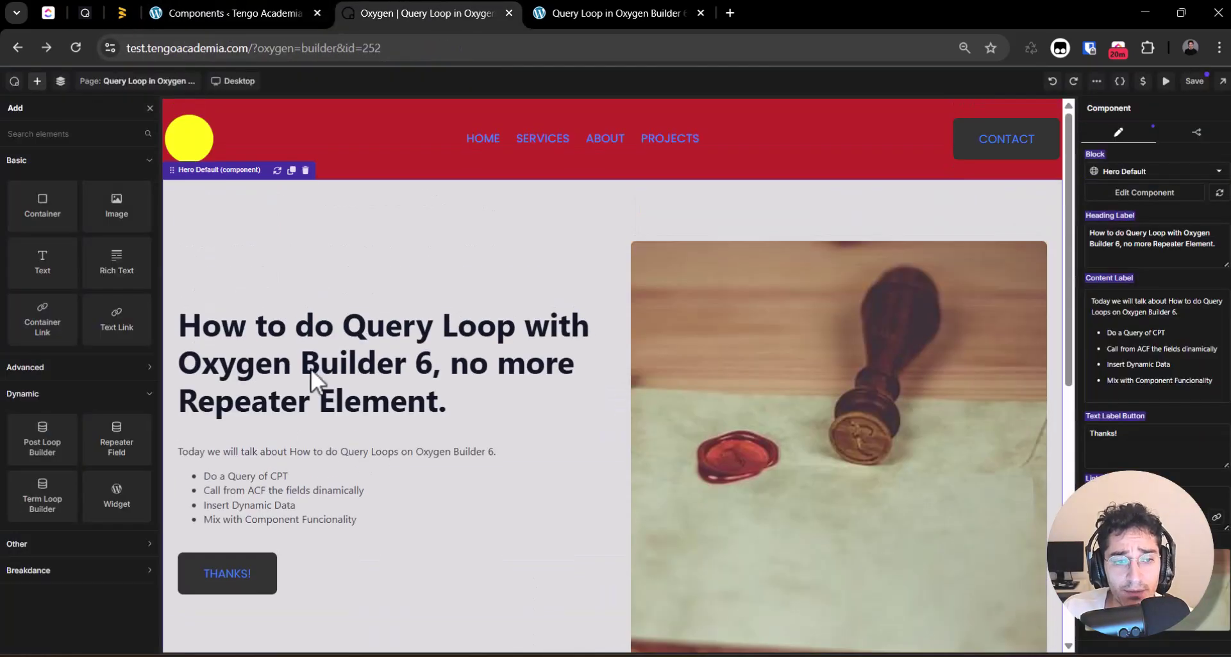
{"action": "scroll", "coordinate": [513, 263], "scroll_direction": "down", "scroll_amount": 1}
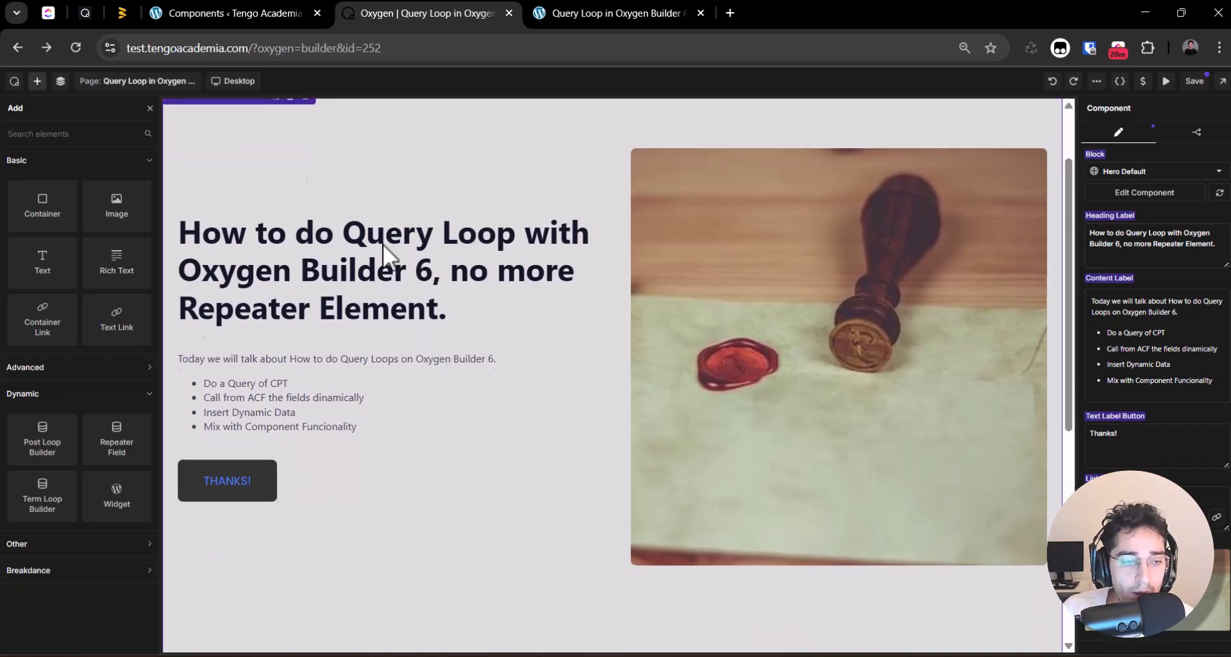
{"action": "scroll", "coordinate": [404, 269], "scroll_direction": "down", "scroll_amount": 4}
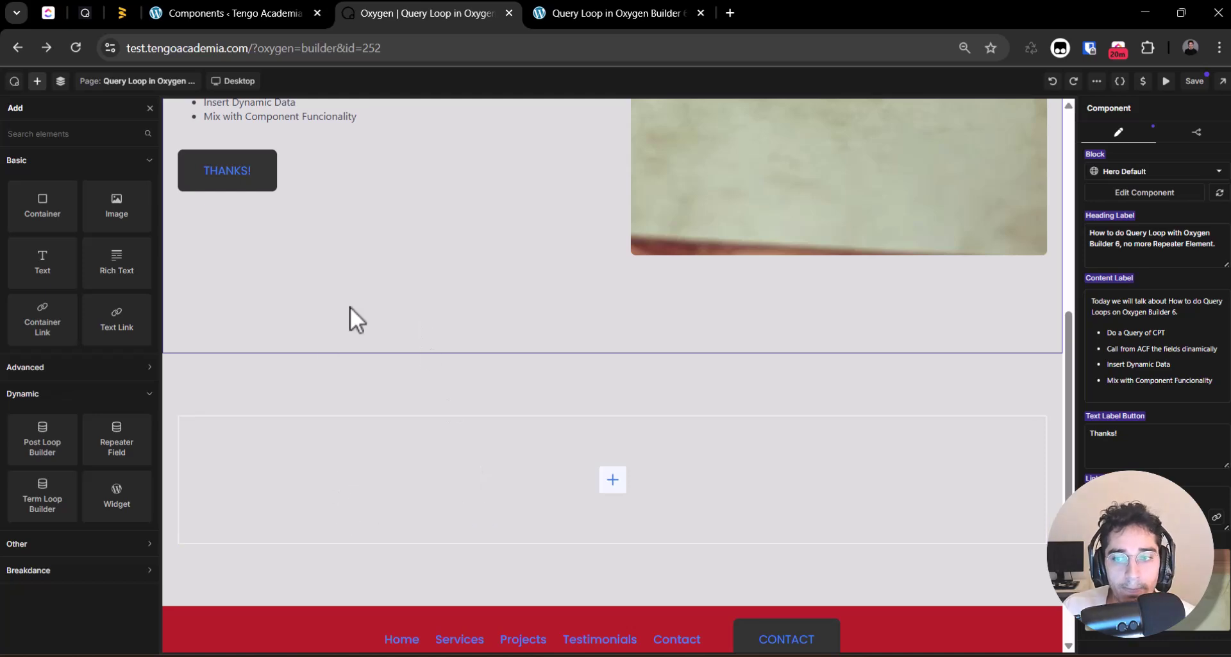
{"action": "scroll", "coordinate": [354, 306], "scroll_direction": "up", "scroll_amount": 4}
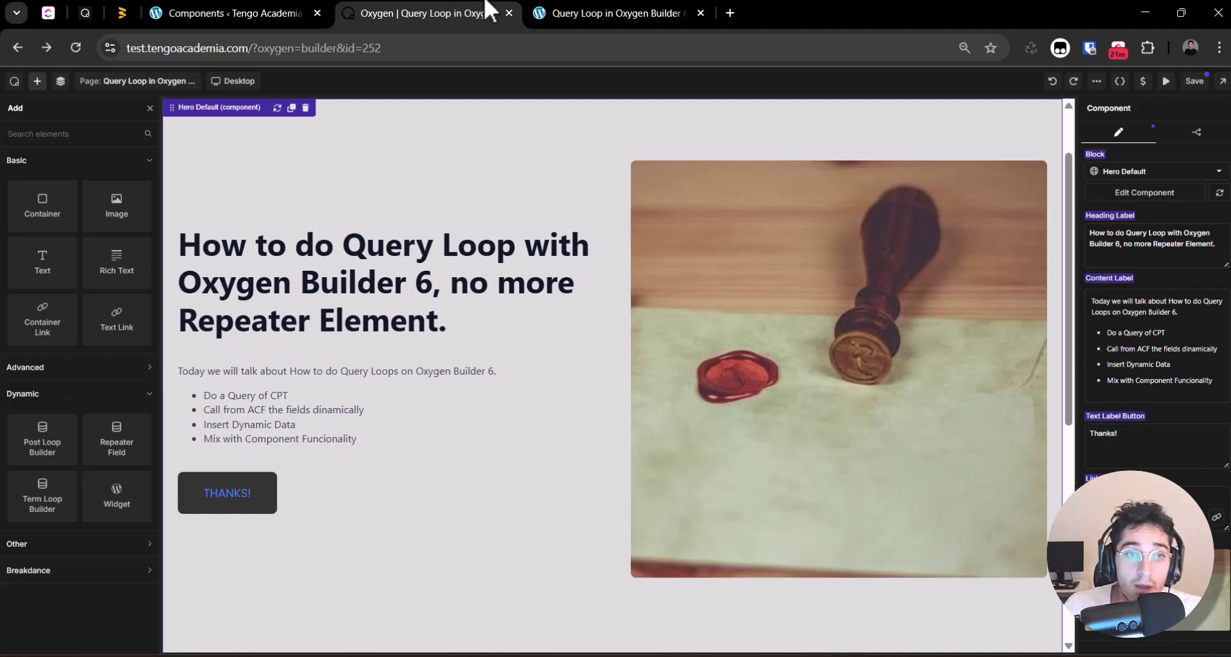
{"action": "left_click", "coordinate": [260, 12]}
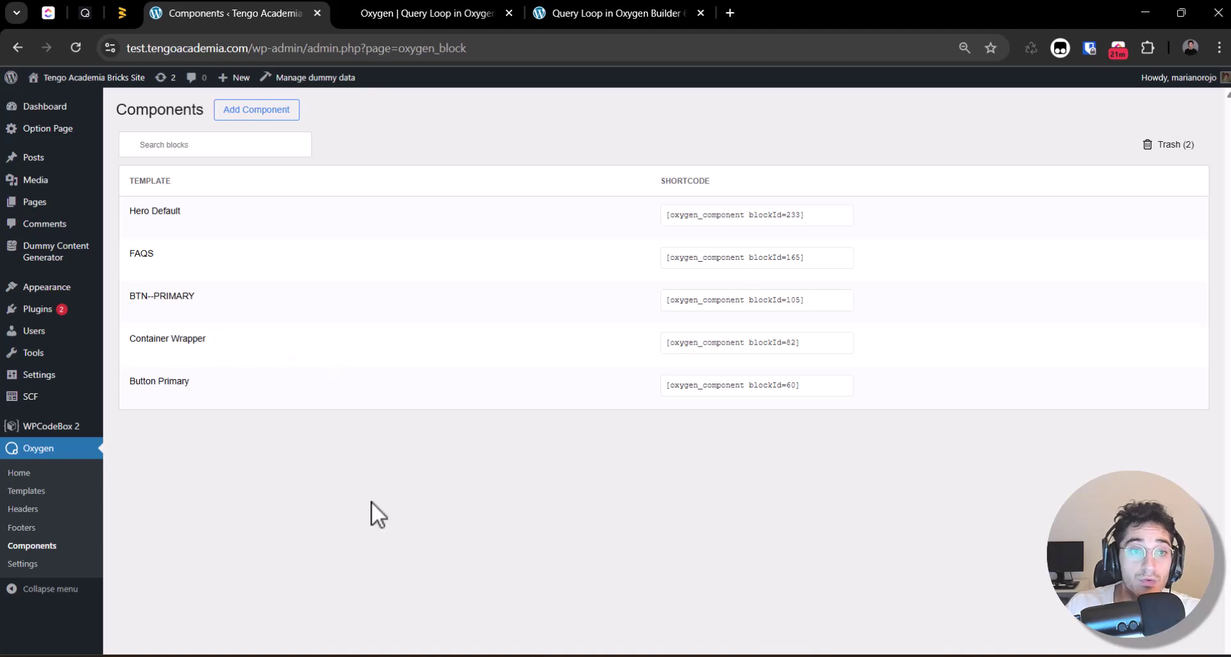
{"action": "left_click", "coordinate": [371, 11]}
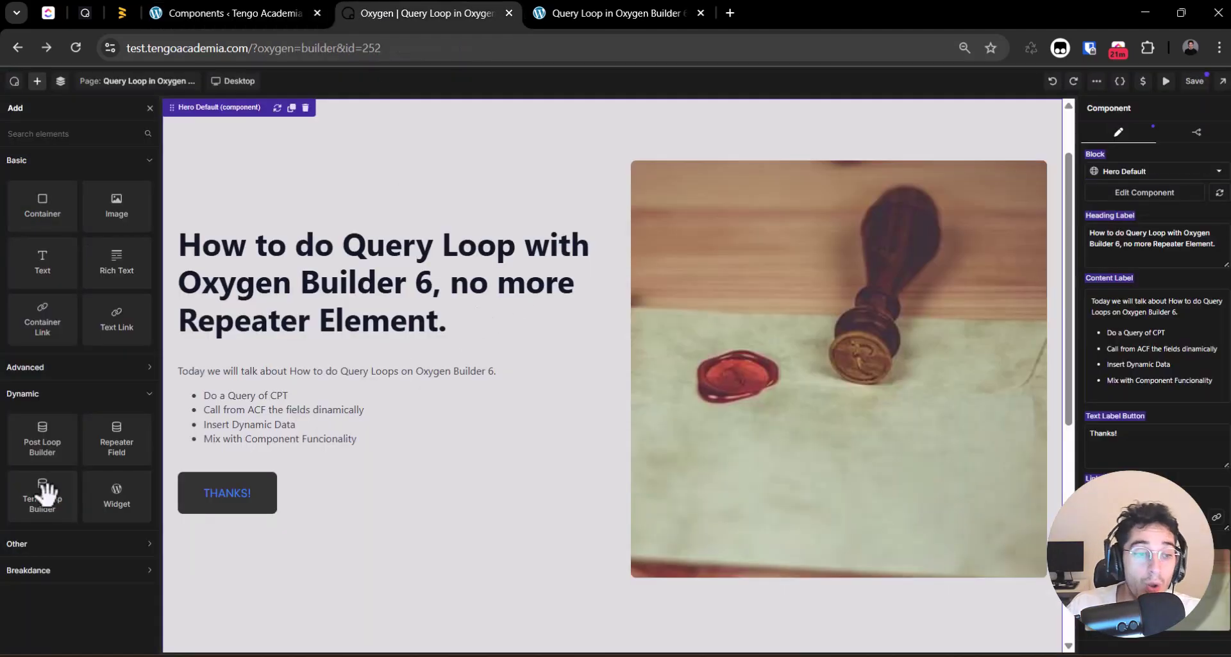
- Add a text element to the empty full-width container and make it an h1 heading reading "Last News"
{"action": "scroll", "coordinate": [446, 532], "scroll_direction": "down", "scroll_amount": 5}
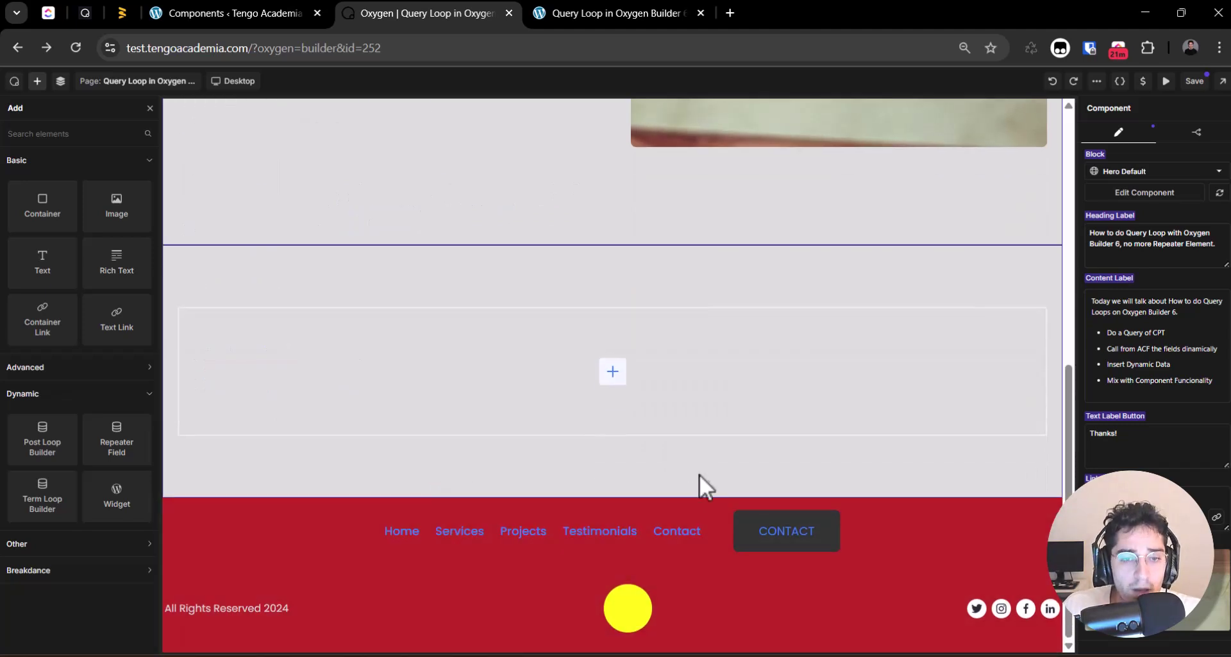
{"action": "left_click", "coordinate": [534, 395]}
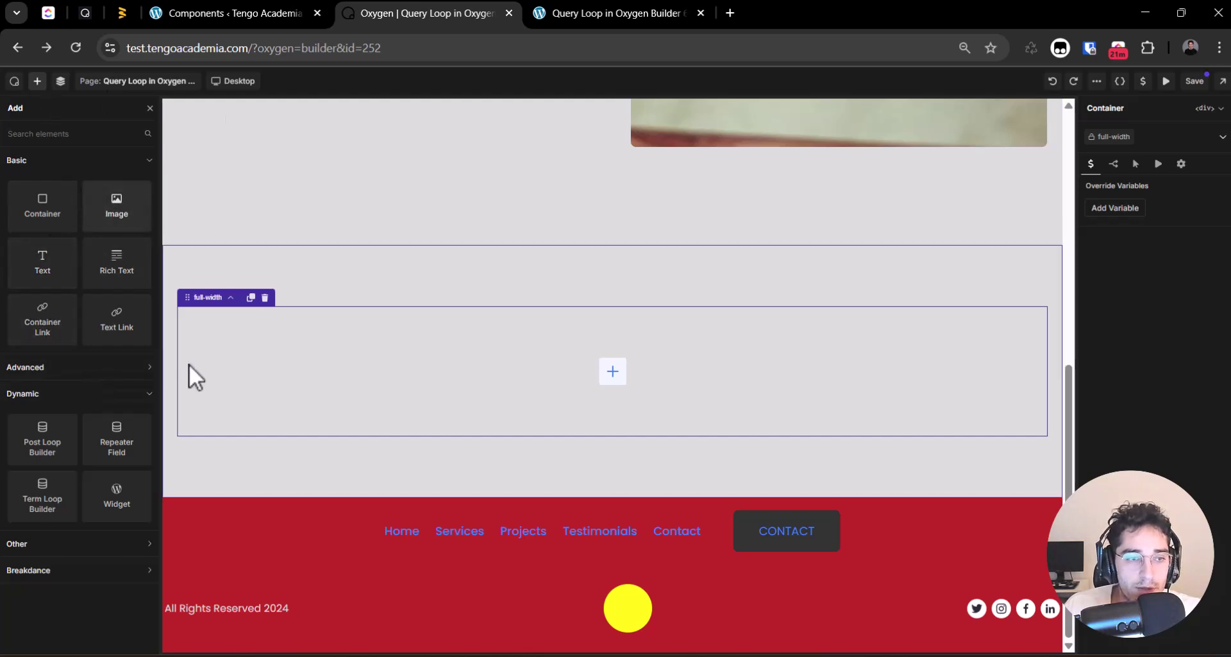
{"action": "left_click", "coordinate": [50, 276]}
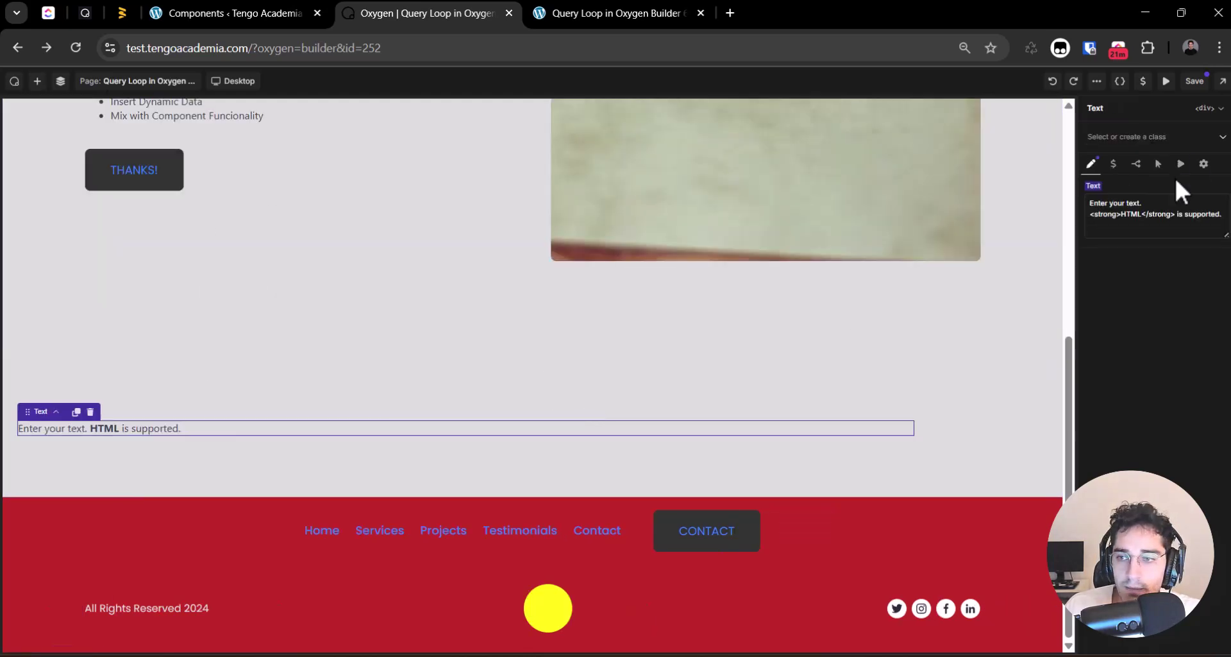
{"action": "left_click", "coordinate": [1210, 108]}
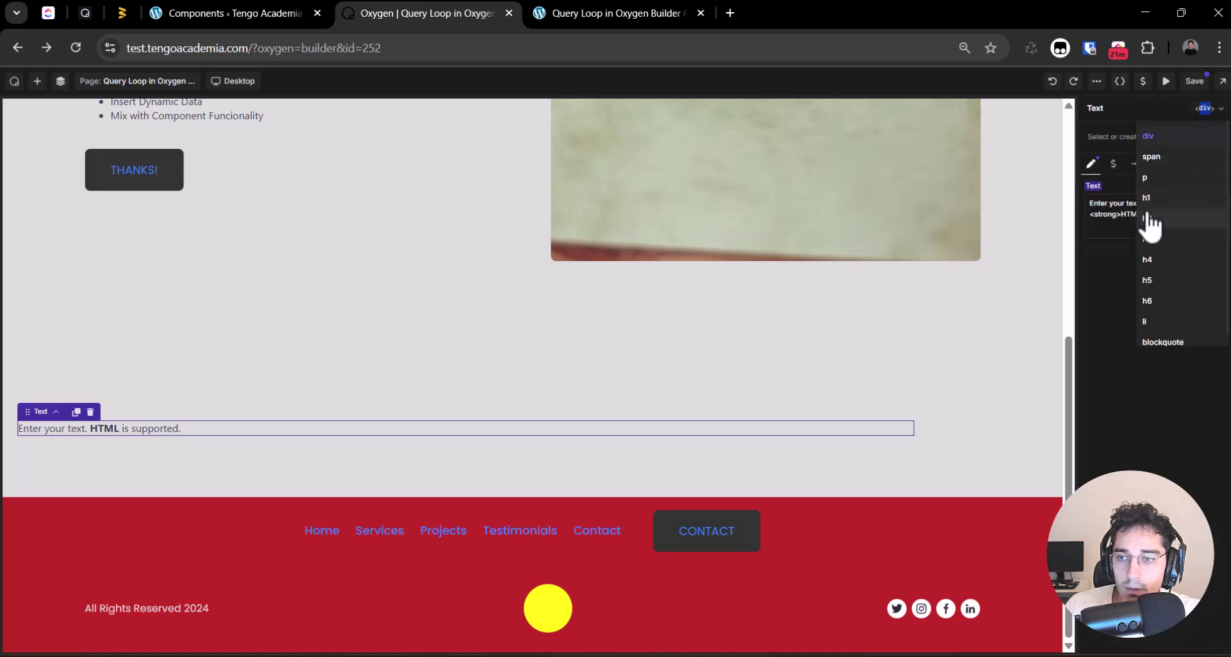
{"action": "left_click", "coordinate": [1182, 202]}
{"action": "key", "text": "ctrl+a"}
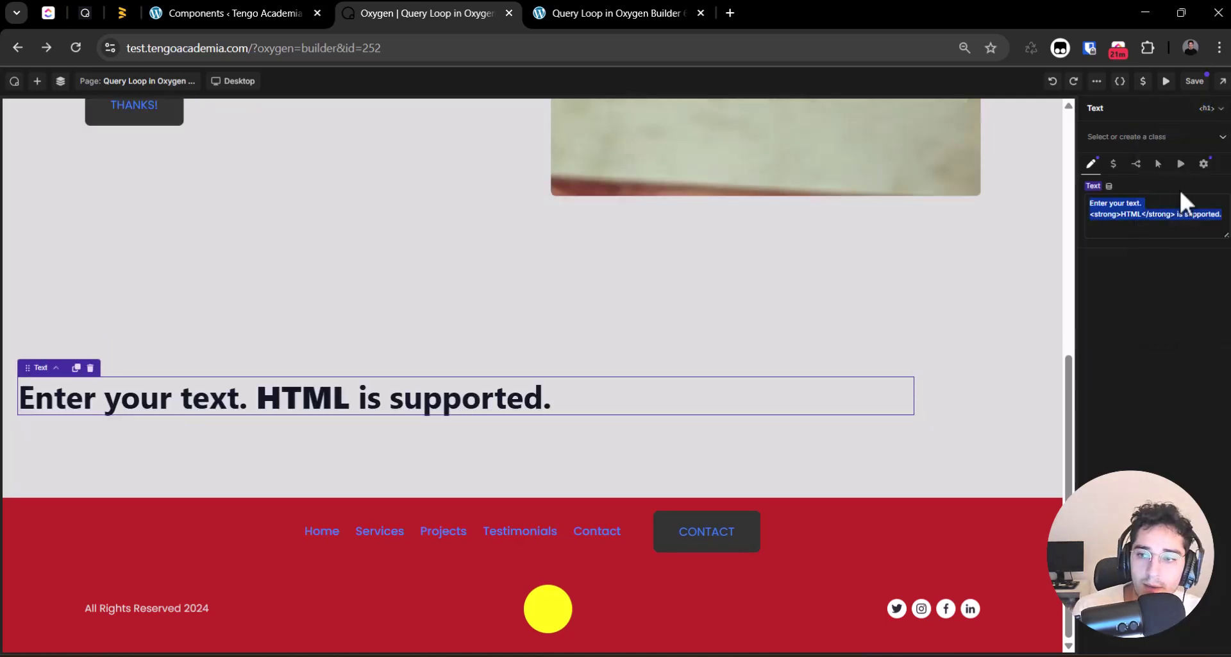
{"action": "type", "text": "Last News"}
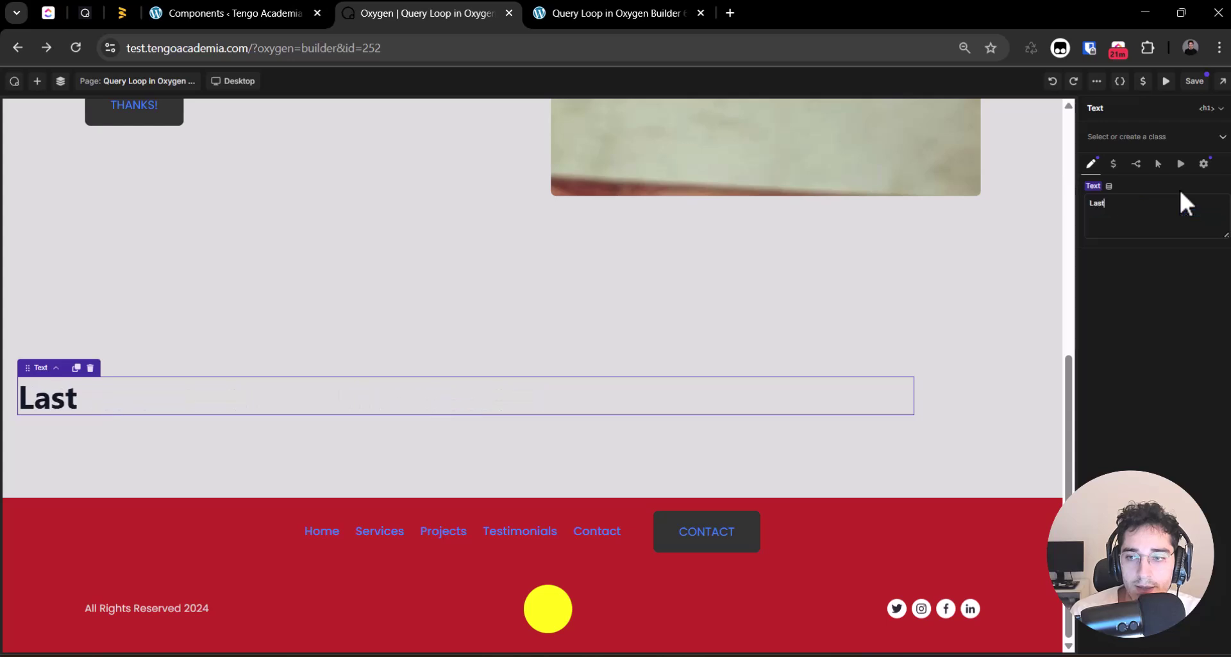
- Add a Post Loop Builder below the Last News heading and display the page's element structure
{"action": "left_click", "coordinate": [60, 82]}
{"action": "left_click", "coordinate": [36, 82]}
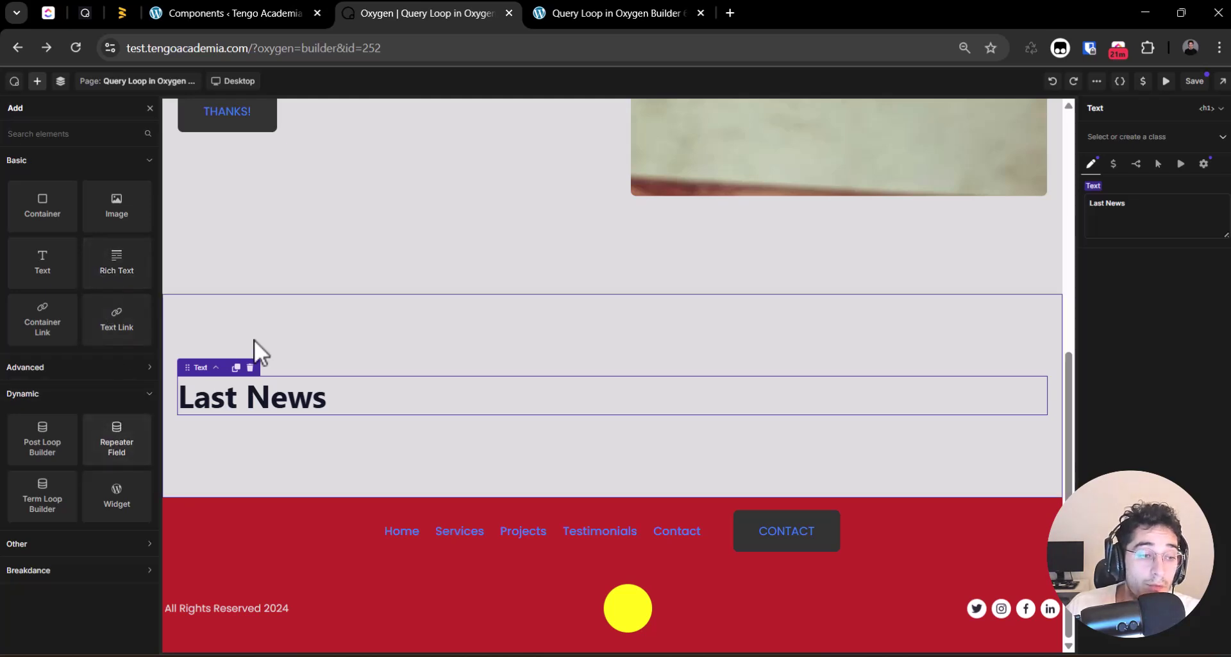
{"action": "left_click", "coordinate": [29, 446]}
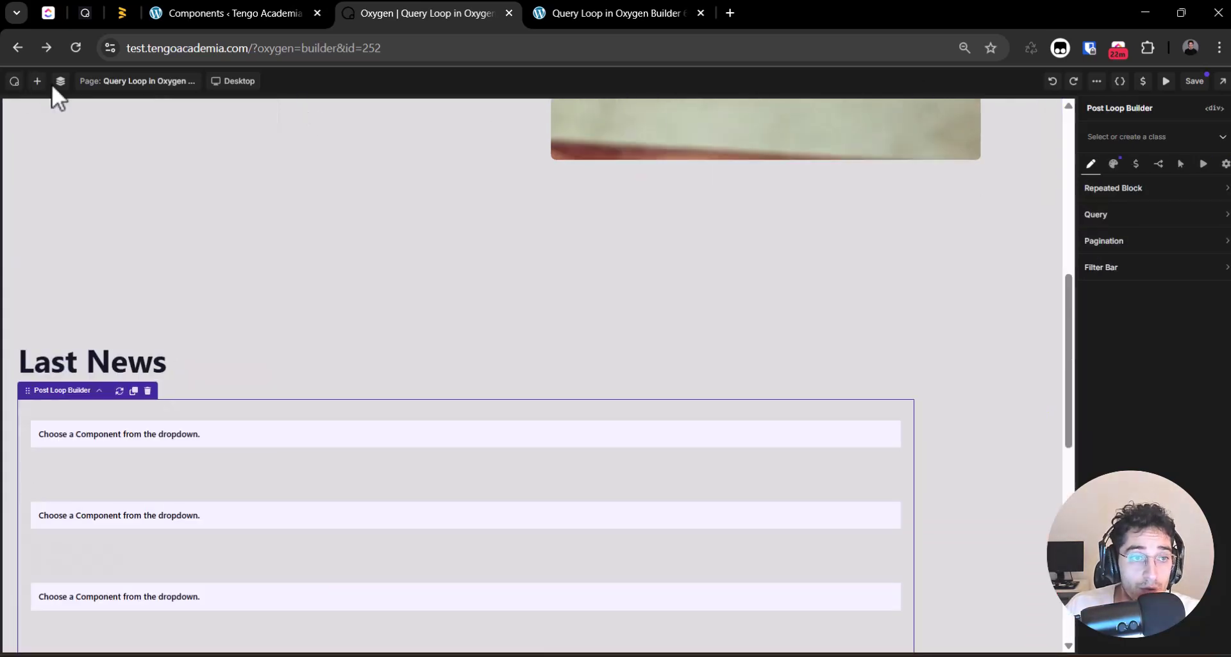
{"action": "left_click", "coordinate": [61, 81]}
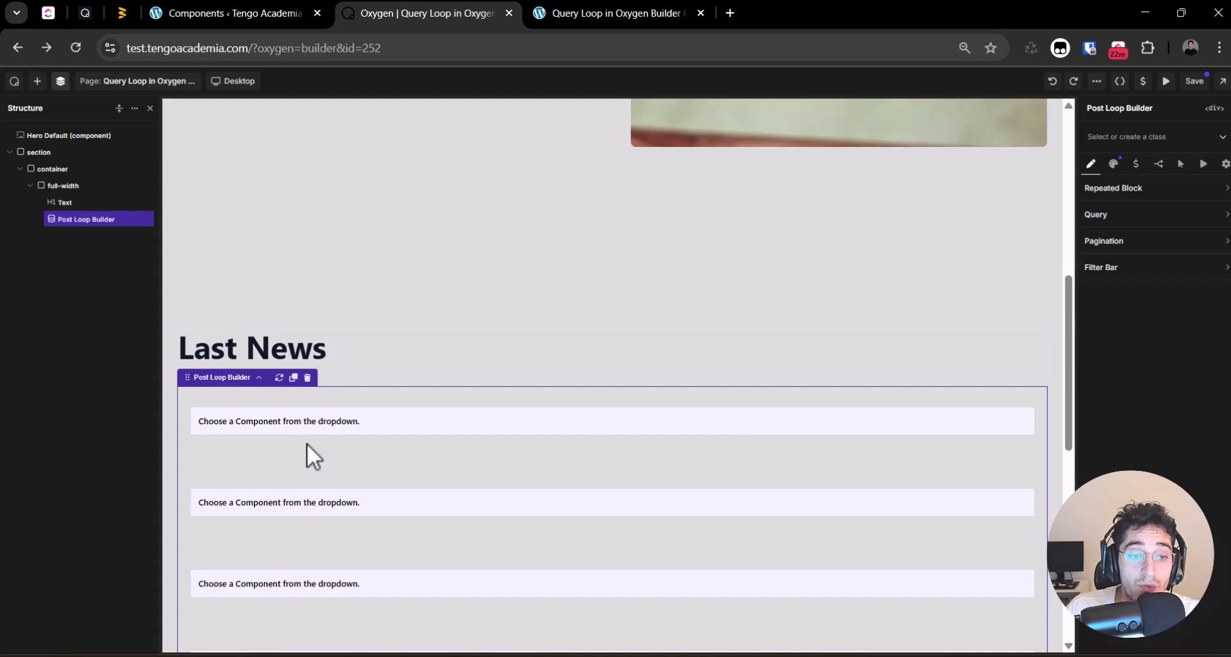
{"action": "scroll", "coordinate": [375, 340], "scroll_direction": "down", "scroll_amount": 5}
{"action": "scroll", "coordinate": [375, 340], "scroll_direction": "up", "scroll_amount": 5}
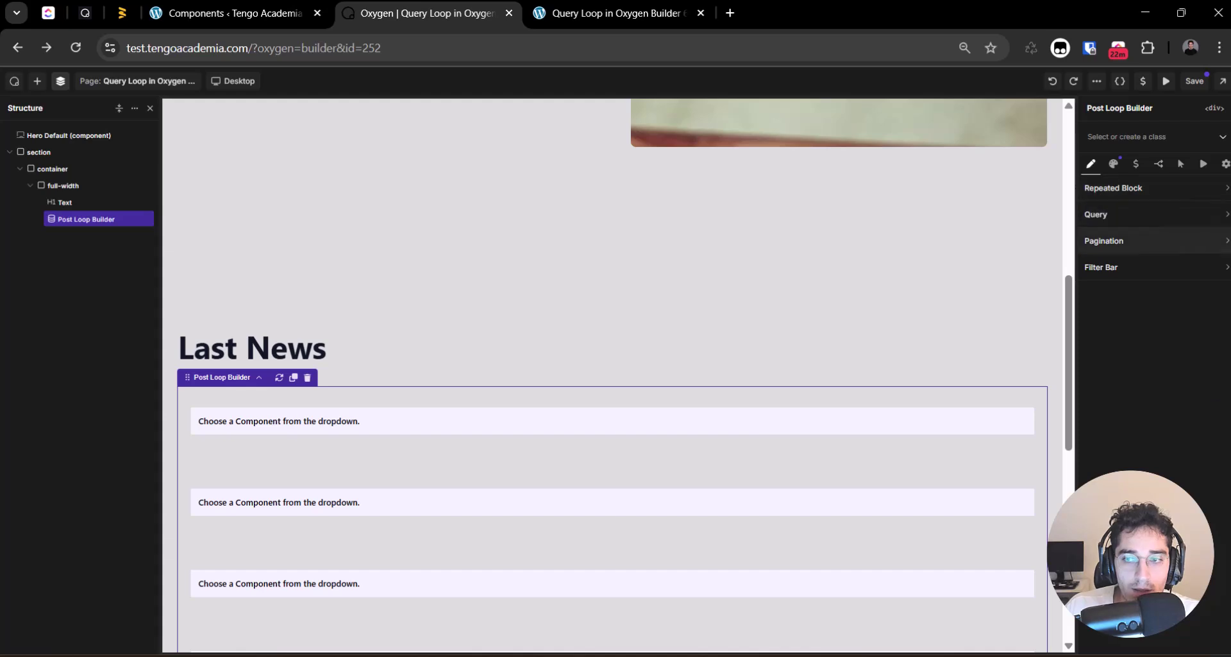
- Check which components are offered for the post loop's repeated block and save the page
{"action": "left_click", "coordinate": [1111, 192]}
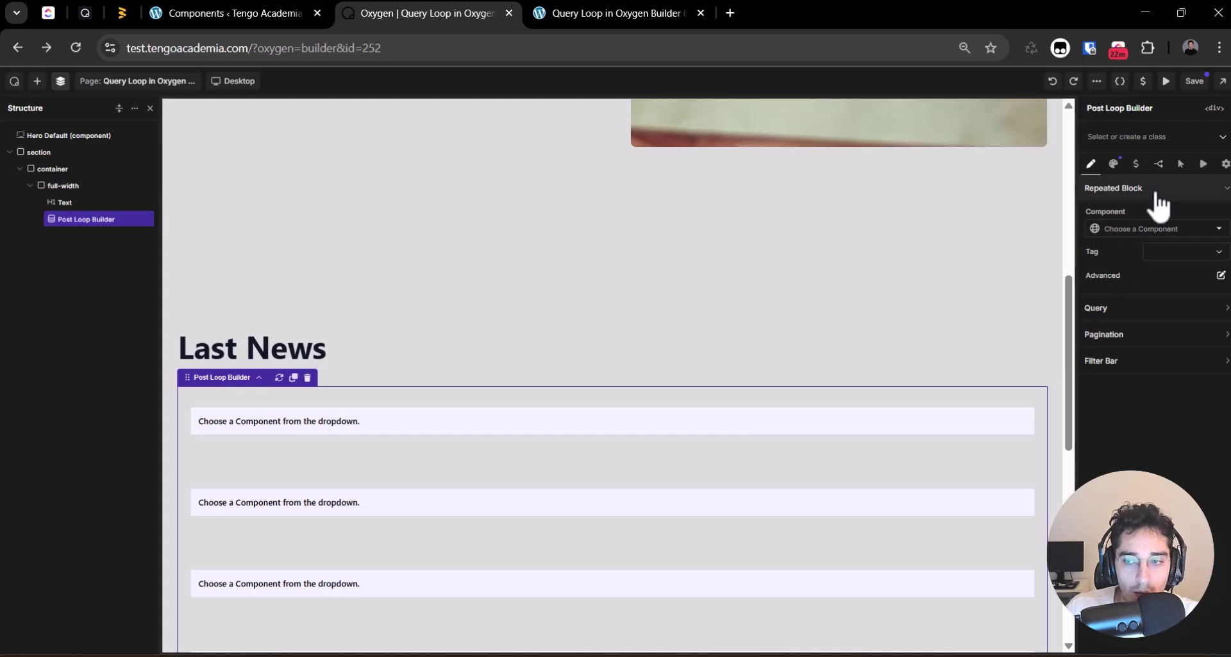
{"action": "left_click", "coordinate": [1141, 229]}
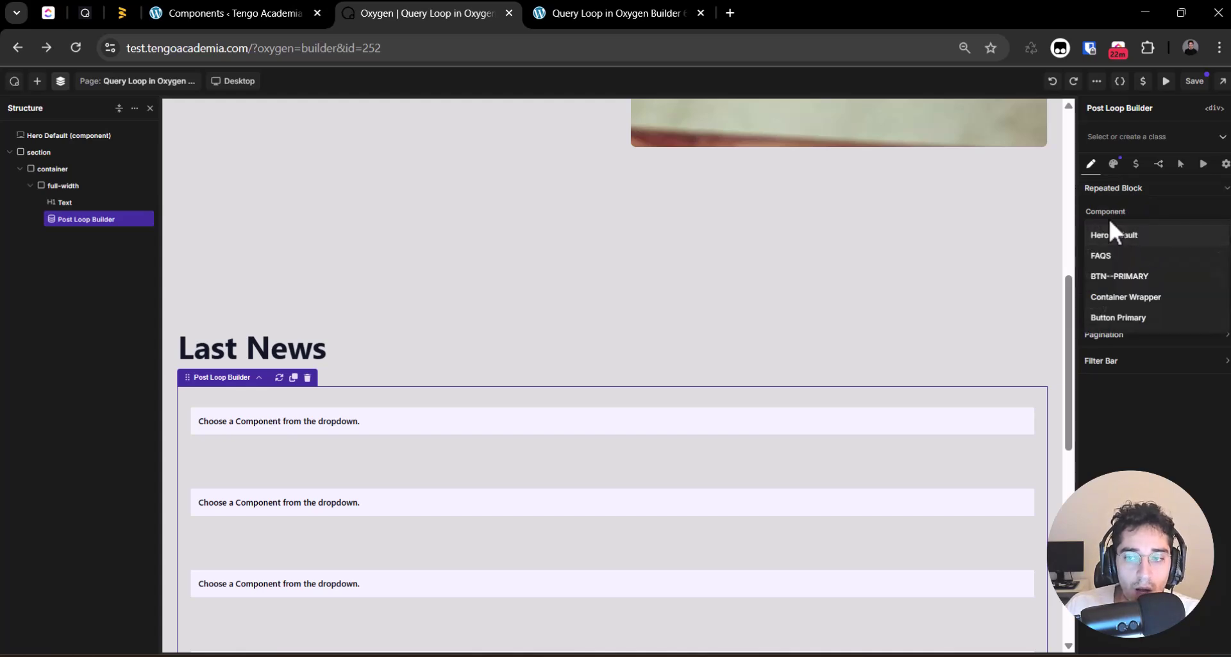
{"action": "left_click", "coordinate": [1153, 192]}
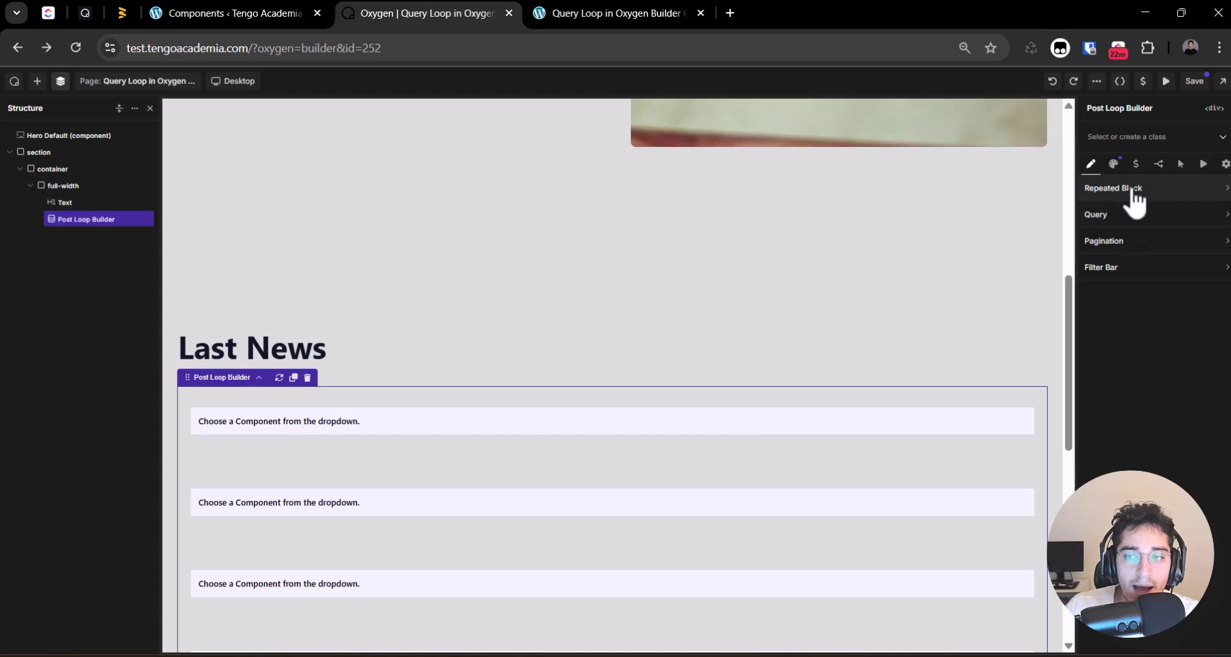
{"action": "left_click", "coordinate": [1128, 189]}
{"action": "left_click", "coordinate": [1134, 229]}
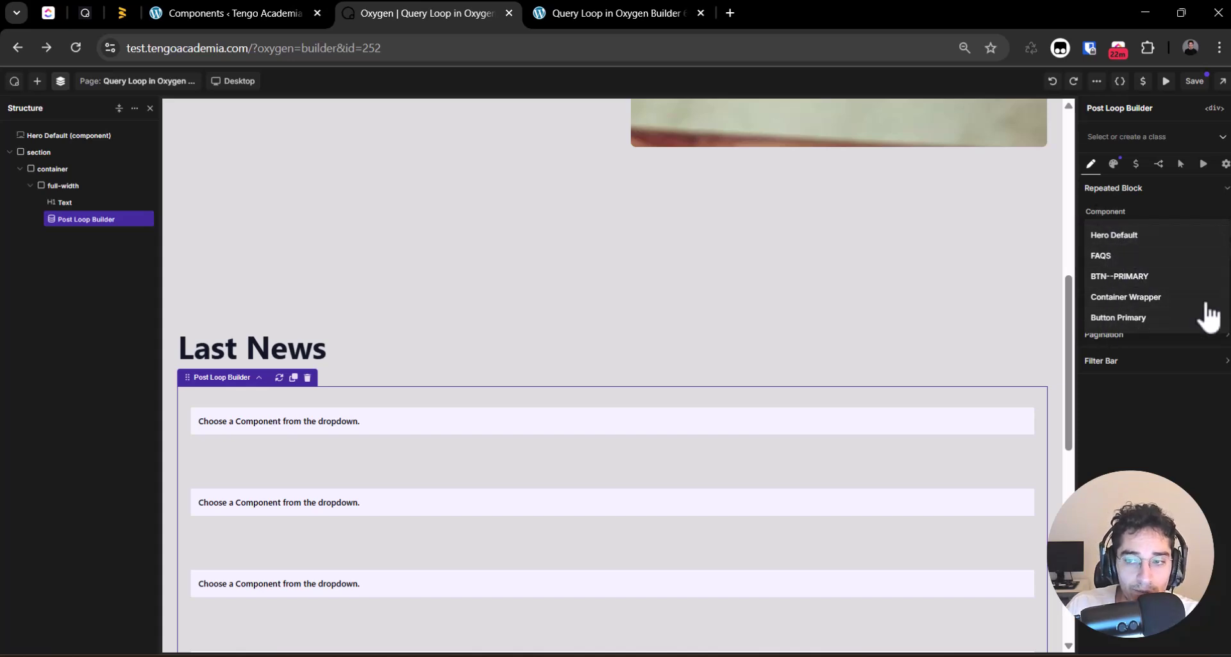
{"action": "left_click", "coordinate": [1194, 84]}
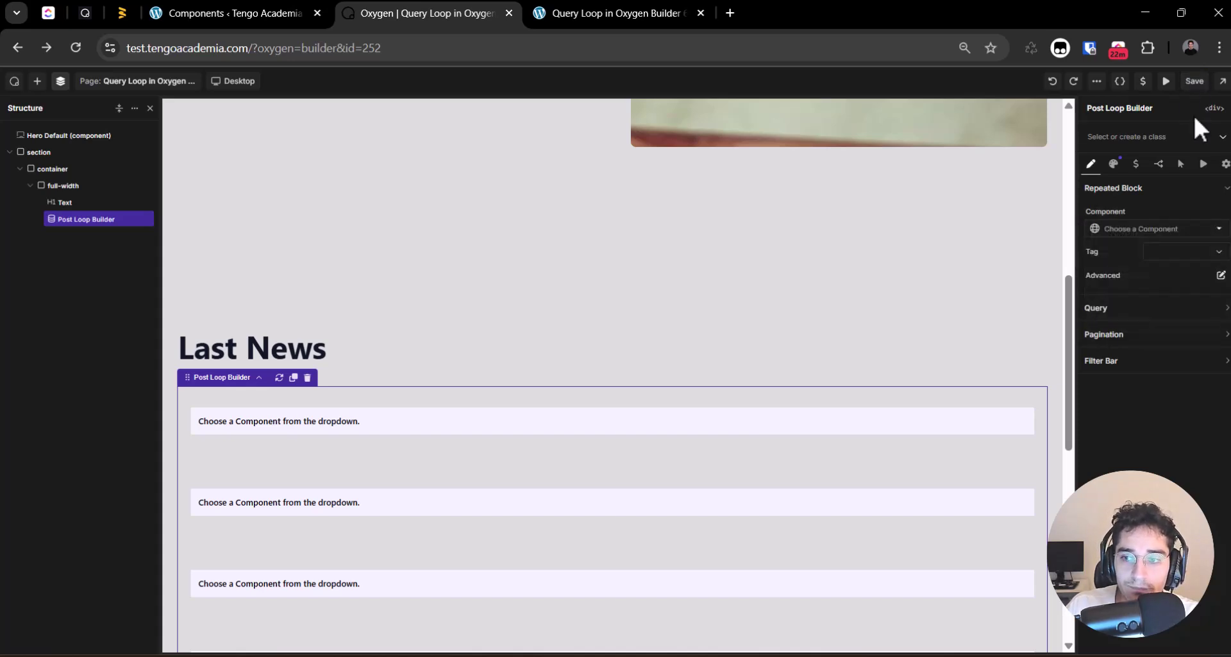
- Create a new Oxygen component titled "Post Card" in the WordPress admin
{"action": "left_click", "coordinate": [264, 12]}
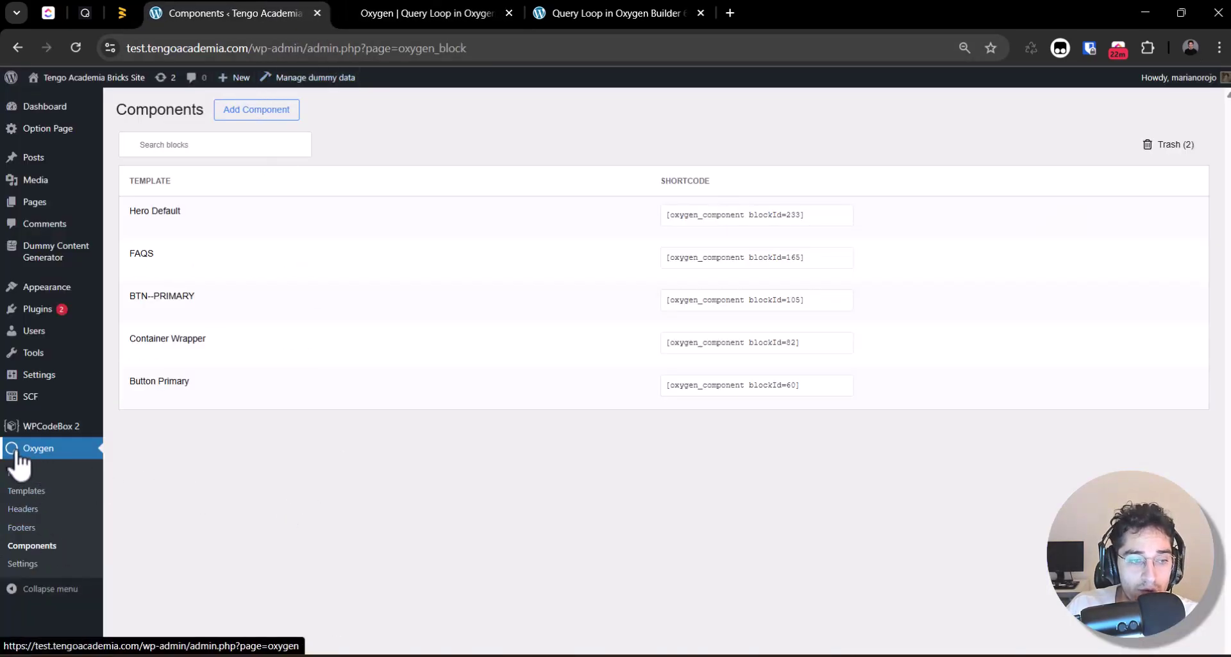
{"action": "left_click", "coordinate": [32, 548]}
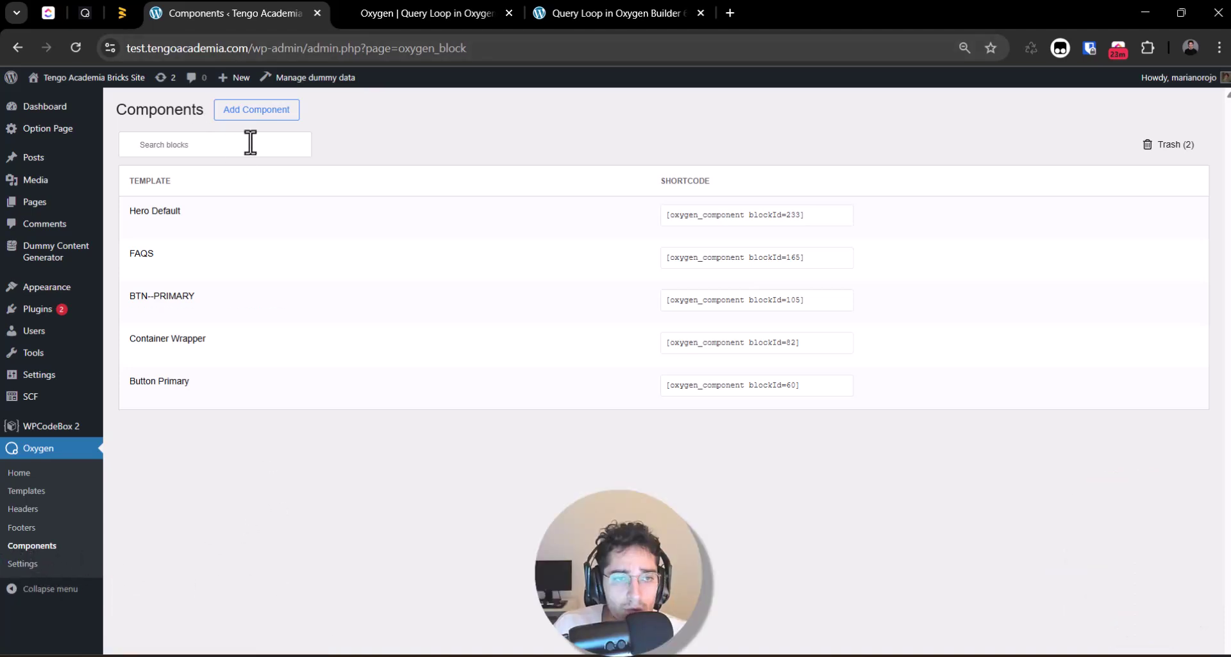
{"action": "left_click", "coordinate": [279, 119]}
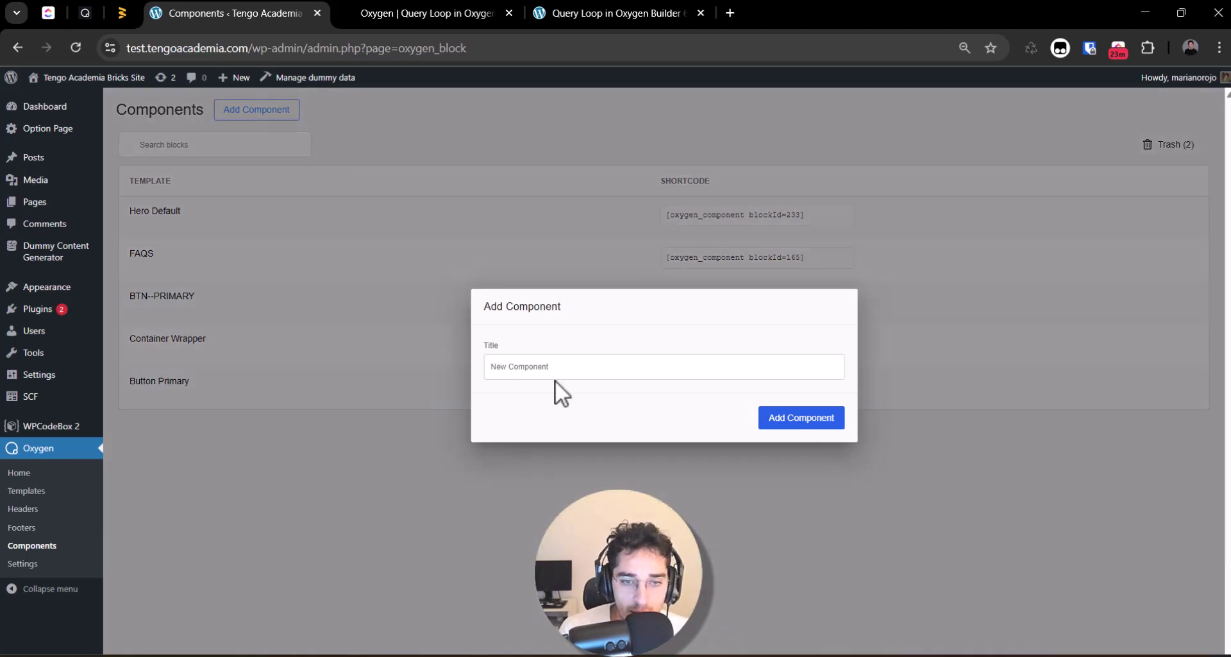
{"action": "type", "text": "P"}
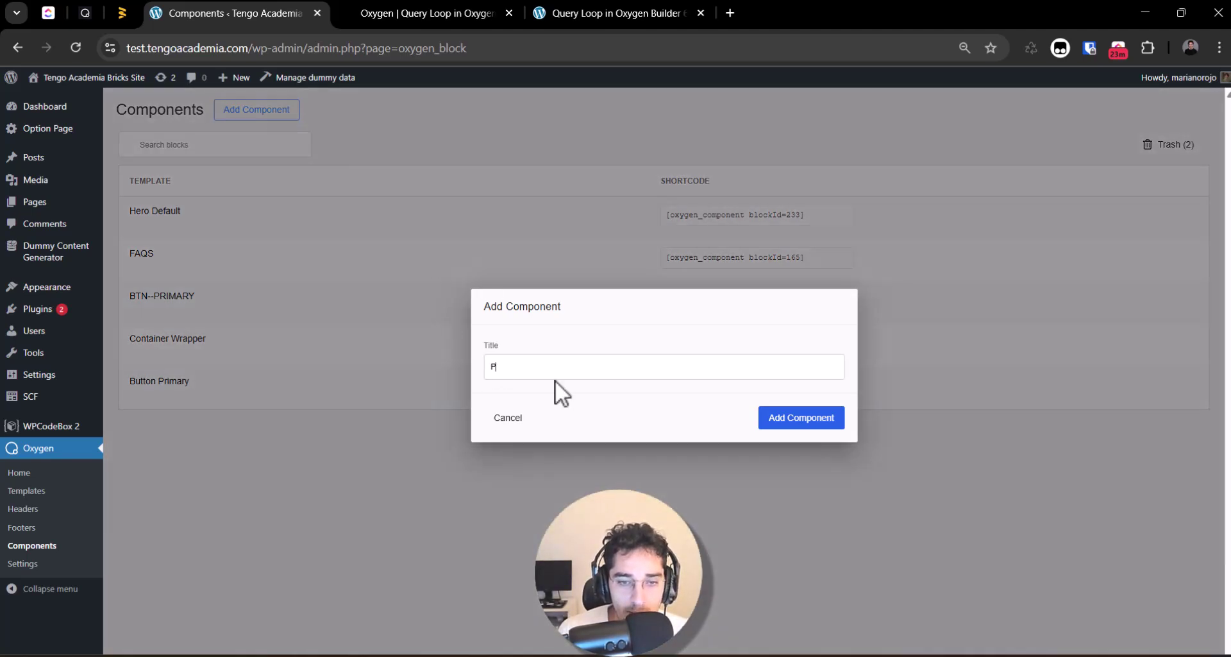
{"action": "type", "text": "ost Card"}
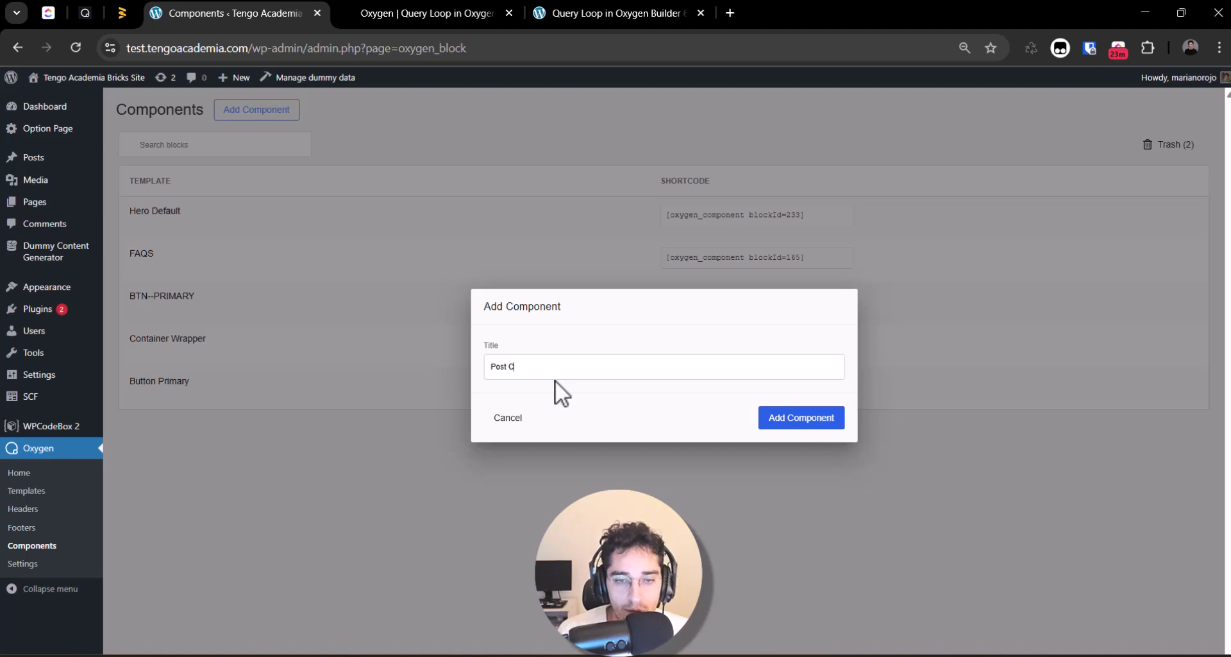
{"action": "left_click", "coordinate": [769, 421]}
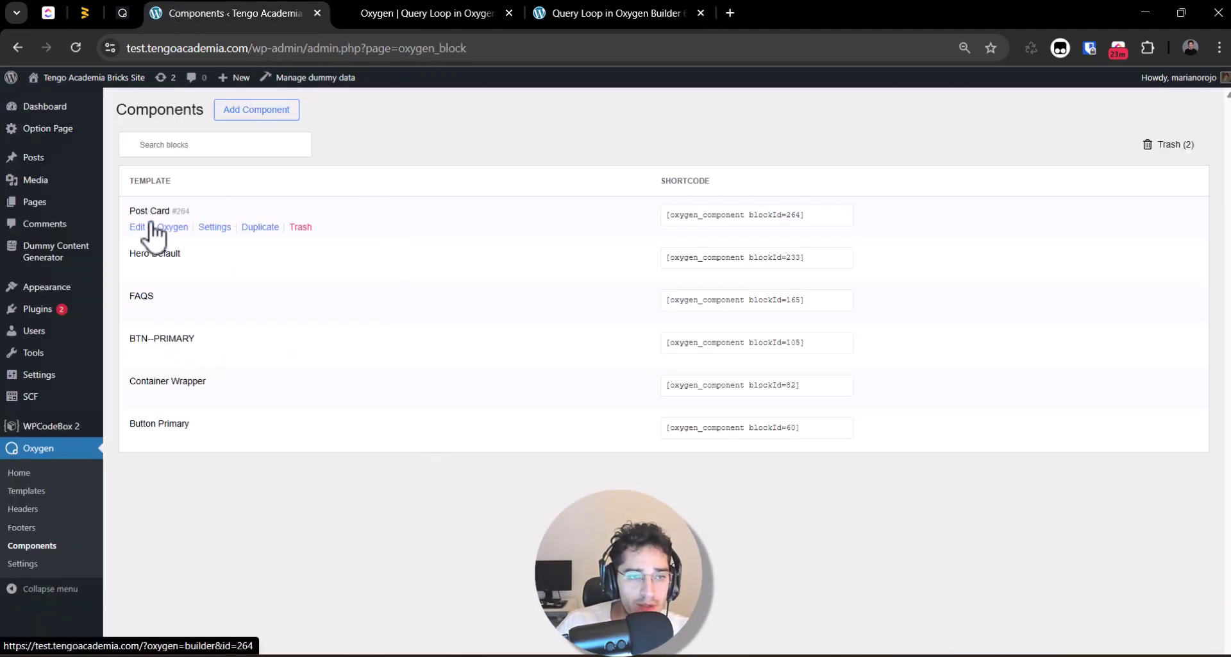
- Open the Post Card component for editing in Oxygen and add a container to its empty canvas
{"action": "left_click", "coordinate": [168, 234]}
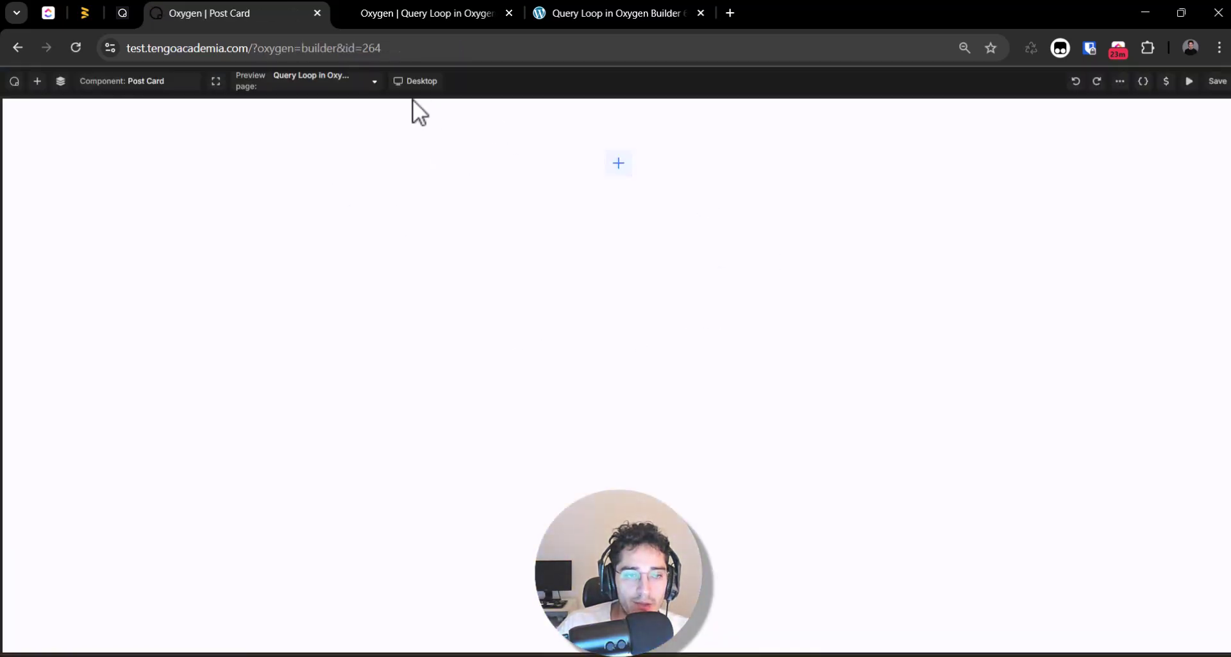
{"action": "left_click", "coordinate": [60, 82]}
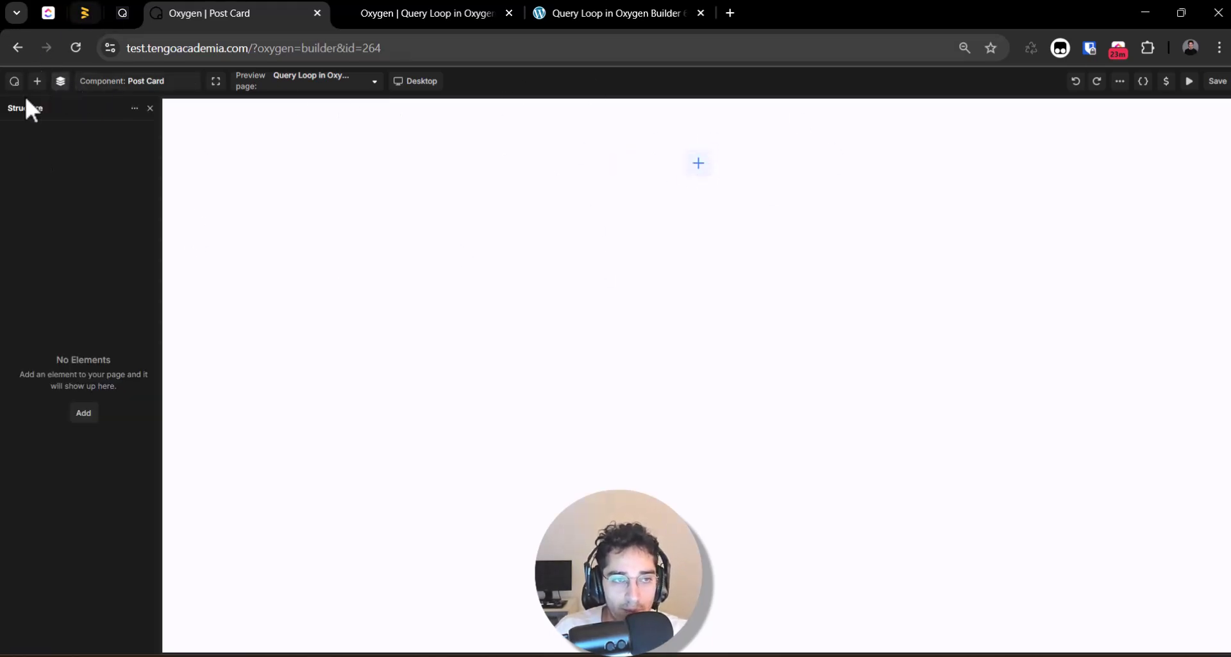
{"action": "left_click", "coordinate": [59, 85]}
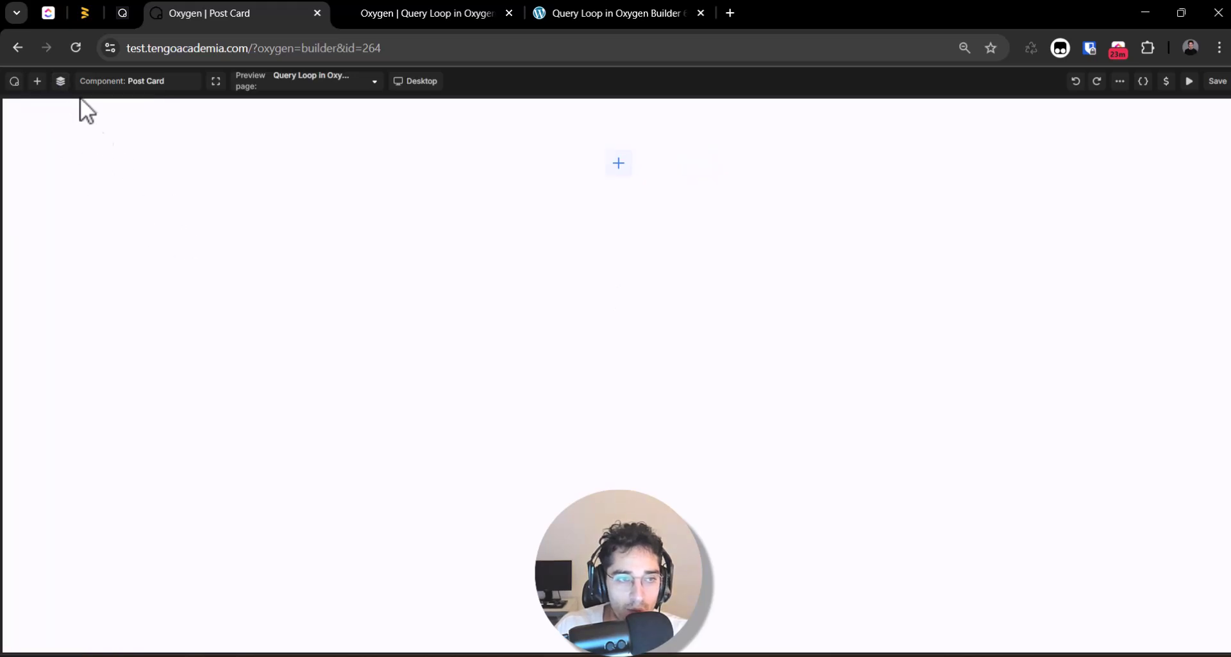
{"action": "left_click", "coordinate": [59, 83]}
{"action": "left_click", "coordinate": [38, 82]}
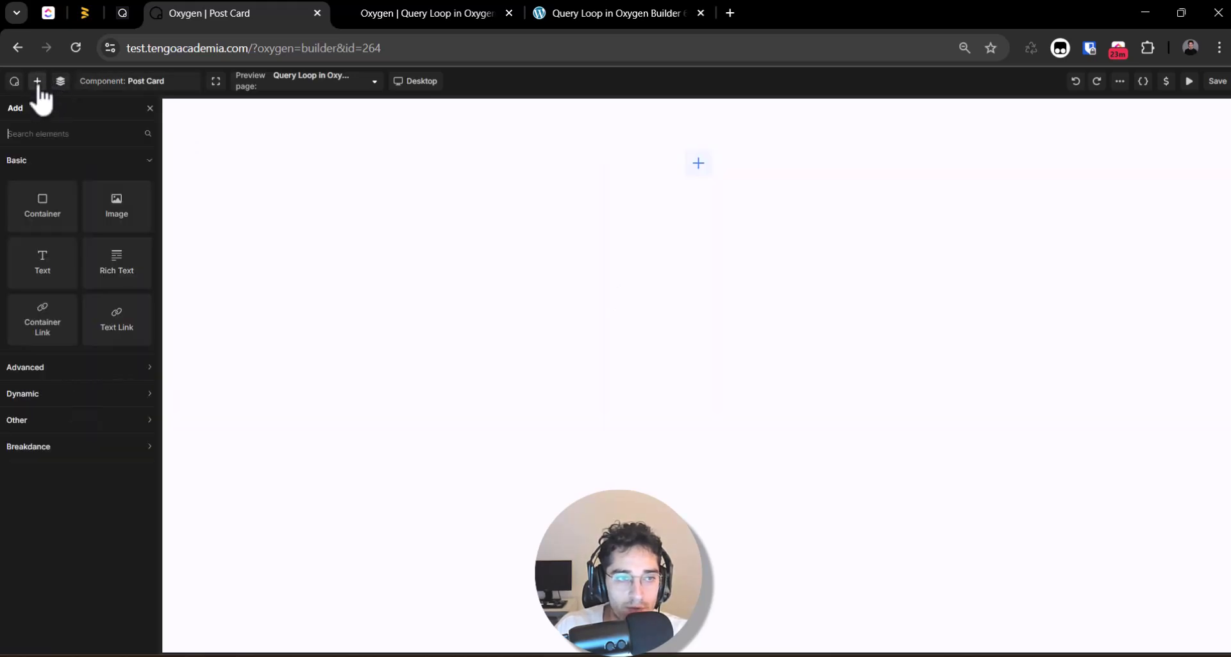
{"action": "left_click", "coordinate": [43, 202]}
- Create the class "post-card" on the new container, keeping its div tag
{"action": "left_click", "coordinate": [1154, 142]}
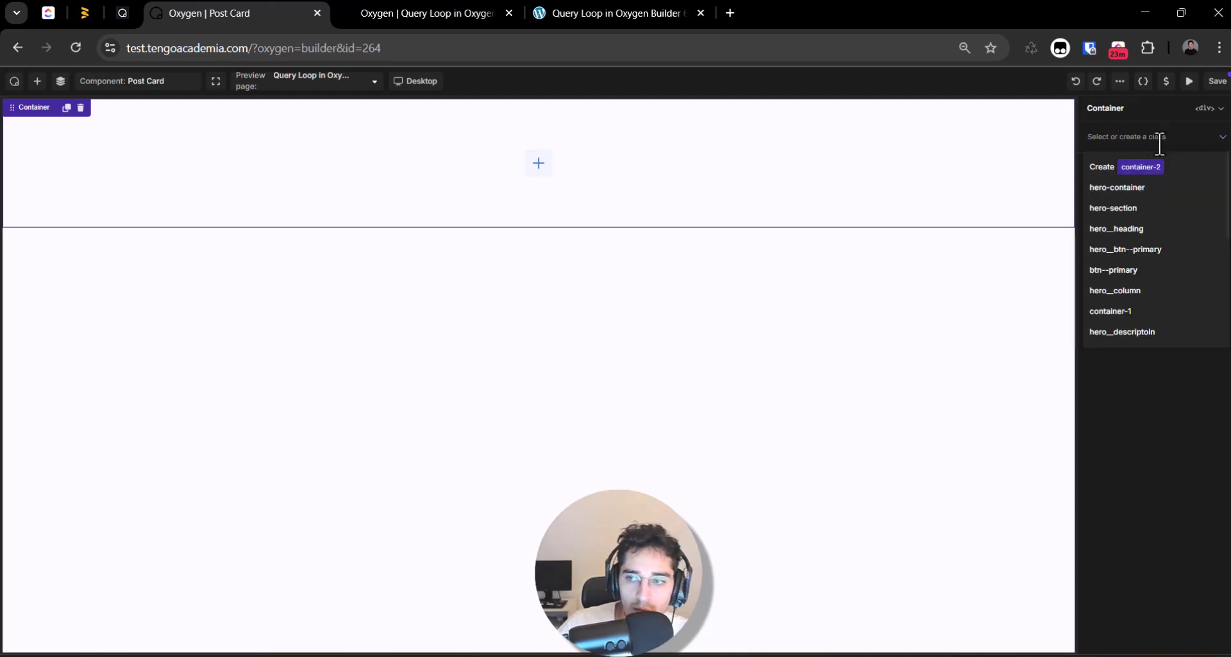
{"action": "left_click", "coordinate": [1205, 108]}
{"action": "left_click", "coordinate": [1205, 108]}
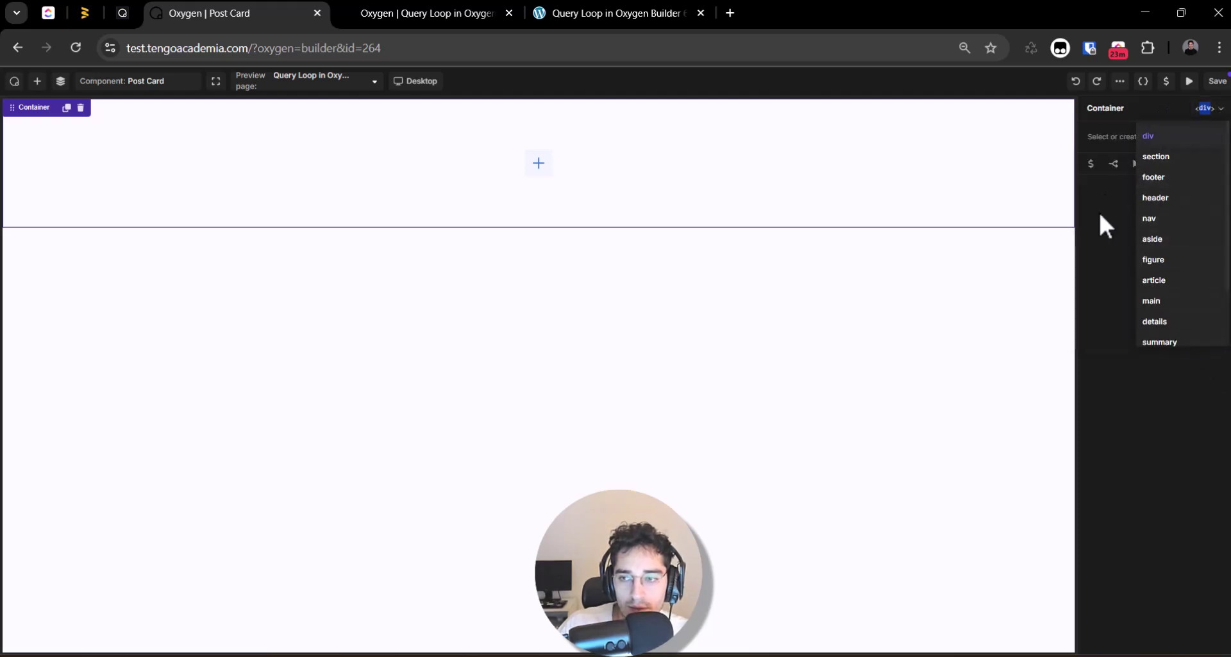
{"action": "left_click", "coordinate": [1105, 270]}
{"action": "left_click", "coordinate": [1105, 134]}
{"action": "type", "text": "contin"}
{"action": "key", "text": "BackSpace"}
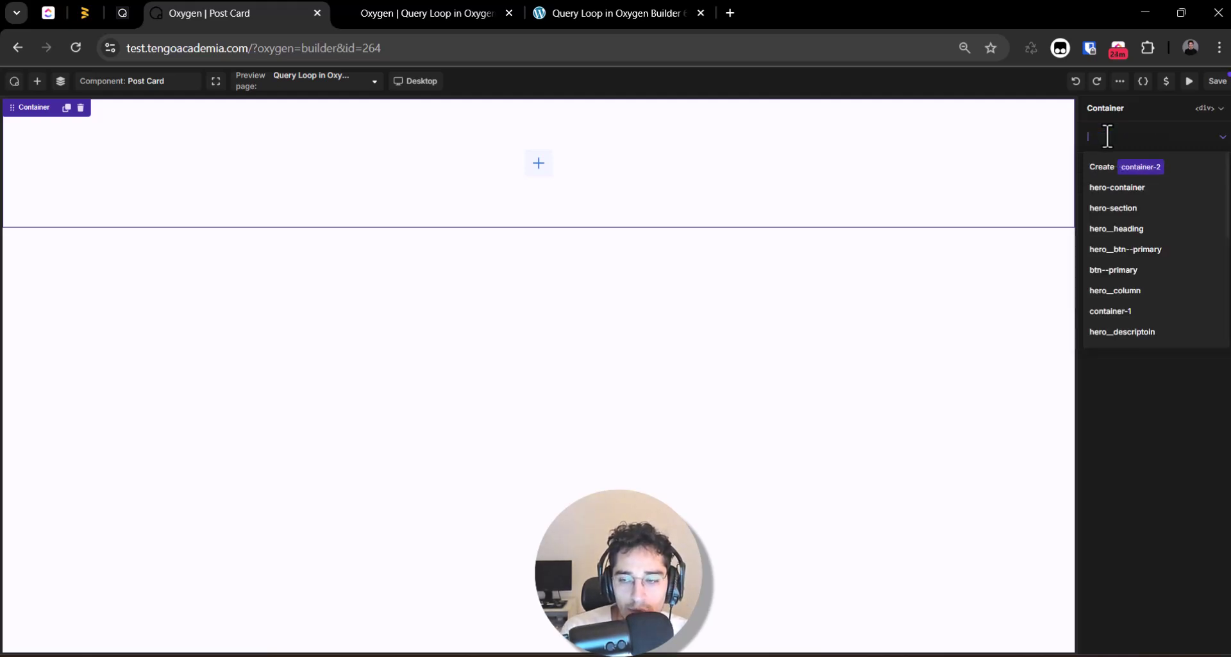
{"action": "type", "text": "post-card"}
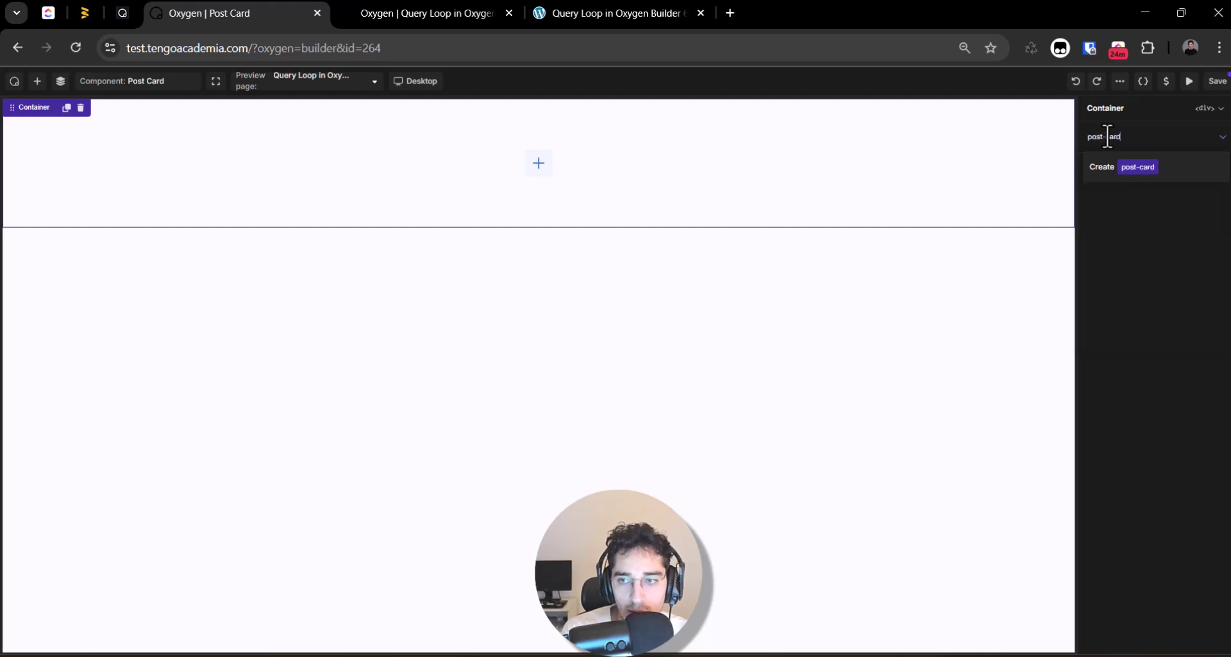
{"action": "key", "text": "Return"}
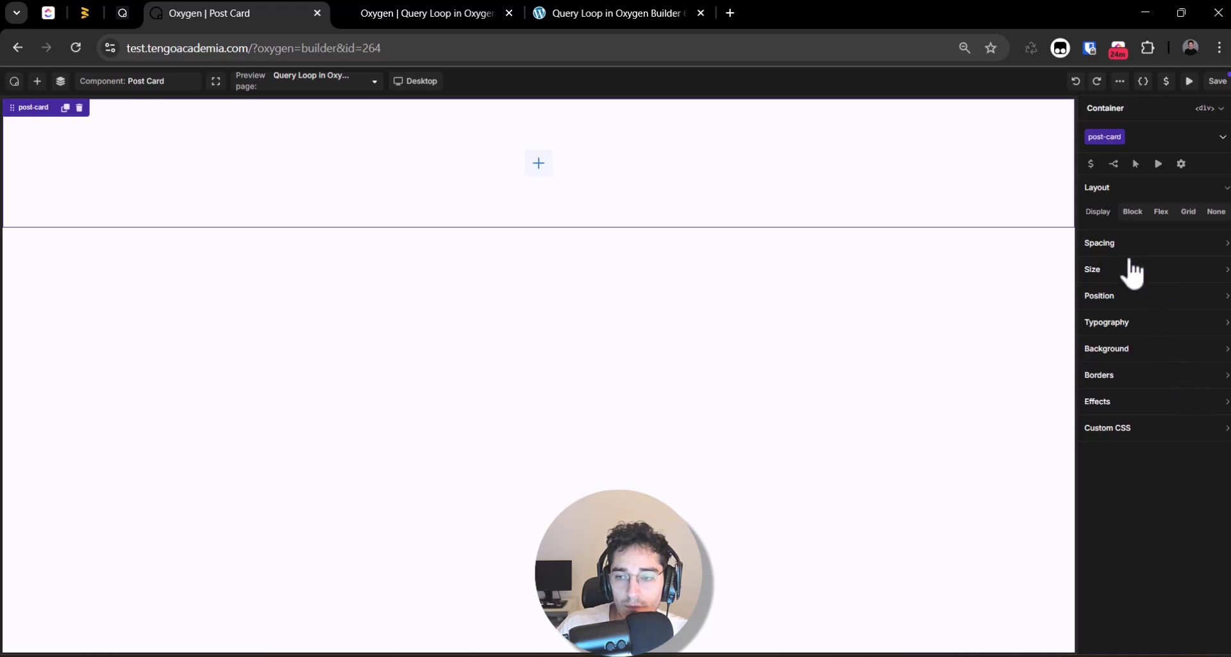
- Set the post-card container's background color to the Color Primary variable
{"action": "left_click", "coordinate": [1179, 352]}
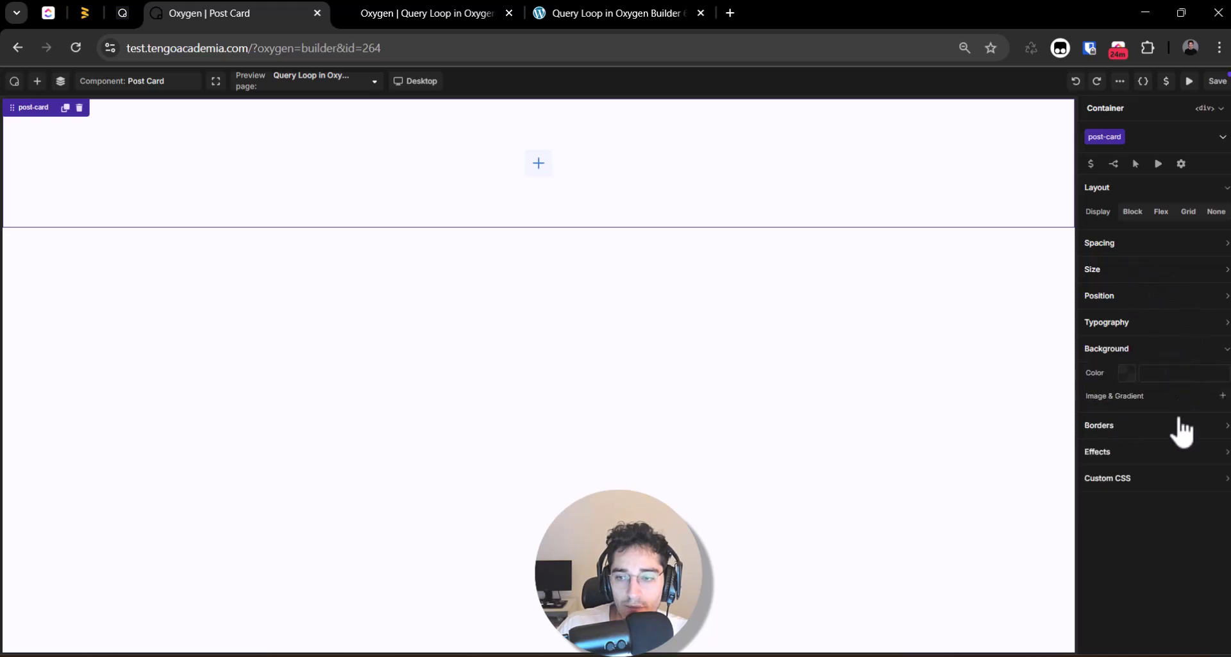
{"action": "left_click", "coordinate": [1119, 366]}
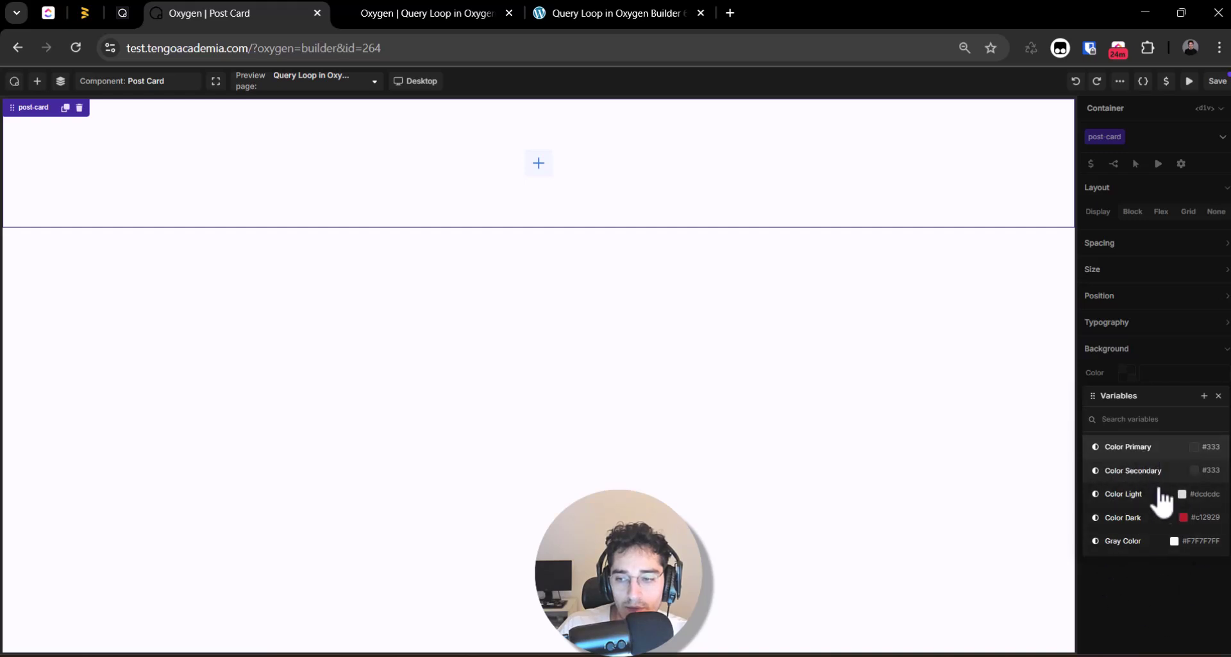
{"action": "left_click", "coordinate": [1158, 449]}
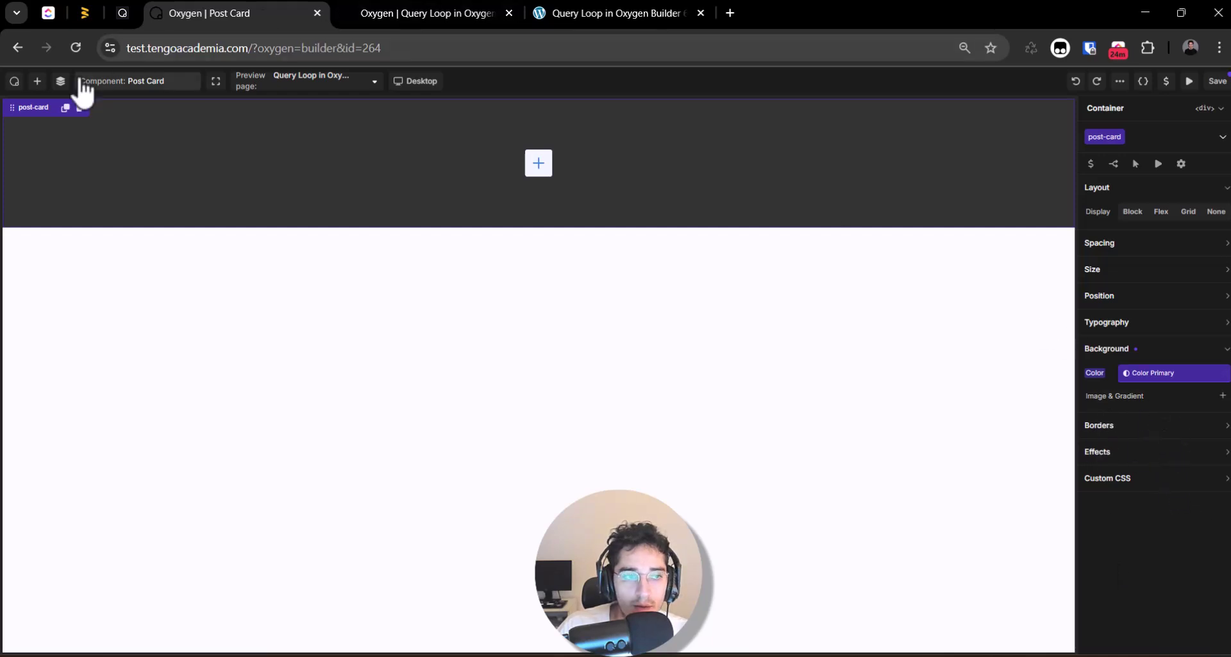
- Add a Heading element inside the post-card container and set its tag to h3
{"action": "left_click", "coordinate": [61, 81]}
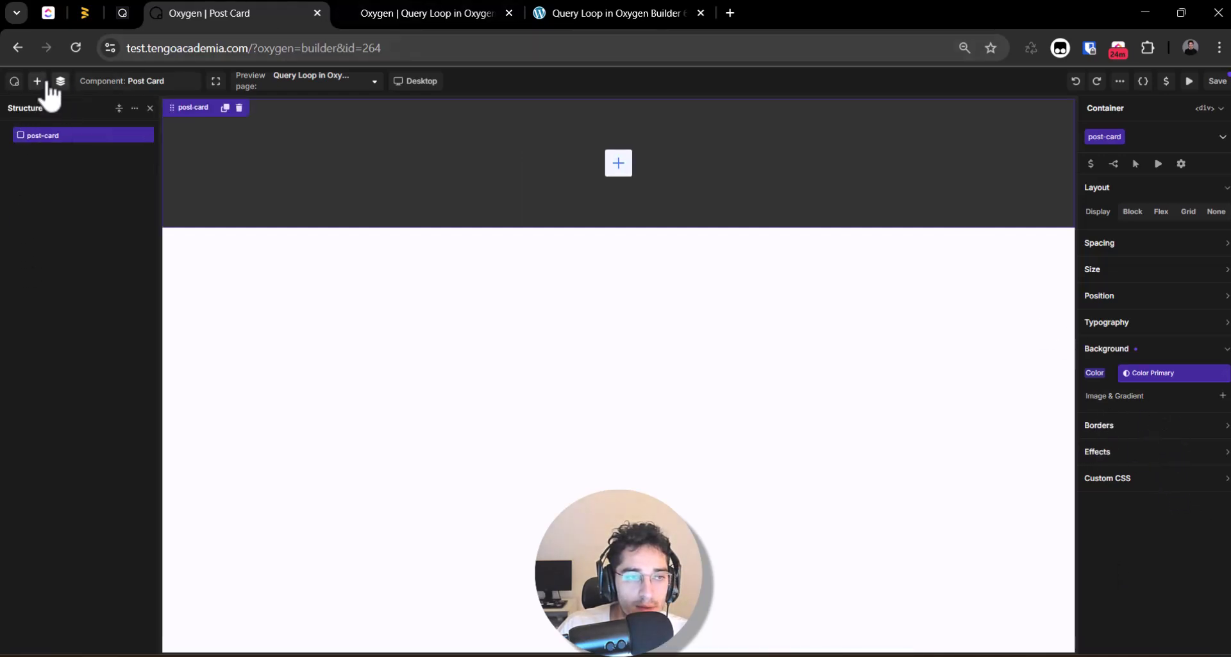
{"action": "left_click", "coordinate": [46, 82]}
{"action": "type", "text": "head"}
{"action": "left_click", "coordinate": [45, 189]}
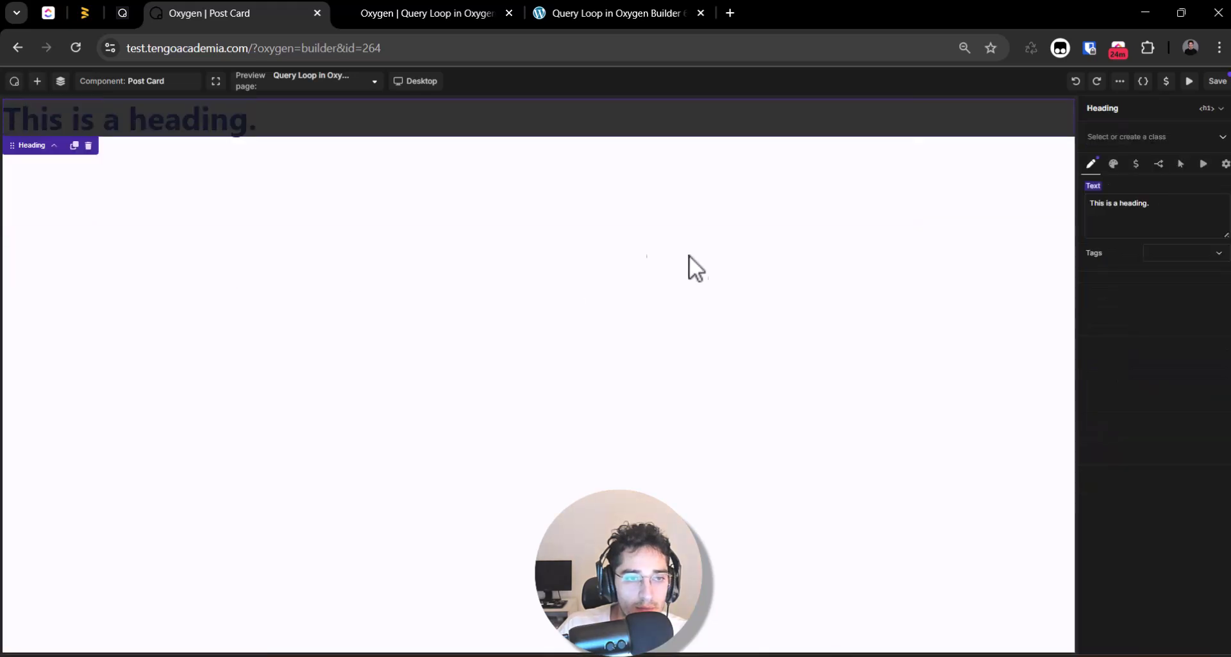
{"action": "left_click", "coordinate": [1211, 108]}
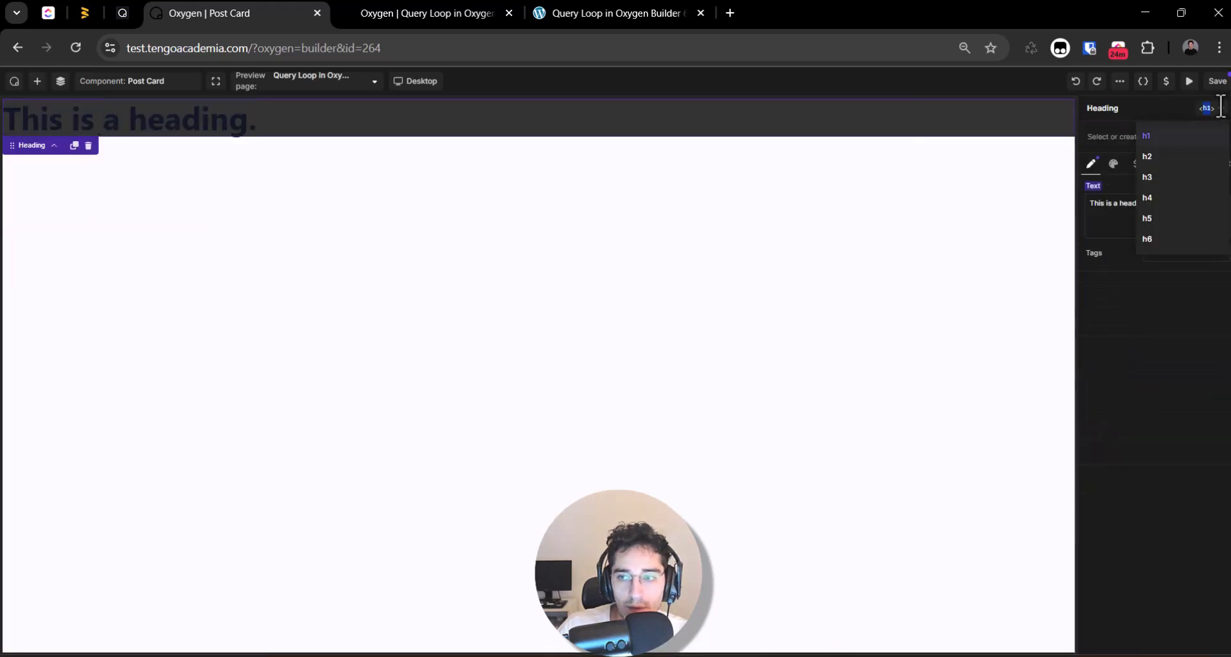
{"action": "left_click", "coordinate": [1173, 192]}
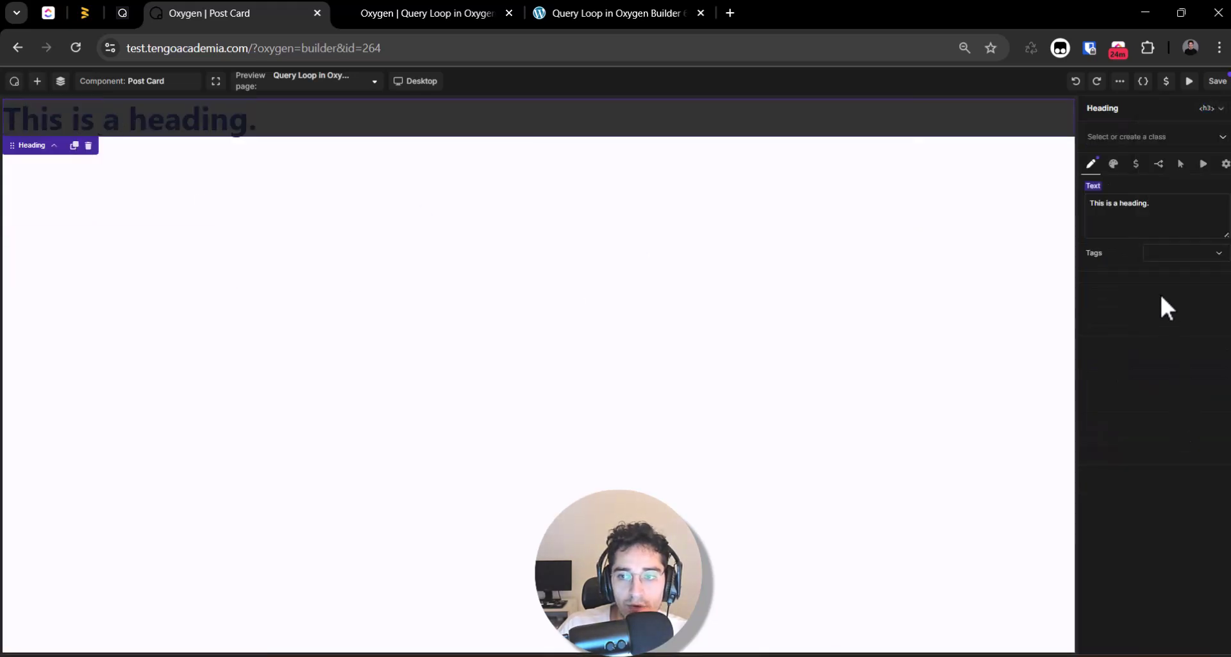
- Clear the heading's static text and fill it with the Post Title dynamic data
{"action": "triple_click", "coordinate": [1143, 215]}
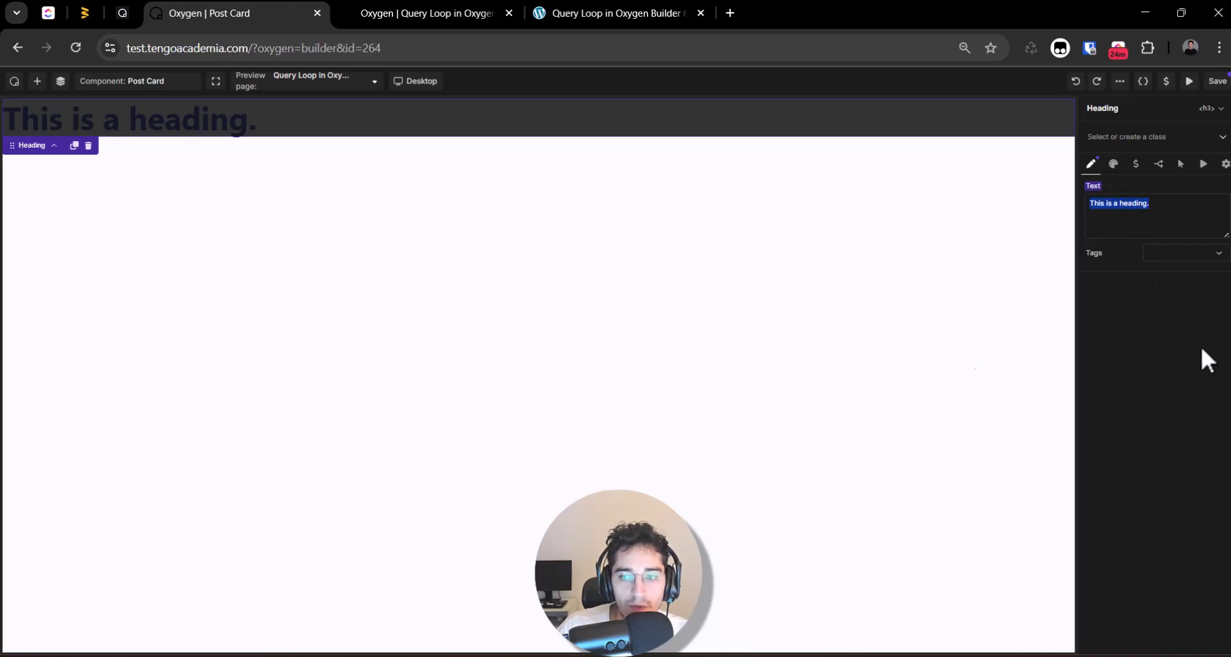
{"action": "left_click", "coordinate": [1109, 186]}
{"action": "left_click", "coordinate": [1119, 212]}
{"action": "triple_click", "coordinate": [1137, 202]}
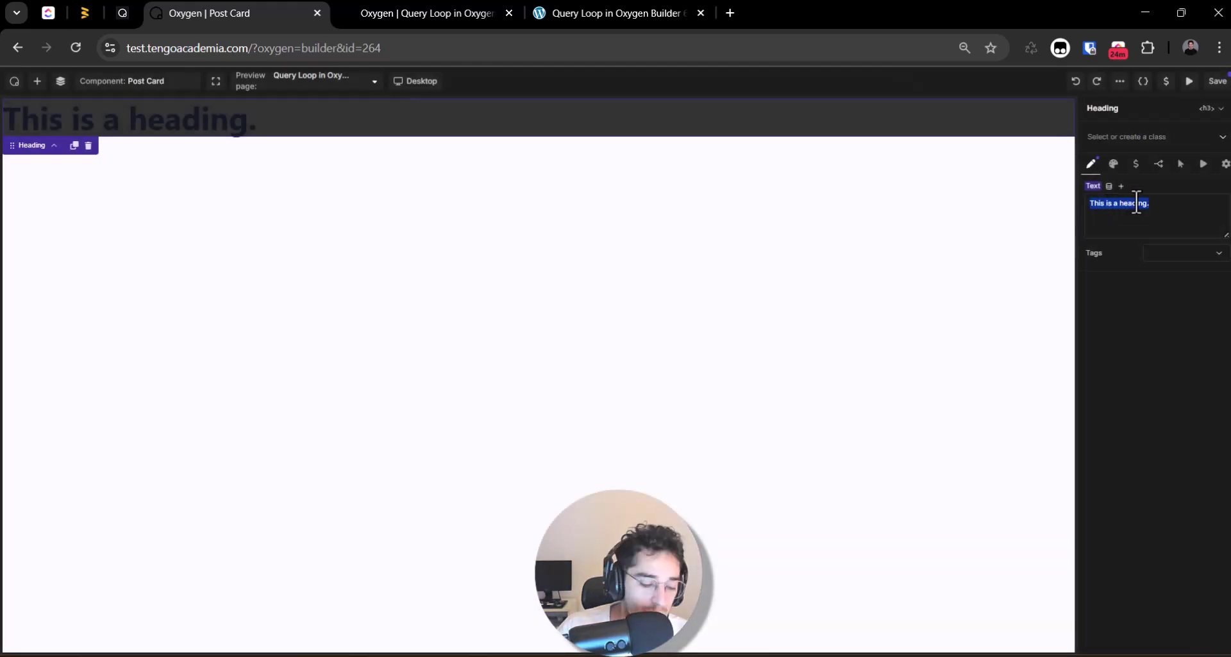
{"action": "type", "text": "Mytt"}
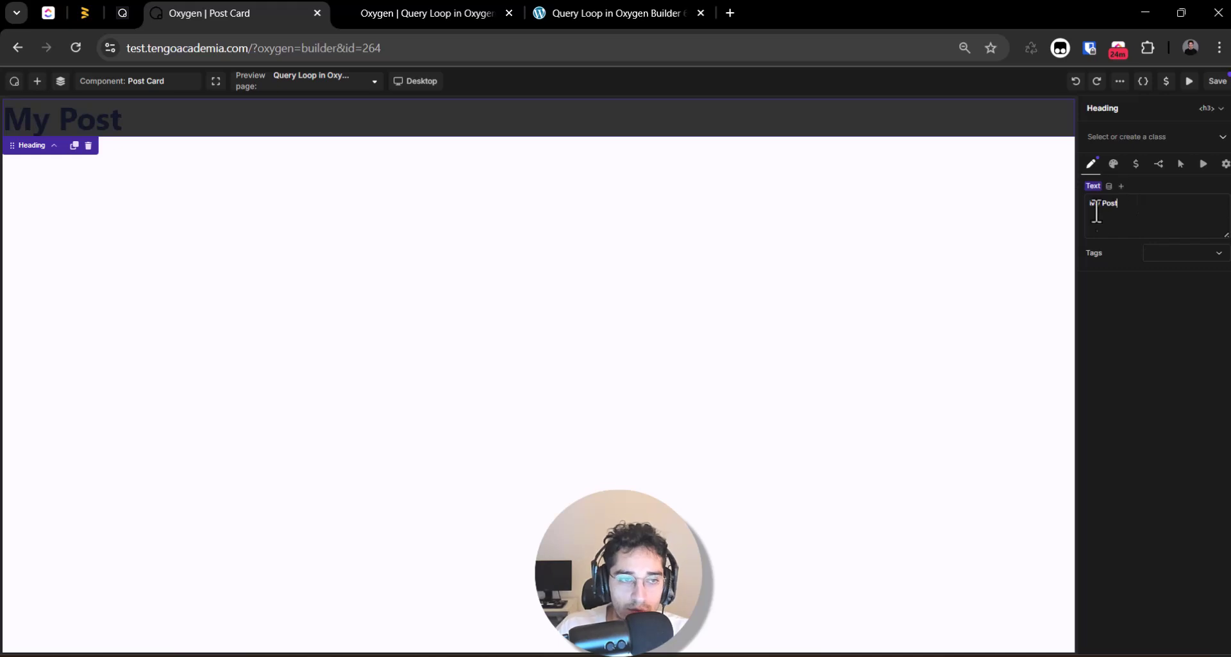
{"action": "key", "text": "BackSpace"}
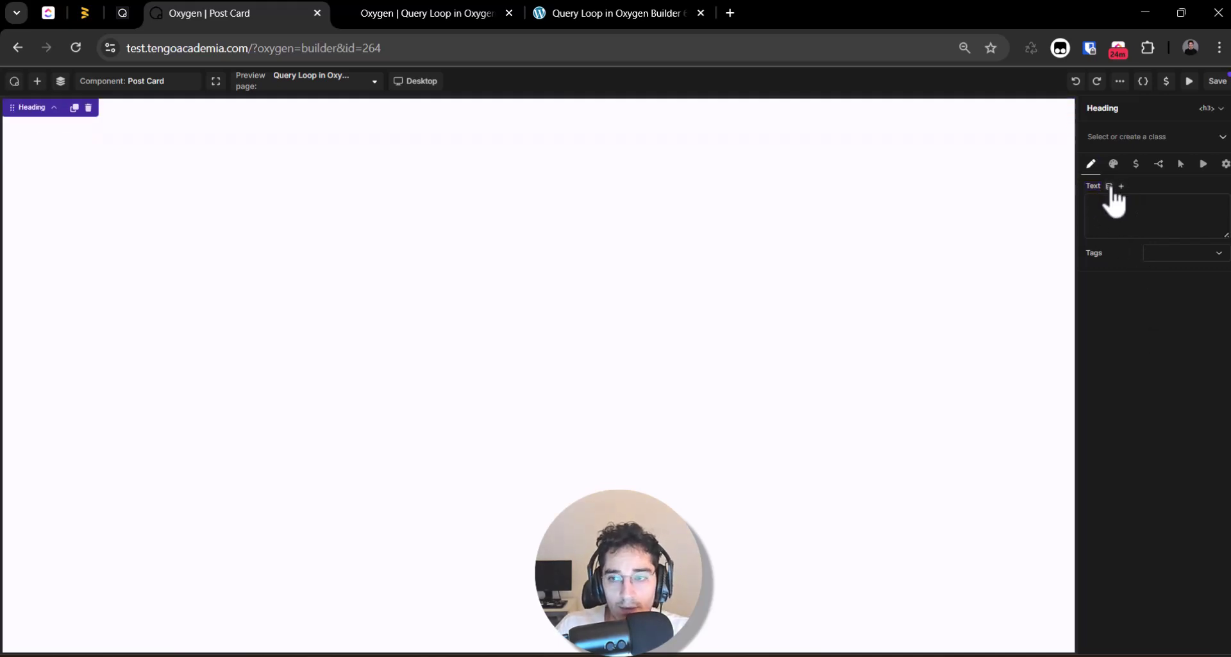
{"action": "left_click", "coordinate": [1110, 186]}
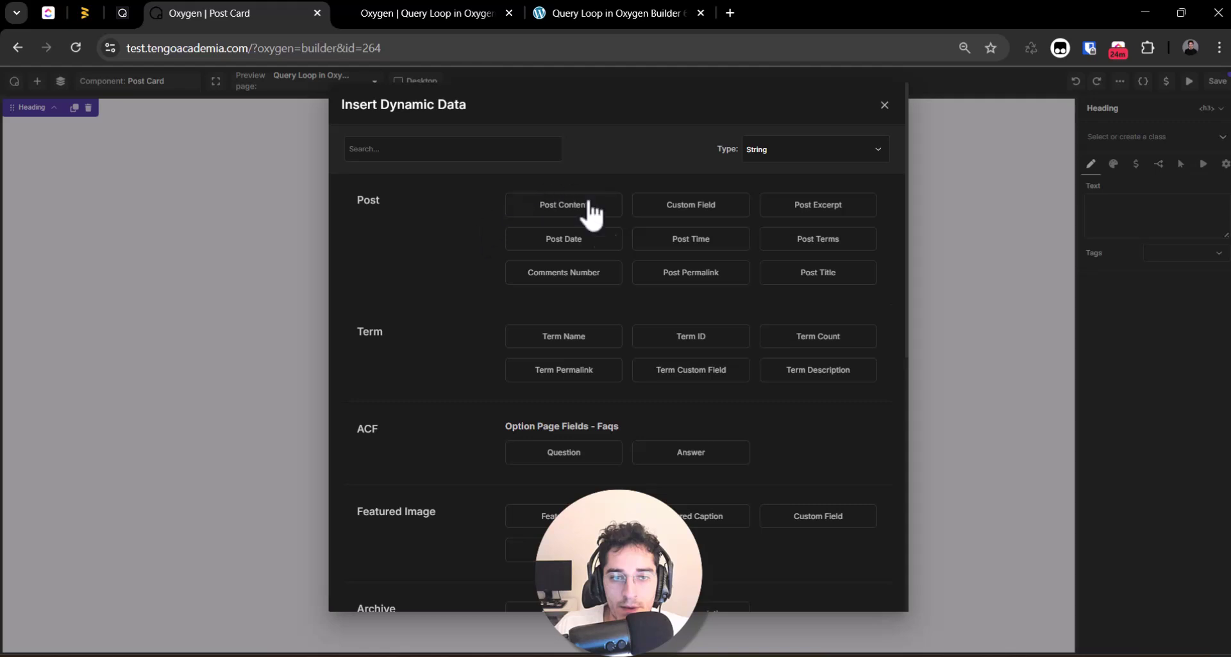
{"action": "left_click", "coordinate": [826, 280]}
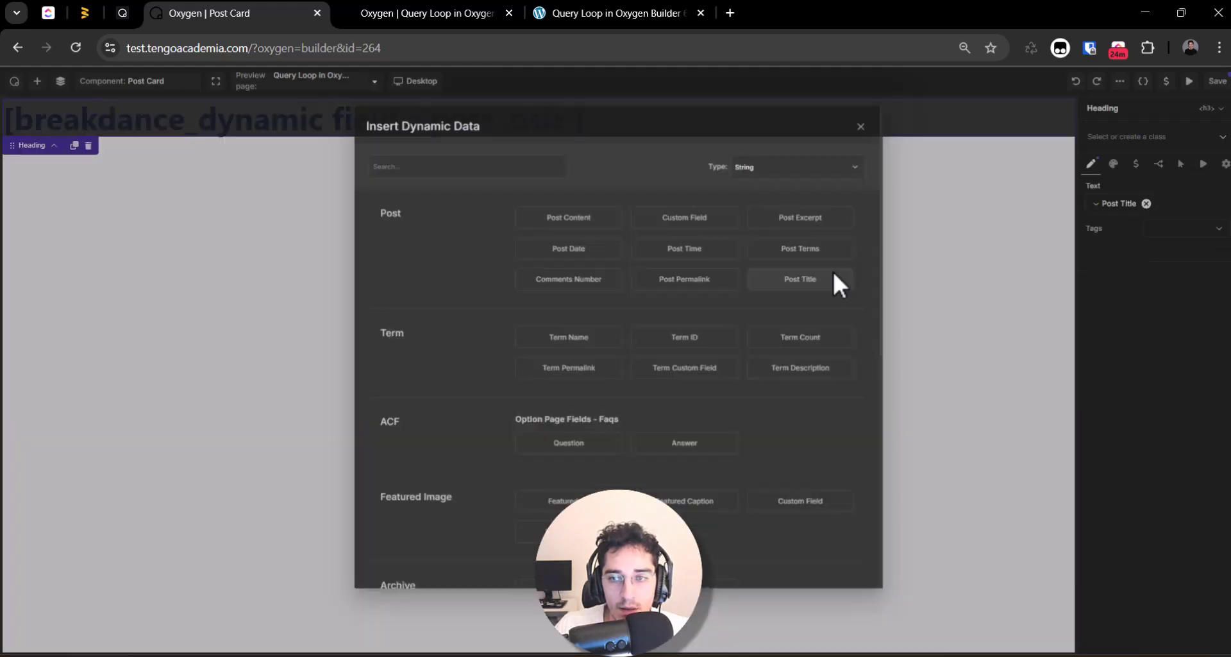
- Create the class "post-card__heading" on the Post Title heading
{"action": "left_click", "coordinate": [1108, 137]}
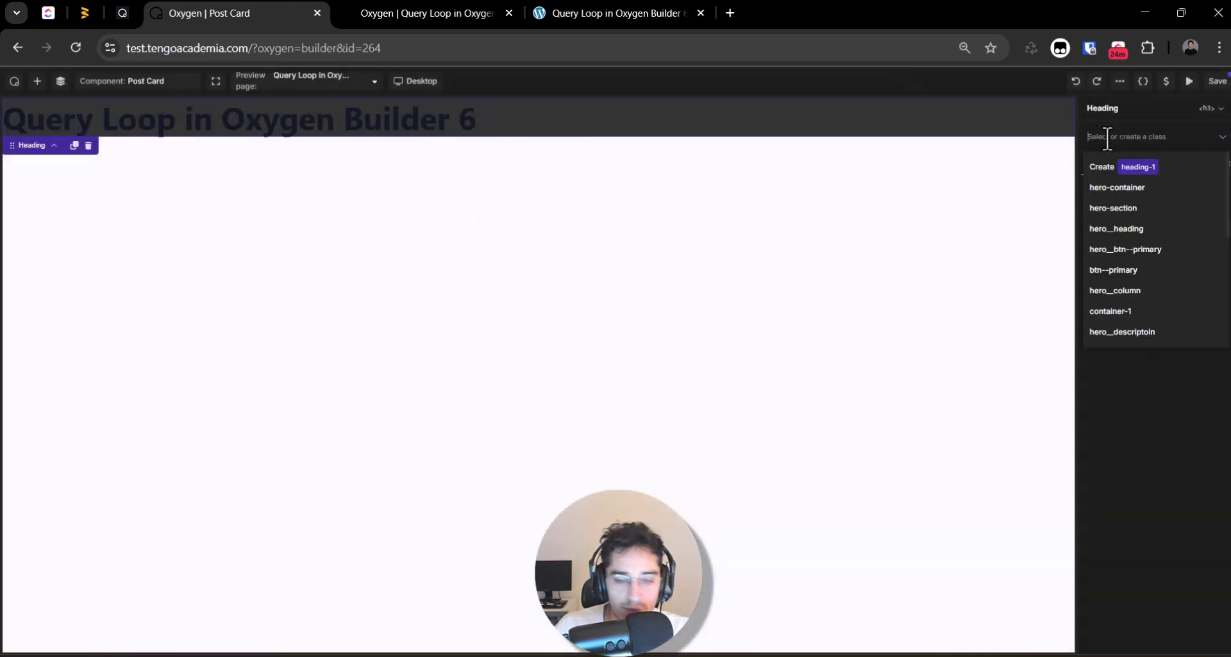
{"action": "type", "text": "post"}
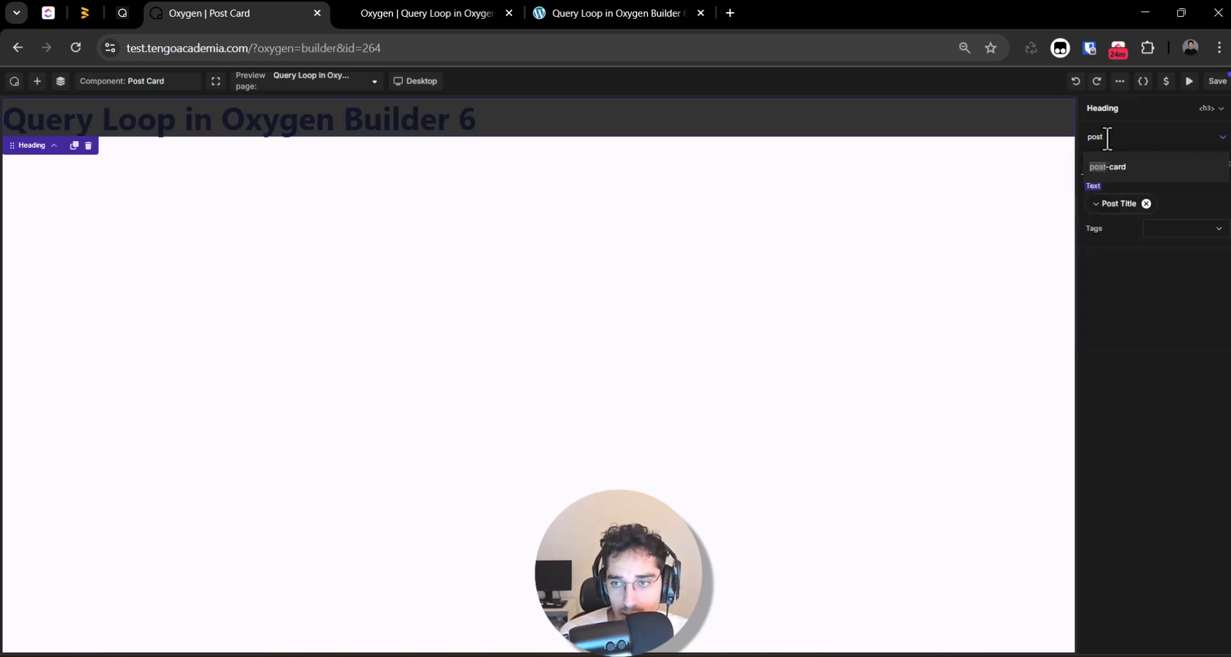
{"action": "type", "text": "-card_"}
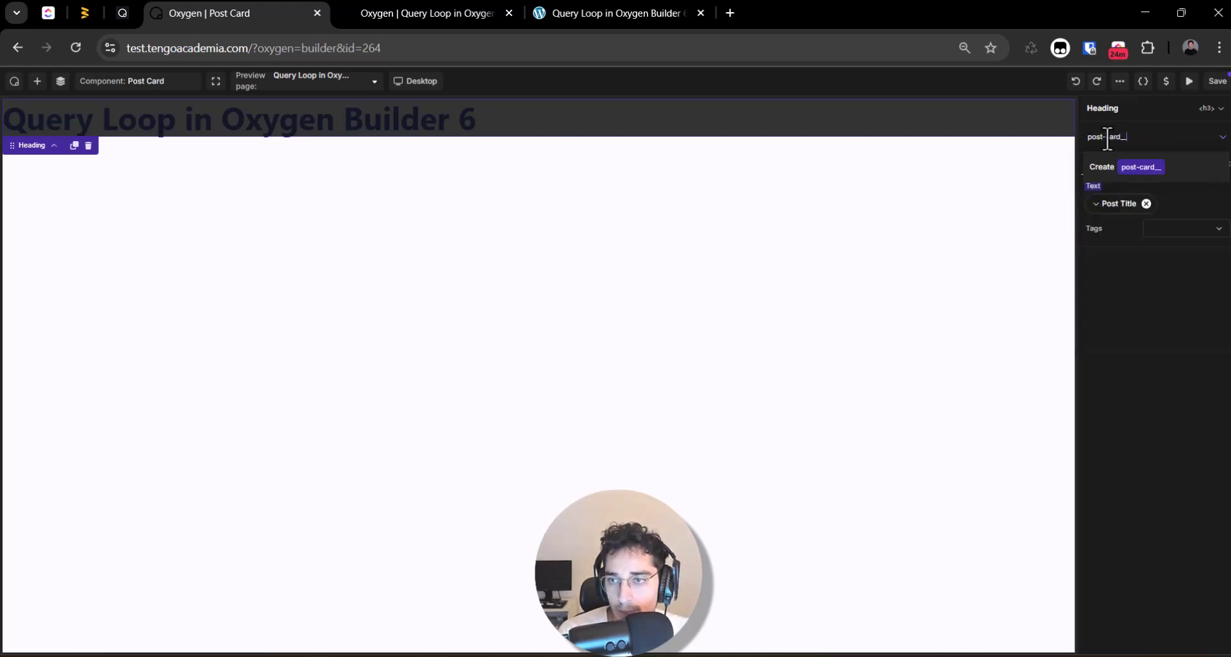
{"action": "type", "text": "_he"}
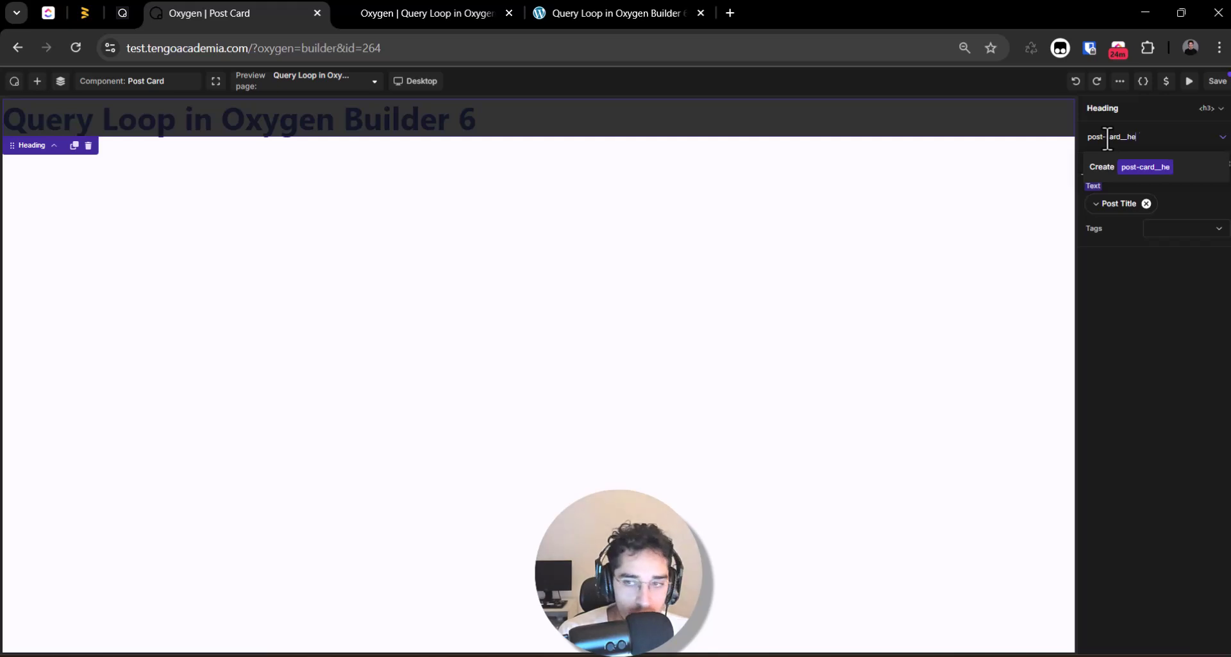
{"action": "type", "text": "ading"}
{"action": "key", "text": "Return"}
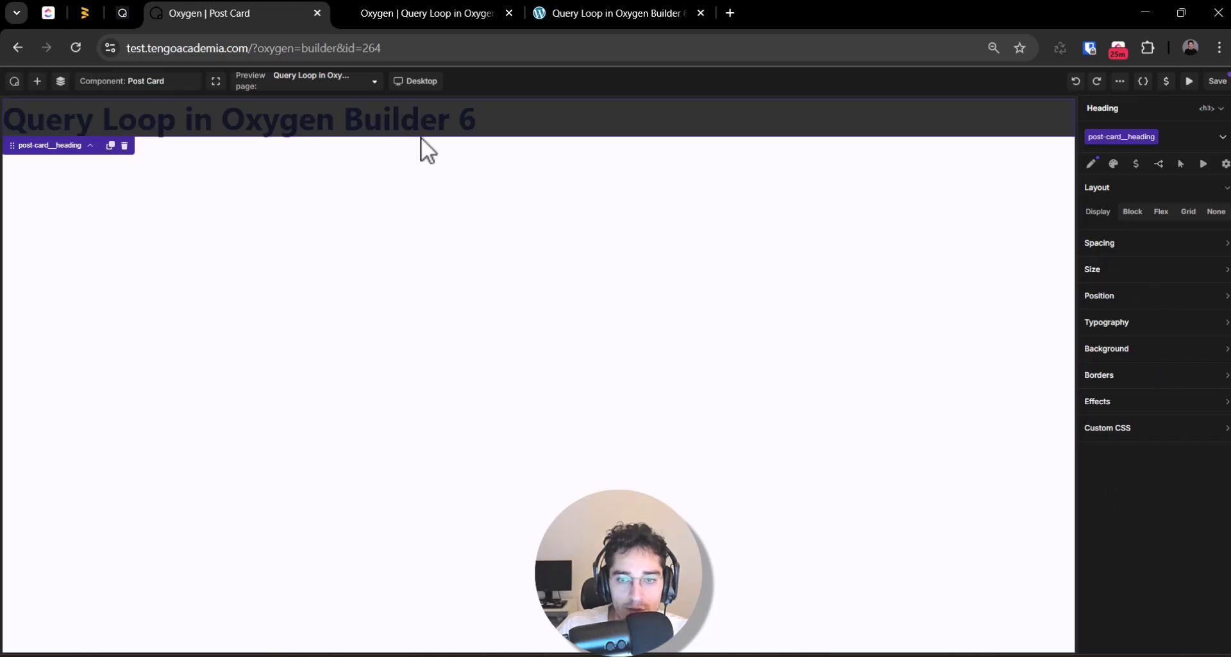
- Set the post-card__heading text color to the Gray Color variable after trying Color Light
{"action": "left_click", "coordinate": [1167, 325]}
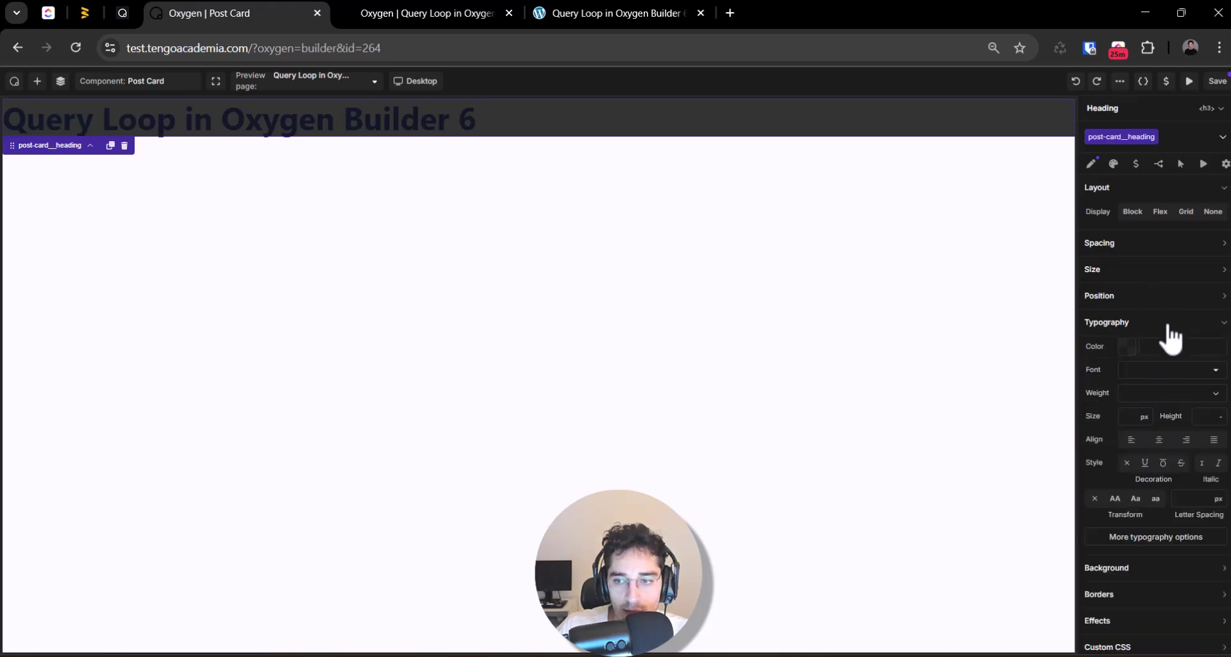
{"action": "left_click", "coordinate": [1119, 341]}
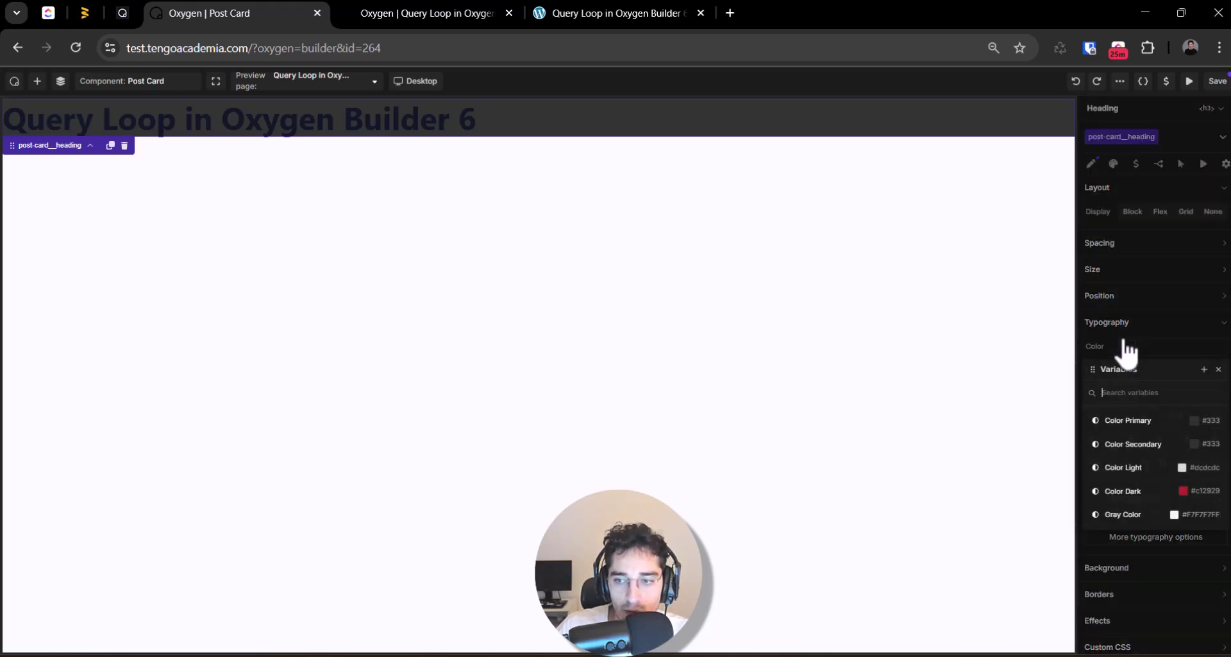
{"action": "left_click", "coordinate": [1164, 473]}
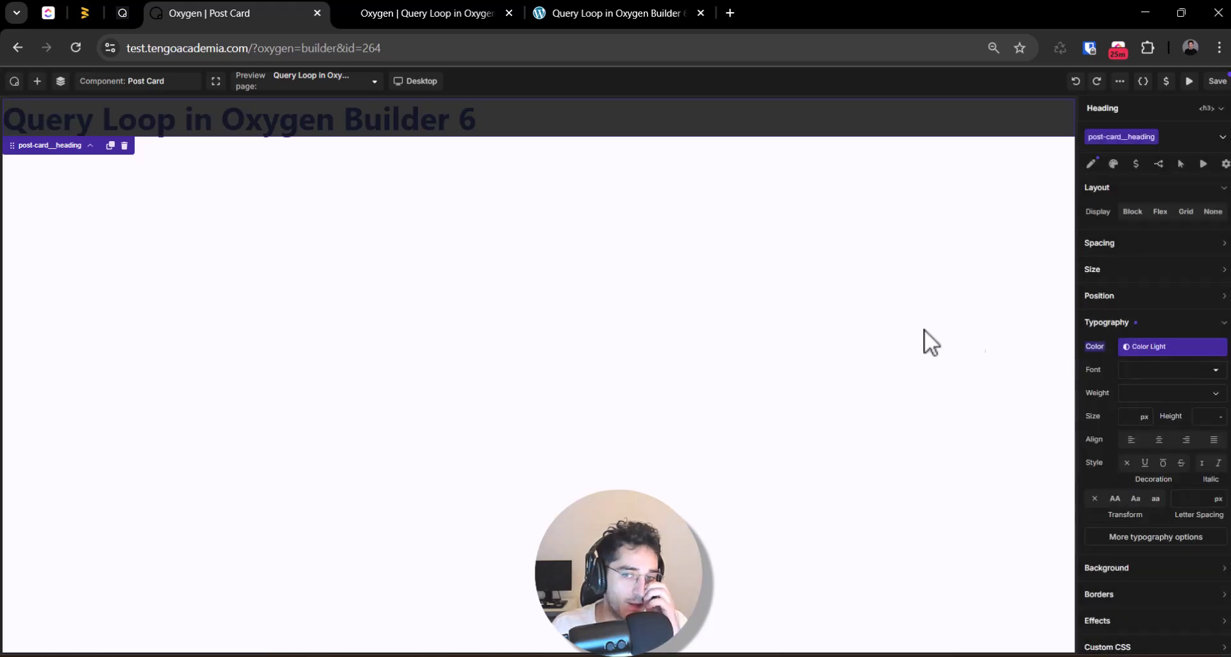
{"action": "left_click", "coordinate": [1130, 349]}
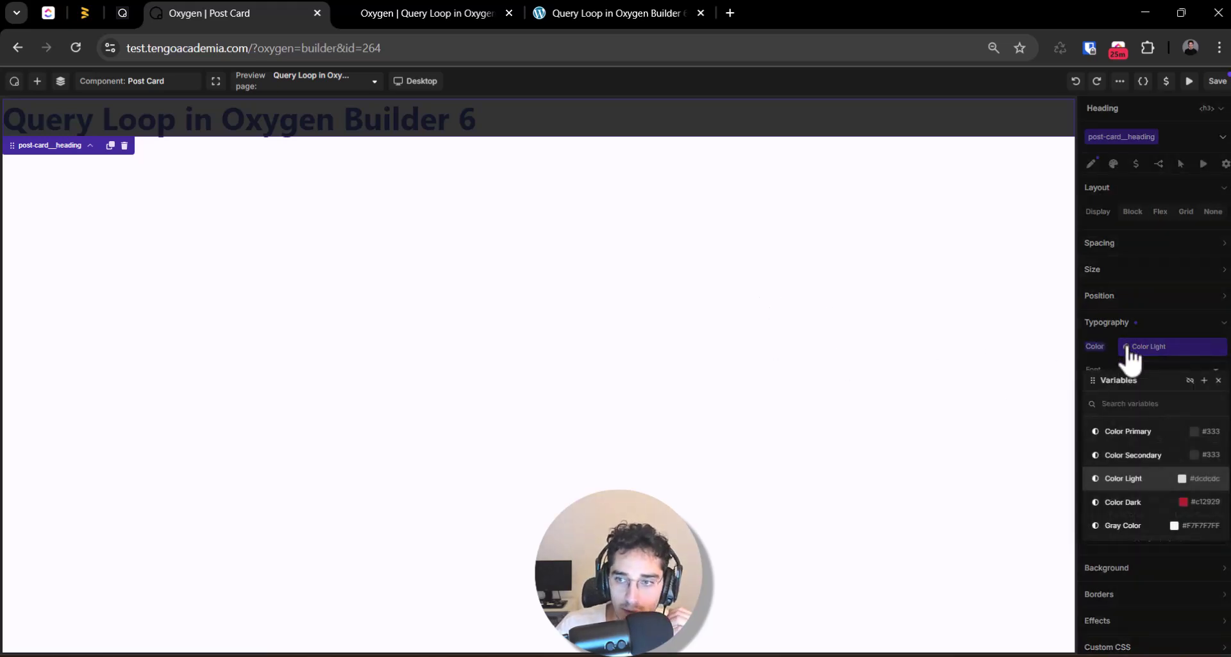
{"action": "left_click", "coordinate": [1128, 349]}
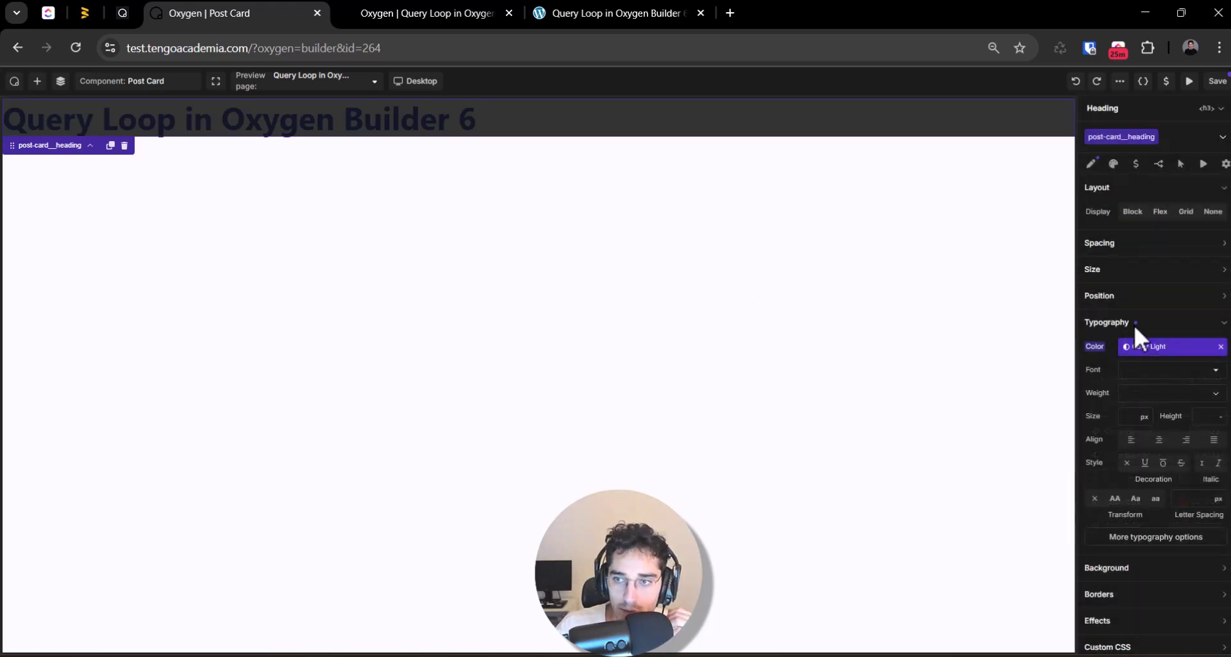
{"action": "left_click", "coordinate": [1167, 349]}
{"action": "left_click", "coordinate": [1137, 525]}
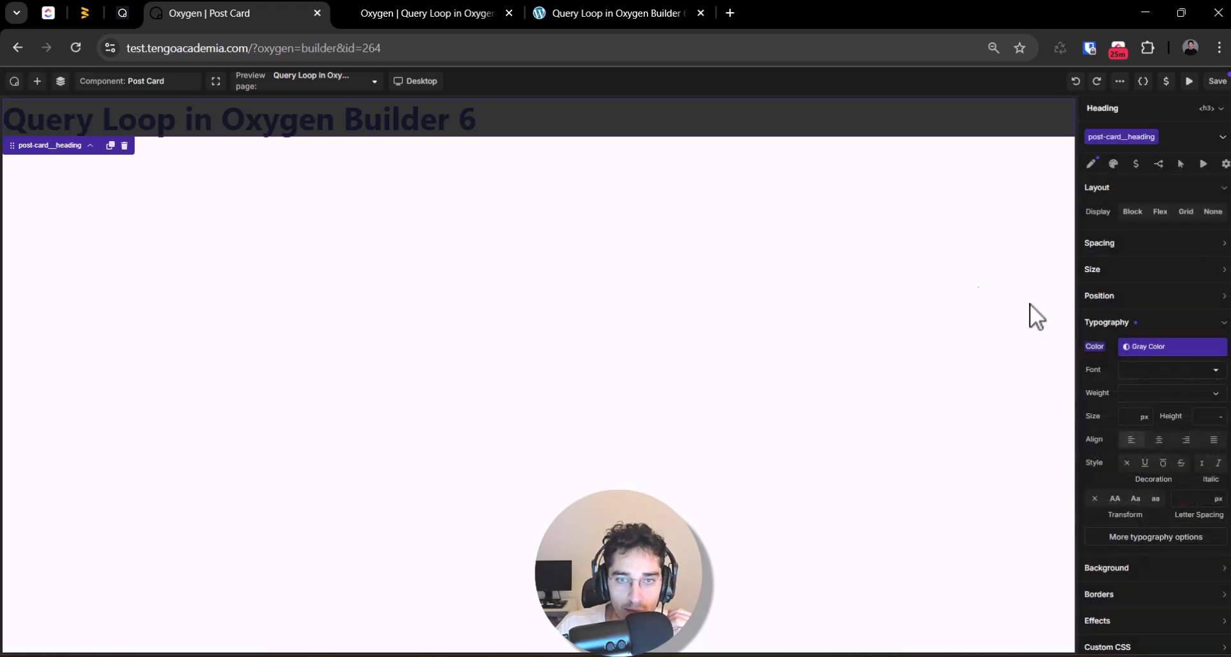
- Check the heading's color on the canvas, display the component's element structure and deselect the heading
{"action": "triple_click", "coordinate": [314, 121]}
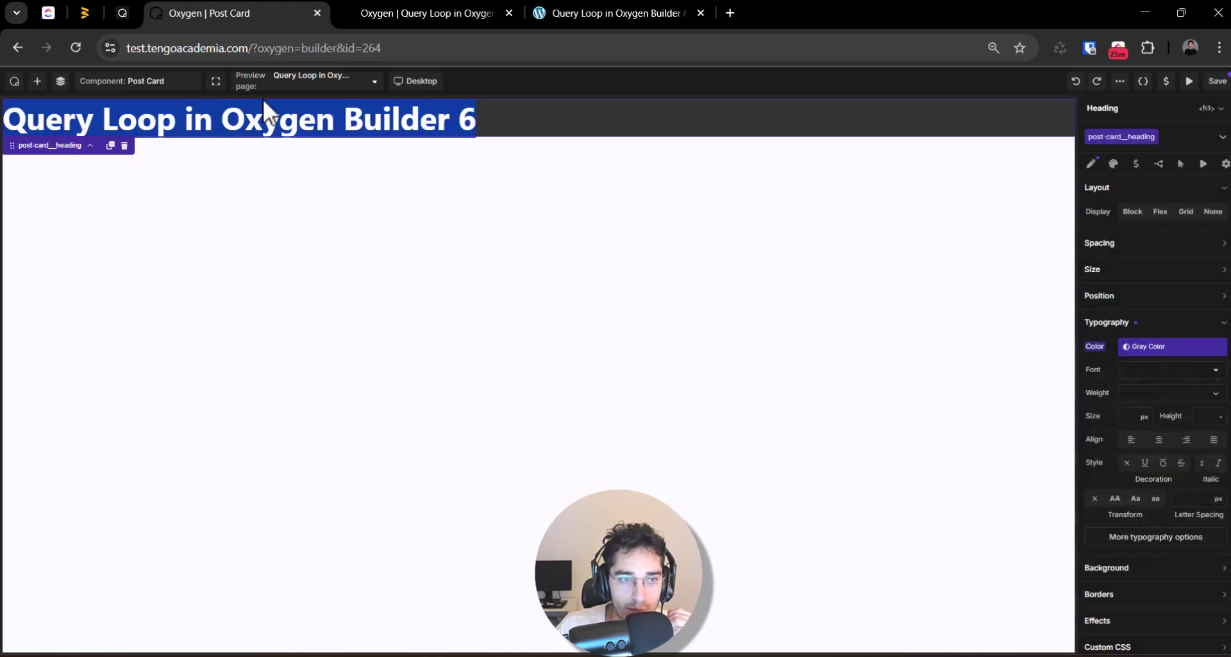
{"action": "left_click", "coordinate": [60, 81]}
{"action": "left_click", "coordinate": [901, 197]}
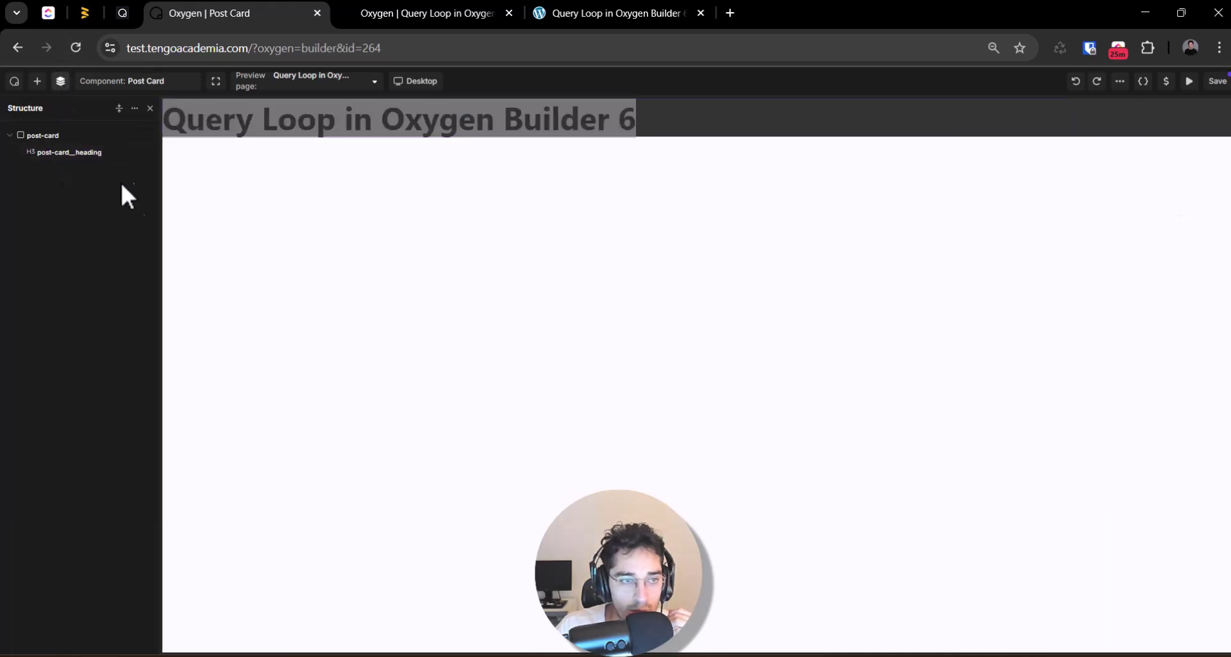
- Set the post-card__heading text color to the Color Light variable after trying #fff, and save the component
{"action": "left_click", "coordinate": [66, 154]}
{"action": "left_click", "coordinate": [1160, 322]}
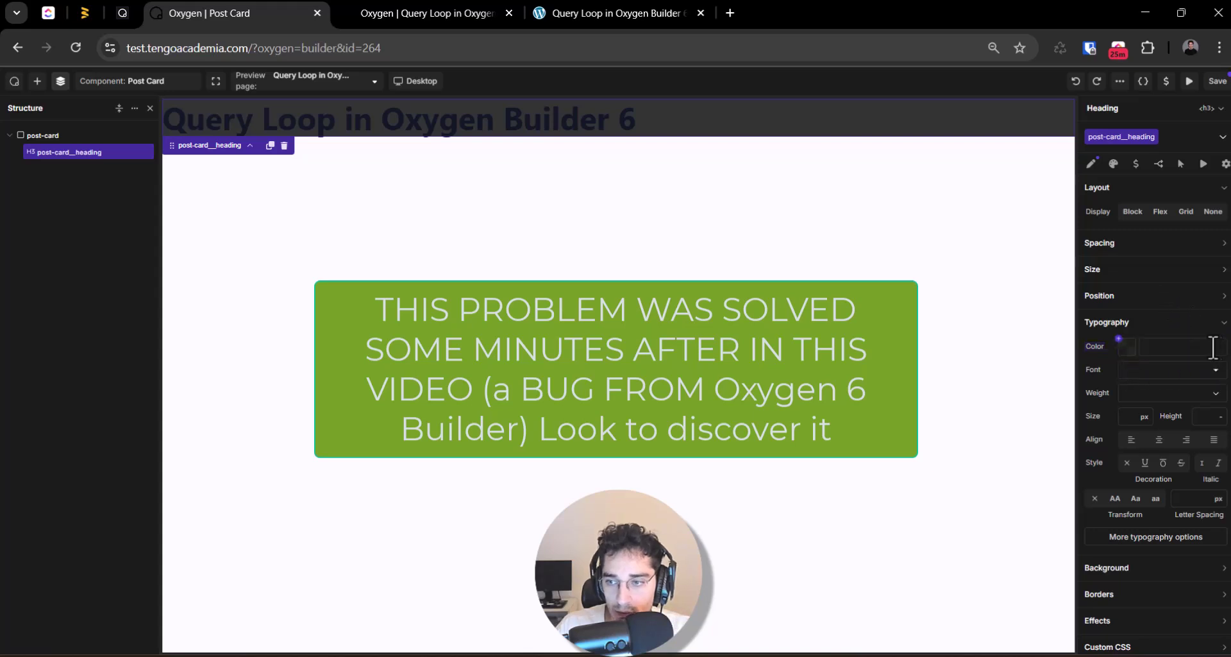
{"action": "left_click", "coordinate": [1192, 351]}
{"action": "type", "text": "fff"}
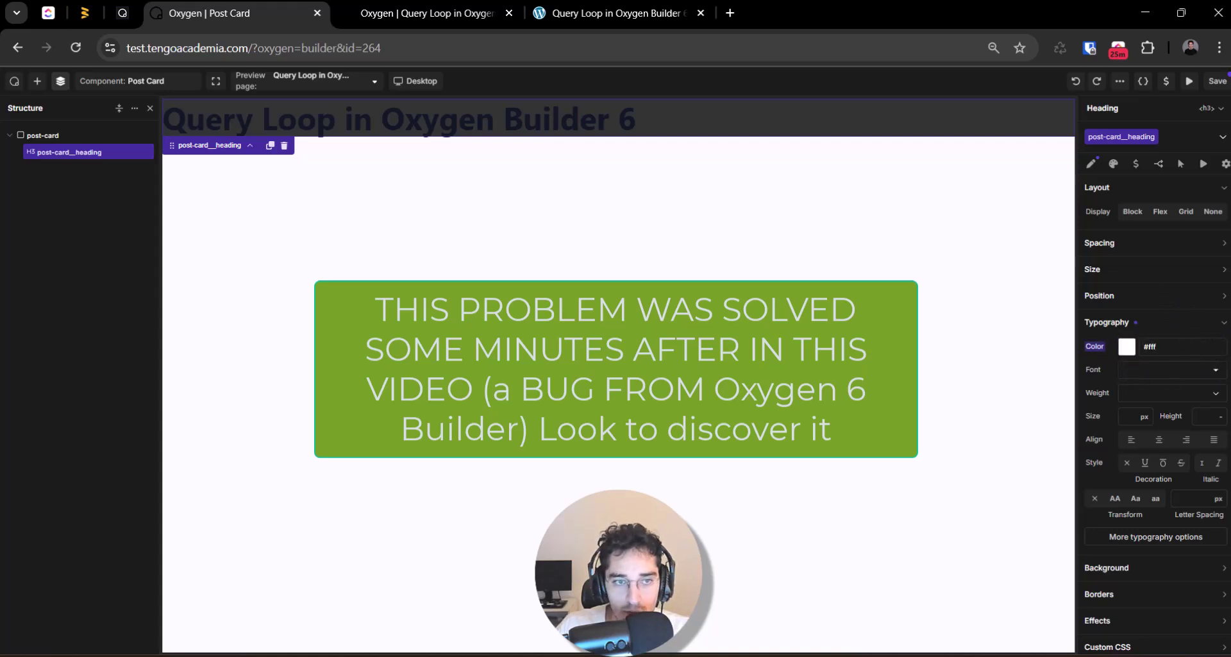
{"action": "left_click", "coordinate": [1218, 81]}
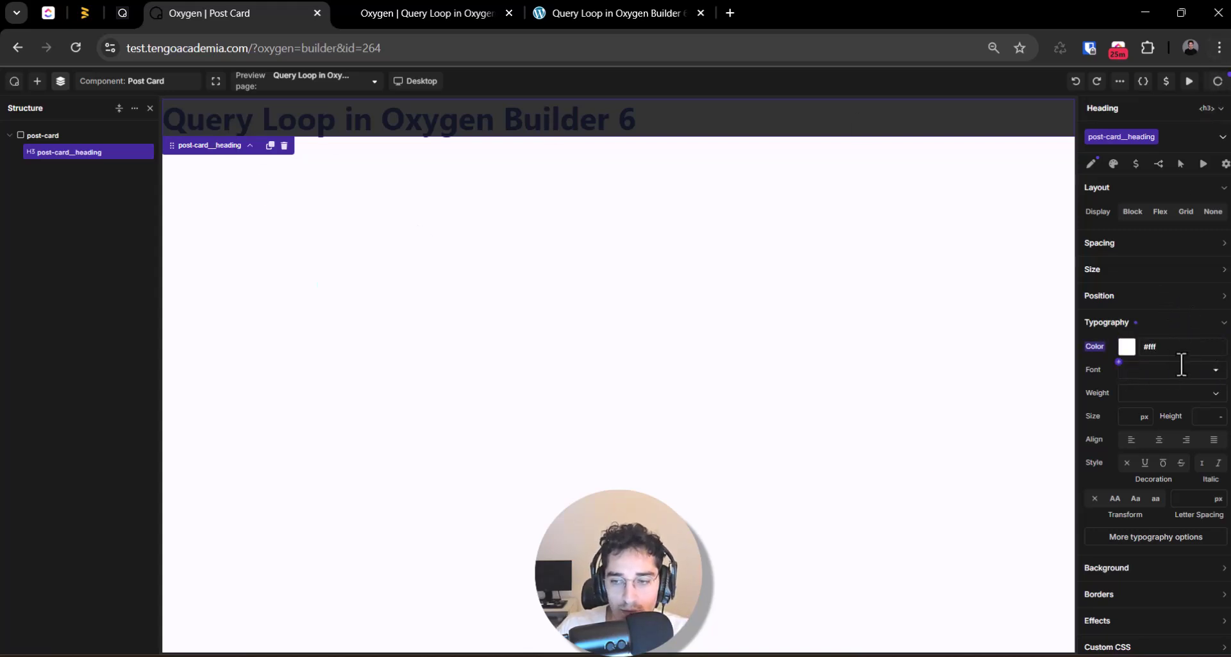
{"action": "left_click", "coordinate": [1127, 347]}
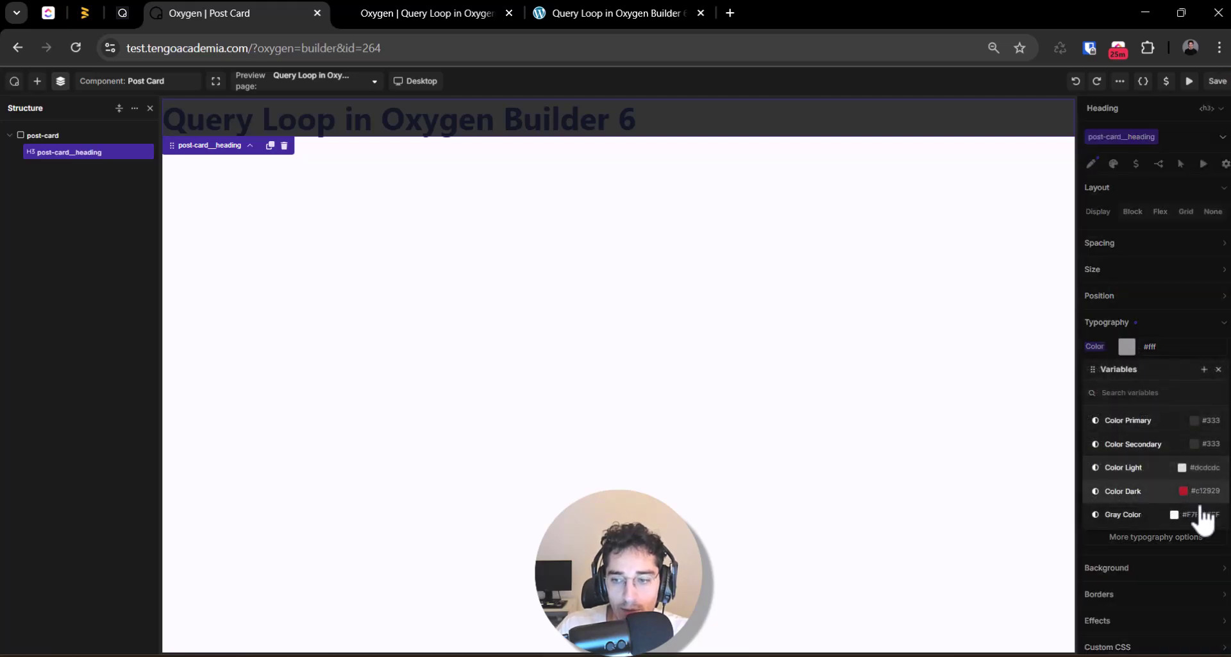
{"action": "left_click", "coordinate": [1183, 466]}
{"action": "left_click", "coordinate": [1218, 81]}
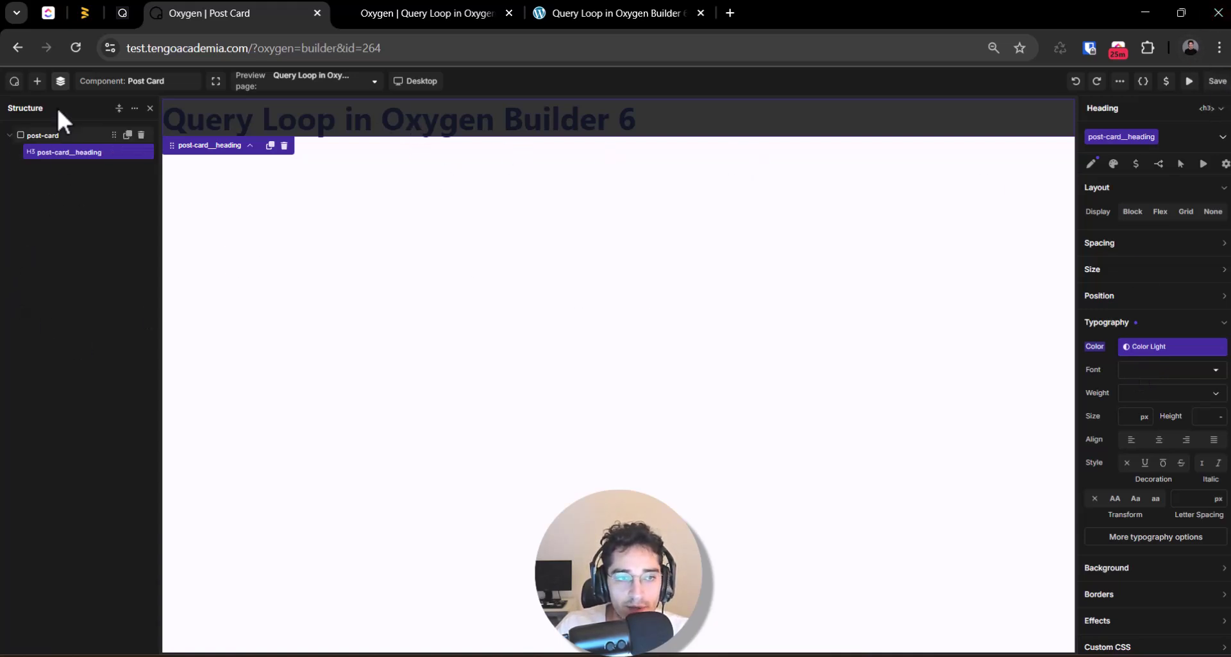
- Add a Text element below the heading in the post-card container and display the component's element structure
{"action": "left_click", "coordinate": [60, 80]}
{"action": "left_click", "coordinate": [60, 81]}
{"action": "key", "text": "Escape"}
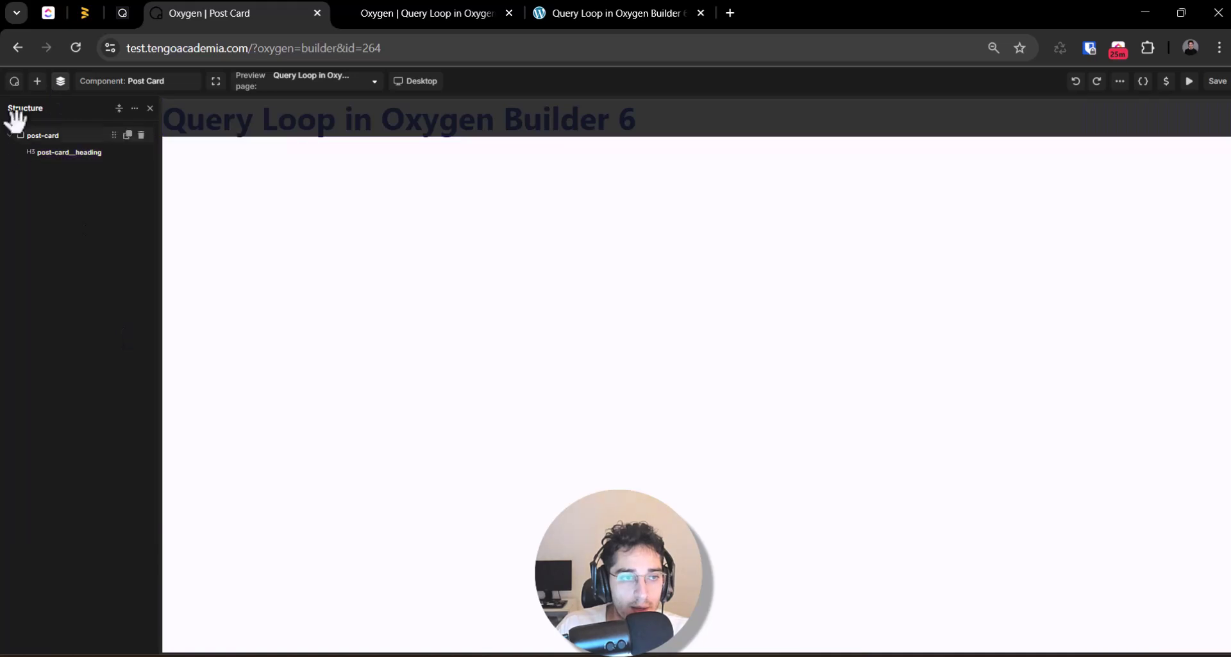
{"action": "left_click", "coordinate": [37, 81]}
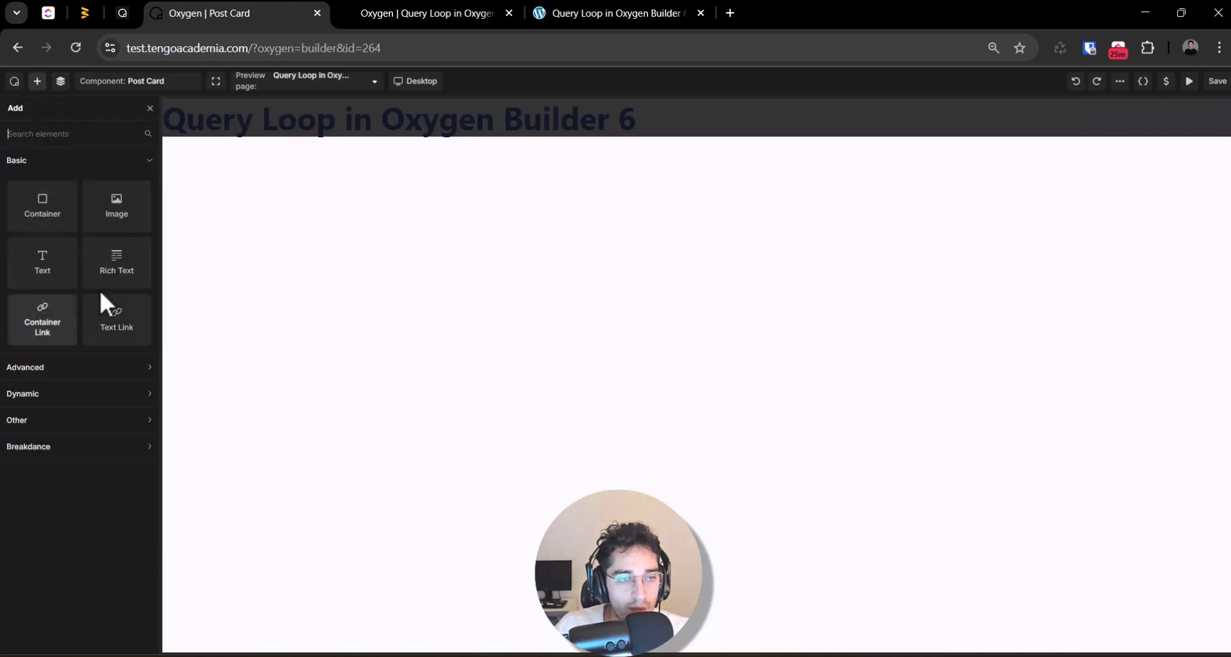
{"action": "left_click", "coordinate": [42, 270]}
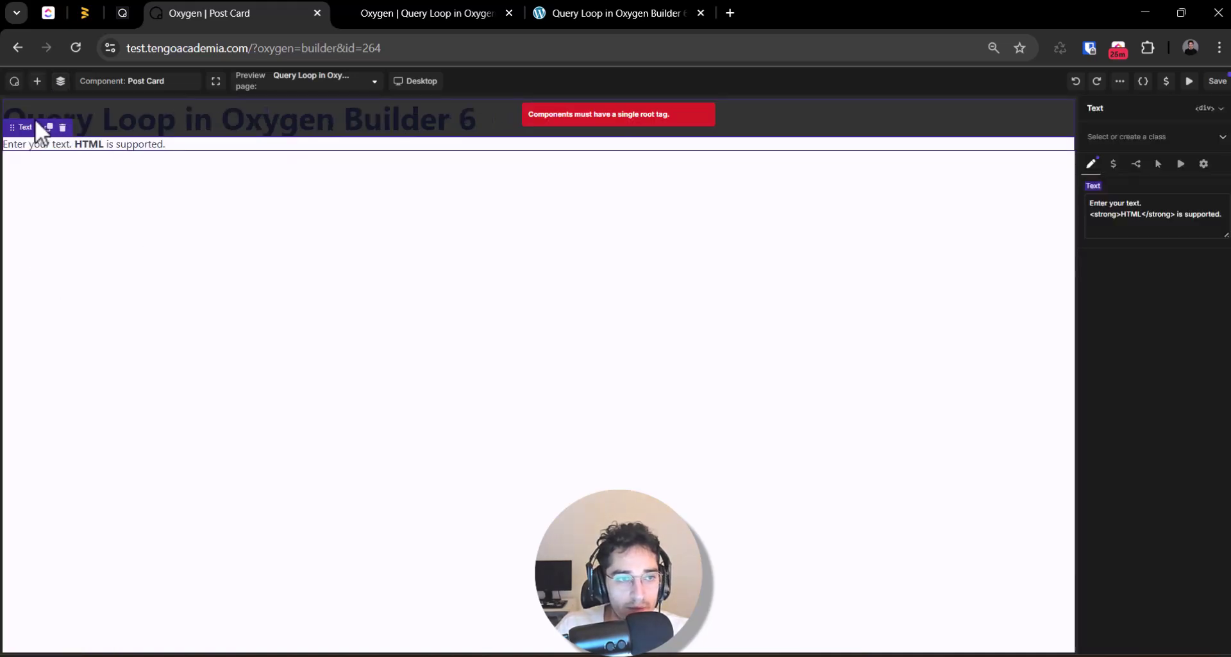
{"action": "left_click", "coordinate": [59, 82]}
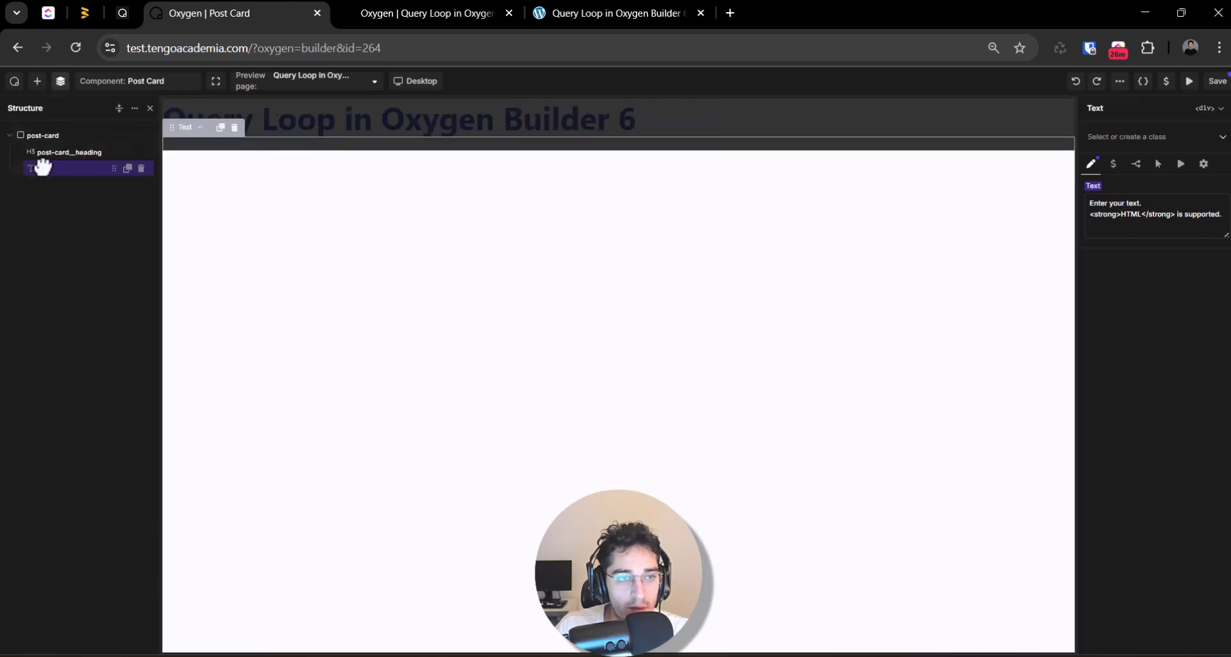
- Replace the new Text element's placeholder with the Post Excerpt dynamic data and save the component
{"action": "key", "text": "ctrl+a"}
{"action": "key", "text": "BackSpace"}
{"action": "left_click", "coordinate": [1109, 186]}
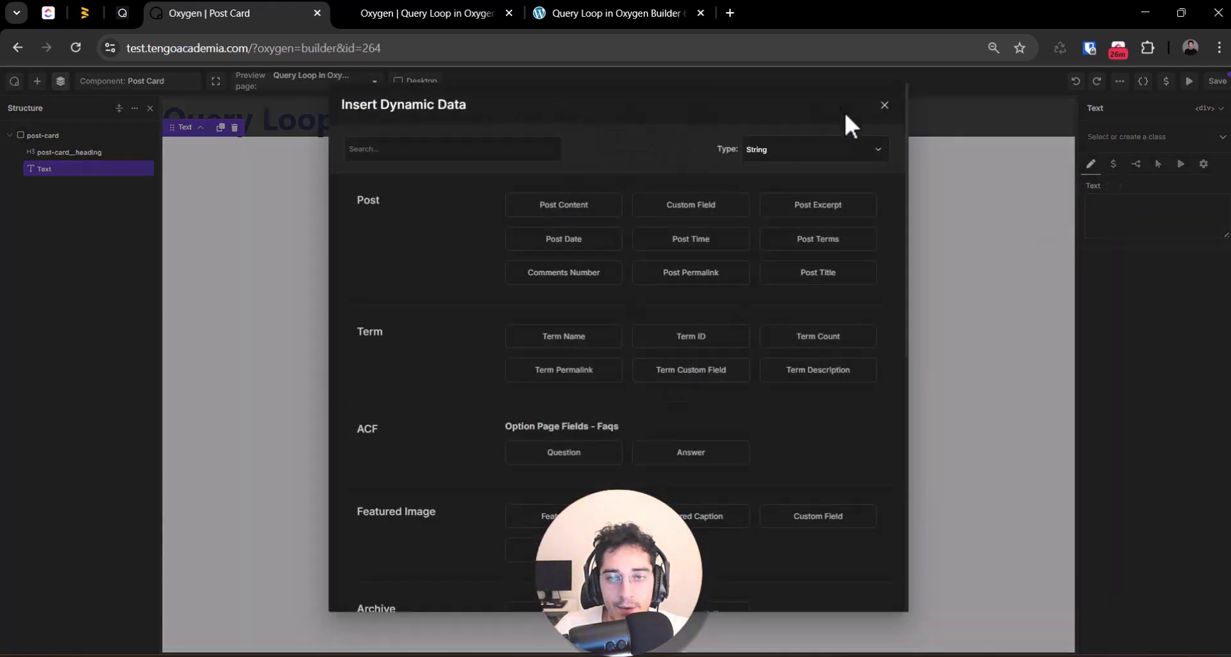
{"action": "left_click", "coordinate": [828, 204]}
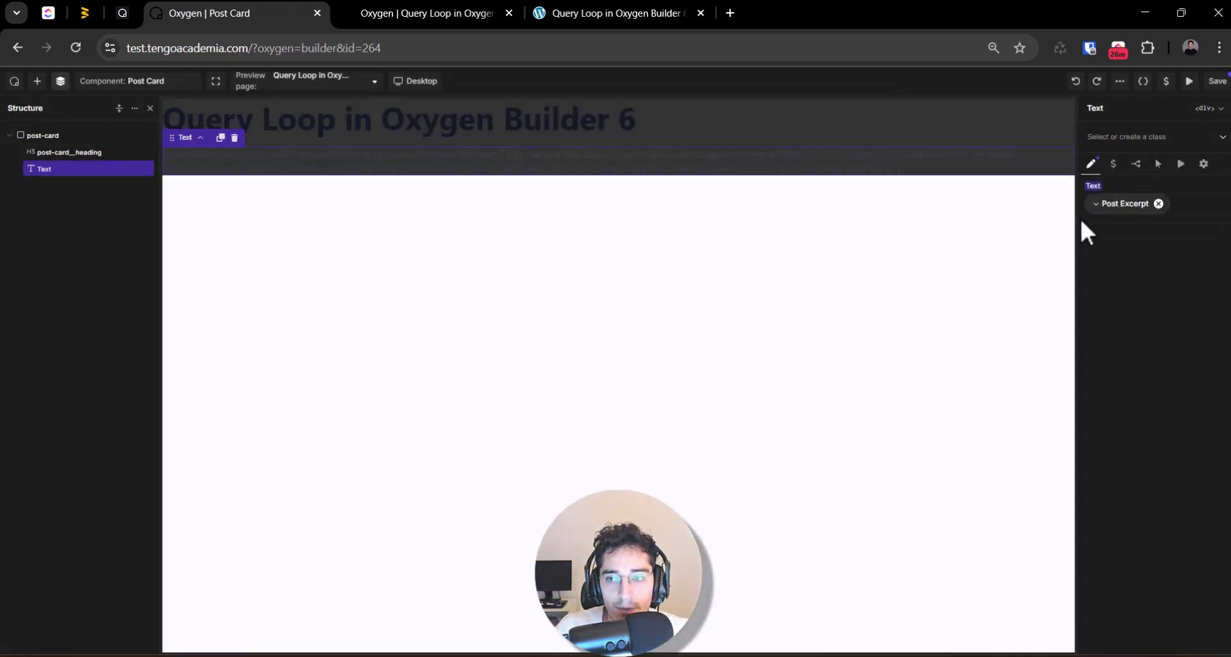
{"action": "left_click", "coordinate": [1219, 82]}
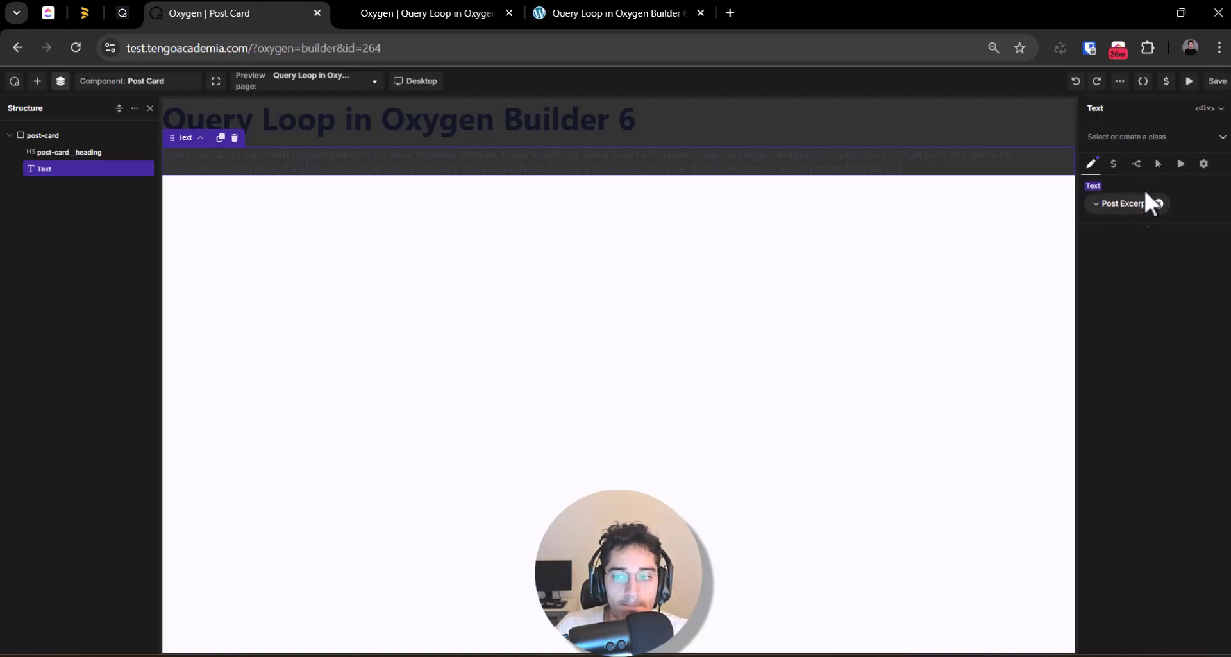
- Create the class "post-card__excerpt" on the Post Excerpt text element
{"action": "left_click", "coordinate": [1123, 137]}
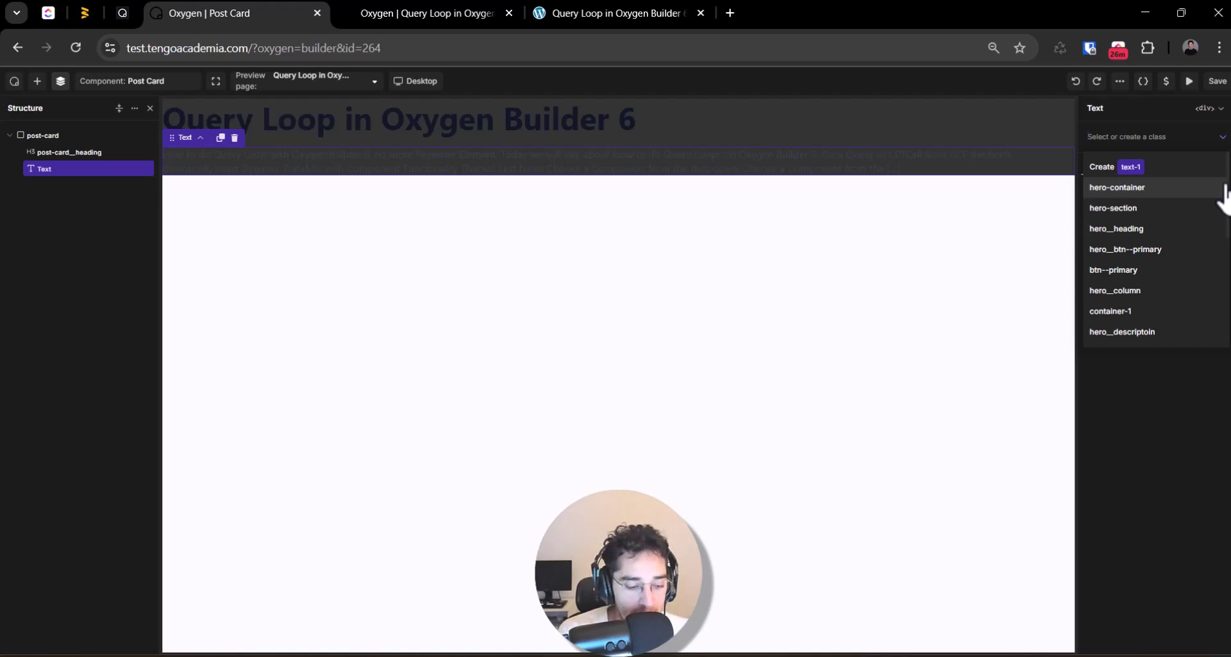
{"action": "type", "text": "post-car"}
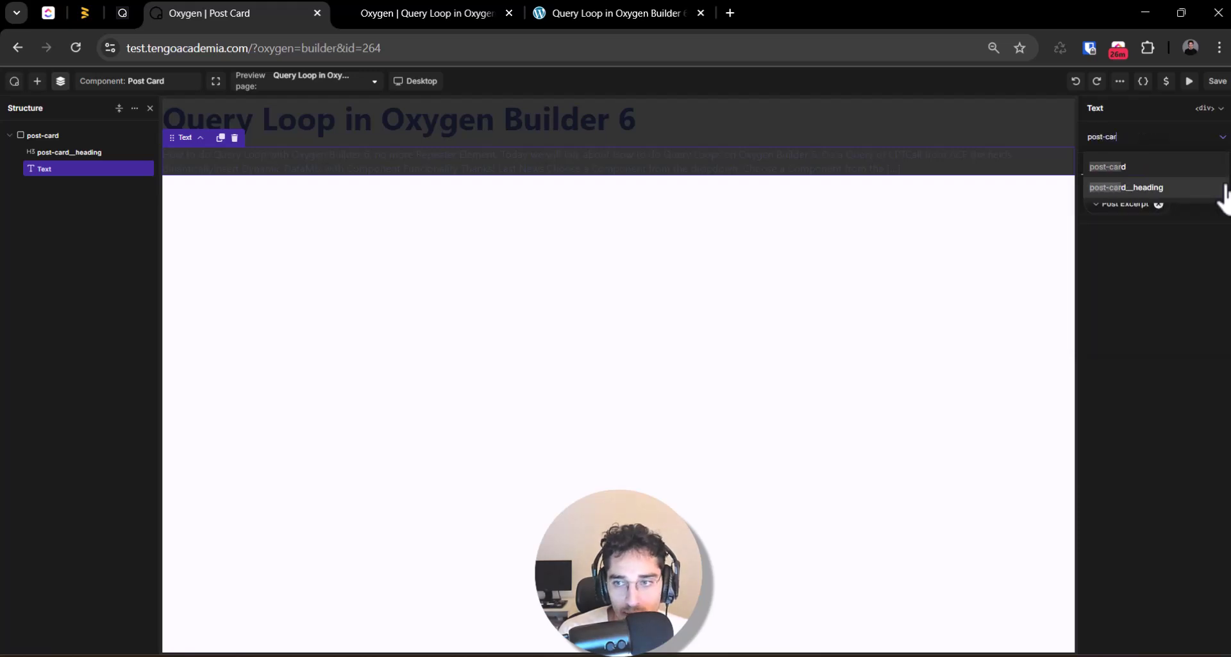
{"action": "type", "text": "d__exce"}
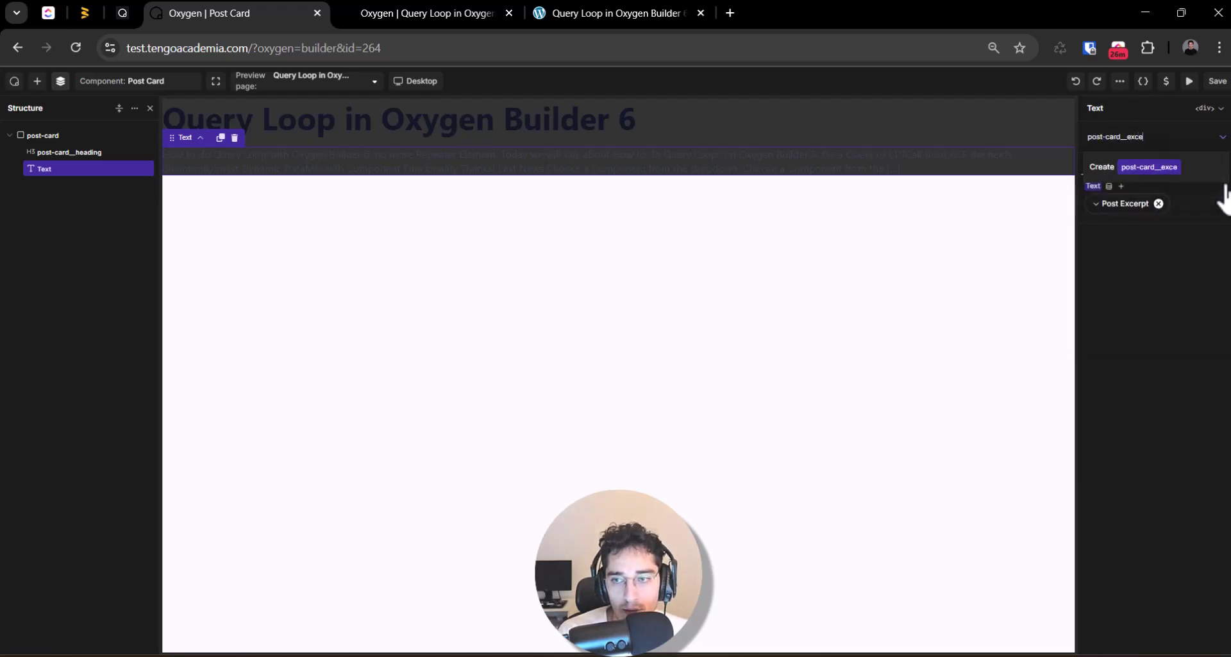
{"action": "type", "text": "rpt"}
{"action": "key", "text": "Return"}
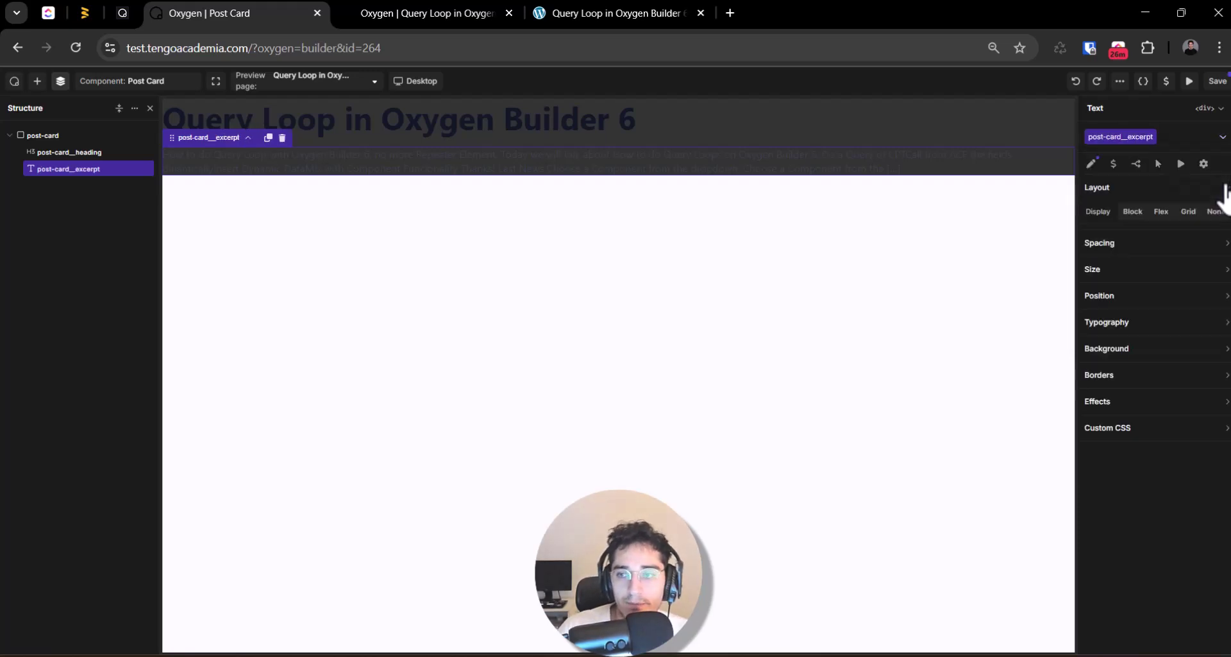
- Set the post-card__excerpt text color to the Color Light variable and its font to the Font #1 variable
{"action": "left_click", "coordinate": [1182, 326]}
{"action": "left_click", "coordinate": [1125, 346]}
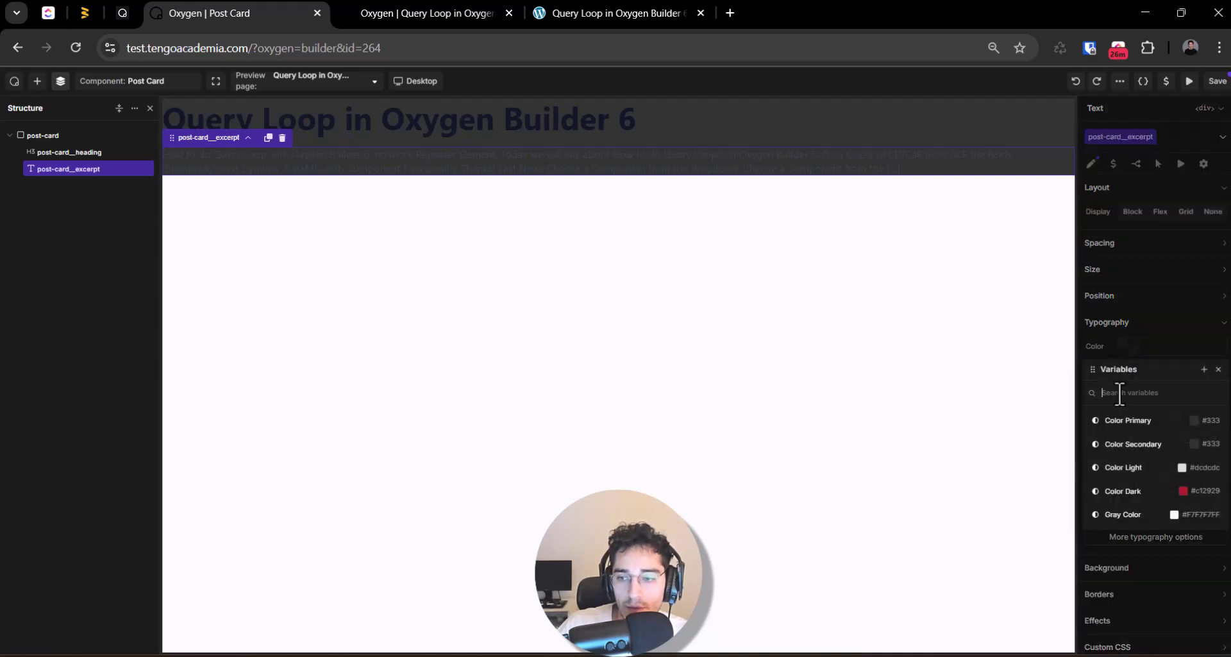
{"action": "left_click", "coordinate": [1153, 468]}
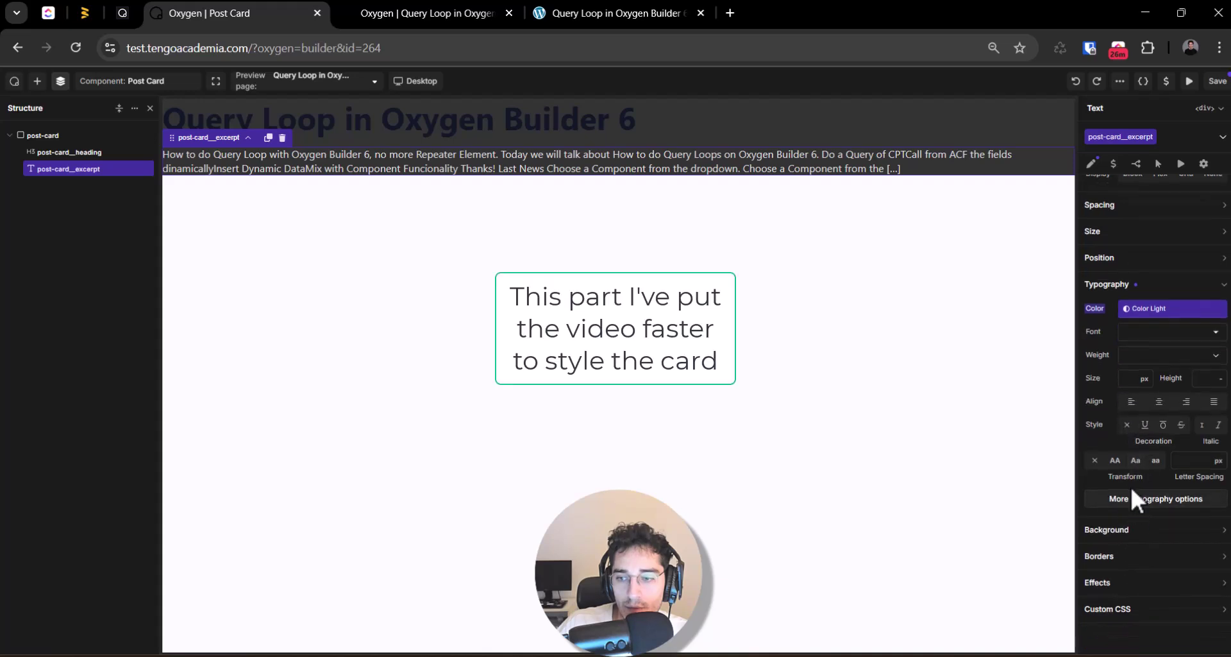
{"action": "left_click", "coordinate": [1148, 372]}
{"action": "left_click", "coordinate": [1123, 369]}
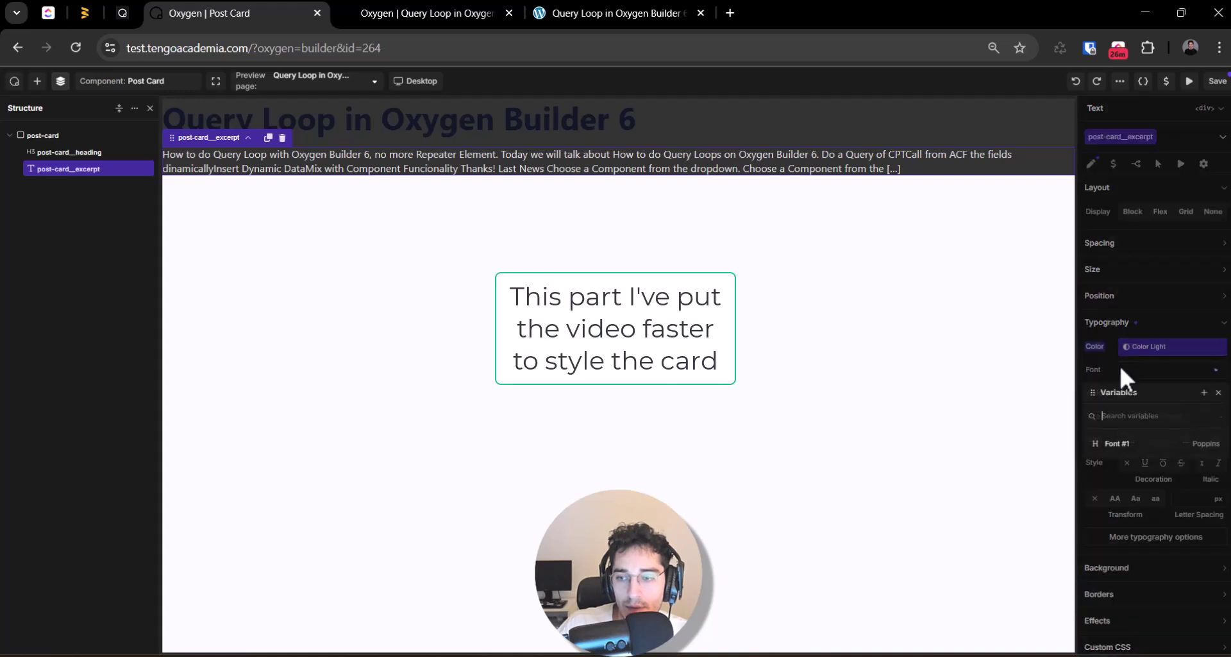
{"action": "left_click", "coordinate": [1132, 456]}
- Set the post-card__heading font to the Font #1 variable
{"action": "left_click", "coordinate": [40, 152]}
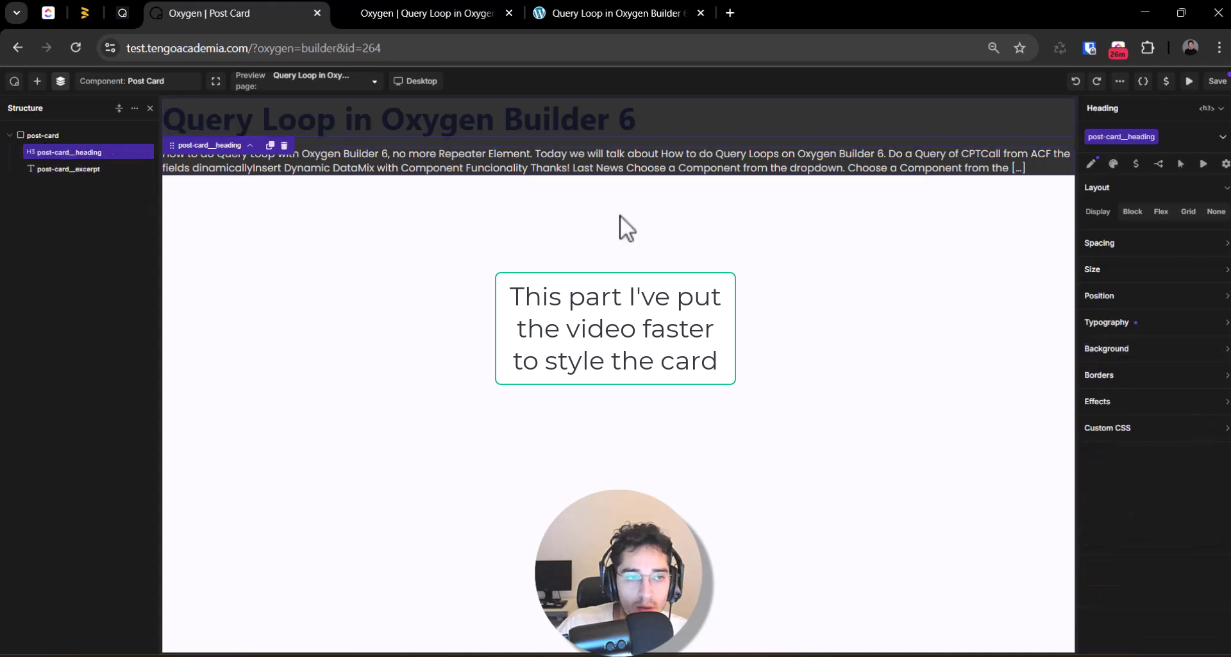
{"action": "left_click", "coordinate": [1108, 321]}
{"action": "left_click", "coordinate": [1119, 345]}
{"action": "left_click", "coordinate": [1126, 346]}
{"action": "left_click", "coordinate": [1117, 369]}
{"action": "left_click", "coordinate": [1122, 454]}
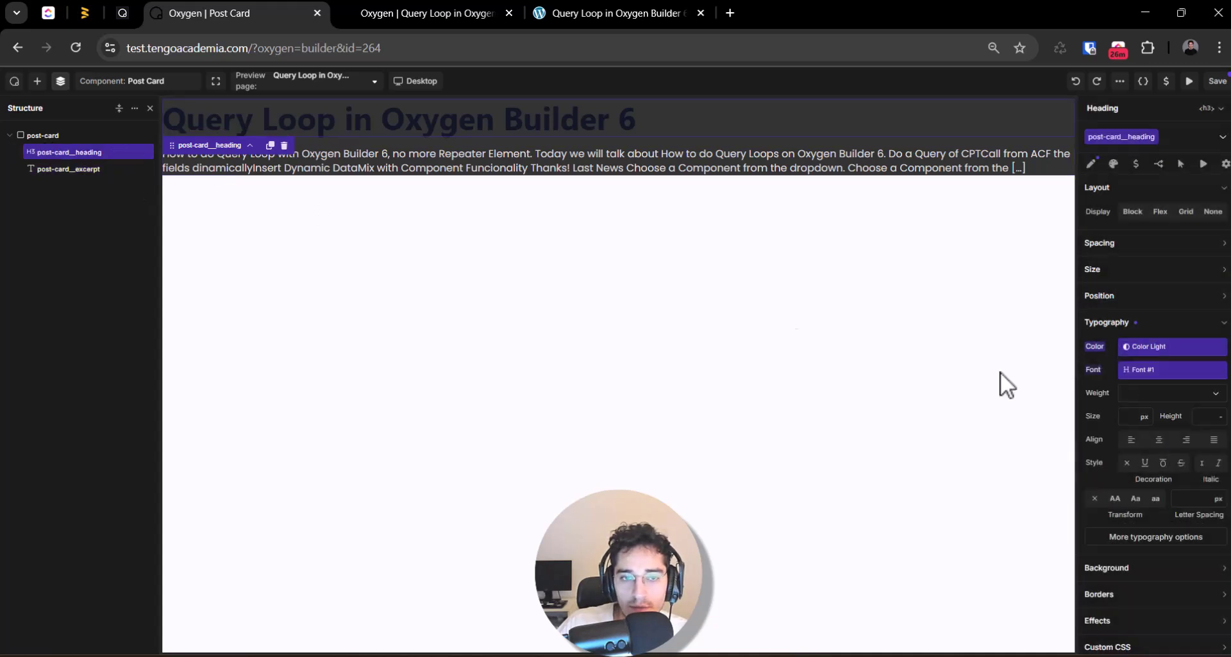
- Add a Text Link element inside the post-card container after searching the elements for "link"
{"action": "left_click", "coordinate": [67, 170]}
{"action": "left_click", "coordinate": [51, 136]}
{"action": "left_click", "coordinate": [38, 82]}
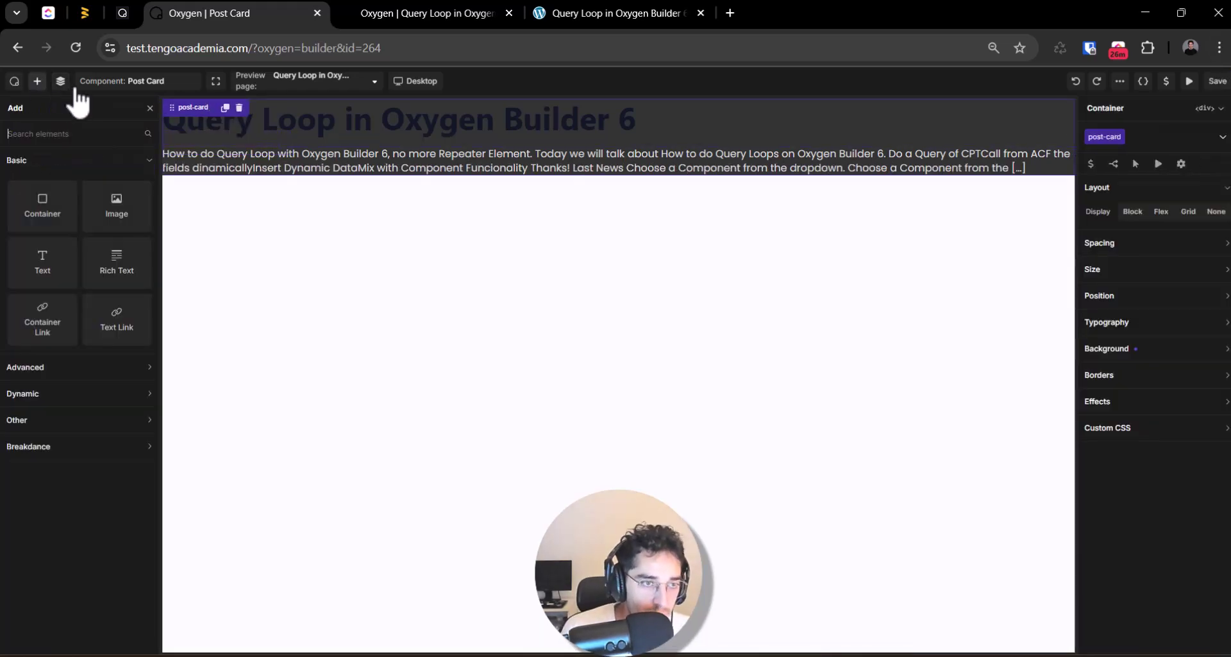
{"action": "type", "text": "link"}
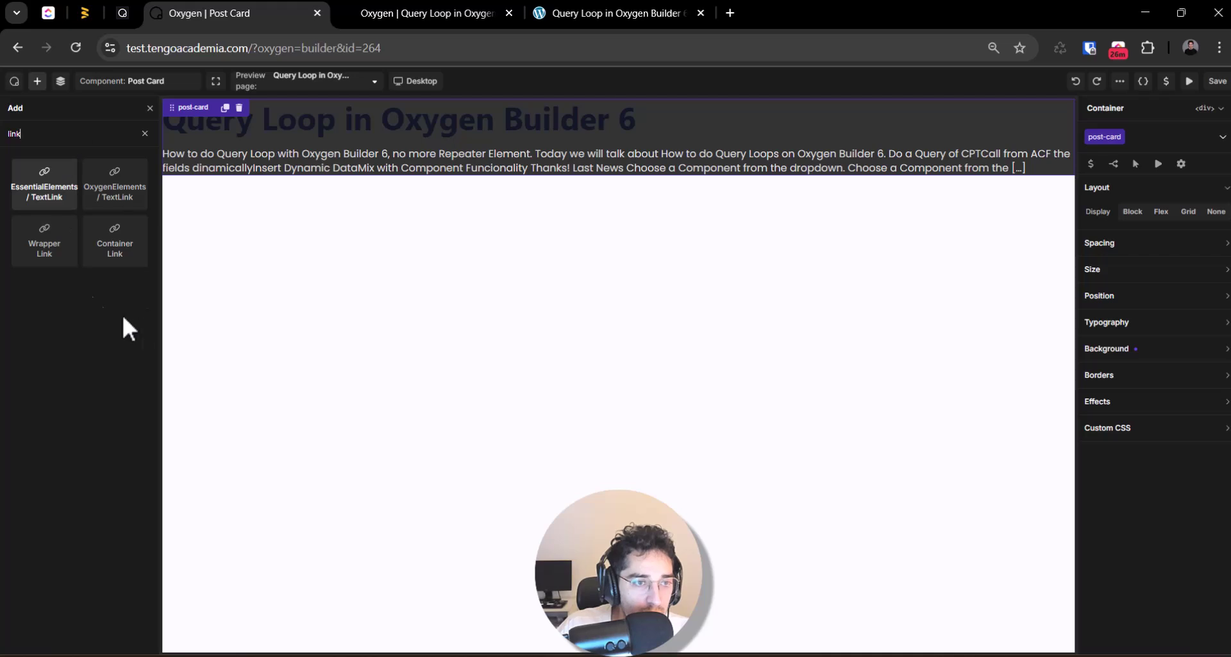
{"action": "key", "text": "BackSpace"}
{"action": "key", "text": "BackSpace"}
{"action": "key", "text": "BackSpace"}
{"action": "key", "text": "BackSpace"}
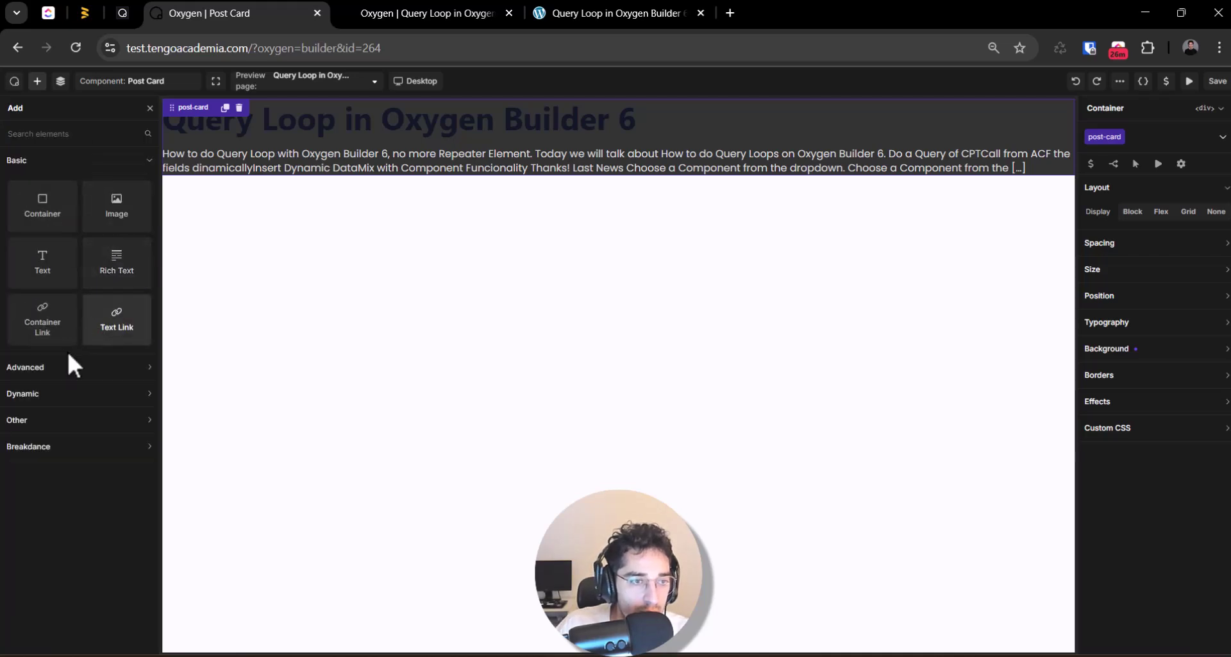
{"action": "left_click", "coordinate": [84, 333]}
- Create the class "post-card__link" on the new Text Link
{"action": "left_click", "coordinate": [1175, 136]}
{"action": "type", "text": "post-card__l"}
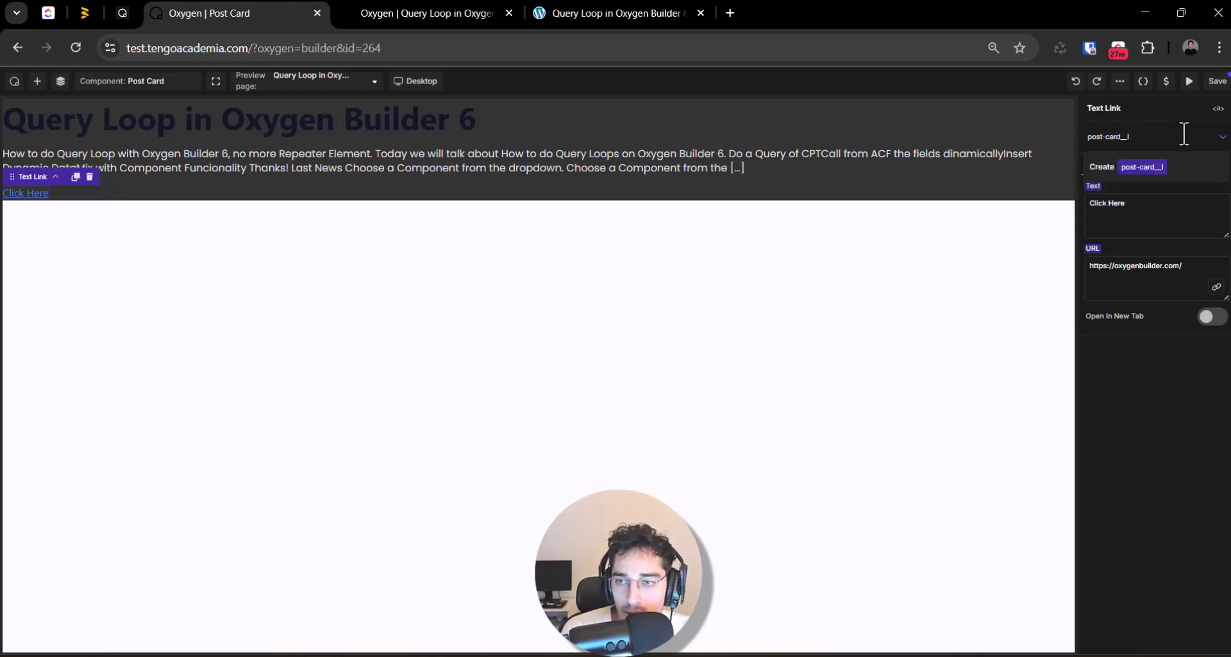
{"action": "type", "text": "ink"}
{"action": "key", "text": "Return"}
- Give post-card__link the Gray Color text color, the Font #1 font and the 700 - Bold weight
{"action": "left_click", "coordinate": [1133, 322]}
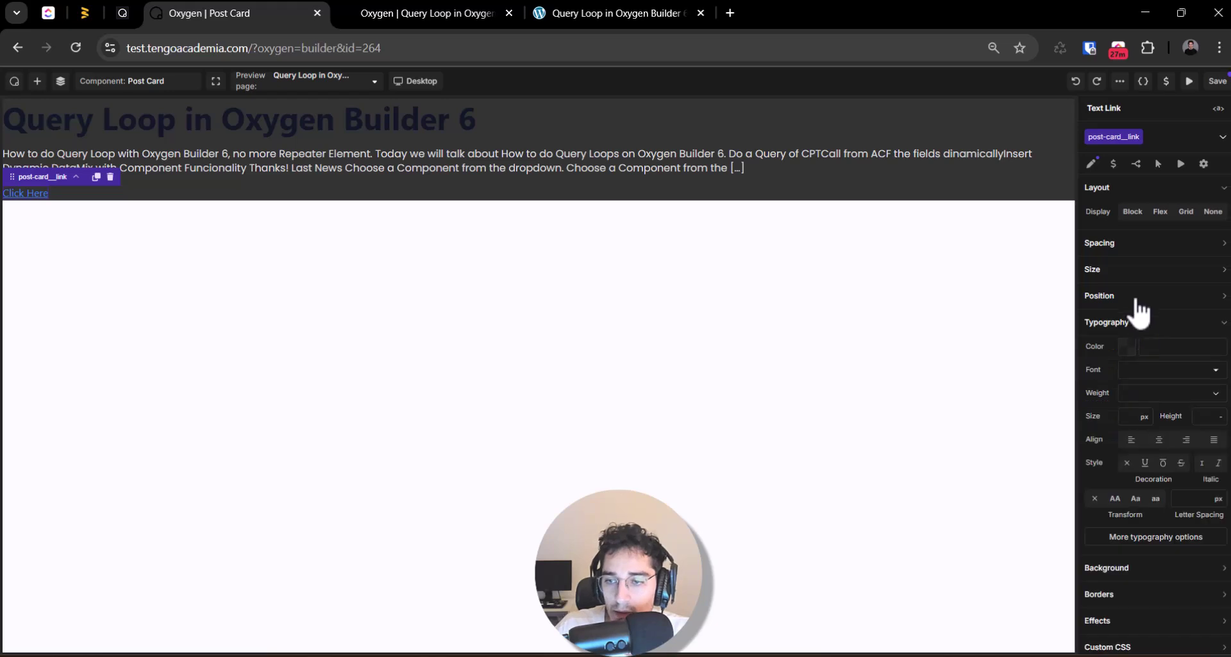
{"action": "left_click", "coordinate": [1119, 341]}
{"action": "left_click", "coordinate": [1132, 513]}
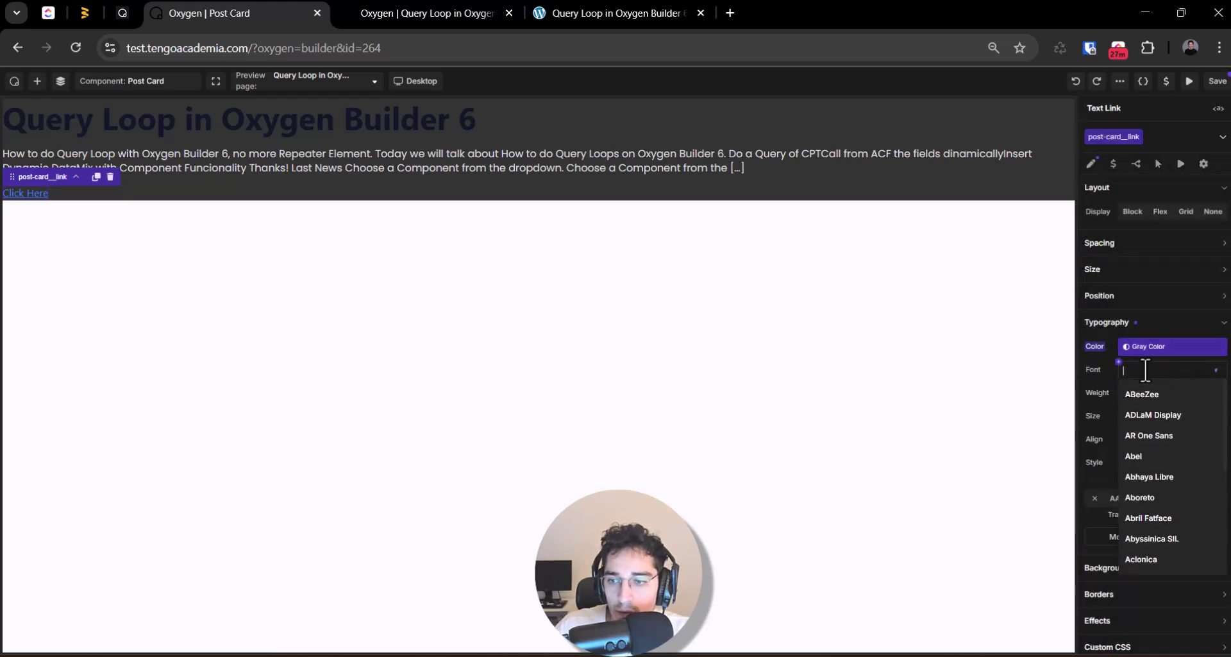
{"action": "left_click", "coordinate": [1119, 362]}
{"action": "left_click", "coordinate": [1125, 449]}
{"action": "left_click", "coordinate": [1132, 393]}
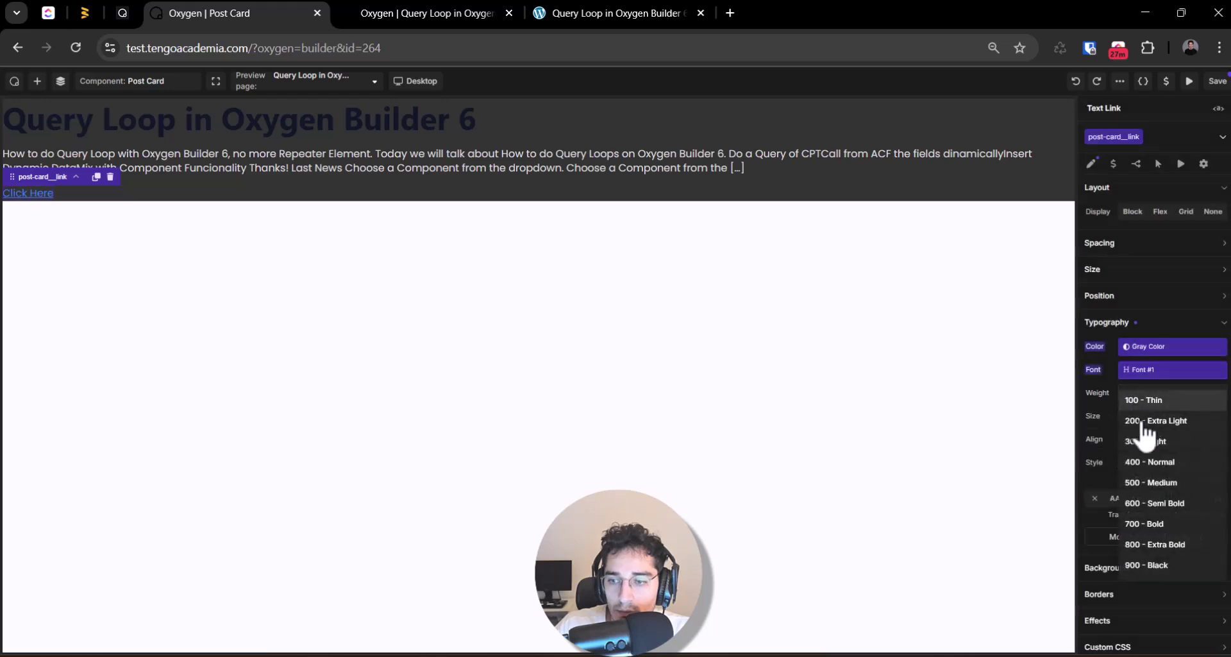
{"action": "left_click", "coordinate": [1177, 524]}
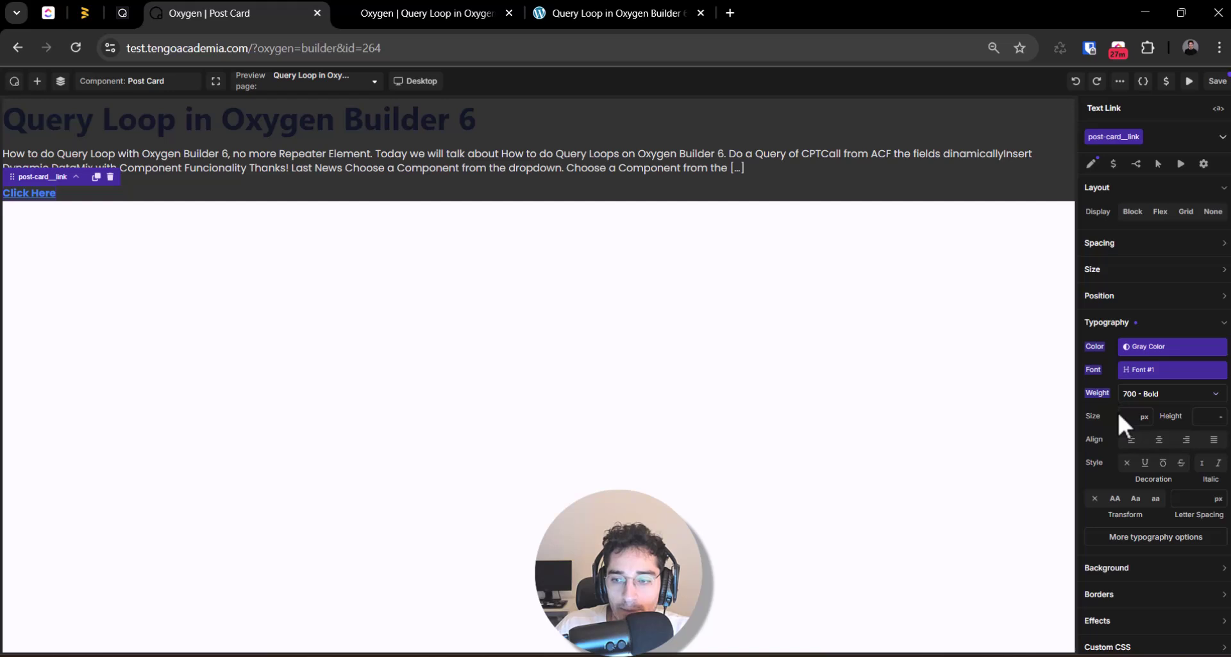
- Set the post-card__link font size to the font-size--body variable after trying l-h--body, and save the component
{"action": "left_click", "coordinate": [1120, 417]}
{"action": "scroll", "coordinate": [1141, 577], "scroll_direction": "down", "scroll_amount": 3}
{"action": "scroll", "coordinate": [1148, 577], "scroll_direction": "up", "scroll_amount": 3}
{"action": "left_click", "coordinate": [1154, 536]}
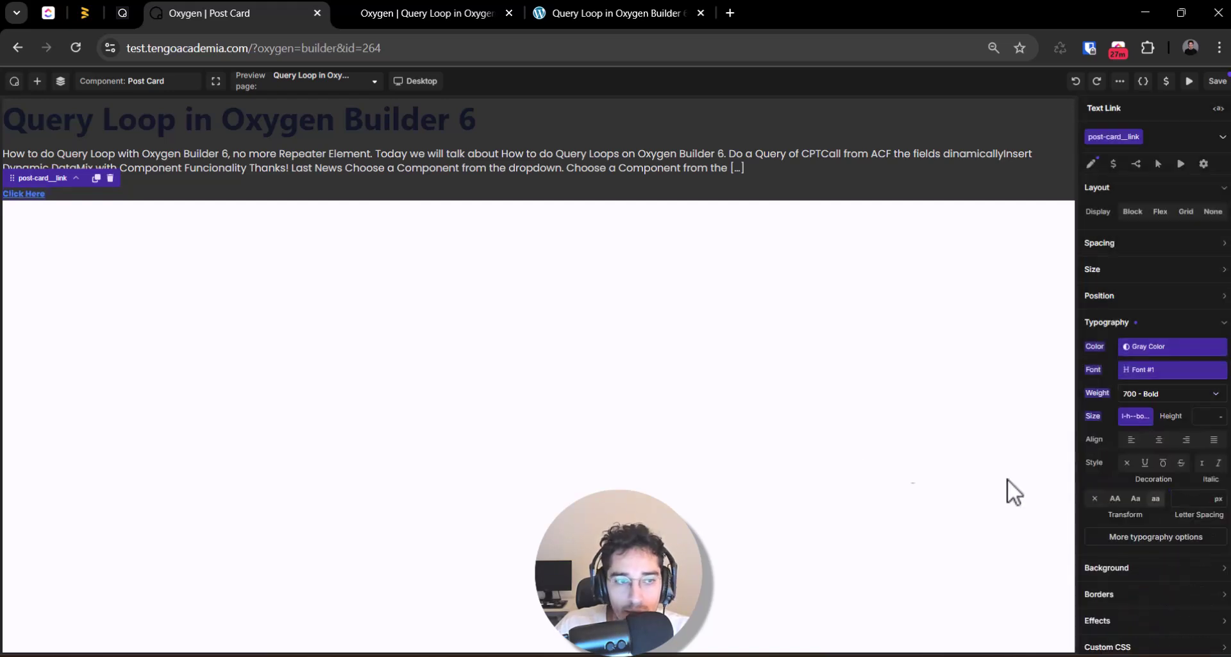
{"action": "left_click", "coordinate": [1135, 416]}
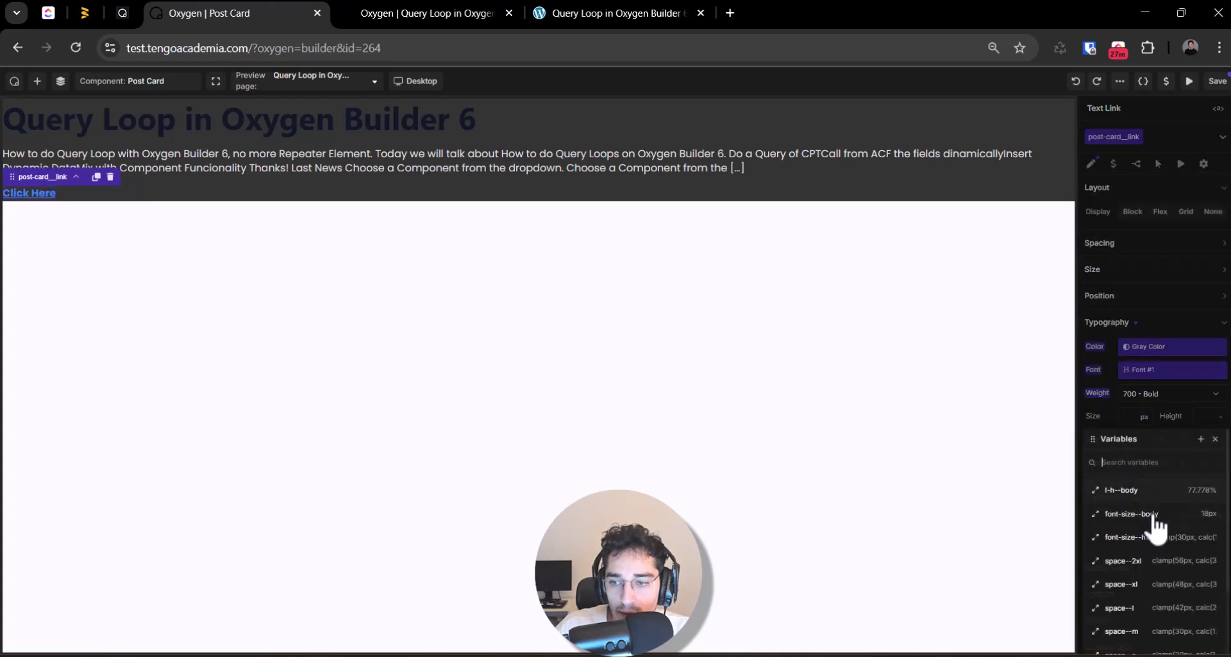
{"action": "left_click", "coordinate": [1151, 513]}
{"action": "key", "text": "ctrl+s"}
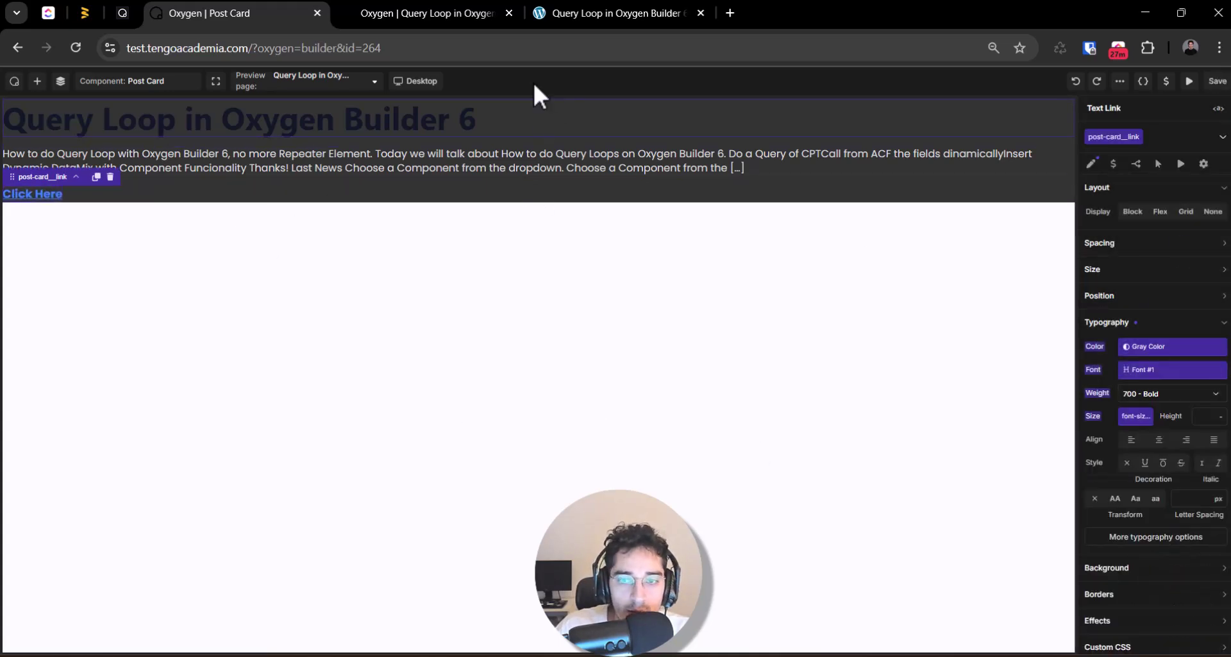
- Select the post-card container in the structure and set its left padding to the space--s variable
{"action": "left_click", "coordinate": [60, 80]}
{"action": "left_click", "coordinate": [43, 135]}
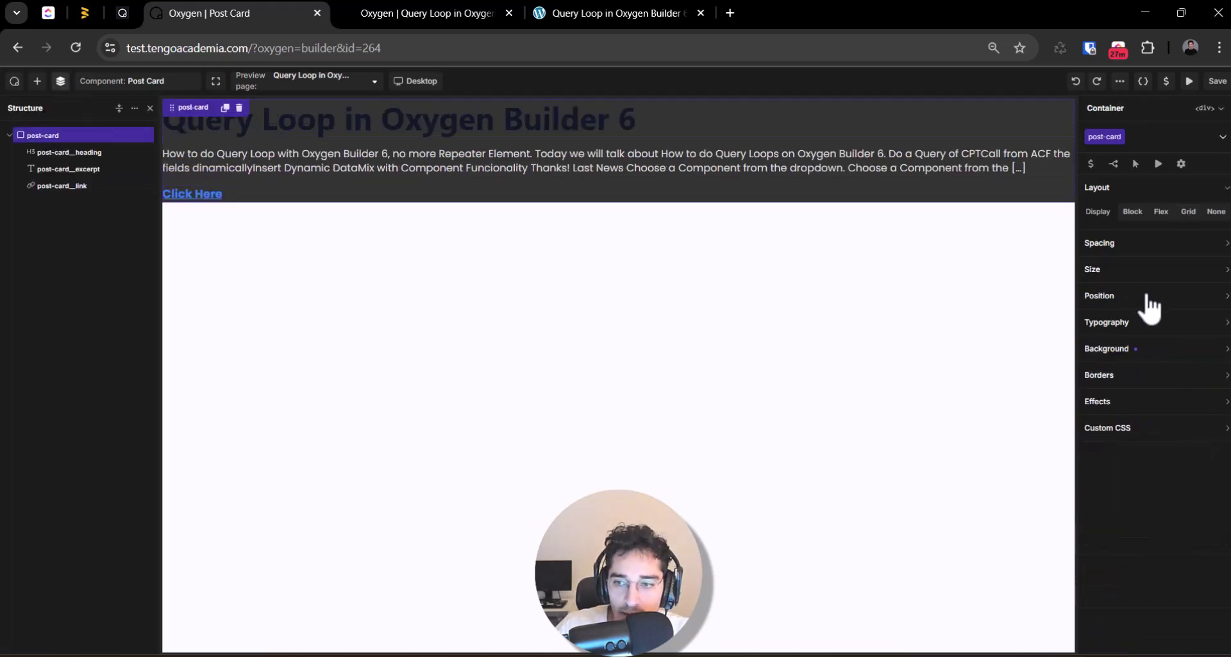
{"action": "left_click", "coordinate": [1148, 270]}
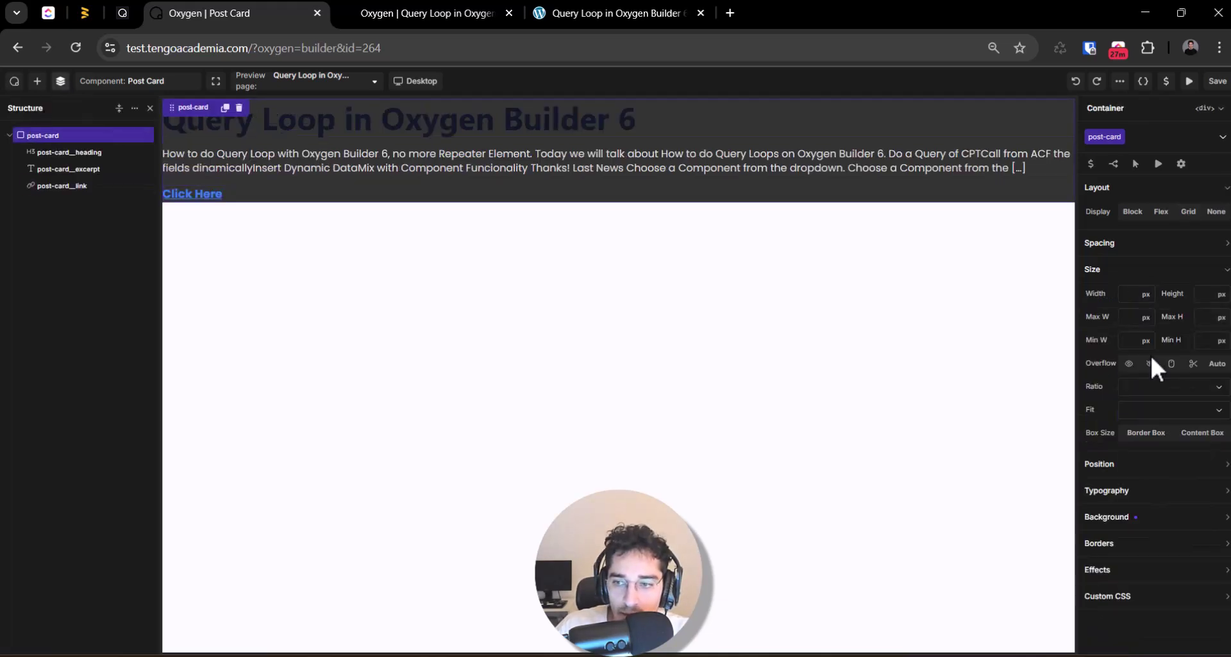
{"action": "left_click", "coordinate": [1140, 246]}
{"action": "left_click", "coordinate": [1107, 295]}
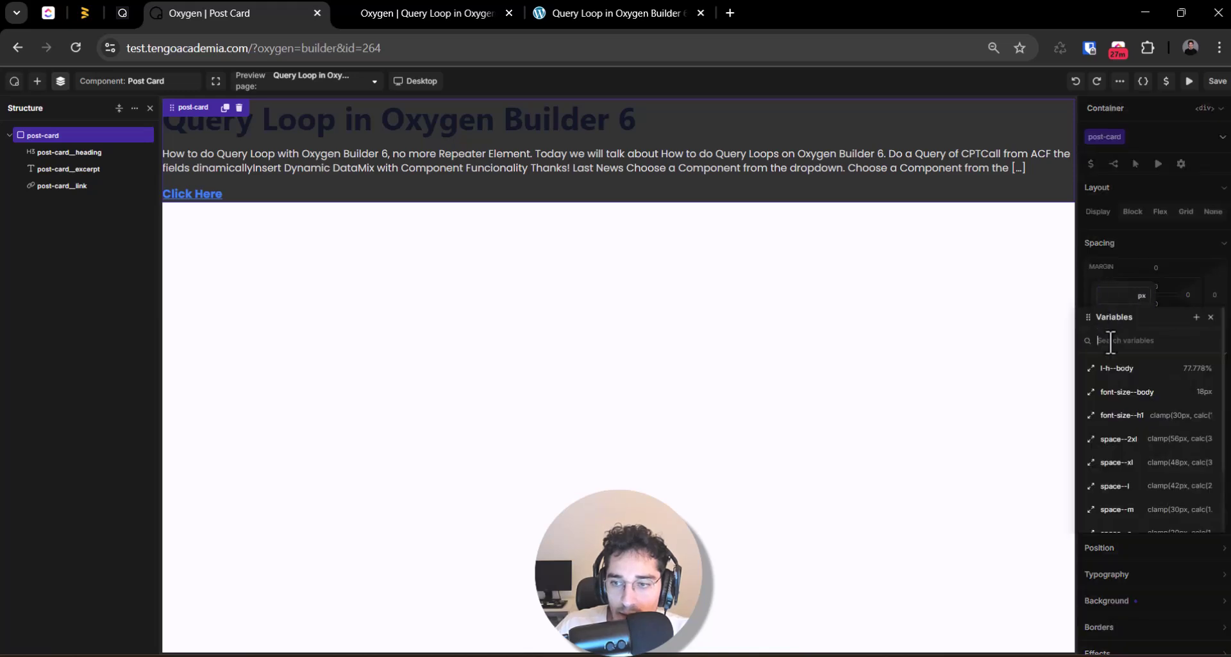
{"action": "scroll", "coordinate": [1148, 436], "scroll_direction": "down", "scroll_amount": 3}
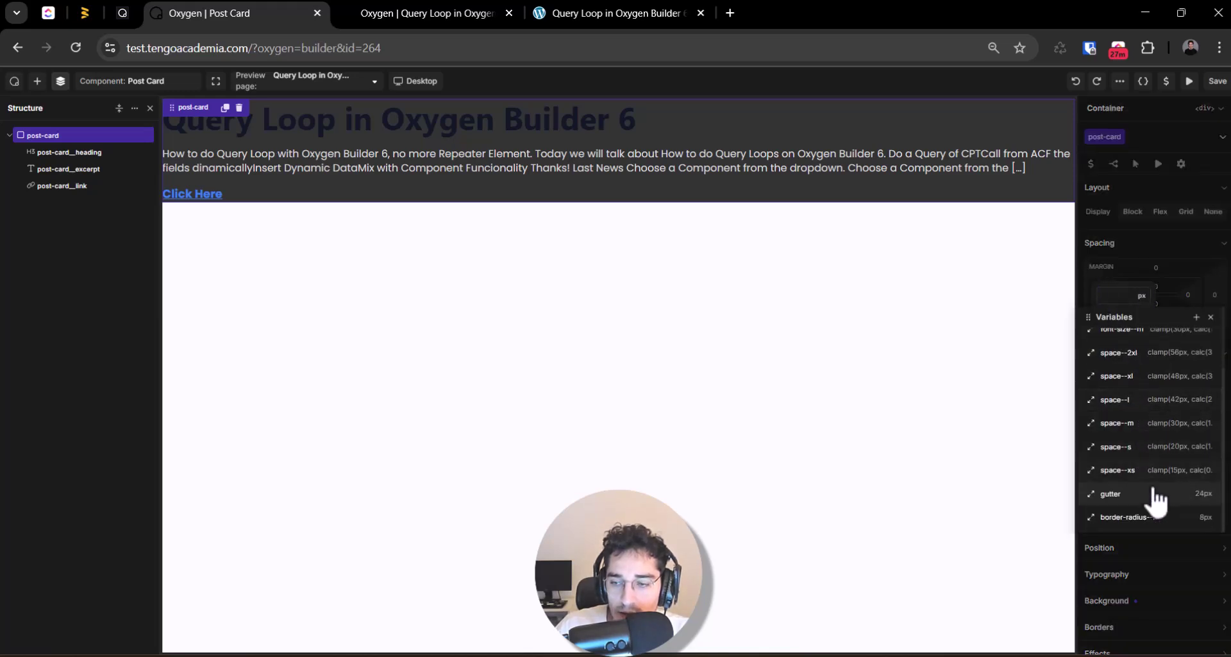
{"action": "left_click", "coordinate": [1116, 447]}
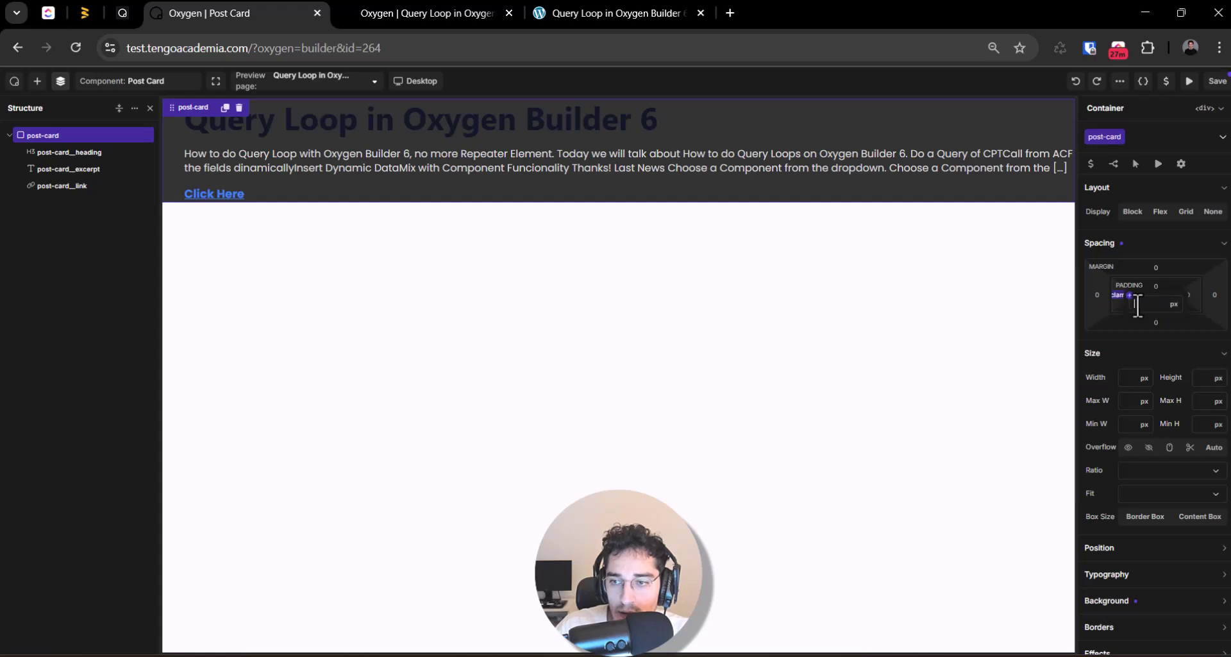
- Apply the space--s variable to the bottom and right padding of the post-card container
{"action": "left_click", "coordinate": [1135, 298]}
{"action": "scroll", "coordinate": [1154, 513], "scroll_direction": "down", "scroll_amount": 1}
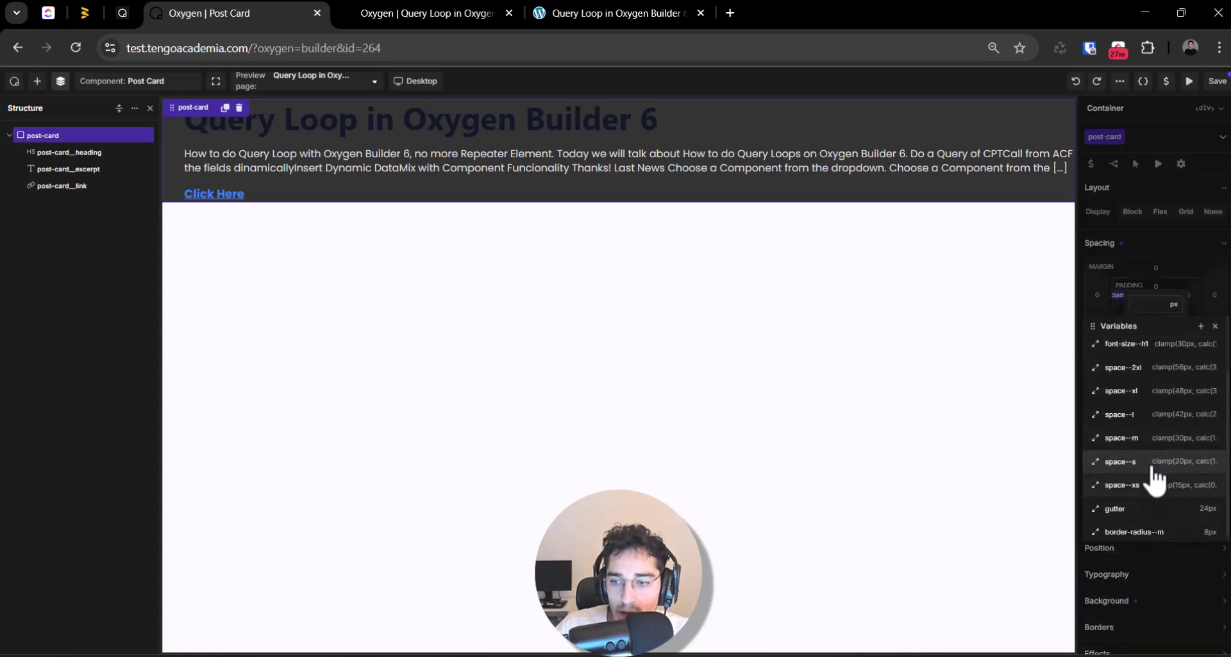
{"action": "left_click", "coordinate": [1151, 486]}
{"action": "left_click", "coordinate": [1190, 288]}
{"action": "scroll", "coordinate": [1148, 513], "scroll_direction": "down", "scroll_amount": 2}
{"action": "left_click", "coordinate": [1143, 456]}
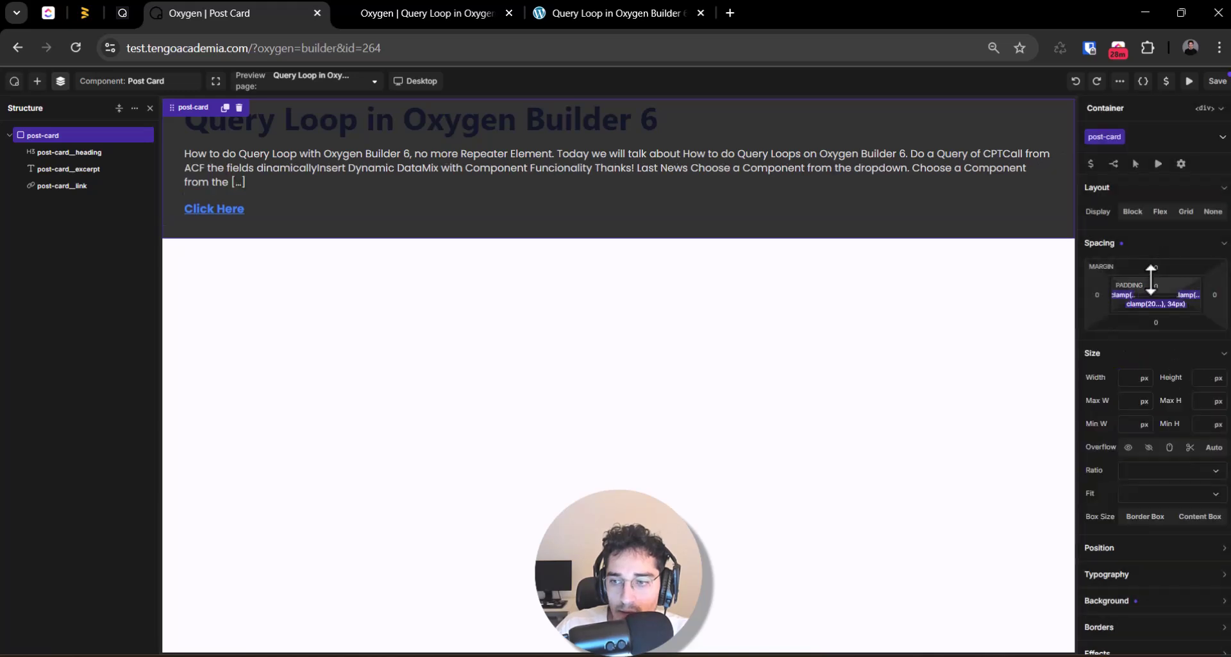
- Set the top padding of the post-card container to the space--l variable
{"action": "left_click", "coordinate": [1158, 283]}
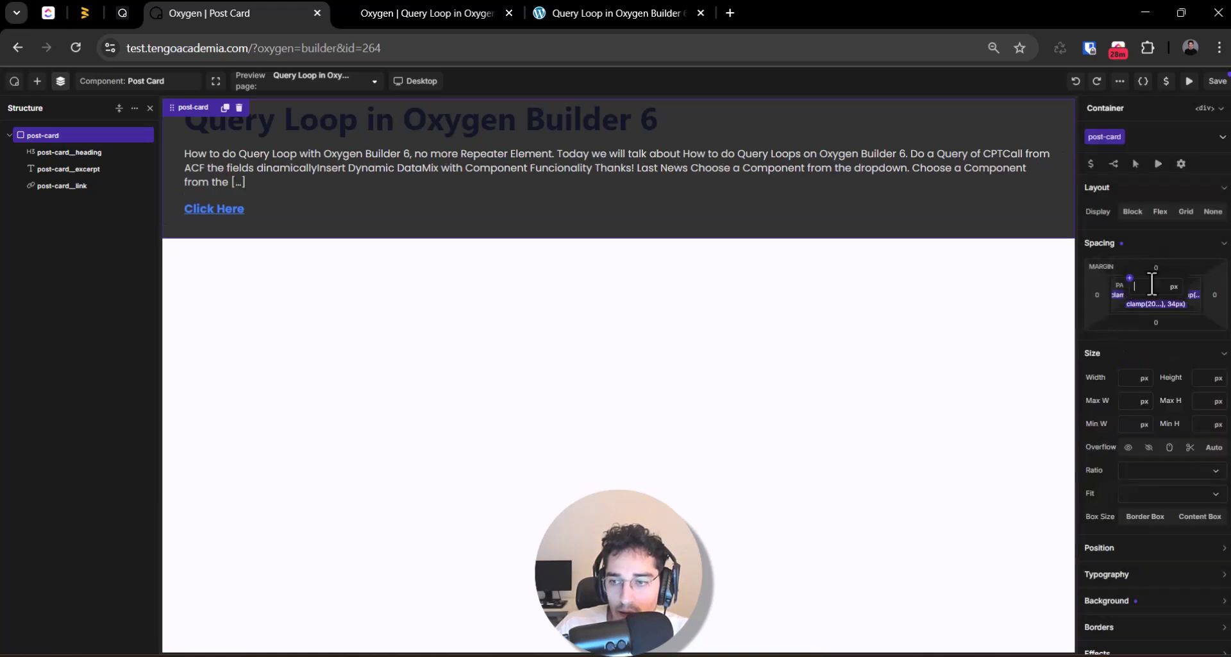
{"action": "scroll", "coordinate": [1132, 448], "scroll_direction": "down", "scroll_amount": 3}
{"action": "left_click", "coordinate": [1139, 393]}
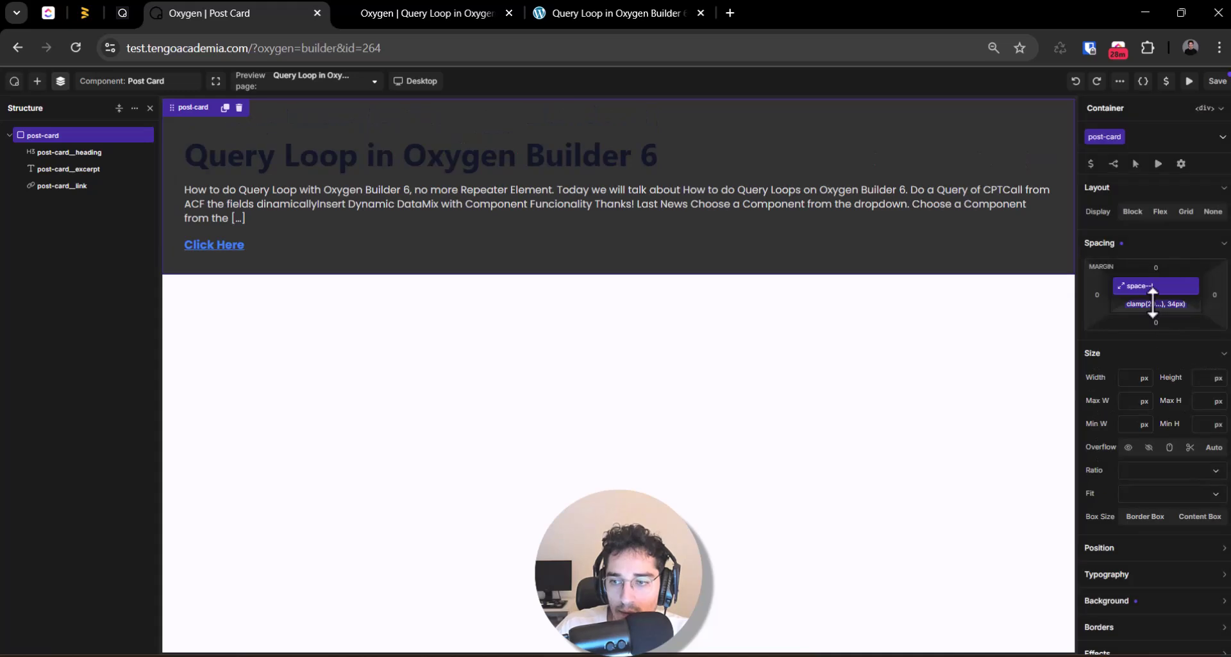
{"action": "left_click", "coordinate": [1155, 307]}
{"action": "left_click", "coordinate": [1225, 108]}
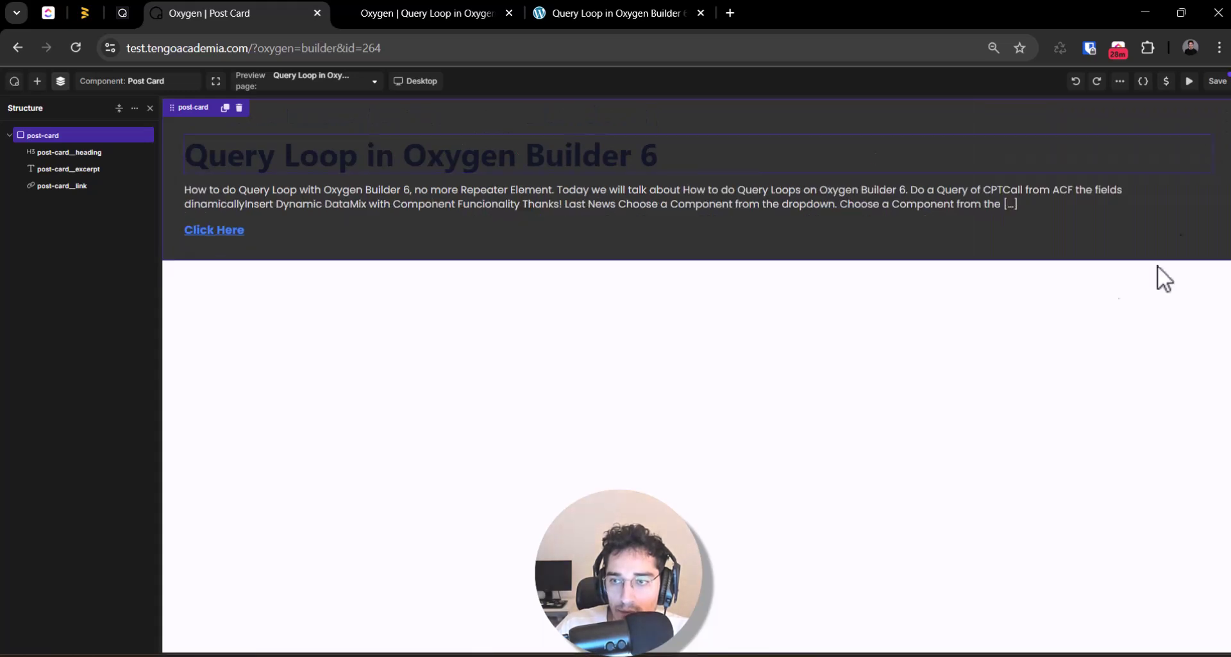
- Reselect the post-card container and set both its top and bottom padding to the space--m variable
{"action": "left_click", "coordinate": [42, 137]}
{"action": "left_click", "coordinate": [1122, 242]}
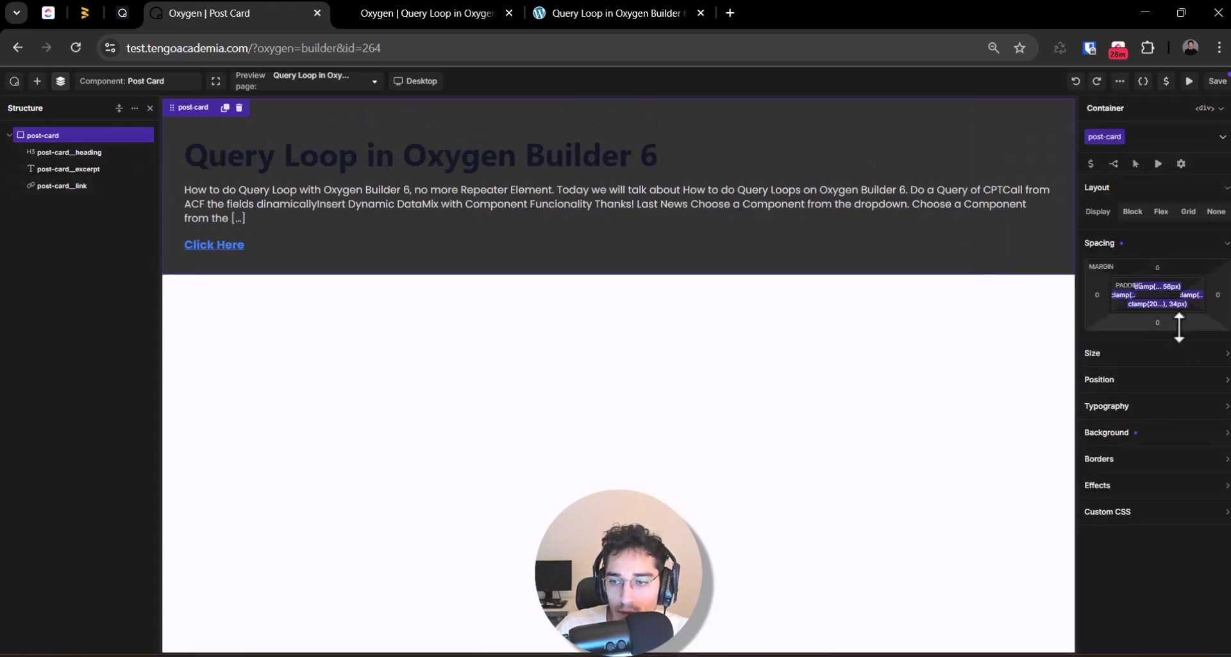
{"action": "left_click", "coordinate": [1174, 302]}
{"action": "left_click", "coordinate": [1225, 108]}
{"action": "left_click", "coordinate": [46, 134]}
{"action": "left_click", "coordinate": [1148, 243]}
{"action": "left_click", "coordinate": [1147, 286]}
{"action": "left_click", "coordinate": [1197, 286]}
{"action": "left_click", "coordinate": [1144, 285]}
{"action": "left_click", "coordinate": [1149, 424]}
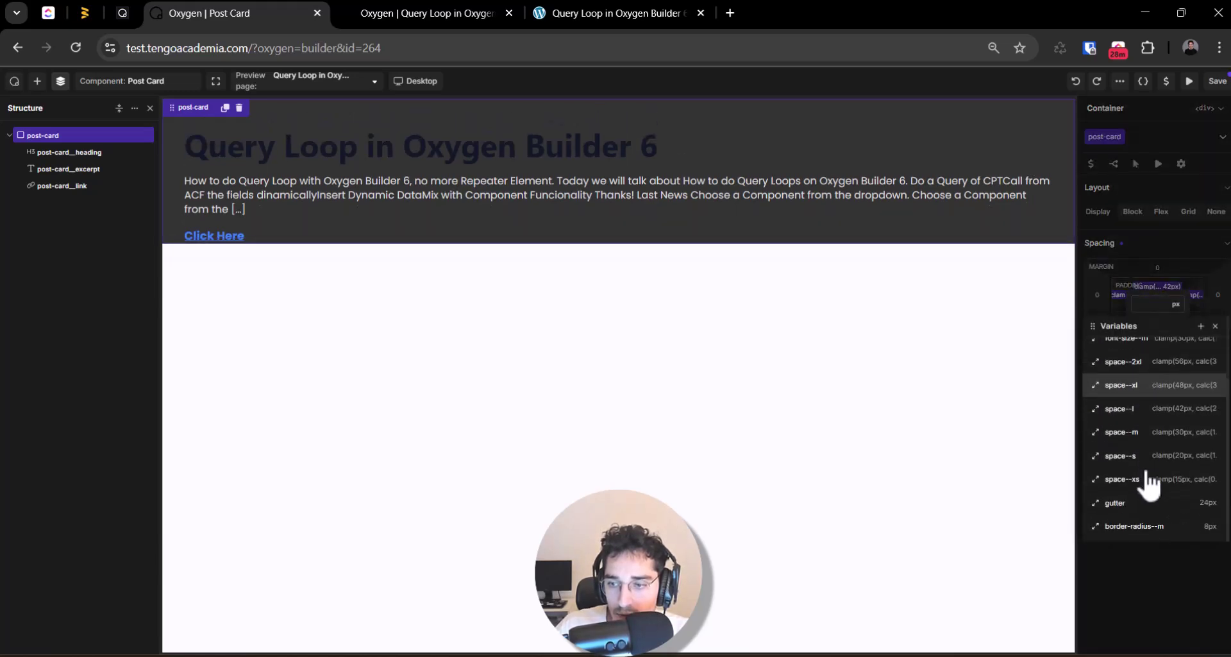
{"action": "left_click", "coordinate": [1146, 443]}
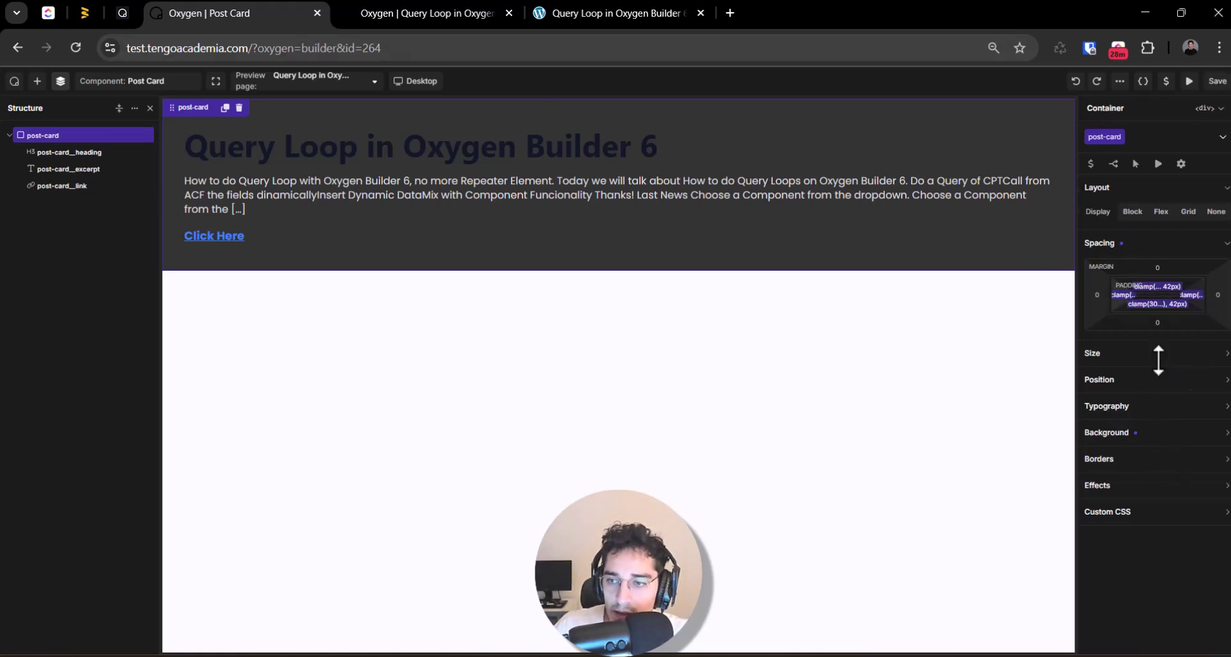
- Make post-card a Flex layout with vertical direction and a gap of the space--s variable
{"action": "left_click", "coordinate": [1162, 211]}
{"action": "left_click", "coordinate": [1174, 234]}
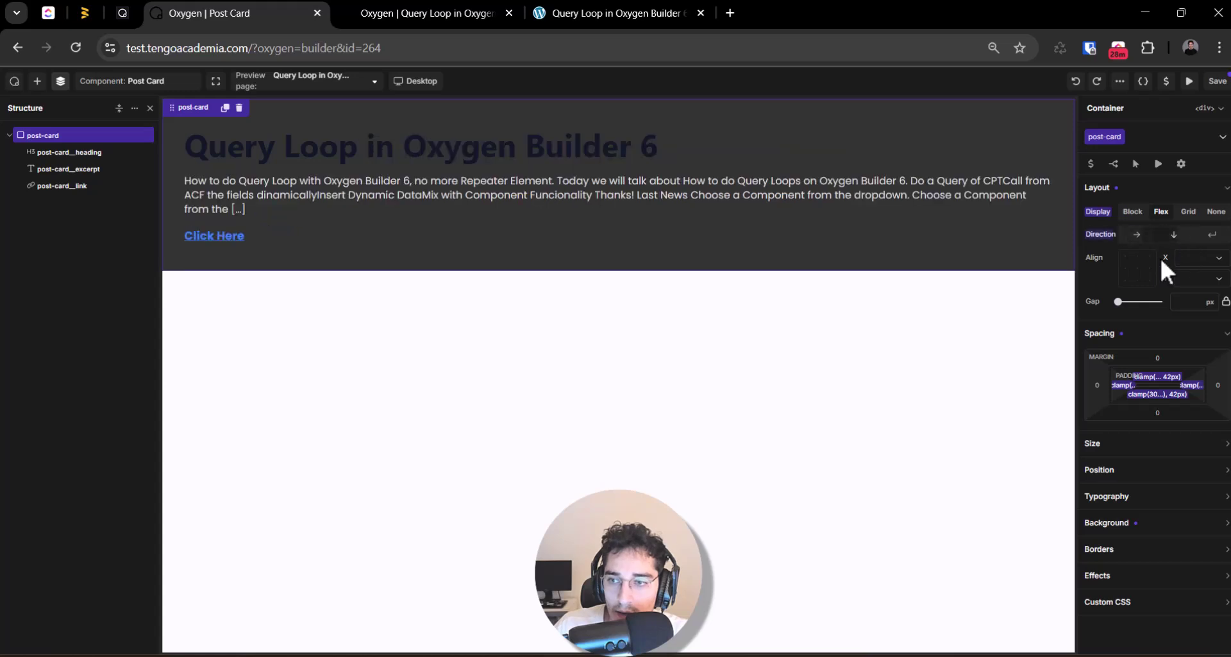
{"action": "left_click", "coordinate": [1180, 302]}
{"action": "scroll", "coordinate": [1142, 491], "scroll_direction": "down", "scroll_amount": 3}
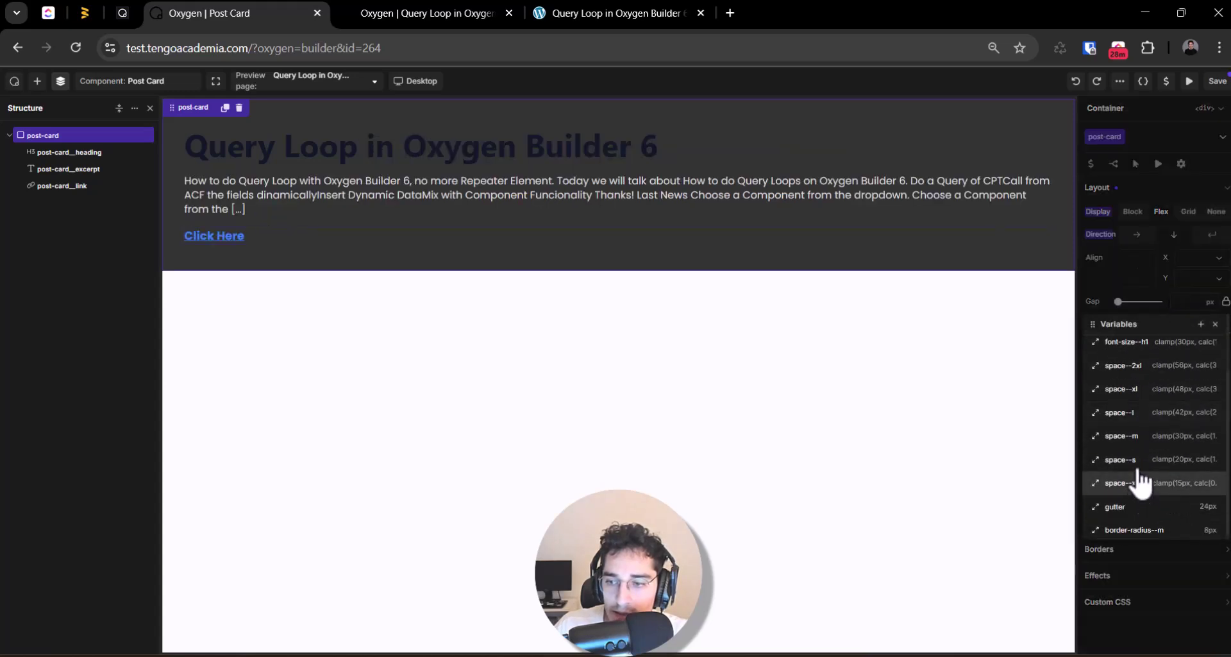
{"action": "left_click", "coordinate": [1143, 481]}
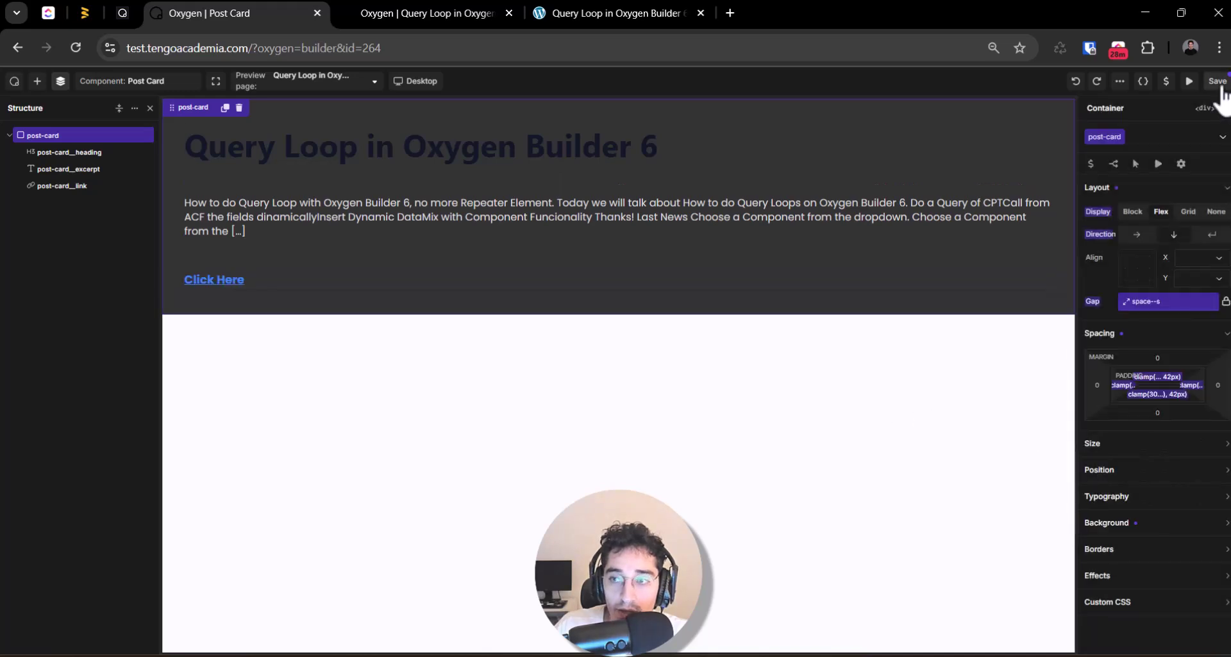
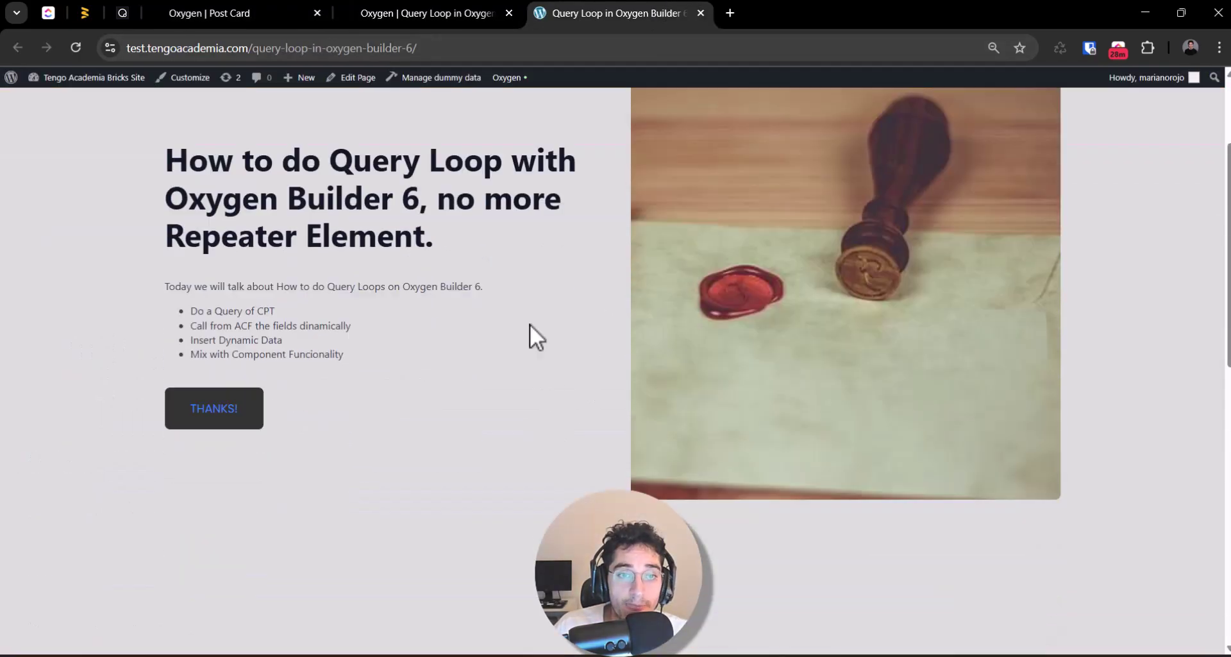
- Return to the Post Card component and check the dynamic text source of post-card__excerpt
{"action": "left_click", "coordinate": [310, 11]}
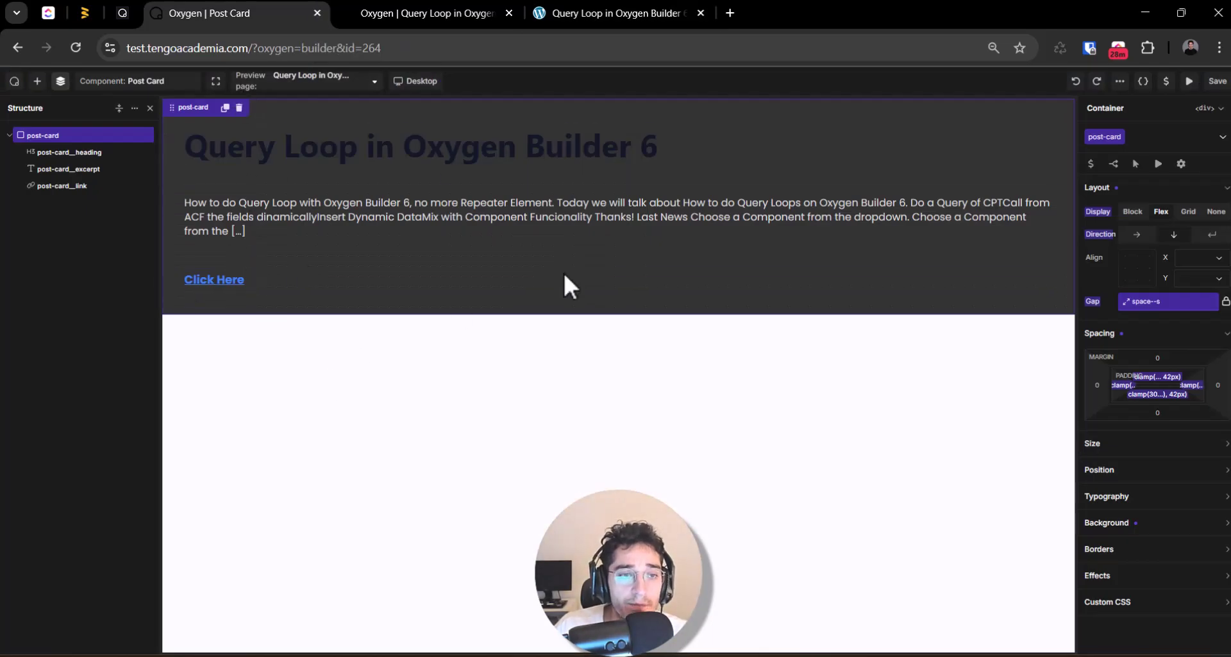
{"action": "left_click", "coordinate": [295, 159]}
{"action": "left_click", "coordinate": [269, 211]}
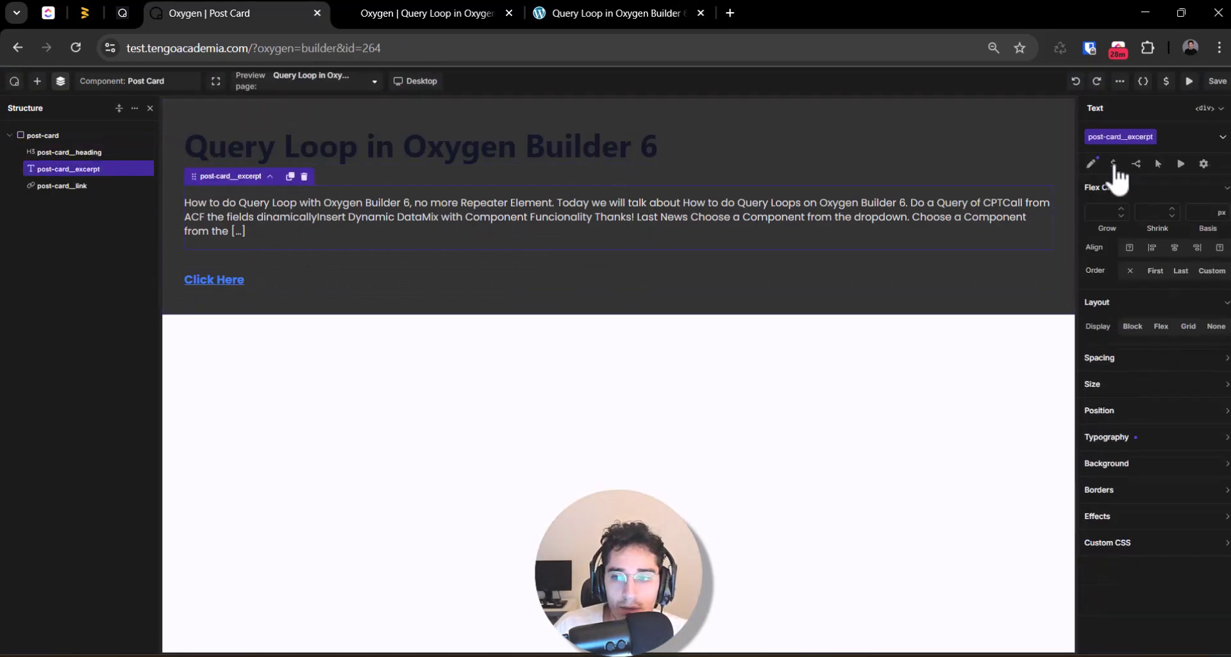
{"action": "left_click", "coordinate": [1092, 164]}
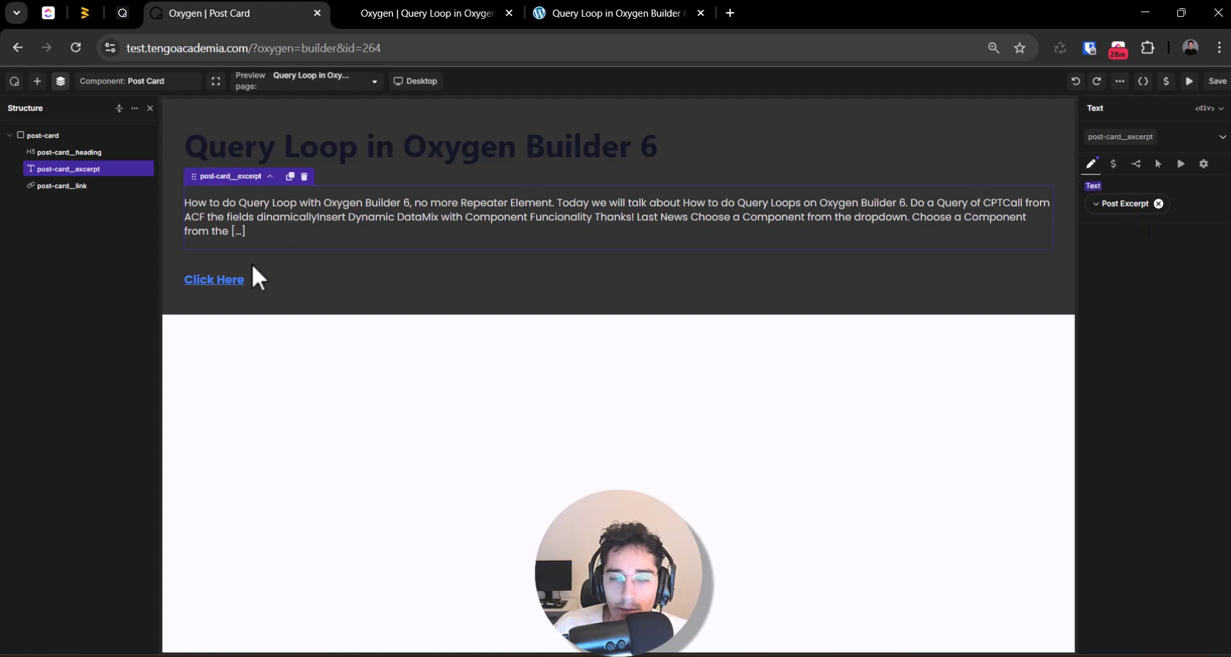
- Insert the Post Permalink dynamic data into the Text field of post-card__link, searching for "permalink", and save the component
{"action": "left_click", "coordinate": [232, 290]}
{"action": "left_click", "coordinate": [221, 280]}
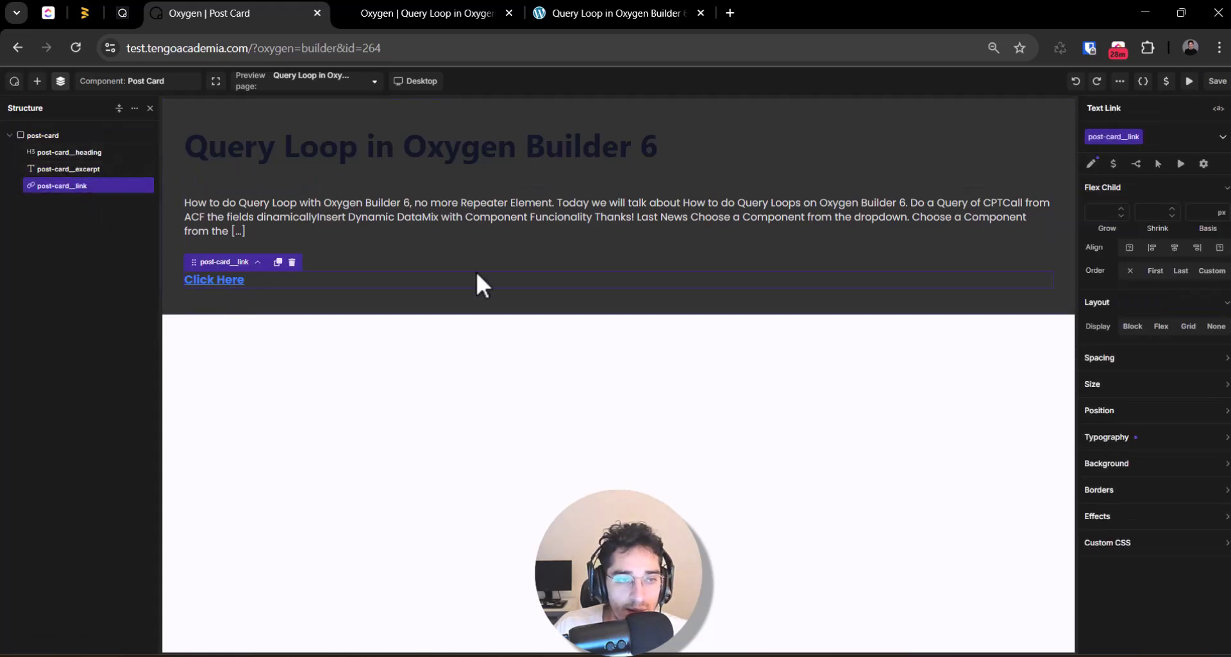
{"action": "left_click", "coordinate": [1092, 165]}
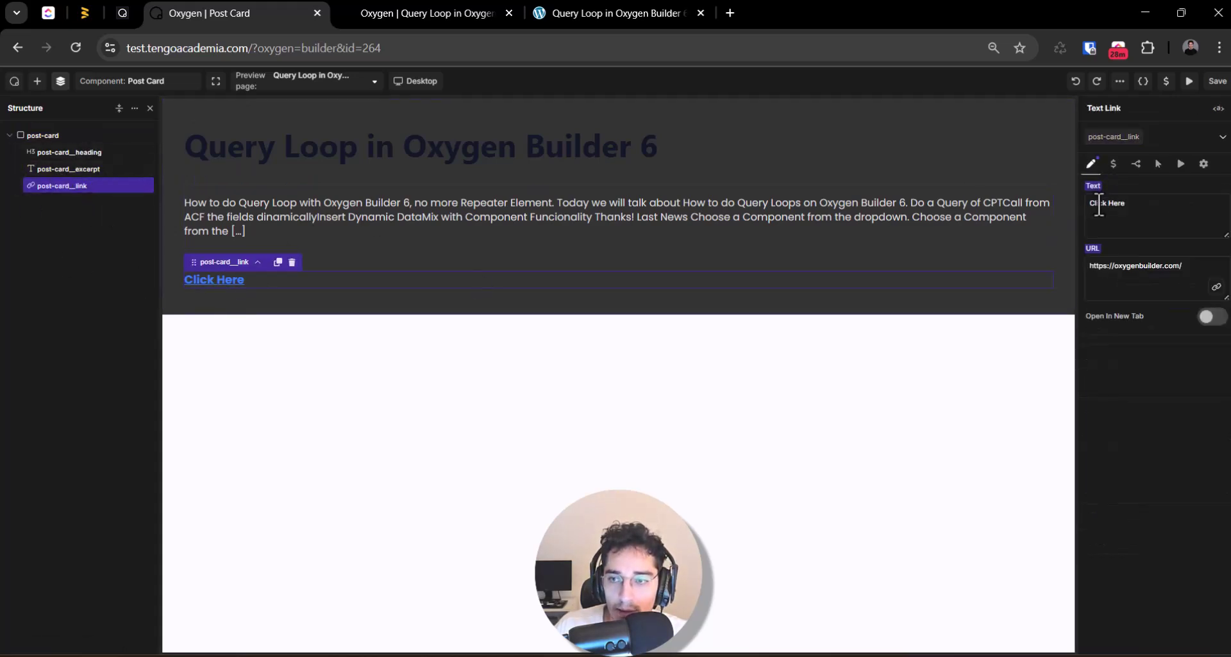
{"action": "left_click", "coordinate": [1111, 186]}
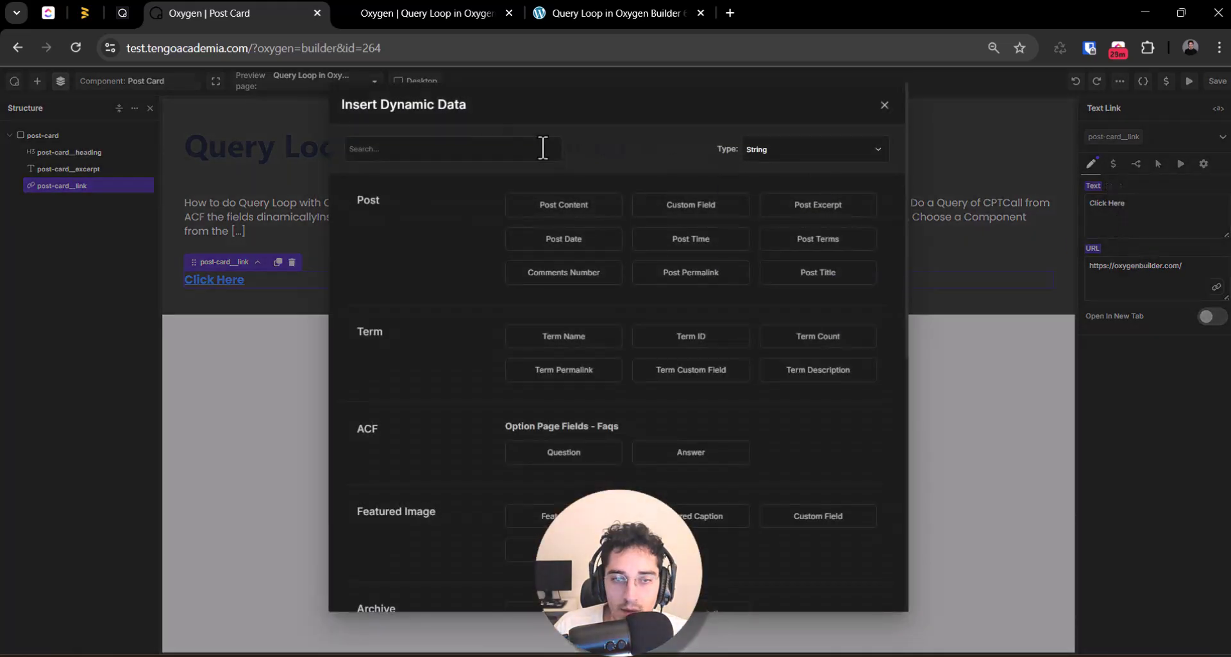
{"action": "left_click", "coordinate": [1118, 216]}
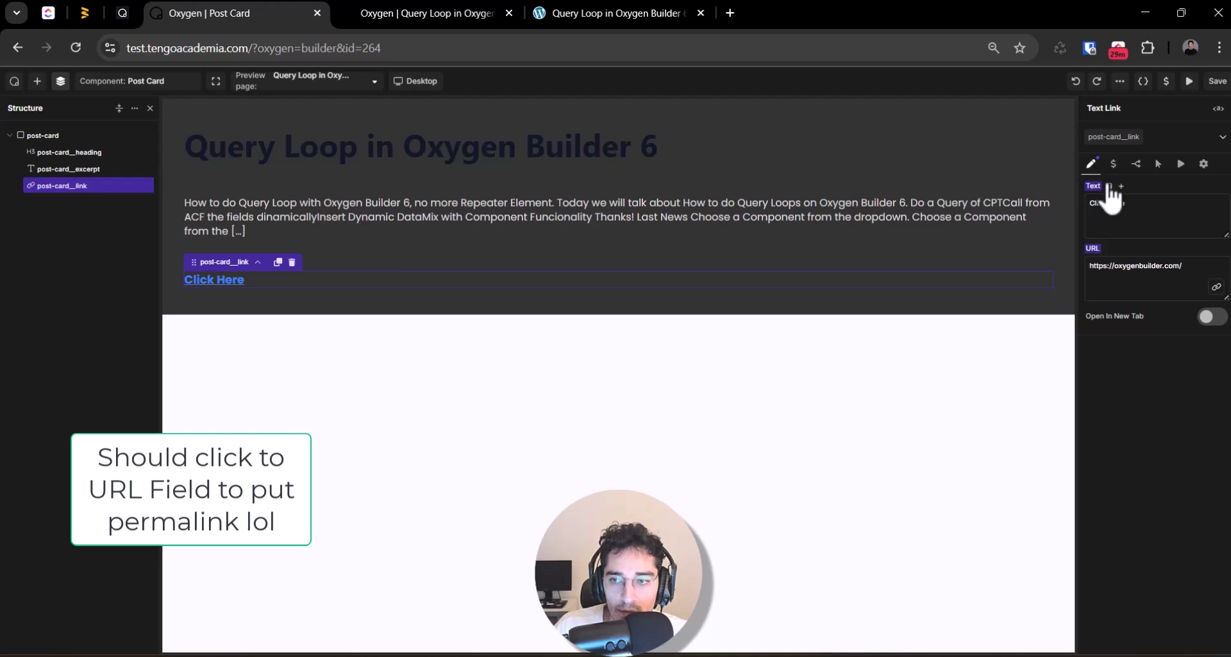
{"action": "left_click", "coordinate": [1109, 187]}
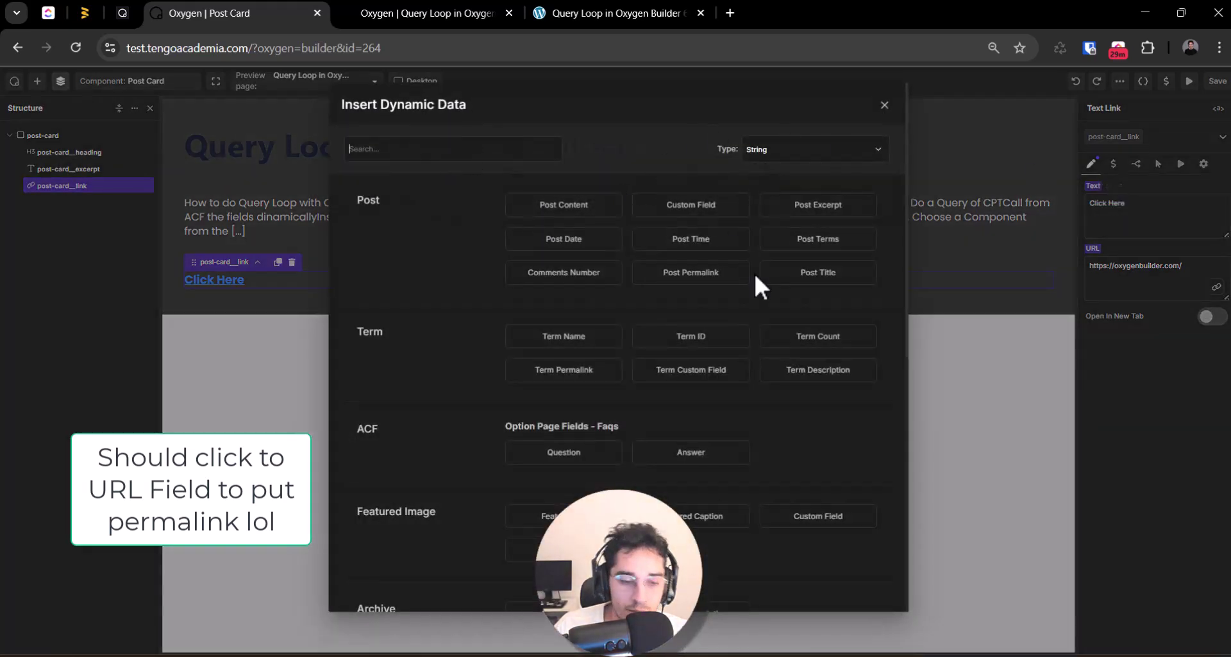
{"action": "type", "text": "permalin"}
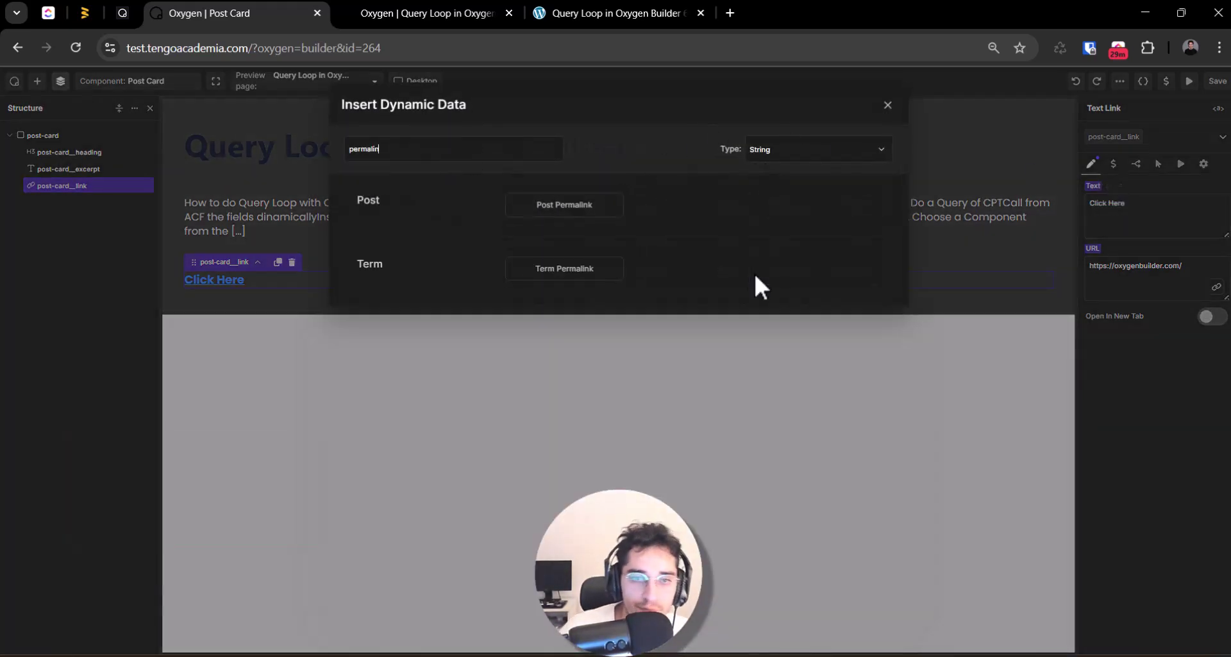
{"action": "left_click", "coordinate": [559, 206]}
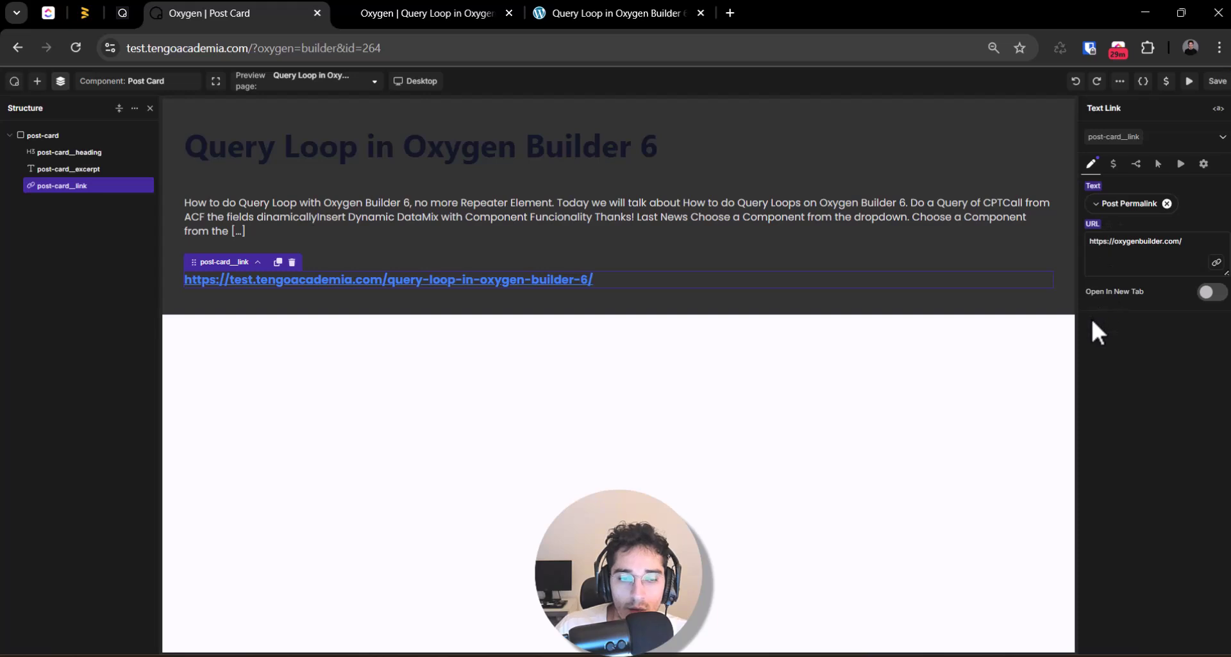
{"action": "left_click", "coordinate": [1218, 80]}
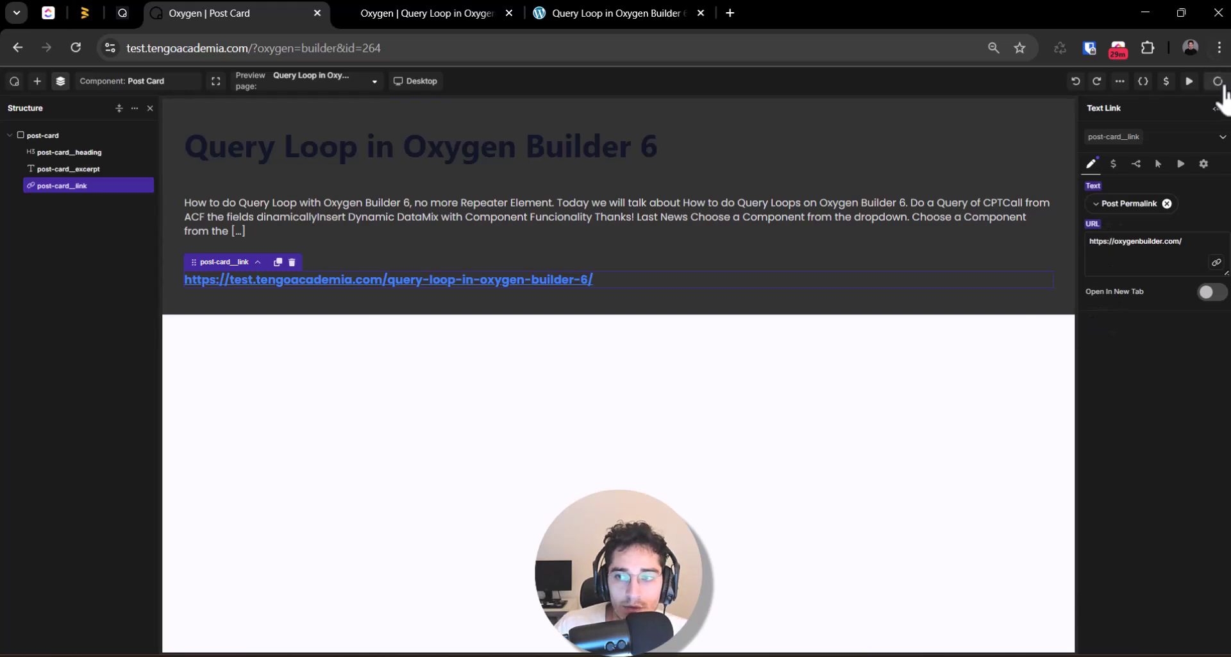
- Reload the Query Loop page in the builder and choose Post Card as the Post Loop Builder's repeated component
{"action": "key", "text": "ctrl+Tab"}
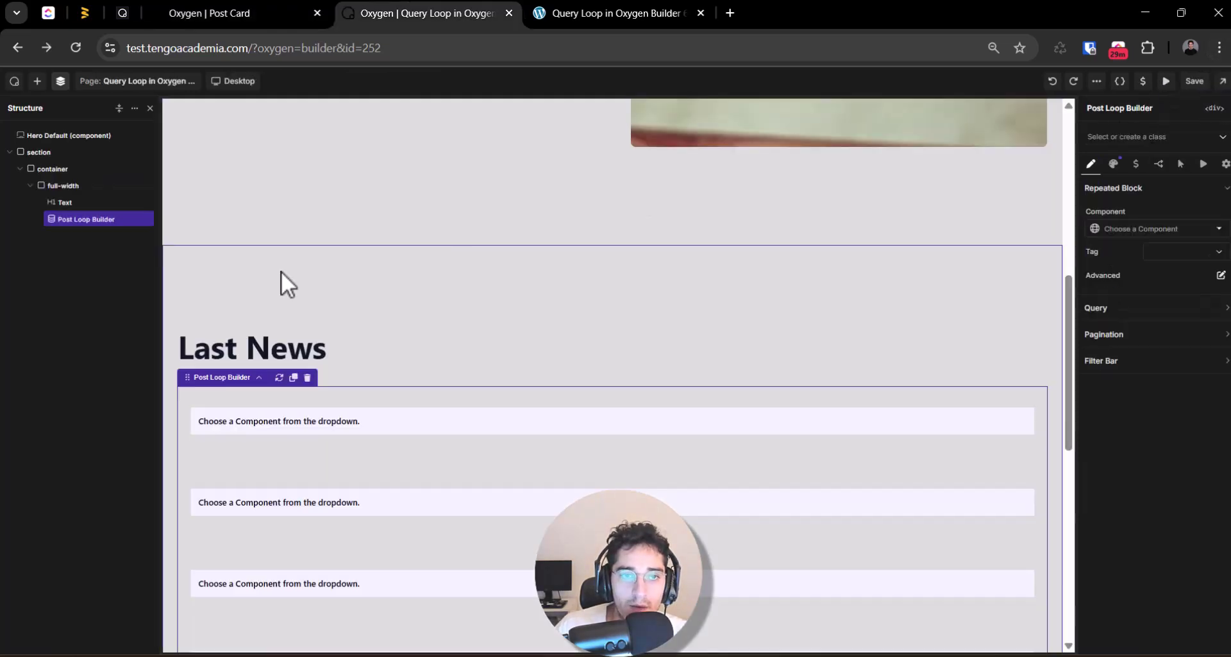
{"action": "key", "text": "F5"}
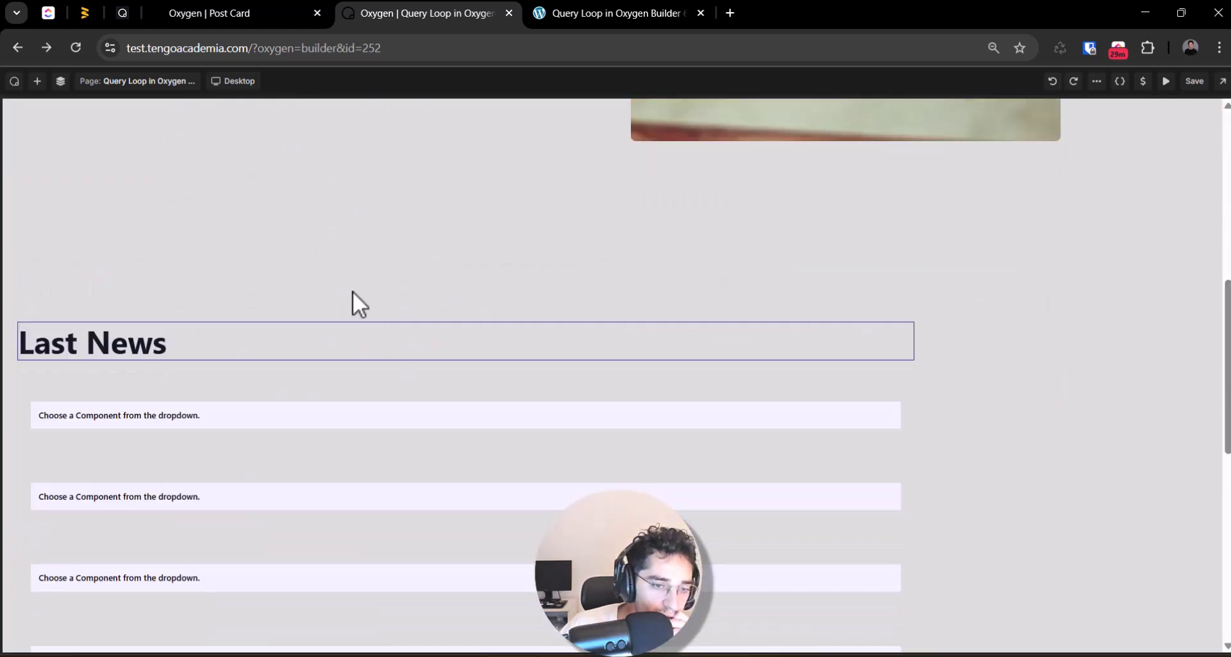
{"action": "left_click", "coordinate": [181, 333]}
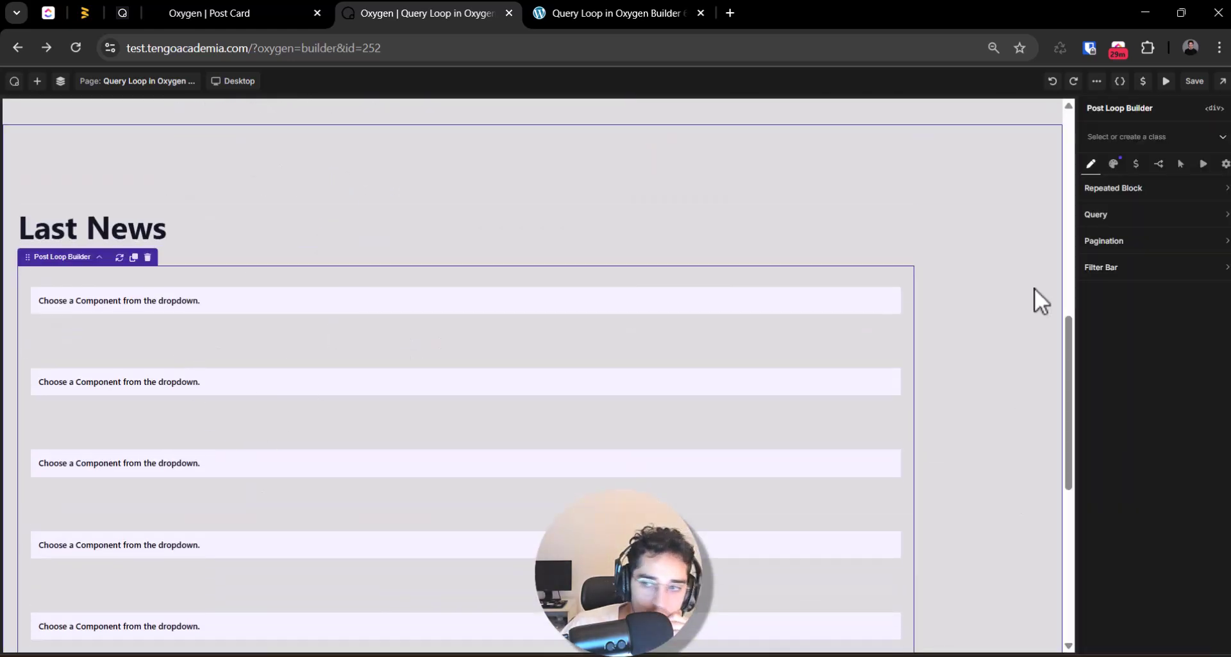
{"action": "left_click", "coordinate": [1108, 189]}
{"action": "left_click", "coordinate": [1132, 235]}
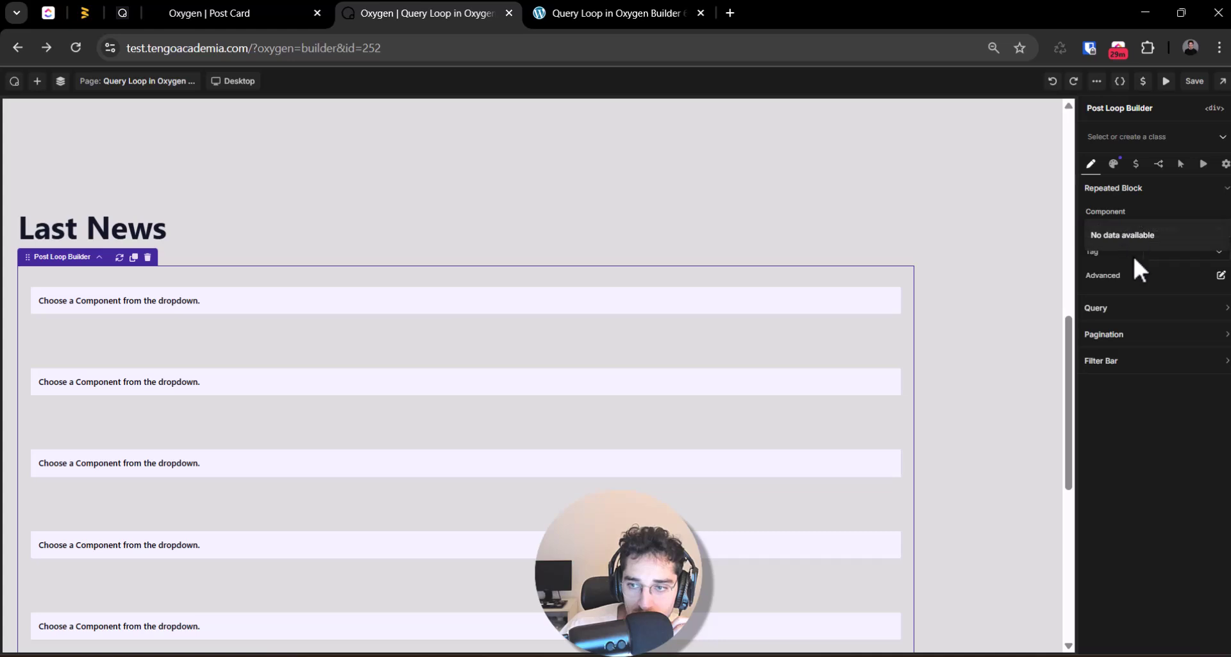
{"action": "left_click", "coordinate": [1138, 266]}
{"action": "left_click", "coordinate": [1214, 234]}
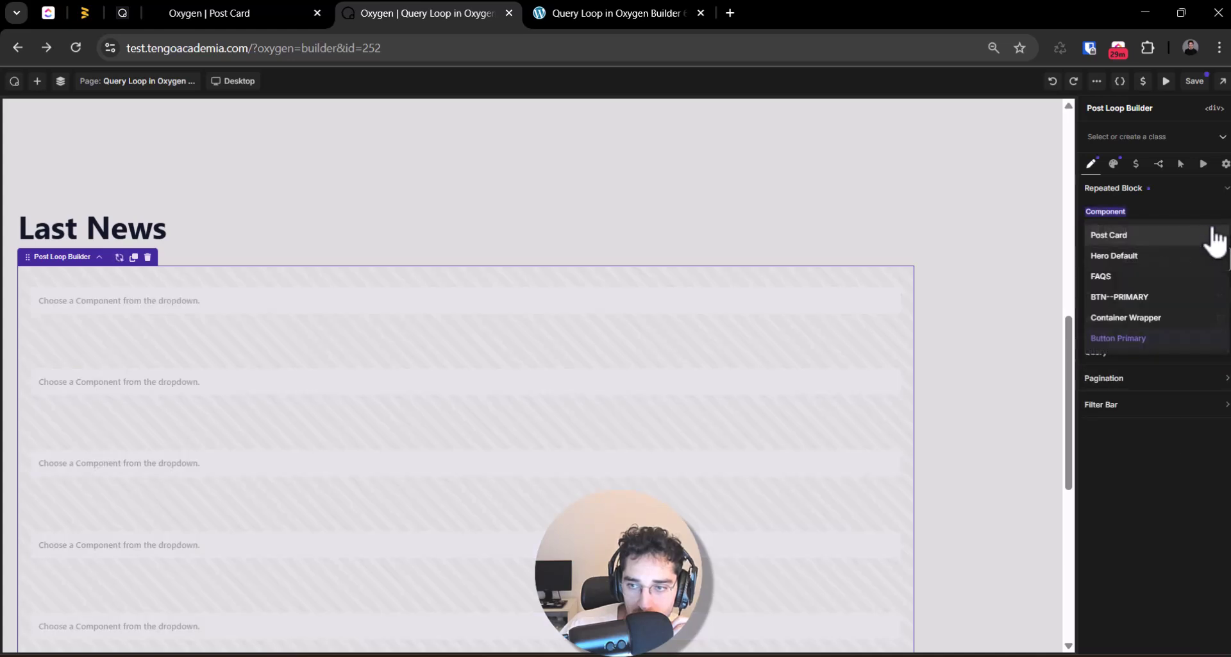
{"action": "left_click", "coordinate": [1151, 241]}
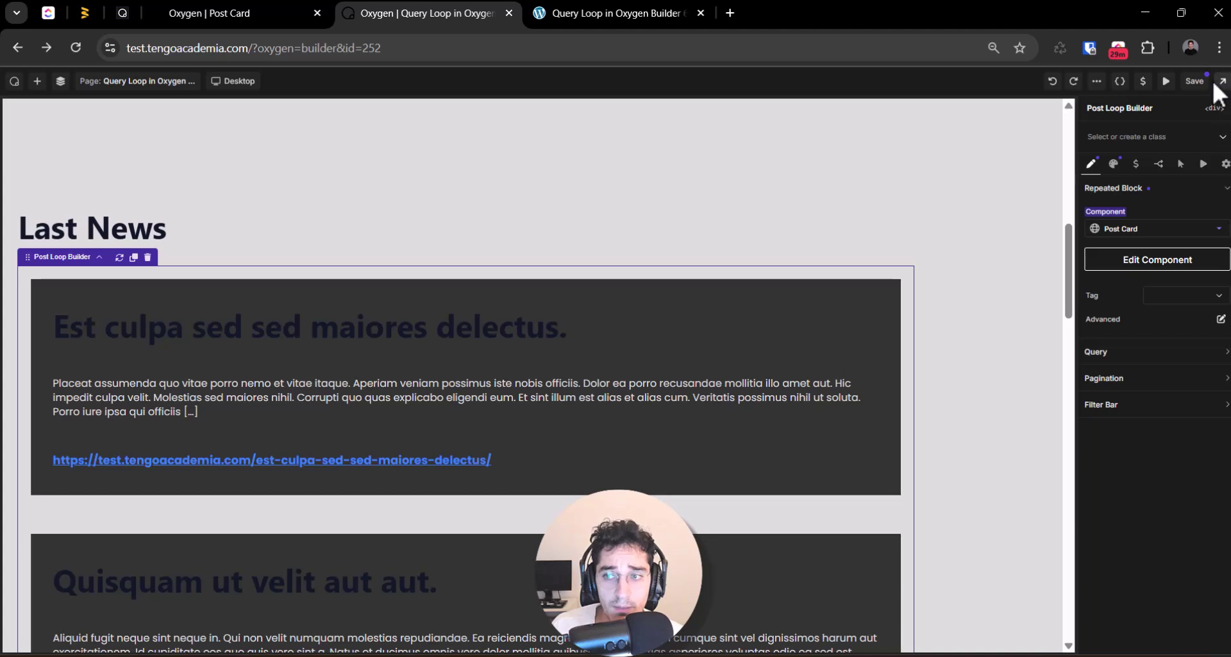
- Leave the Post Card component for the WordPress dashboard and view the list of all posts
{"action": "left_click", "coordinate": [289, 12]}
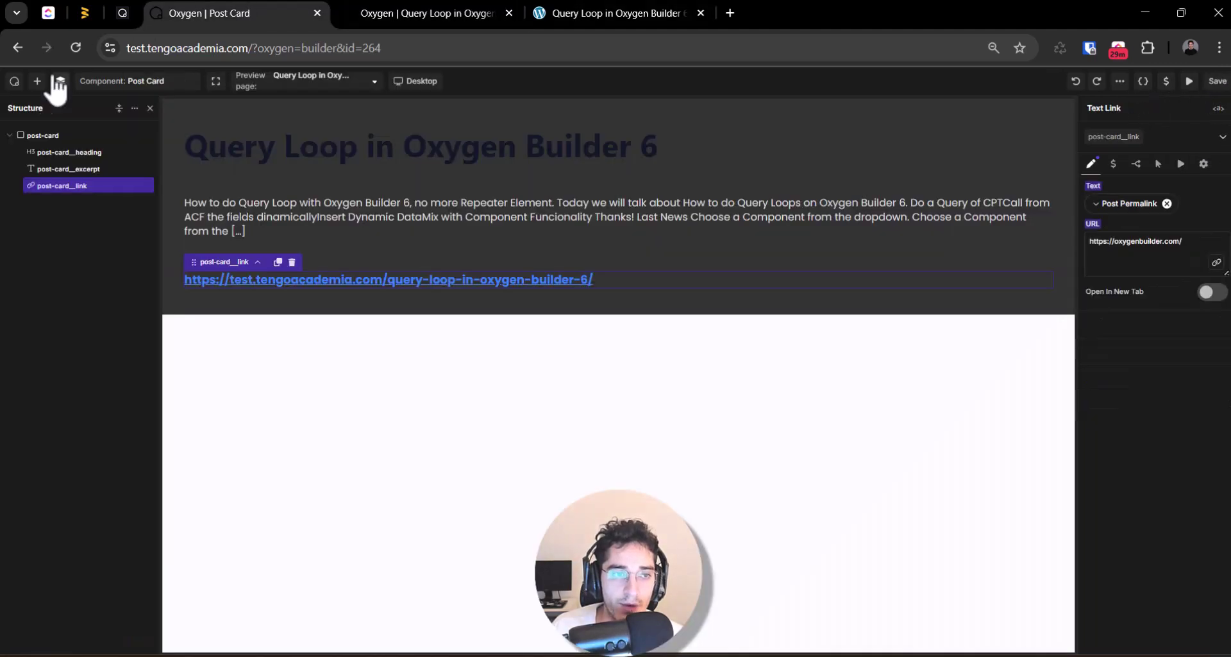
{"action": "left_click", "coordinate": [14, 81]}
{"action": "left_click", "coordinate": [32, 119]}
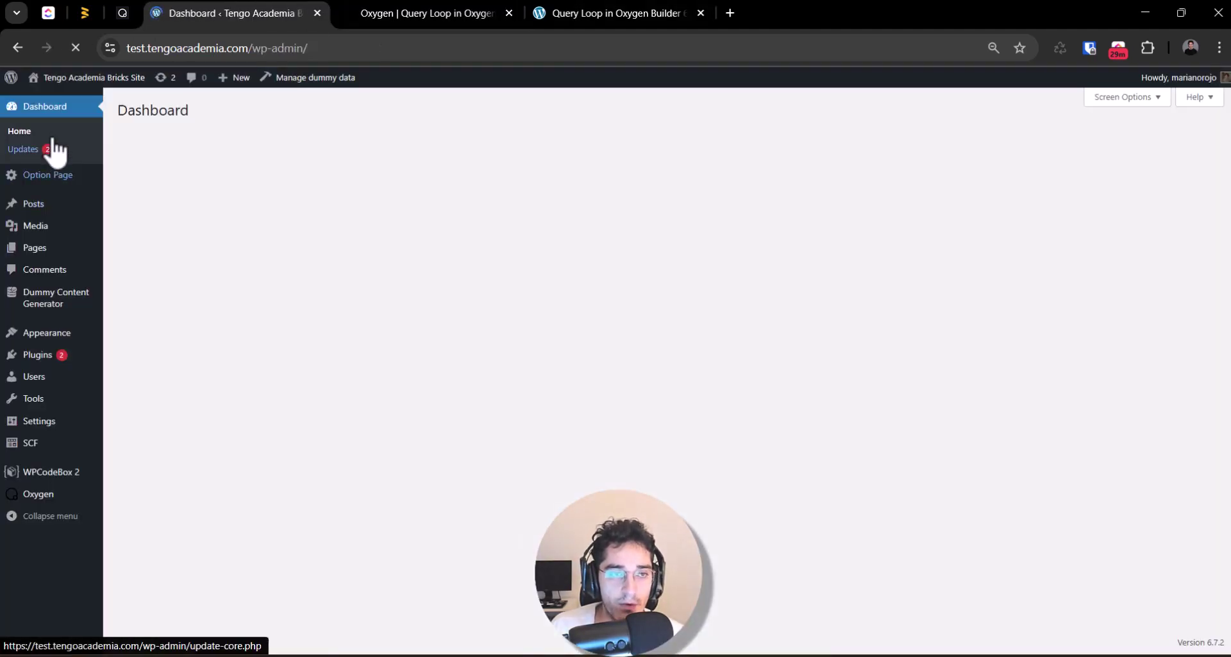
{"action": "mouse_move", "coordinate": [64, 306]}
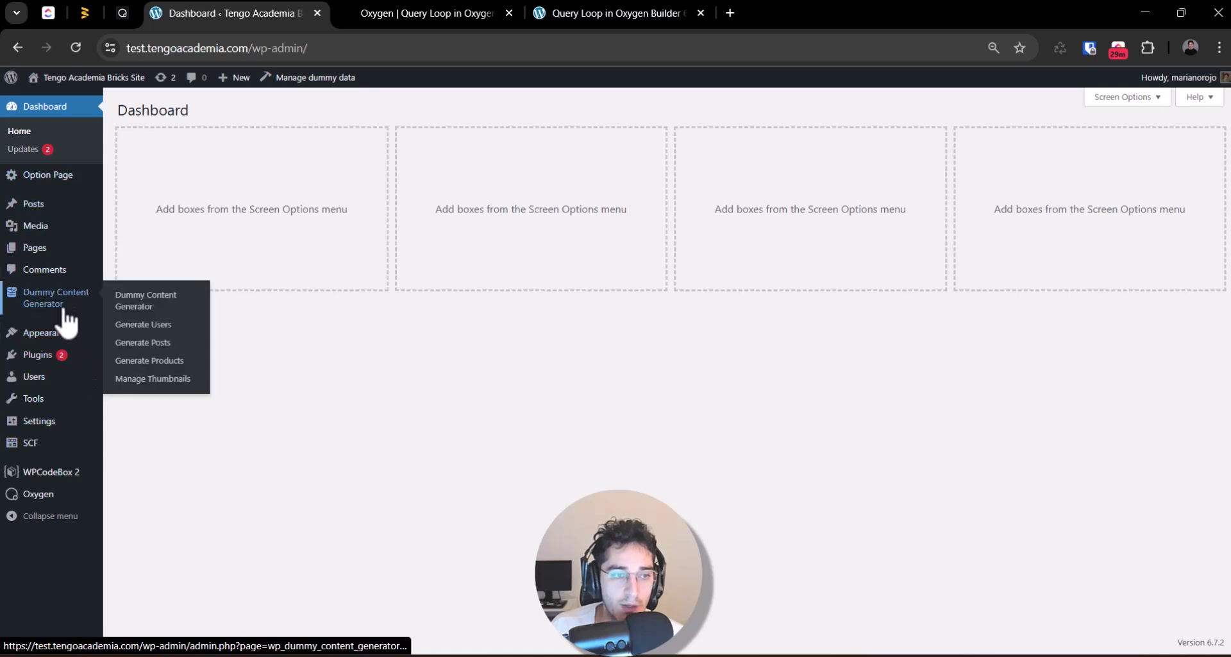
{"action": "left_click", "coordinate": [148, 206]}
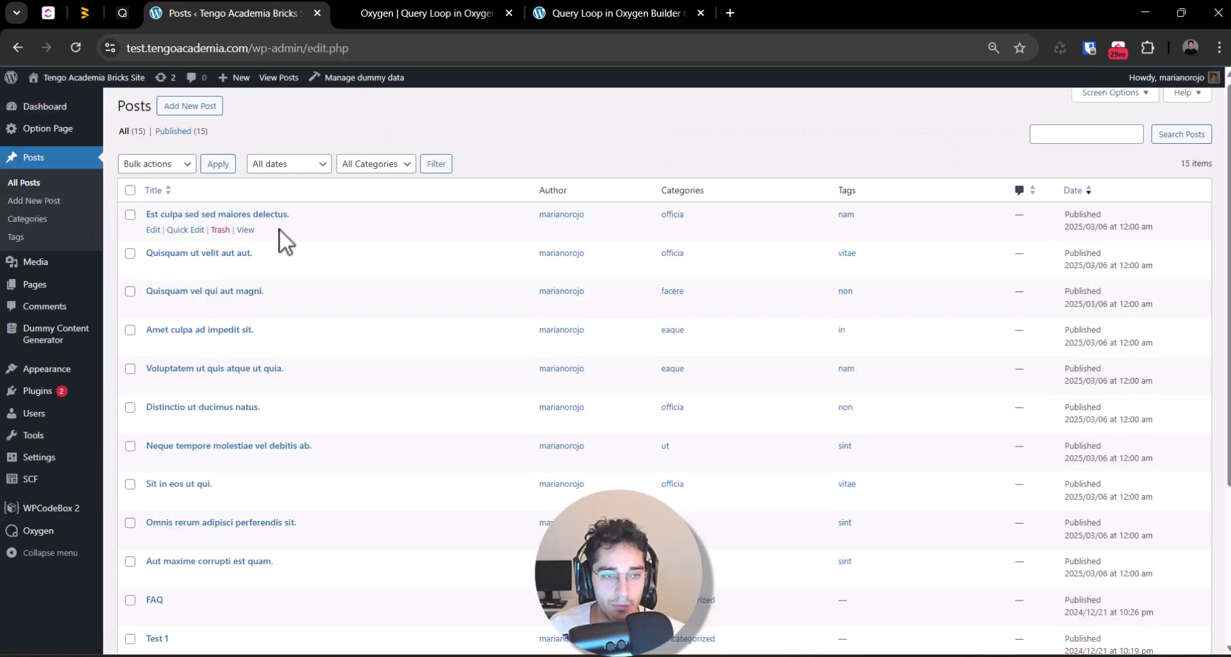
- Return to the Query Loop page, set the Post Loop Builder's repeated block tag to article, and check its advanced options
{"action": "left_click", "coordinate": [467, 12]}
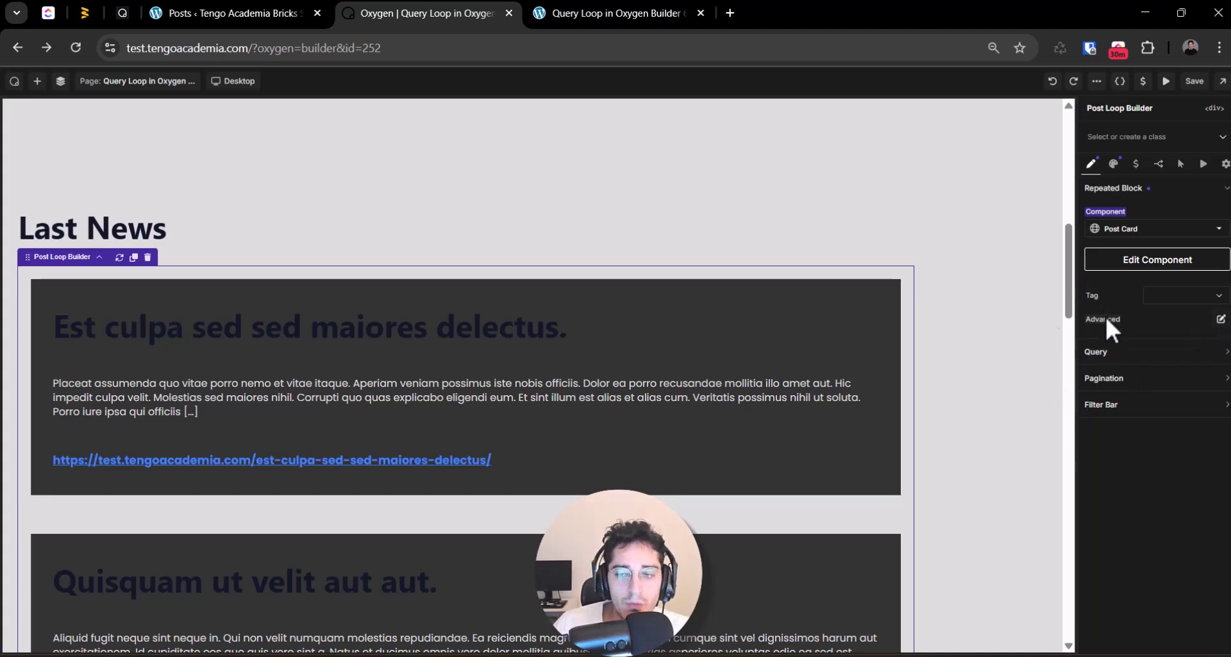
{"action": "left_click", "coordinate": [1159, 308]}
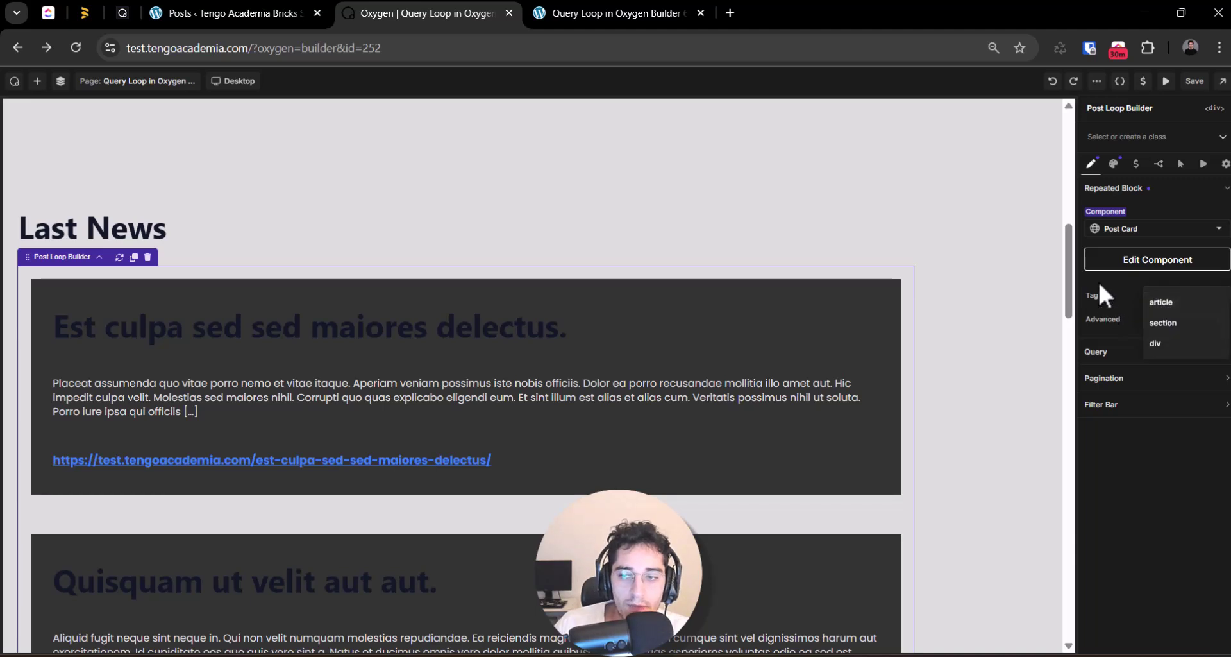
{"action": "left_click", "coordinate": [1171, 309]}
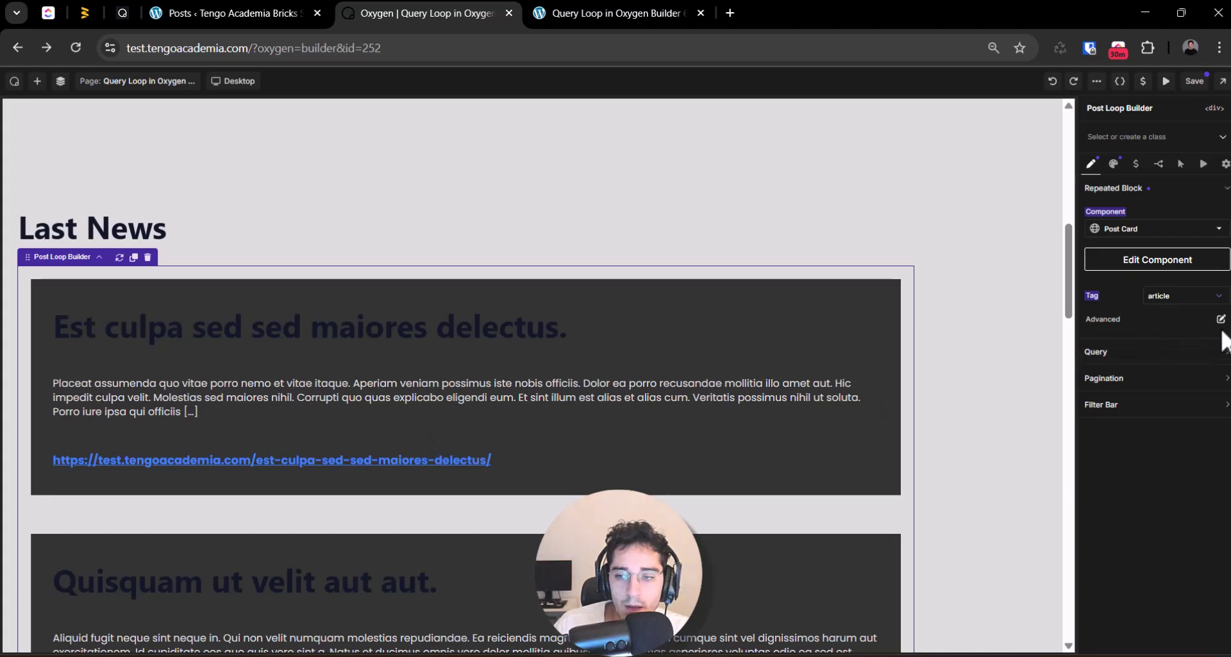
{"action": "left_click", "coordinate": [1221, 320]}
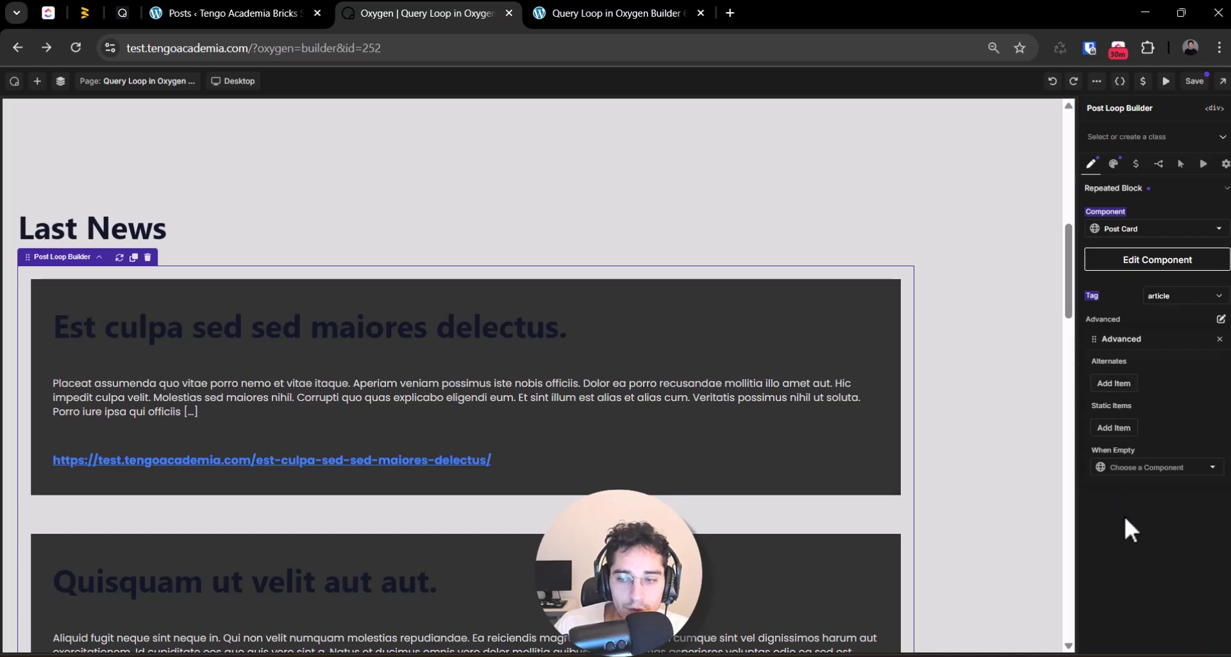
{"action": "left_click", "coordinate": [1219, 340]}
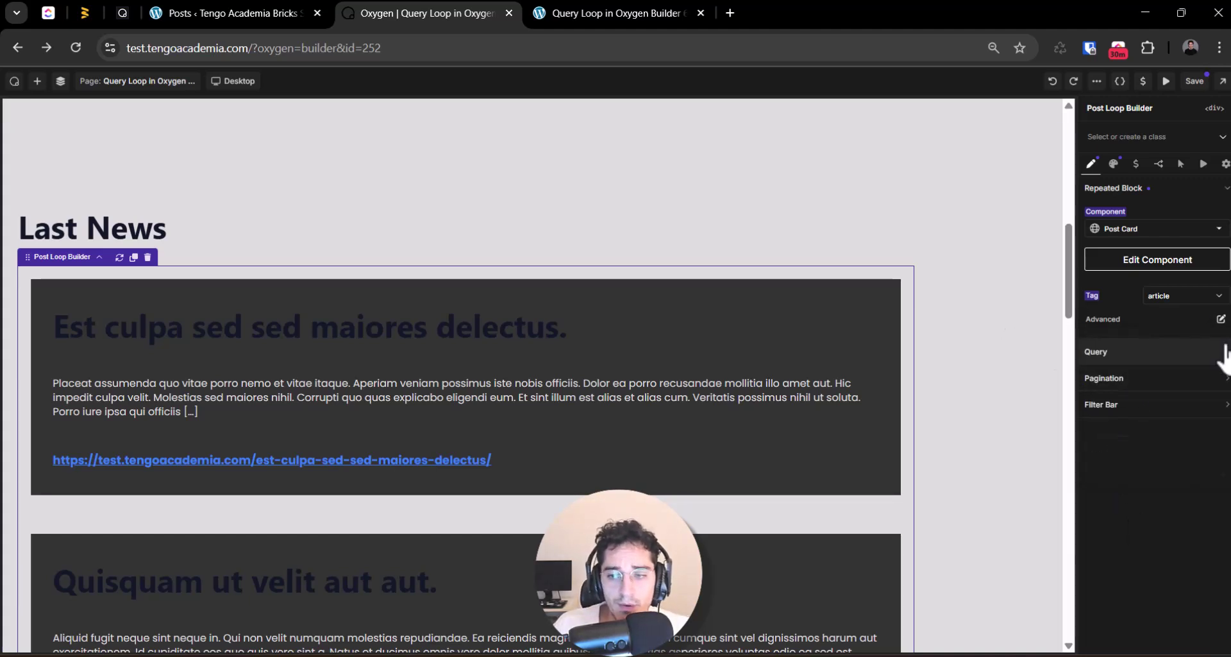
- Compare the Post Loop Builder's query modes, choose Custom, and open that query for editing
{"action": "left_click", "coordinate": [1109, 358]}
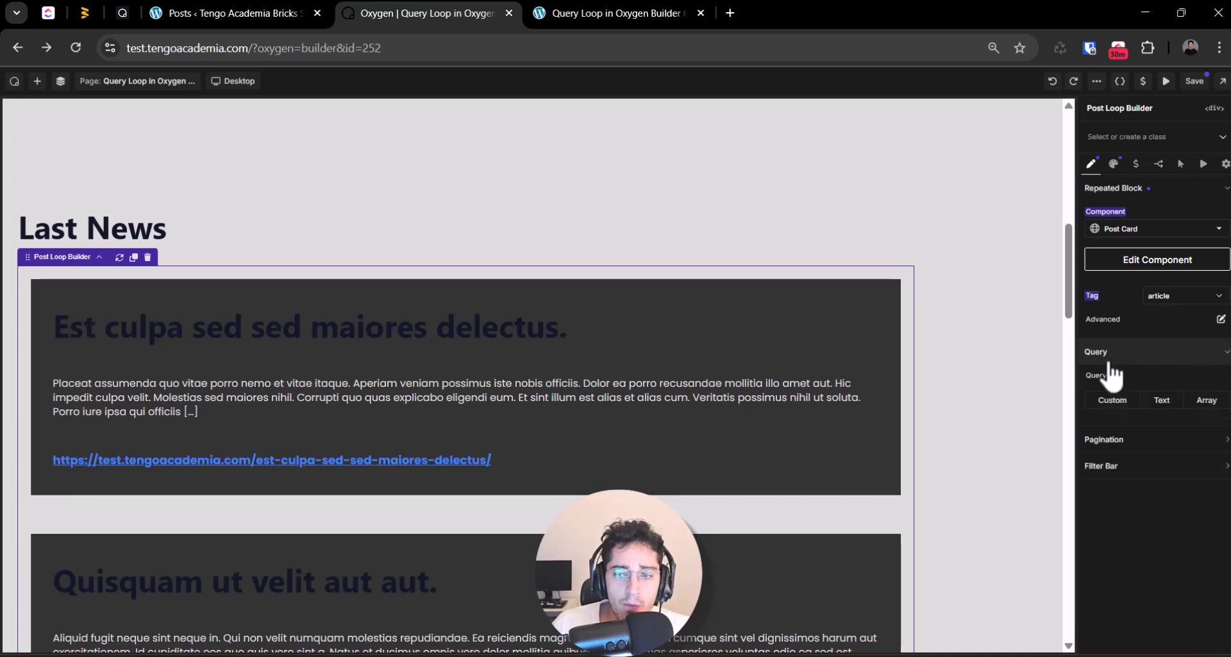
{"action": "left_click", "coordinate": [1128, 404]}
{"action": "left_click", "coordinate": [1203, 404]}
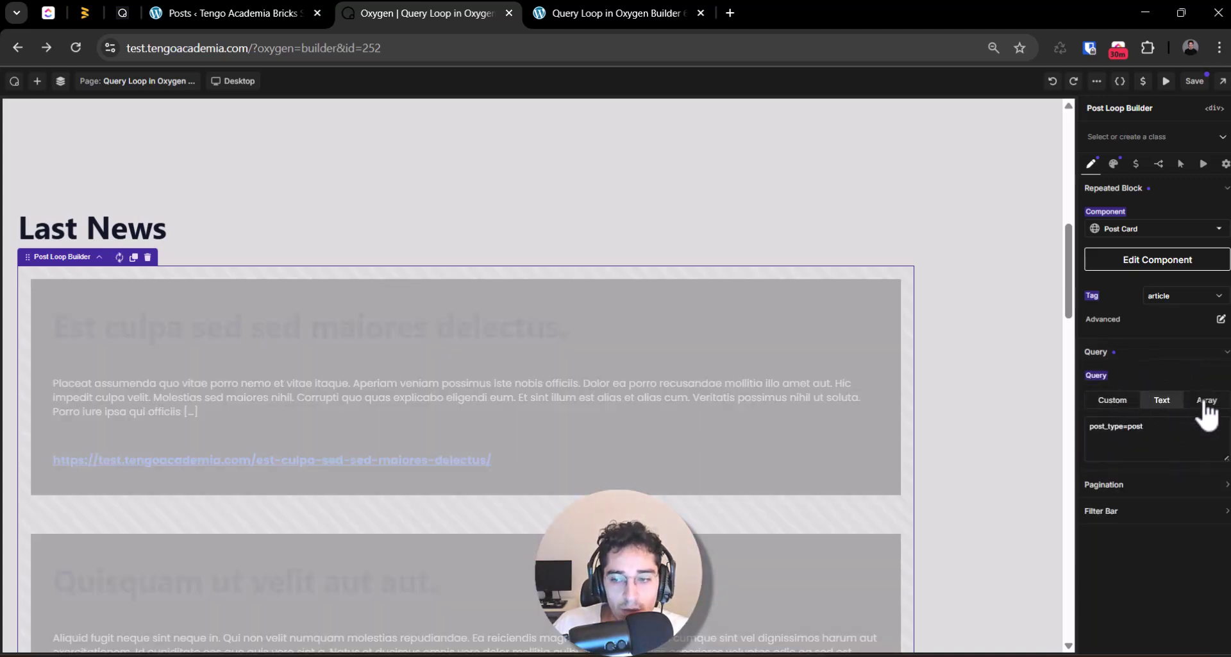
{"action": "left_click", "coordinate": [1111, 400]}
{"action": "left_click", "coordinate": [1161, 425]}
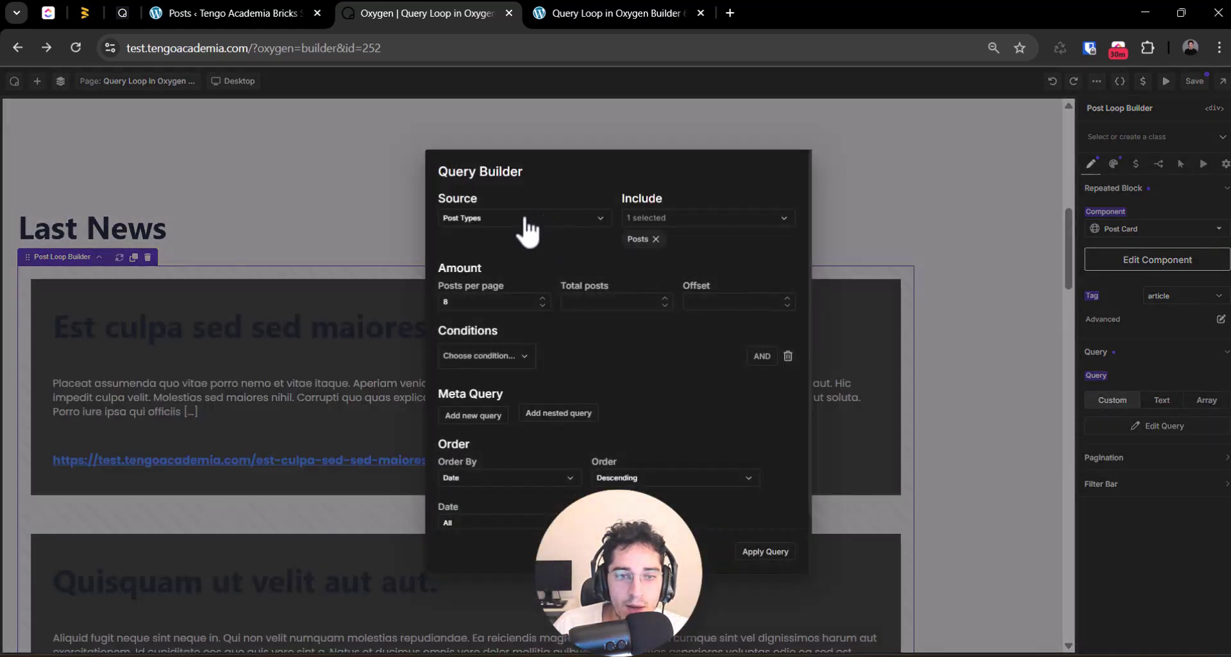
- Review the Query Builder's included post types, posts per page, conditions and order options, and close it
{"action": "left_click", "coordinate": [648, 218]}
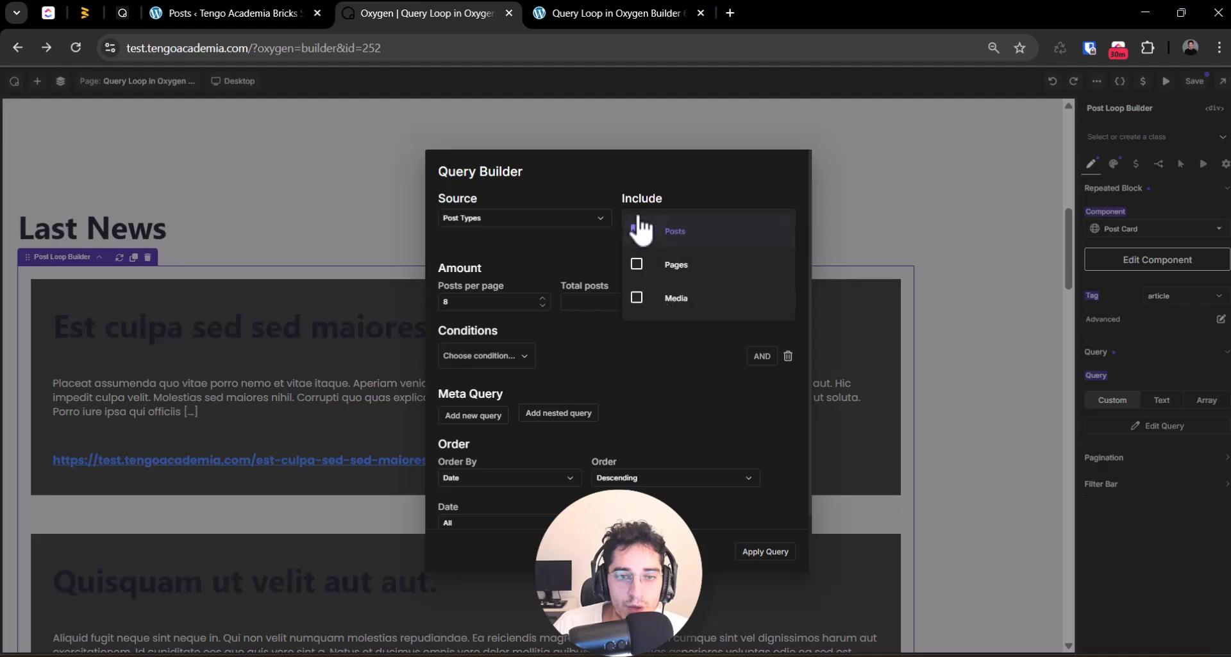
{"action": "left_click", "coordinate": [680, 239]}
{"action": "left_click", "coordinate": [559, 241]}
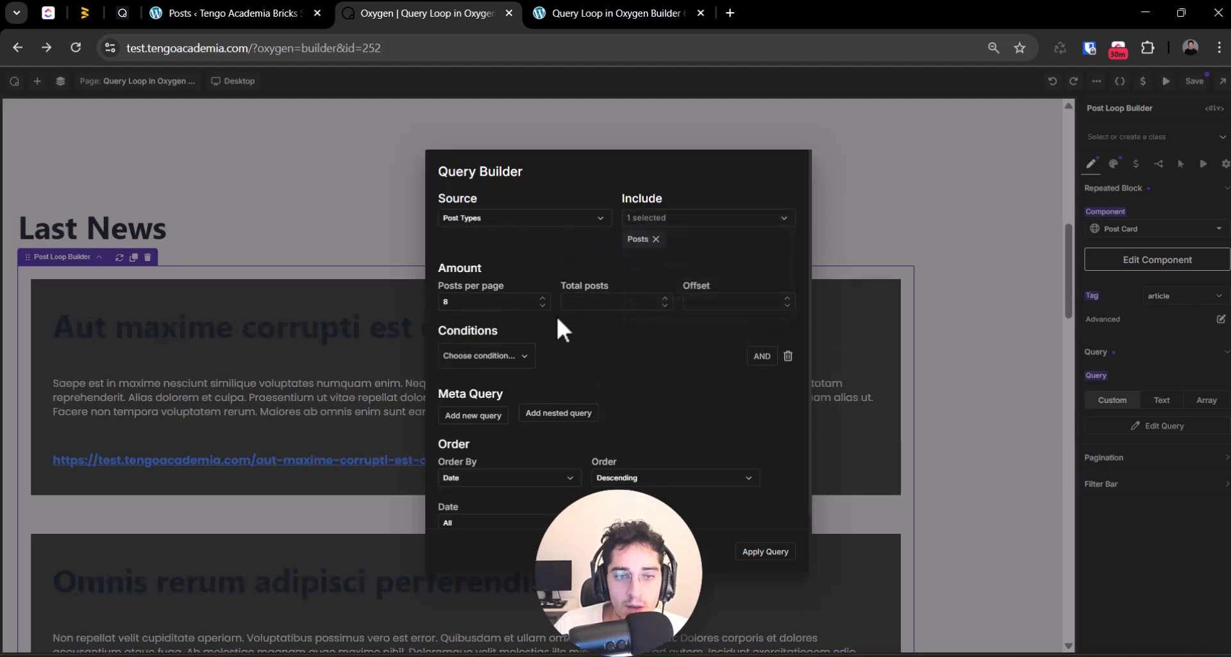
{"action": "scroll", "coordinate": [556, 314], "scroll_direction": "down", "scroll_amount": 2}
{"action": "double_click", "coordinate": [520, 236]}
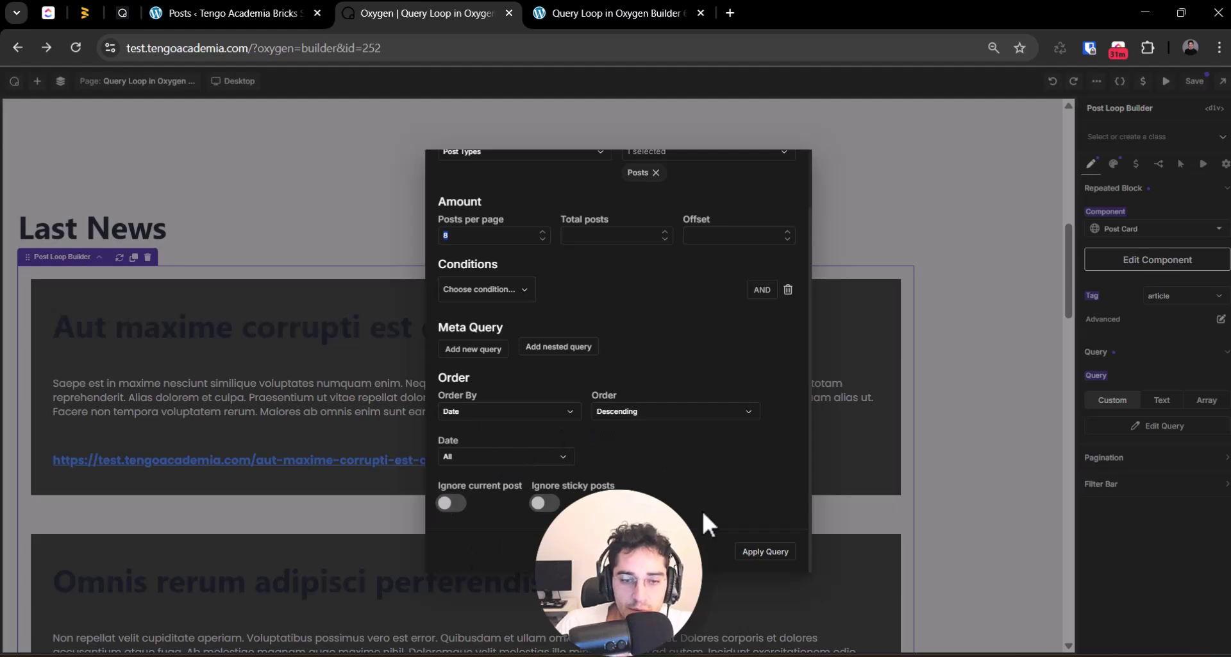
{"action": "left_click", "coordinate": [918, 476]}
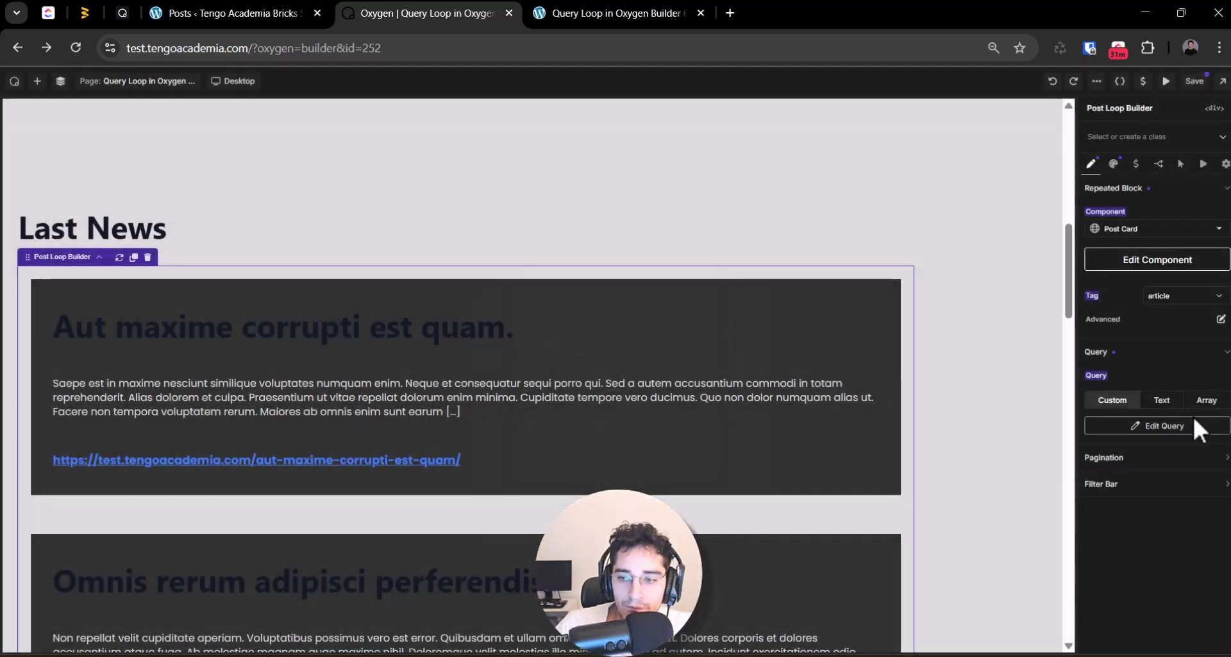
- Set the Post Loop Builder's pagination to Numbers, check the other pagination types, and look through the post list
{"action": "left_click", "coordinate": [1149, 463]}
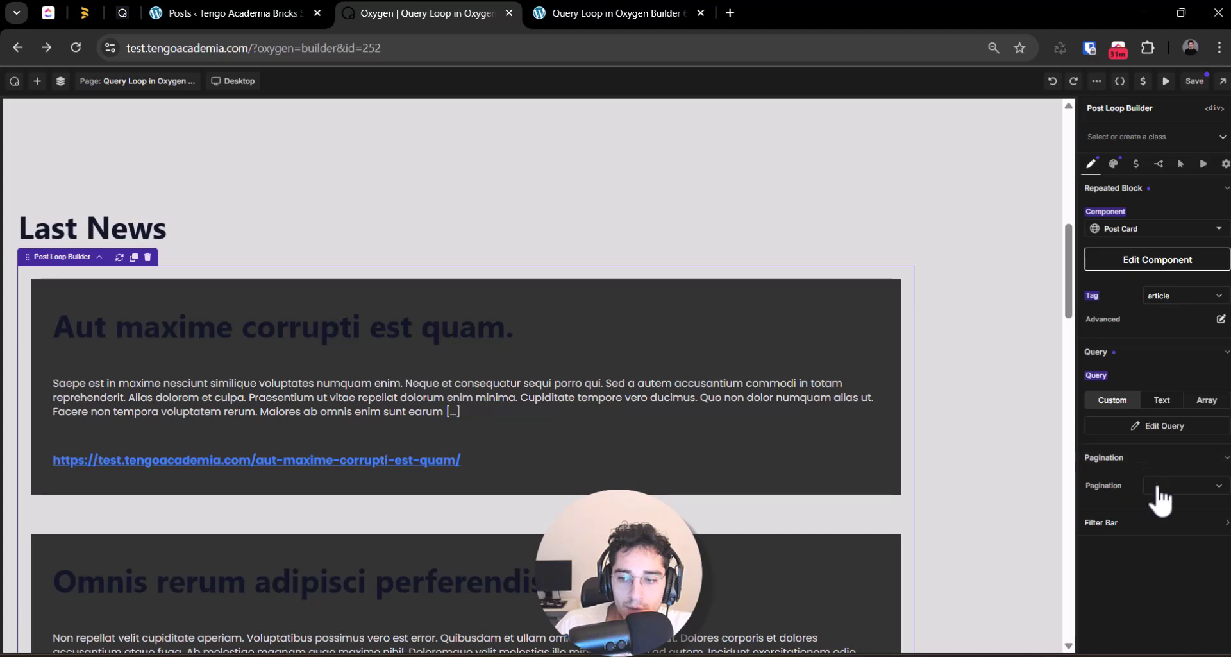
{"action": "left_click", "coordinate": [1157, 491]}
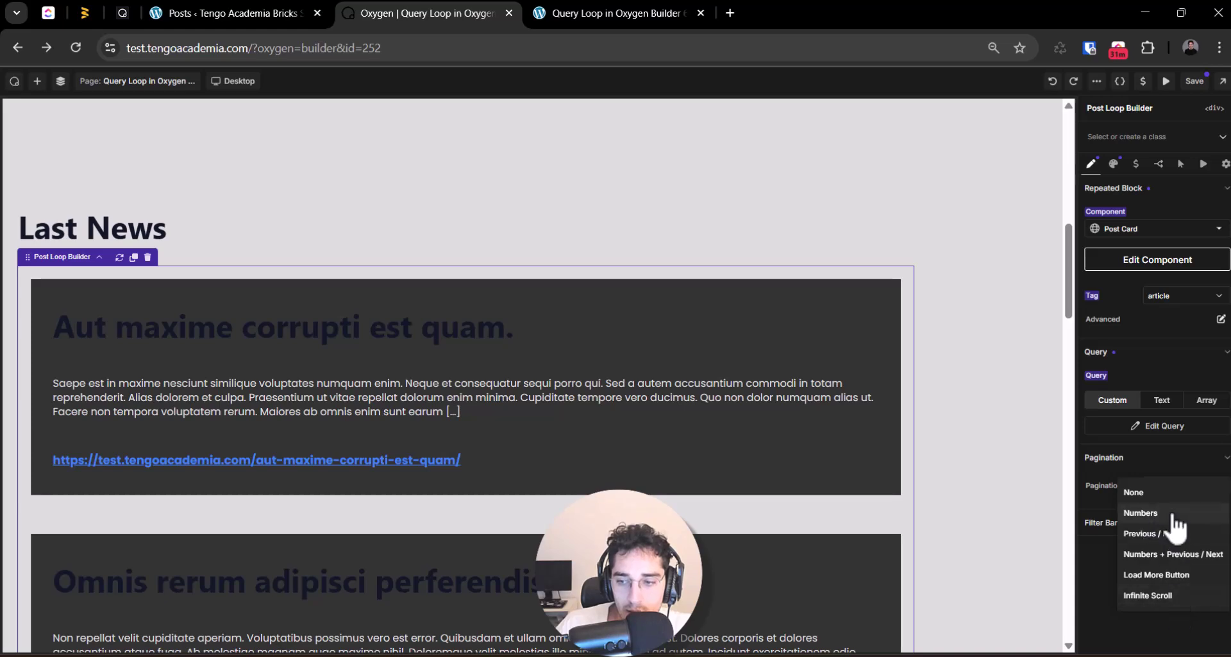
{"action": "left_click", "coordinate": [1174, 513]}
{"action": "scroll", "coordinate": [946, 508], "scroll_direction": "down", "scroll_amount": 8}
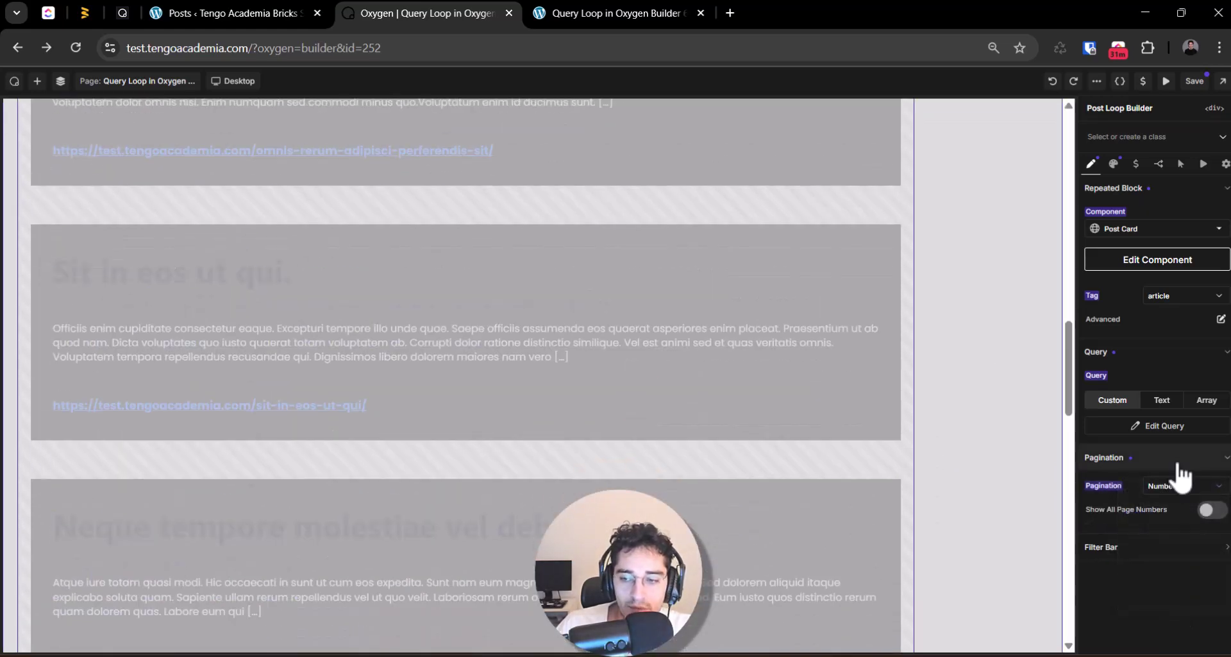
{"action": "left_click", "coordinate": [1183, 486]}
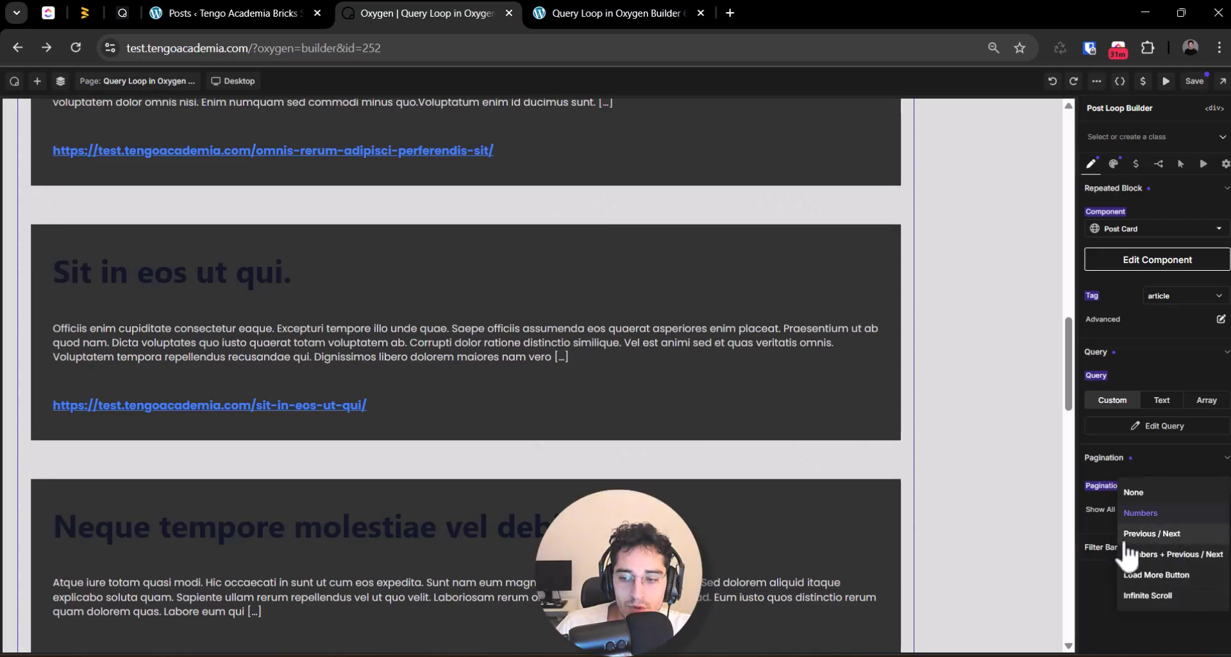
{"action": "scroll", "coordinate": [664, 487], "scroll_direction": "down", "scroll_amount": 4}
{"action": "scroll", "coordinate": [664, 488], "scroll_direction": "down", "scroll_amount": 5}
{"action": "scroll", "coordinate": [660, 475], "scroll_direction": "up", "scroll_amount": 20}
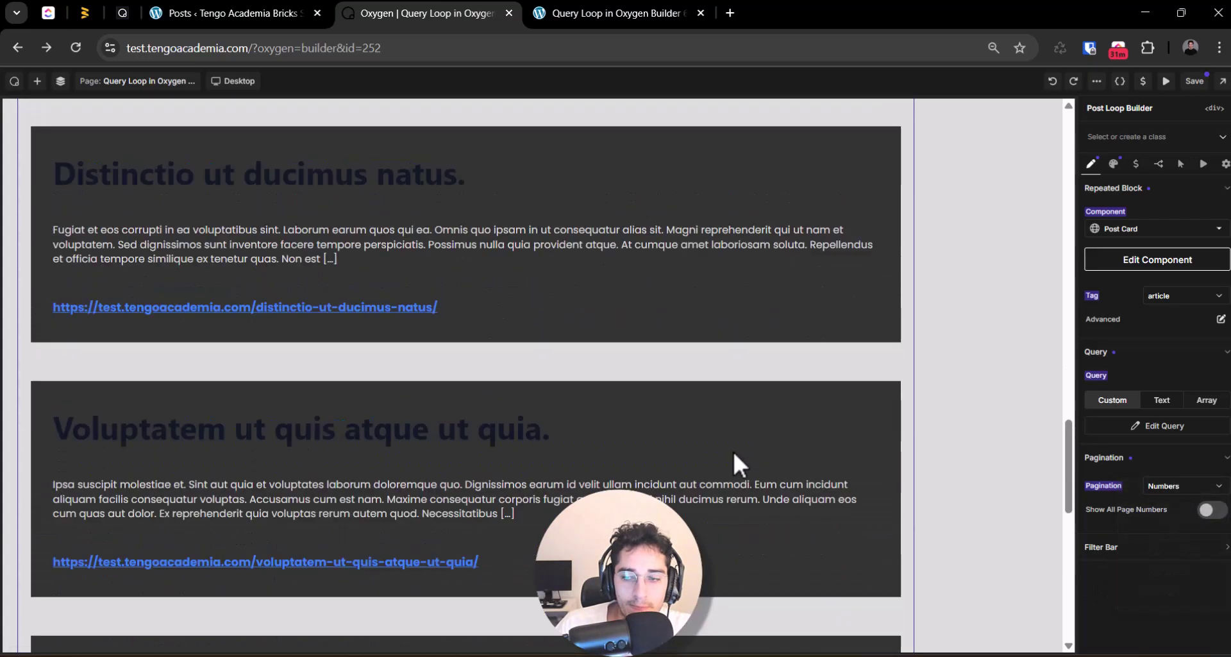
{"action": "scroll", "coordinate": [801, 442], "scroll_direction": "down", "scroll_amount": 5}
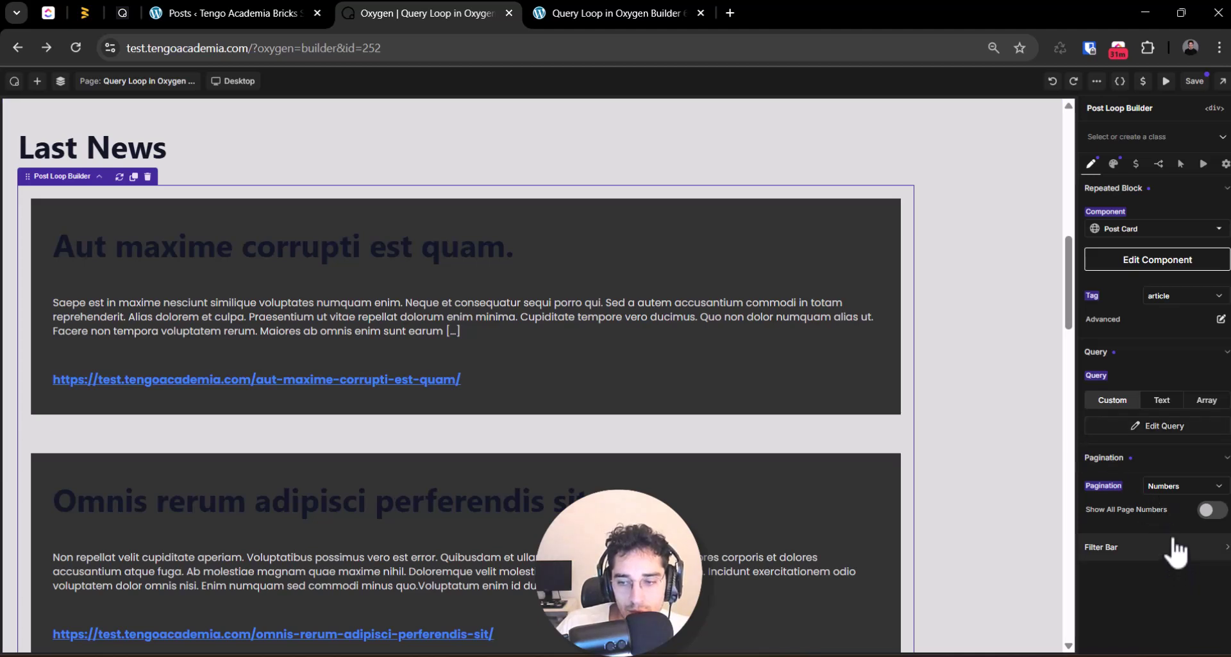
- Enable the Post Loop Builder's filter bar and try the eaque, facere and officia category filters
{"action": "left_click", "coordinate": [1114, 553]}
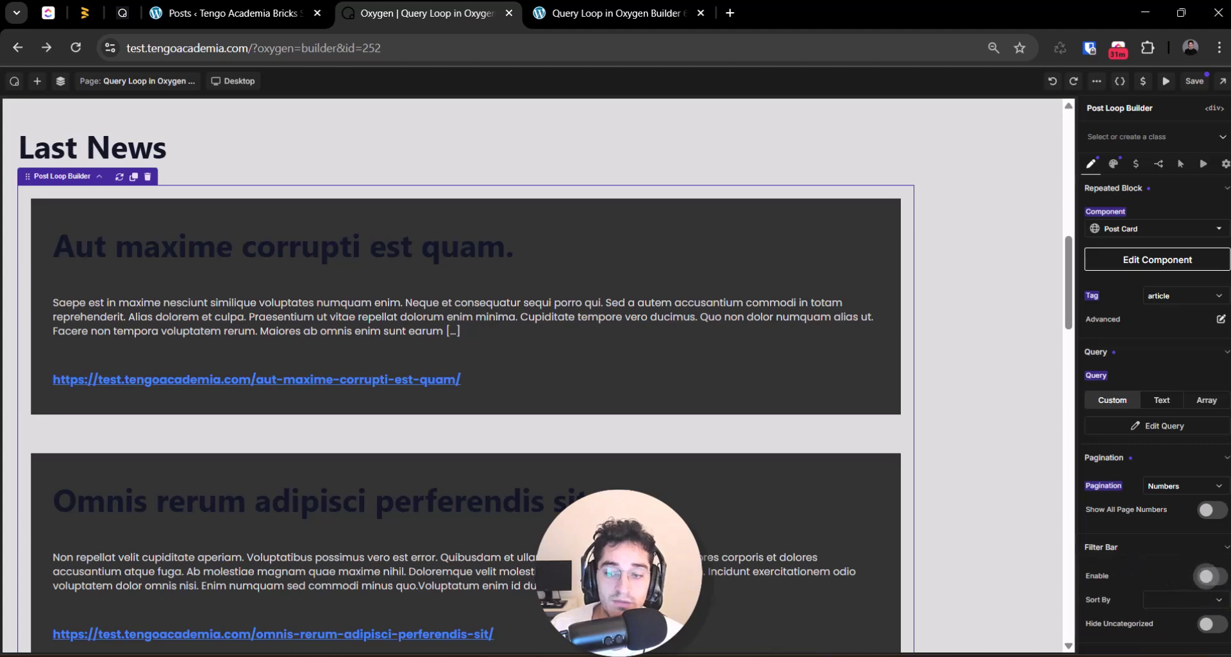
{"action": "left_click", "coordinate": [1211, 585]}
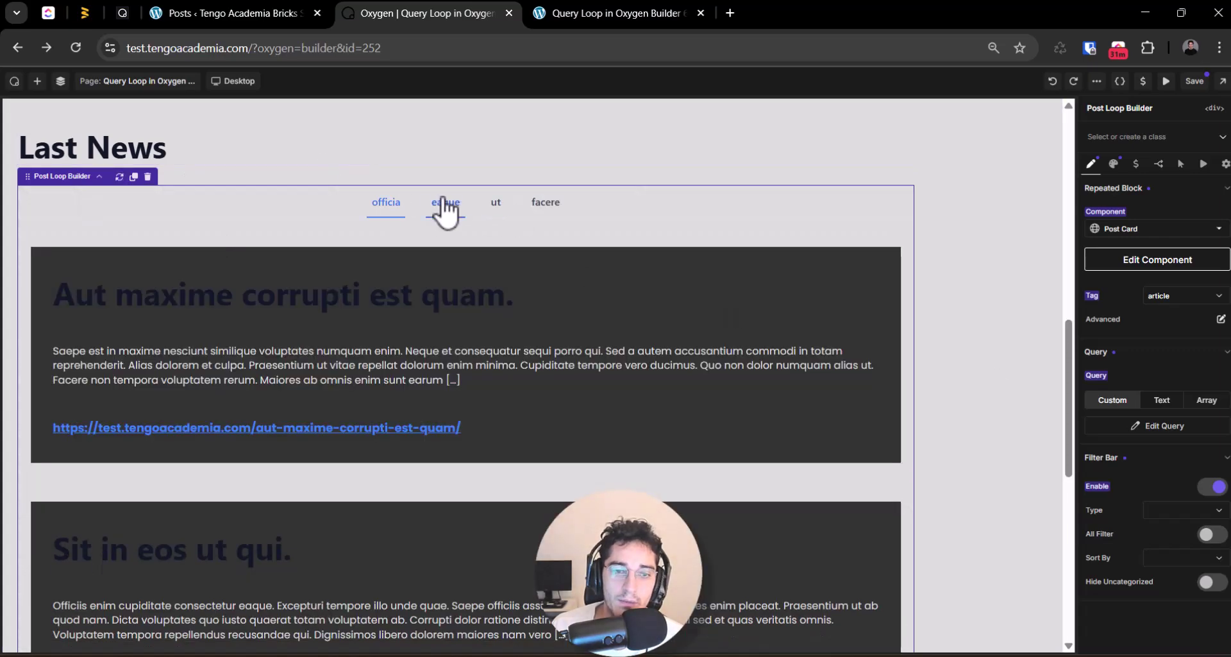
{"action": "left_click", "coordinate": [445, 202]}
{"action": "left_click", "coordinate": [545, 202]}
{"action": "left_click", "coordinate": [386, 202]}
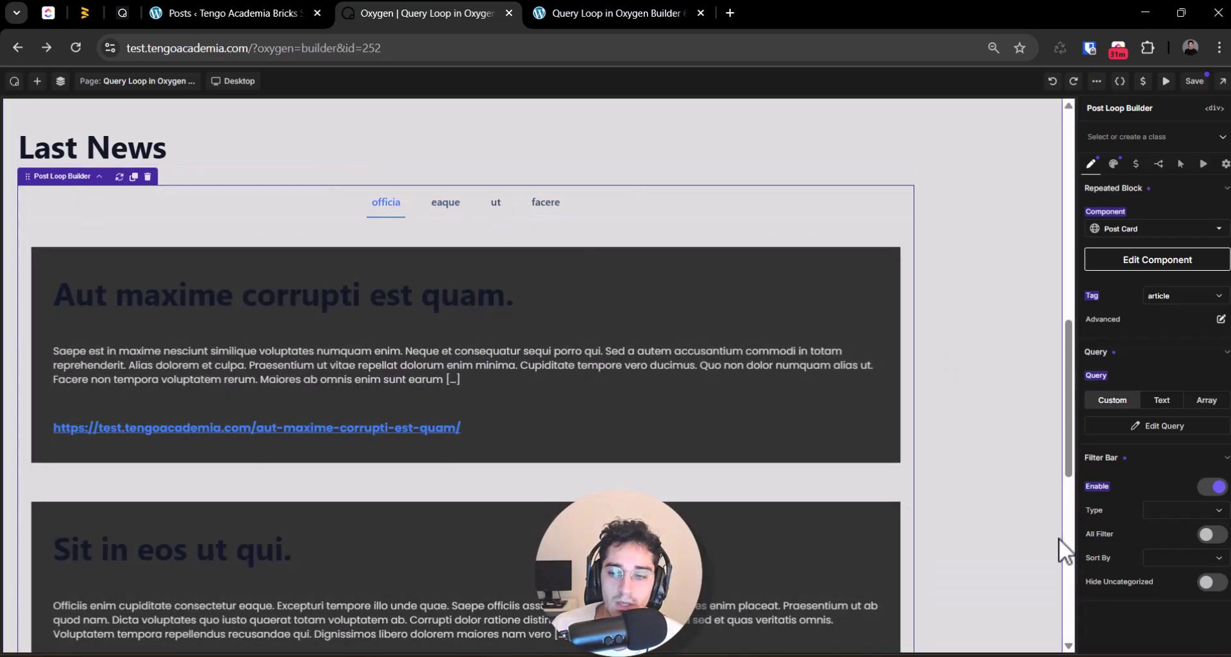
{"action": "scroll", "coordinate": [1059, 537], "scroll_direction": "down", "scroll_amount": 5}
- Turn on Hide Uncategorized for the filter bar, set its type to Categories, and check the sort options
{"action": "left_click", "coordinate": [1212, 582]}
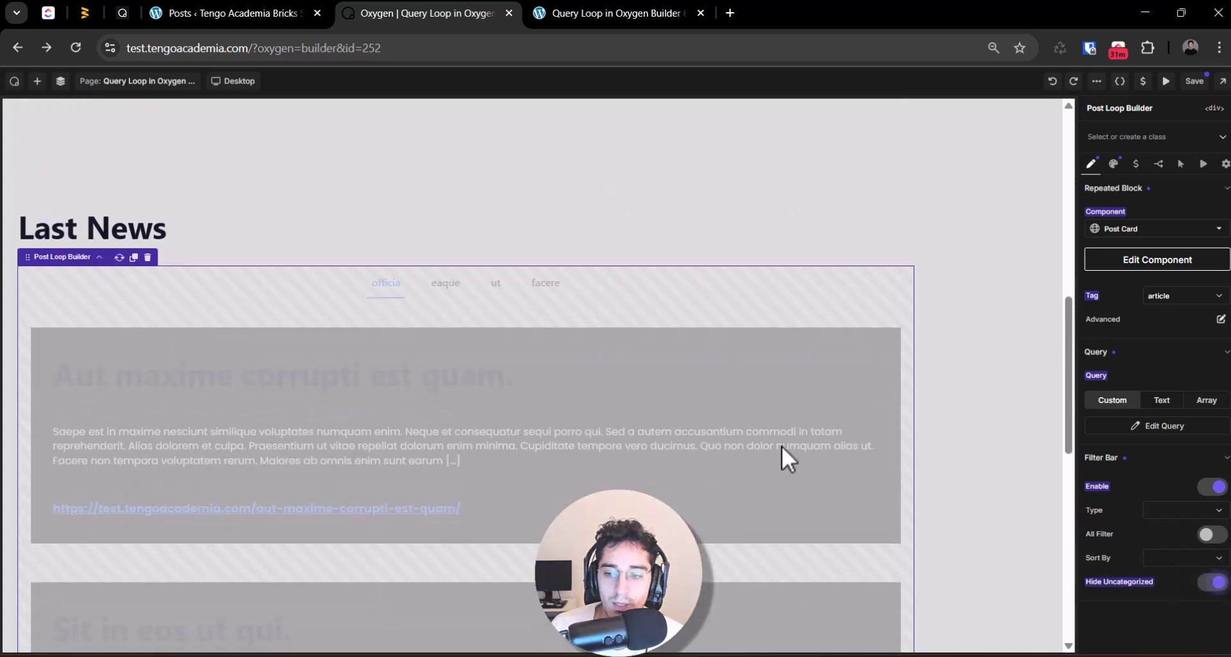
{"action": "left_click", "coordinate": [1155, 510]}
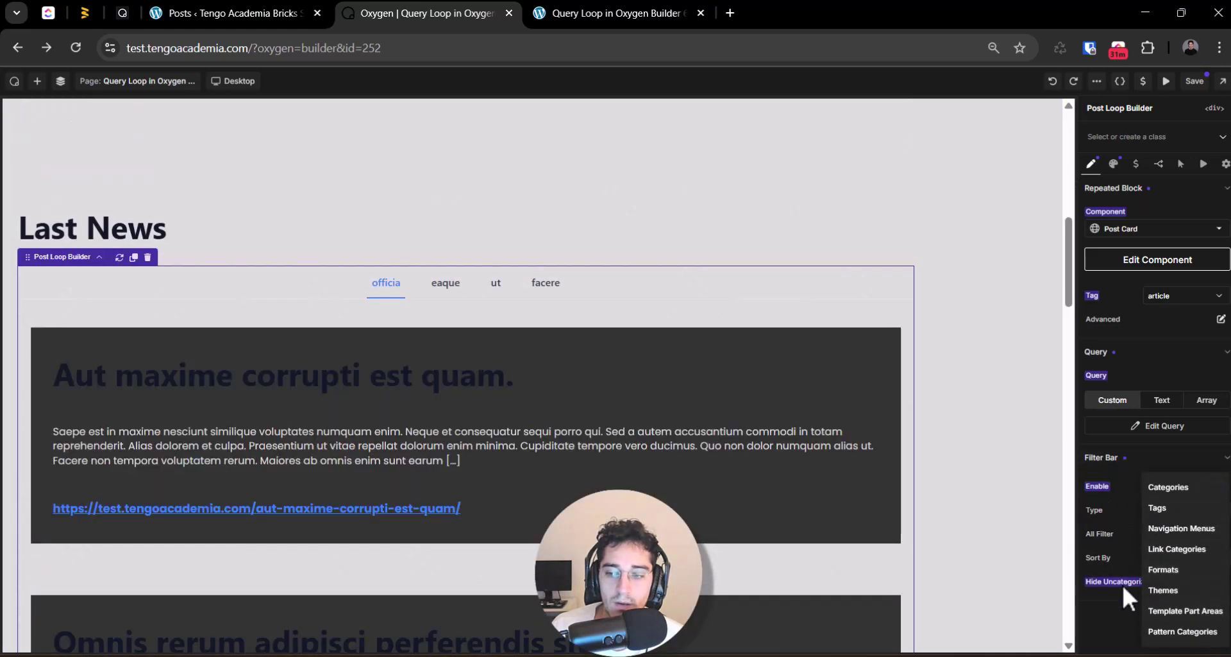
{"action": "left_click", "coordinate": [1171, 494]}
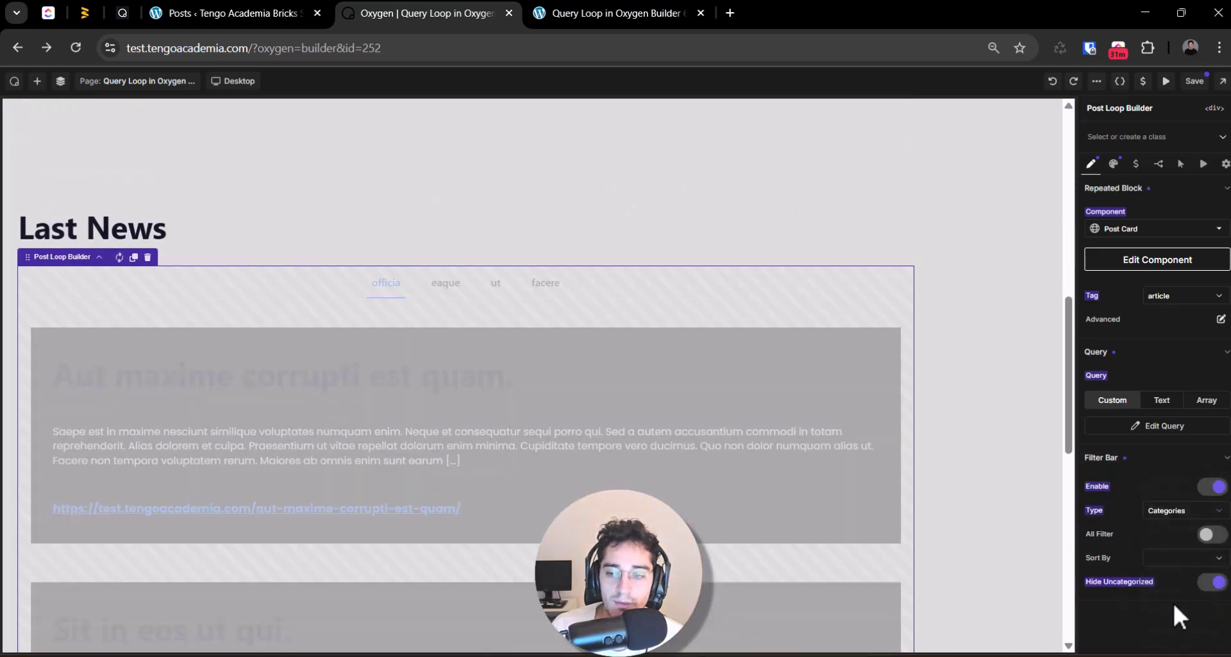
{"action": "left_click", "coordinate": [1179, 560]}
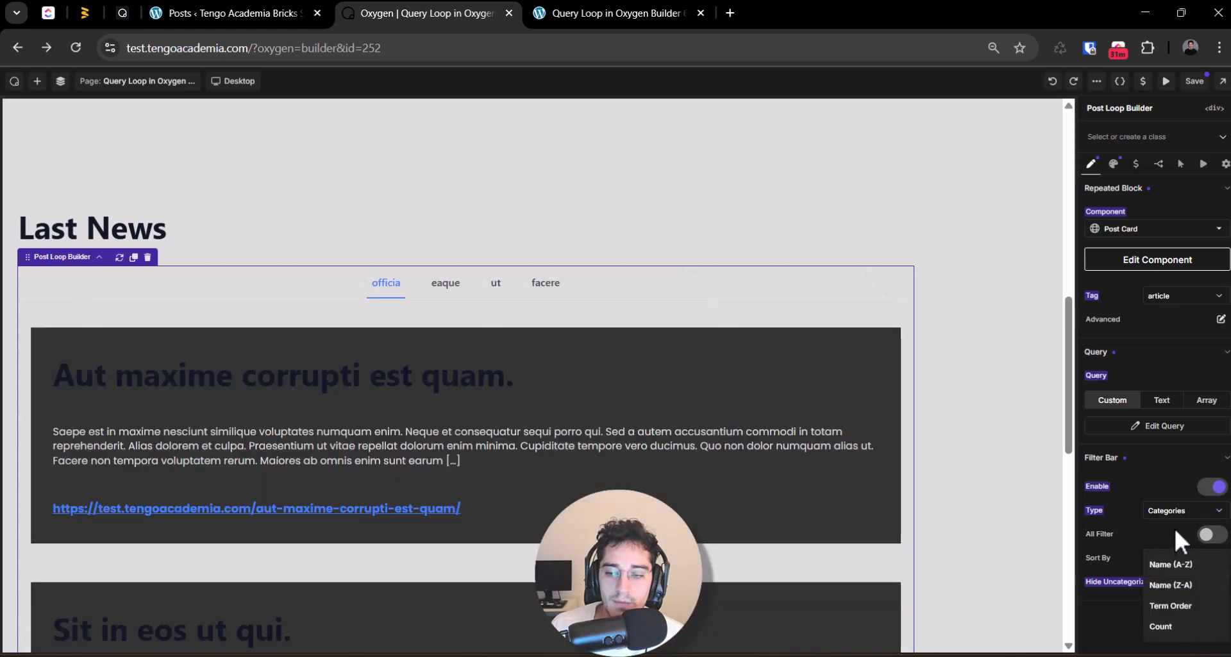
{"action": "left_click", "coordinate": [1123, 609]}
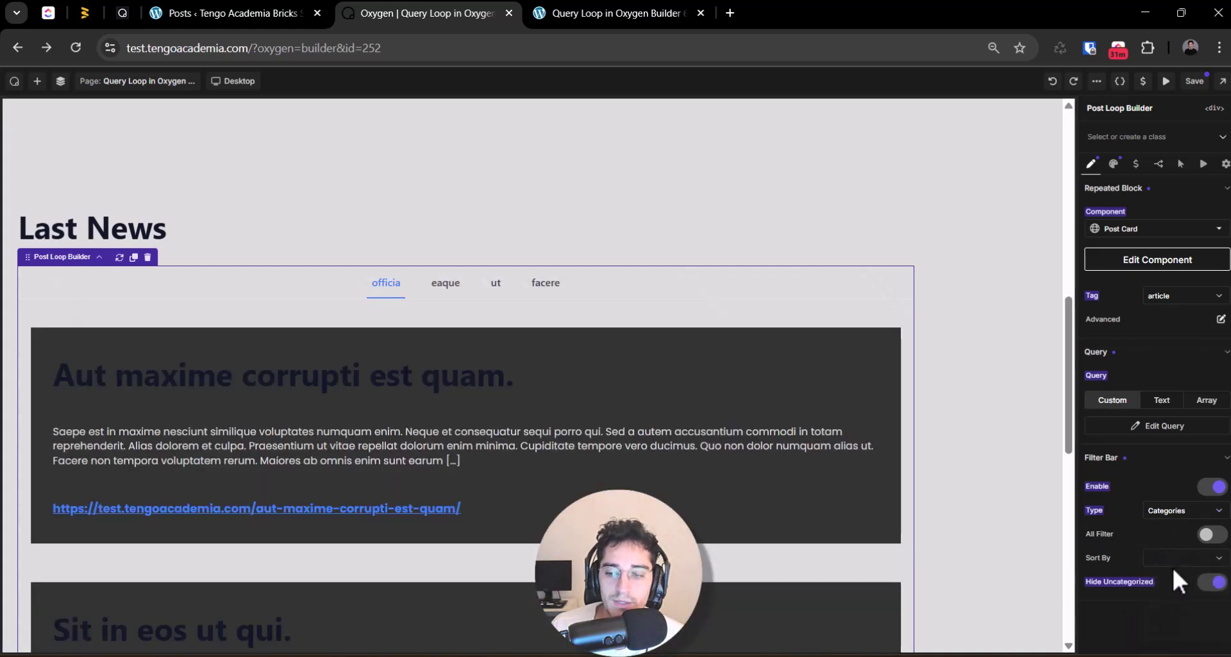
- Disable the Post Loop Builder's filter bar and save the page
{"action": "left_click", "coordinate": [1215, 487]}
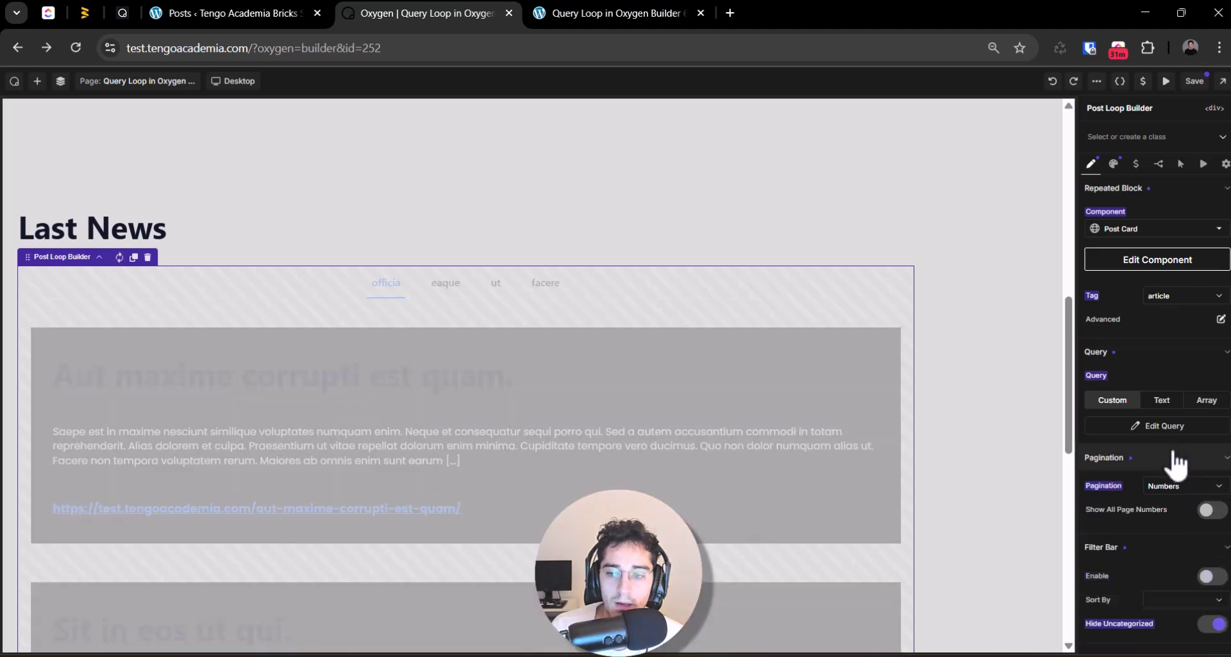
{"action": "left_click", "coordinate": [1172, 458]}
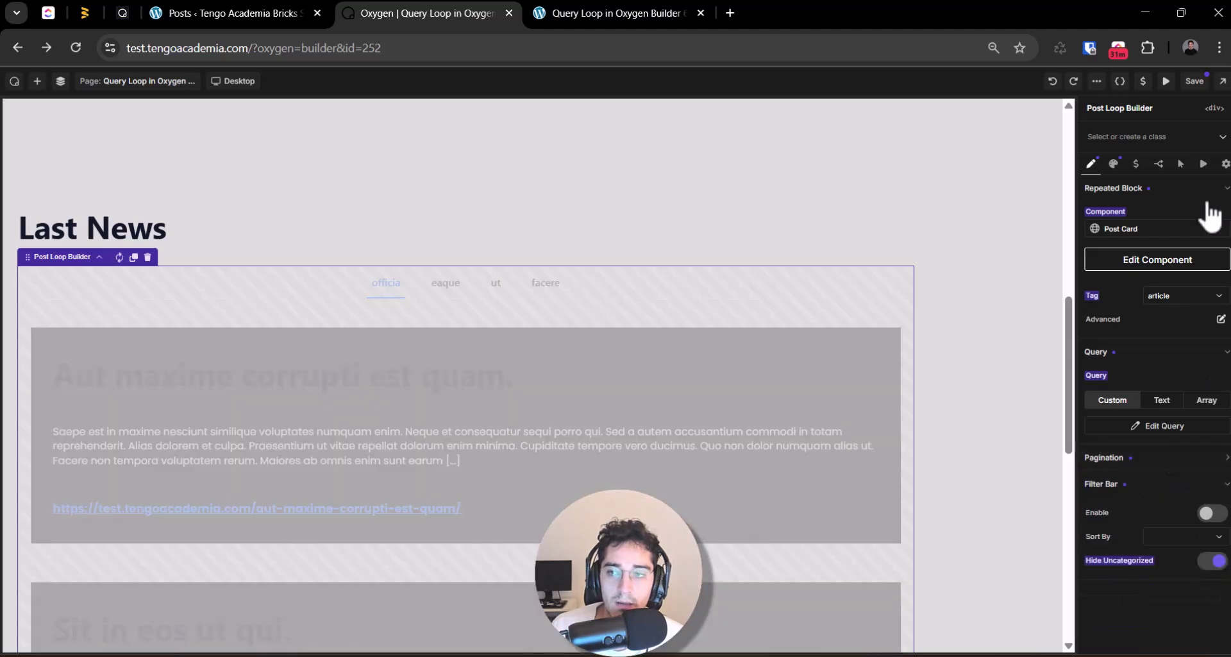
{"action": "left_click", "coordinate": [1196, 82]}
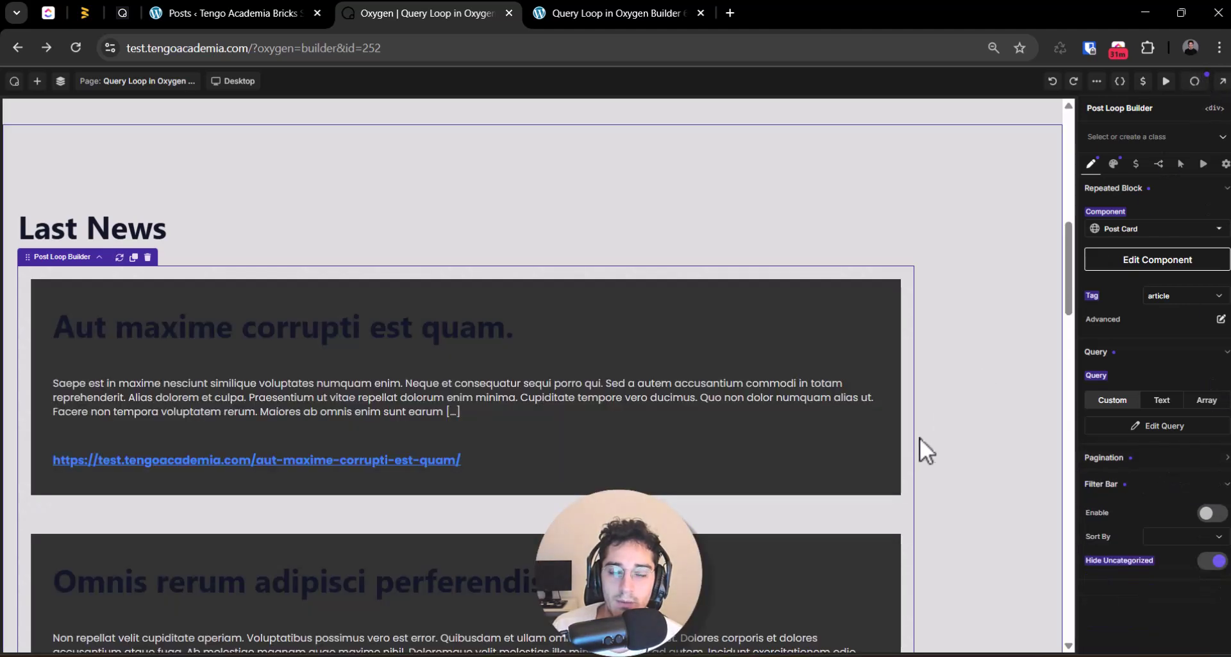
- Set the Post Loop Builder's list width to 100%, with a Grid layout showing 3 items per row
{"action": "left_click", "coordinate": [1114, 164]}
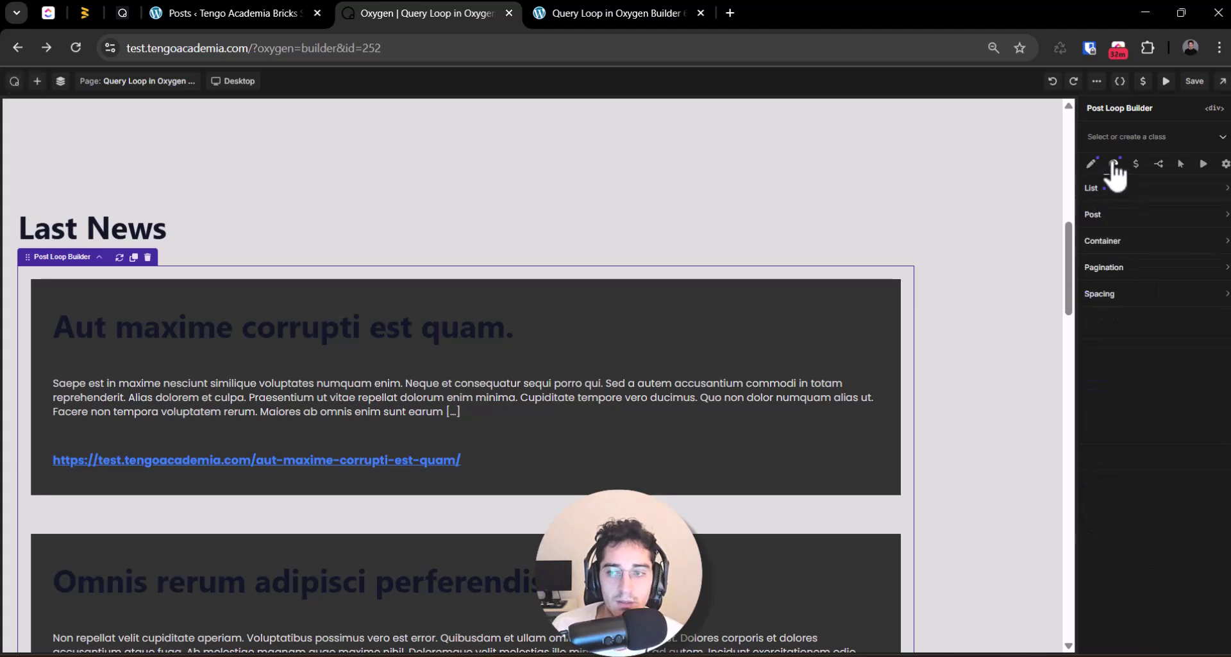
{"action": "left_click", "coordinate": [1116, 189]}
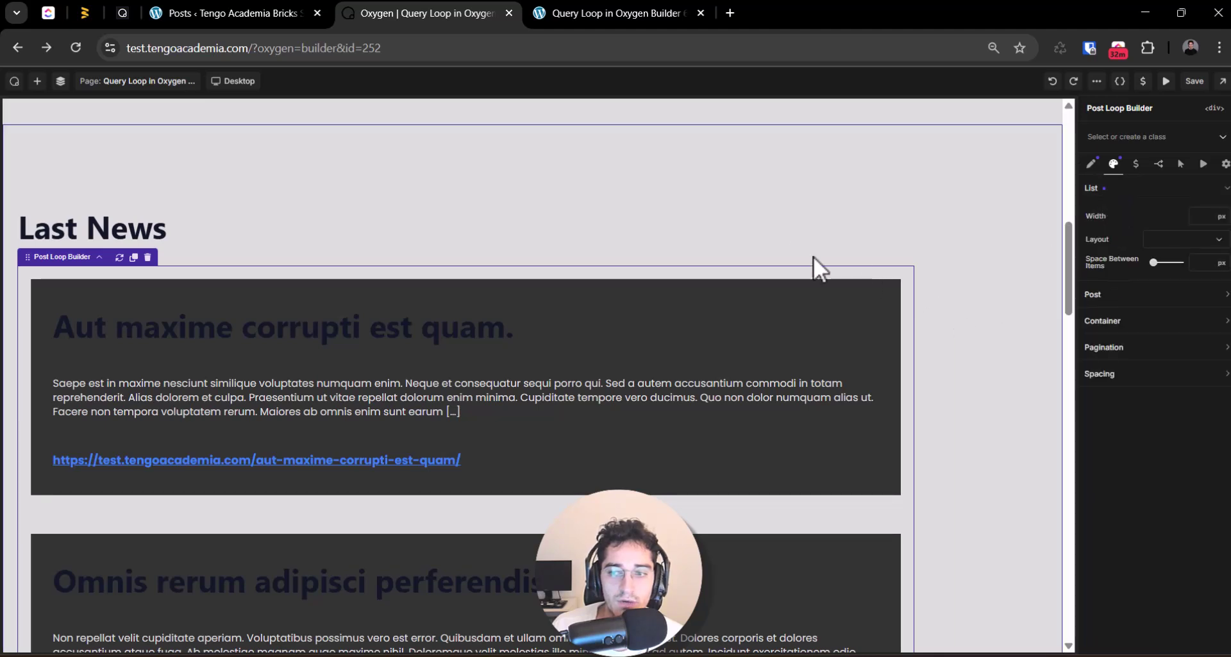
{"action": "left_click", "coordinate": [1194, 216]}
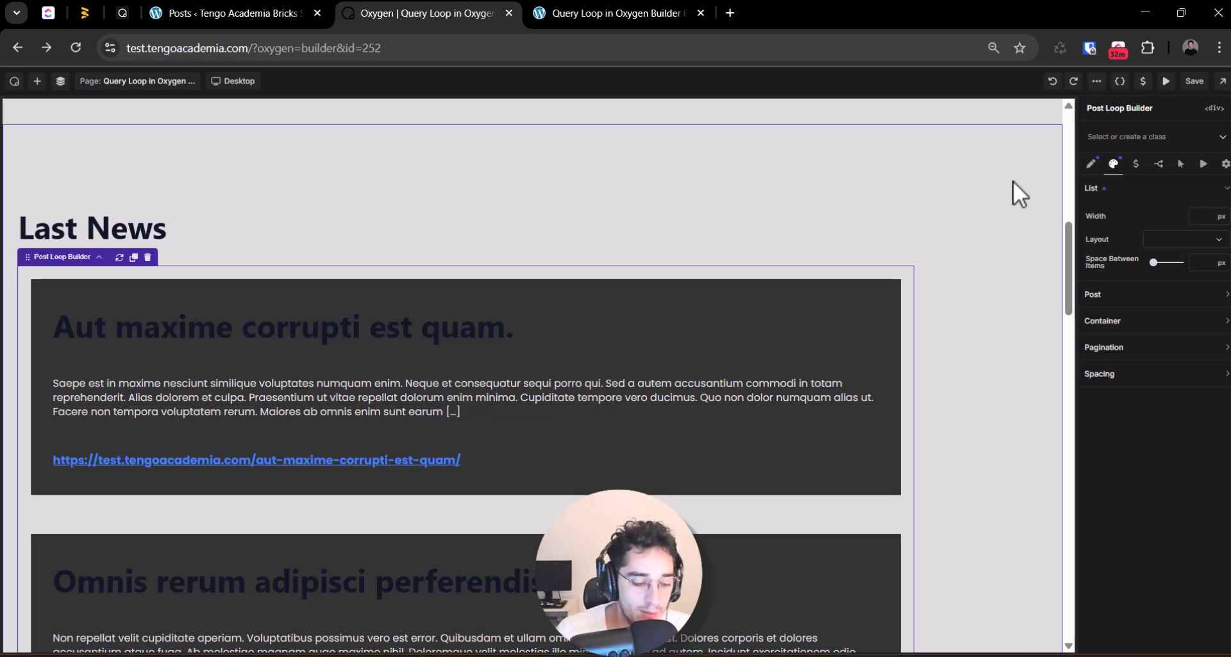
{"action": "type", "text": "100%"}
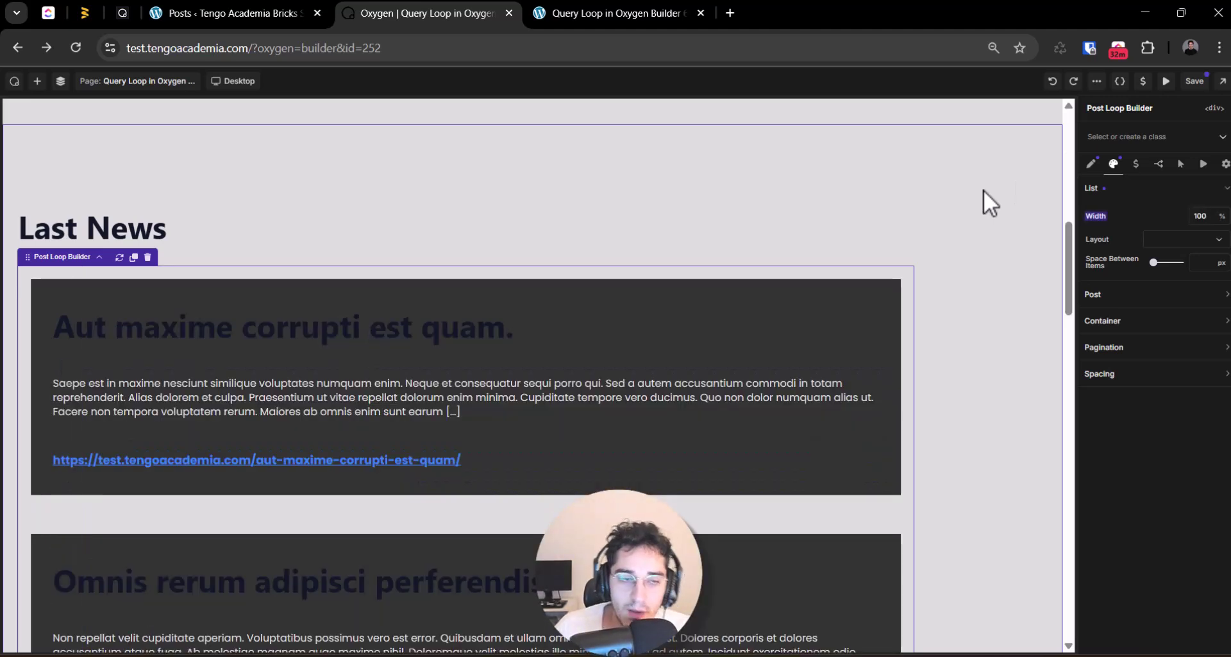
{"action": "left_click", "coordinate": [1174, 247]}
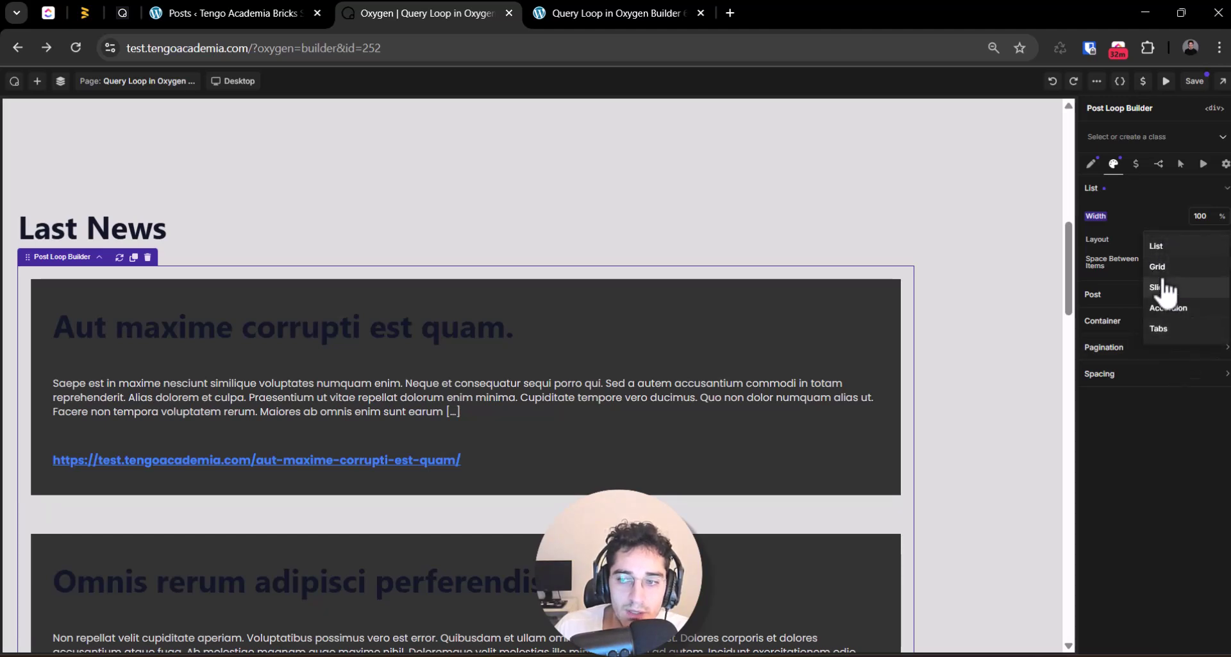
{"action": "left_click", "coordinate": [1162, 267]}
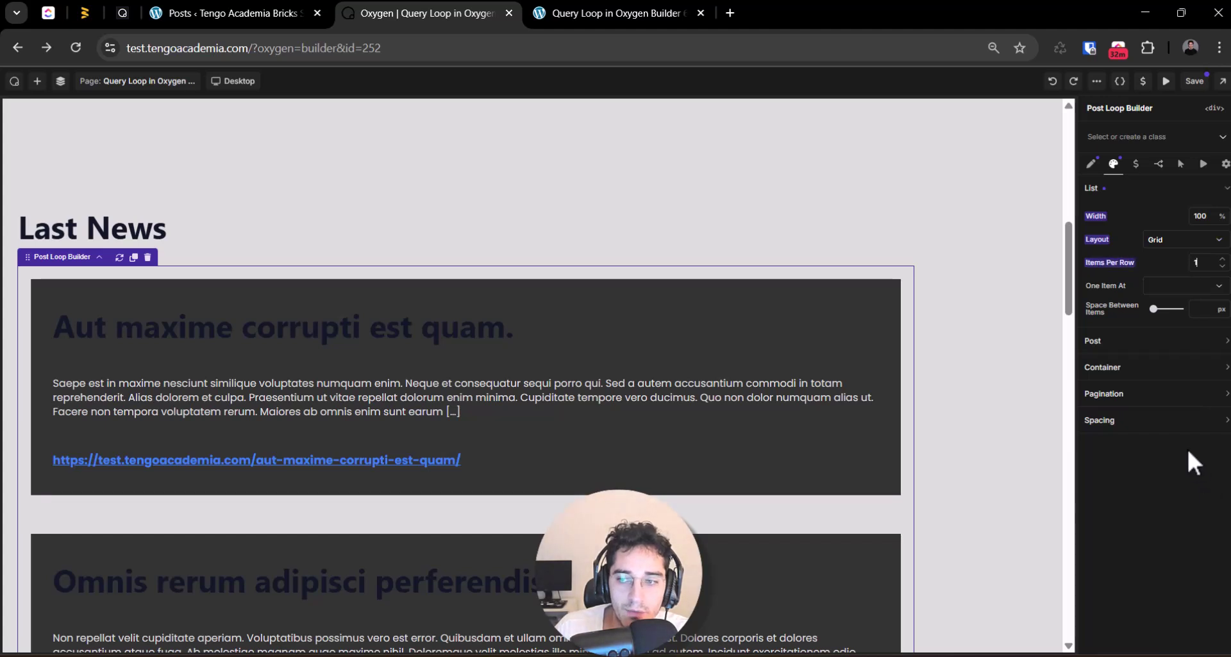
{"action": "key", "text": "Up"}
{"action": "key", "text": "Up"}
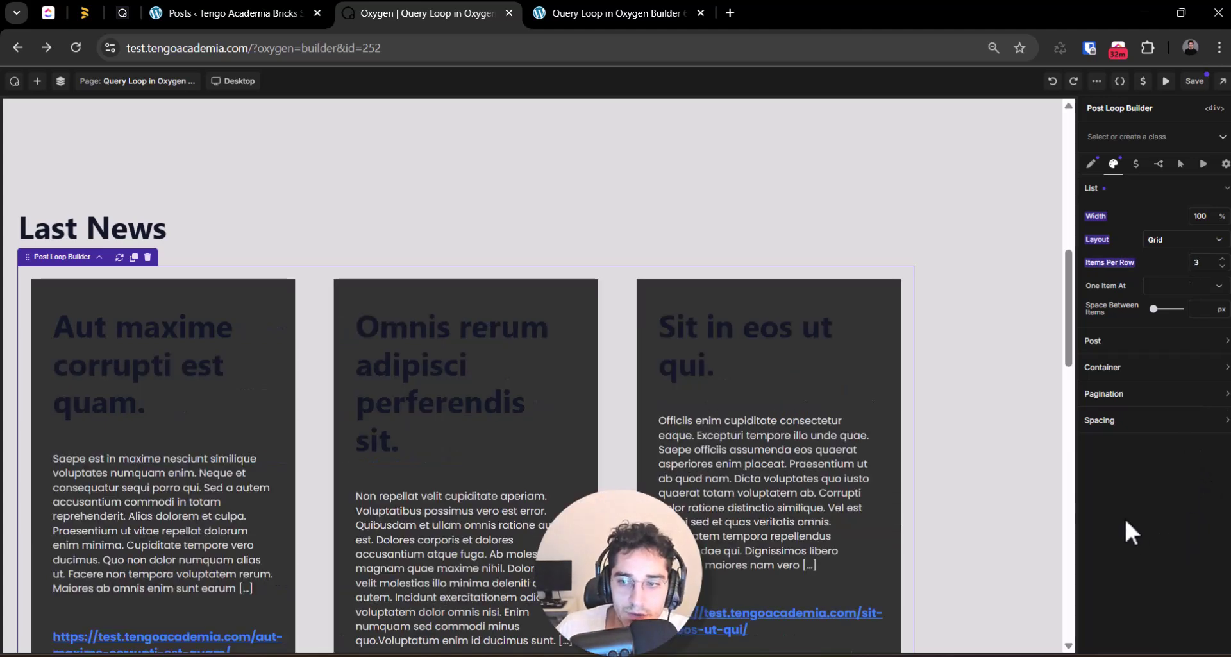
- Make the post grid collapse to one item at Phone Landscape and save the page
{"action": "left_click", "coordinate": [1182, 286]}
{"action": "left_click", "coordinate": [1179, 354]}
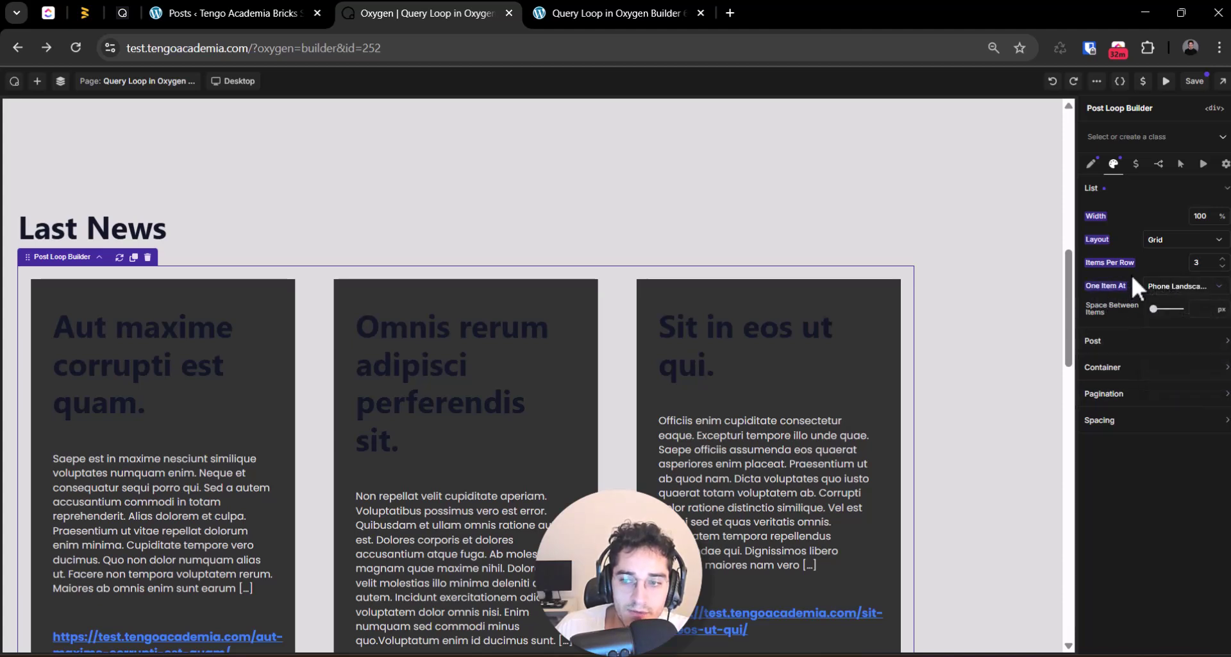
{"action": "left_click", "coordinate": [1195, 82]}
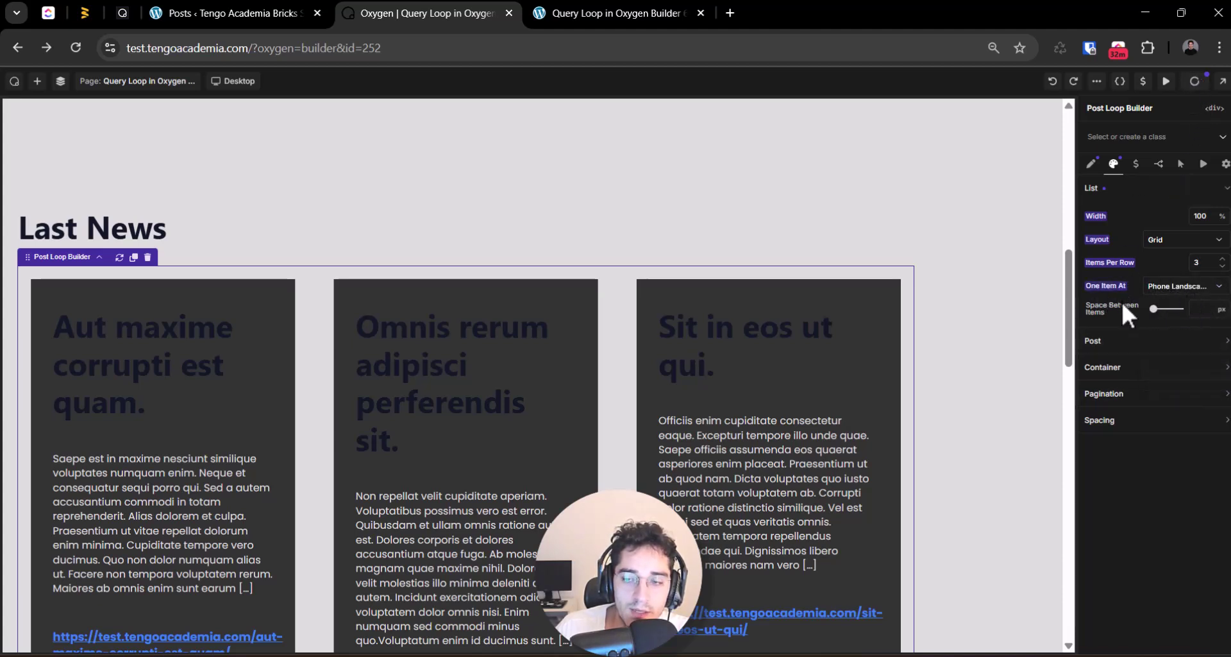
- Preview the Last News post grid at the Phone Landscape breakpoint and compare it with Desktop
{"action": "left_click", "coordinate": [237, 81]}
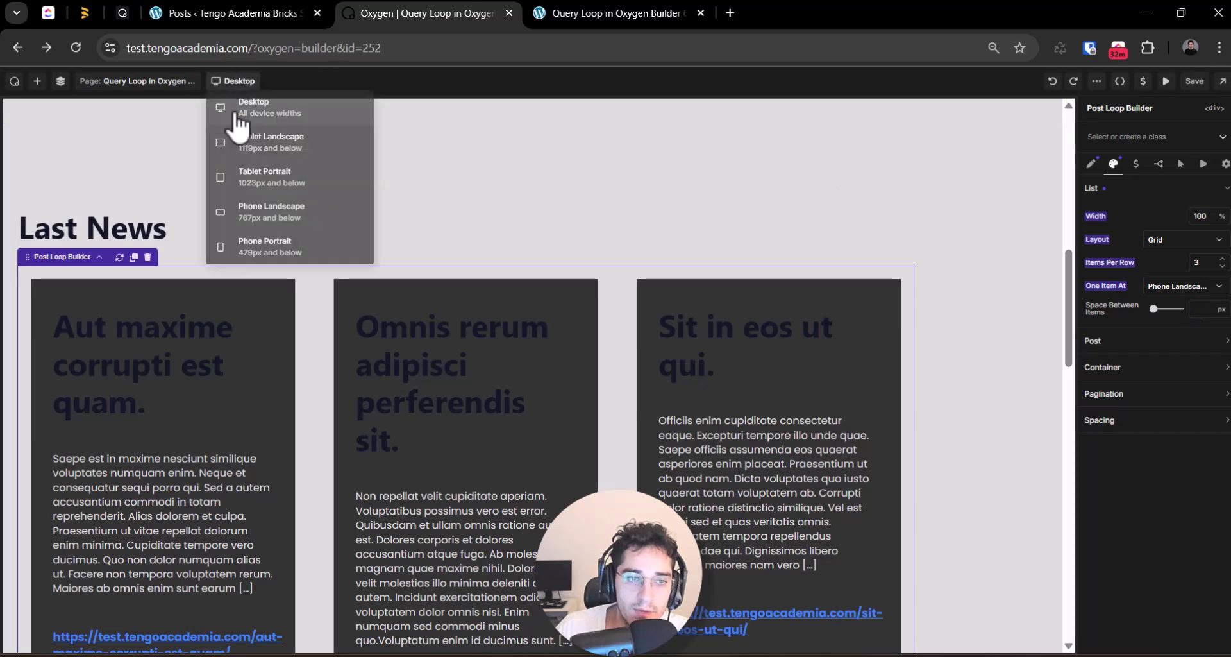
{"action": "left_click", "coordinate": [263, 213]}
{"action": "scroll", "coordinate": [517, 404], "scroll_direction": "down", "scroll_amount": 5}
{"action": "scroll", "coordinate": [499, 381], "scroll_direction": "up", "scroll_amount": 3}
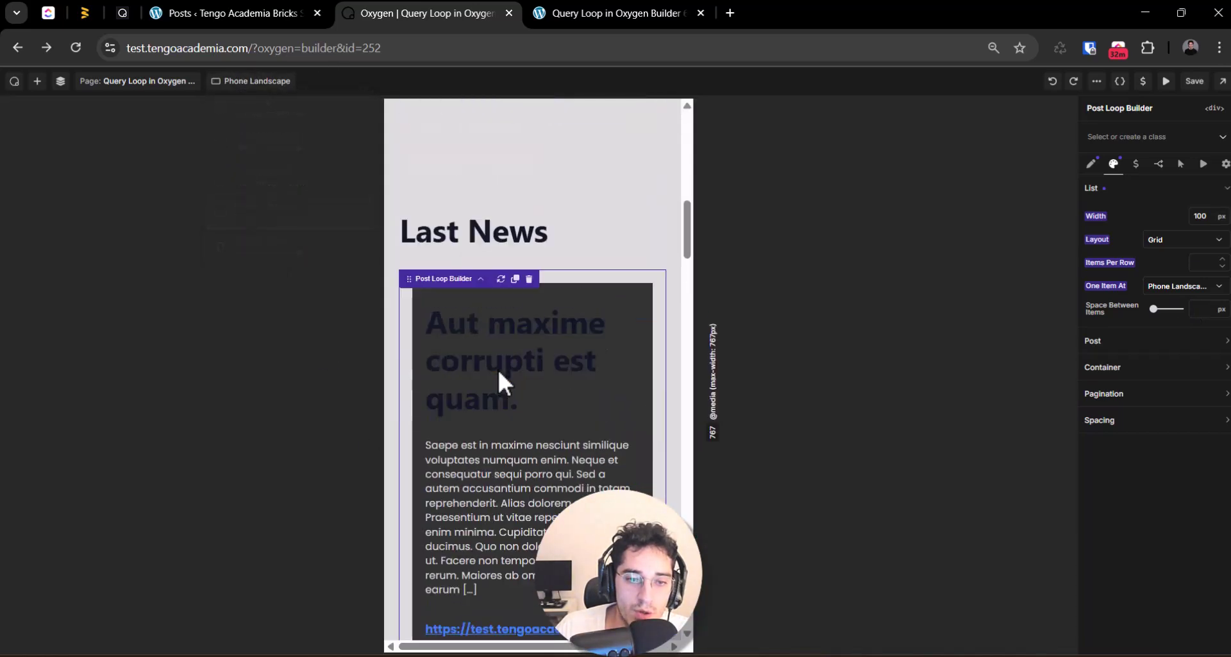
{"action": "left_click", "coordinate": [253, 80]}
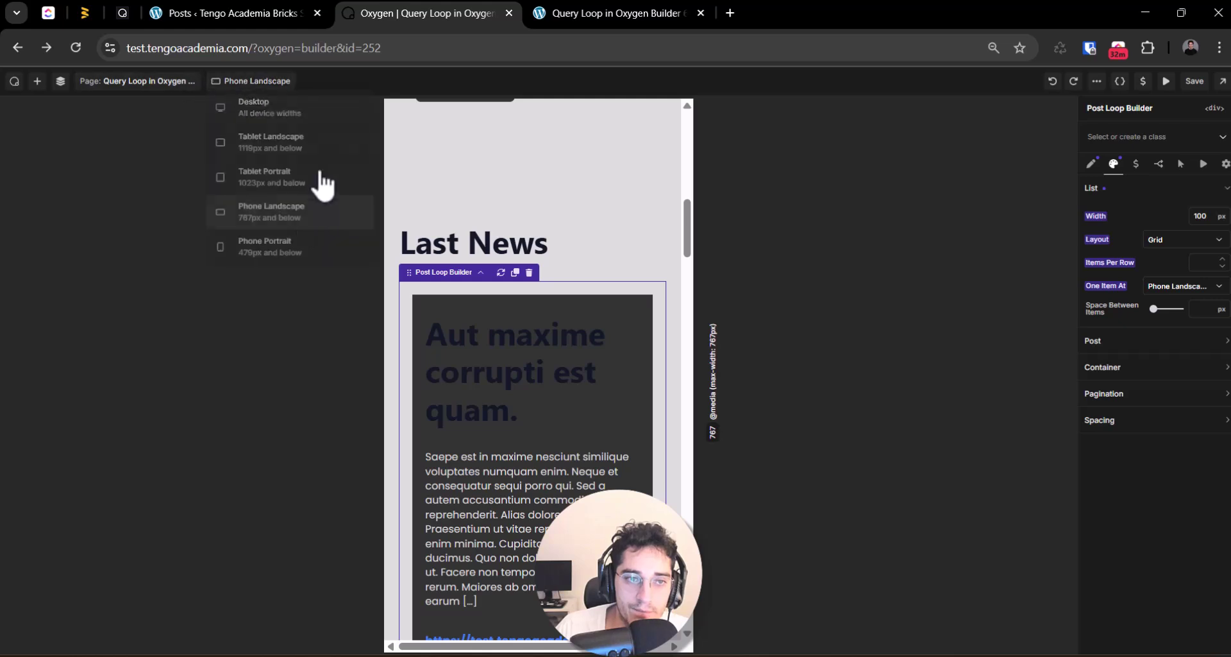
{"action": "left_click", "coordinate": [266, 108]}
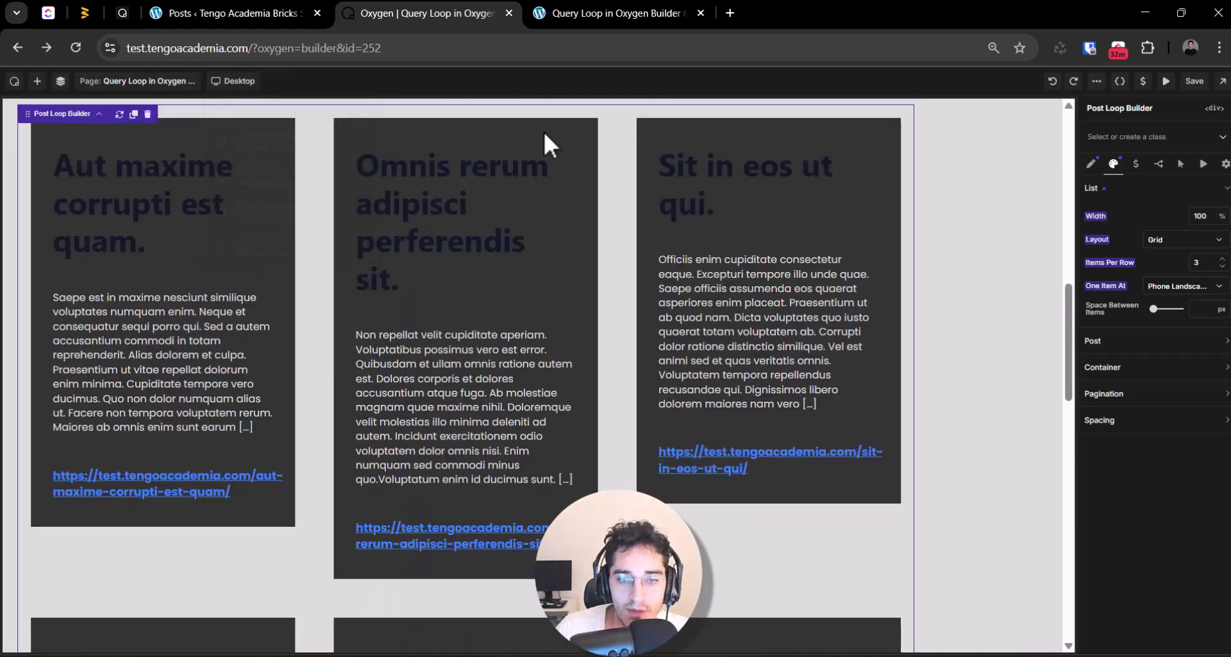
{"action": "left_click", "coordinate": [260, 84]}
{"action": "left_click", "coordinate": [297, 215]}
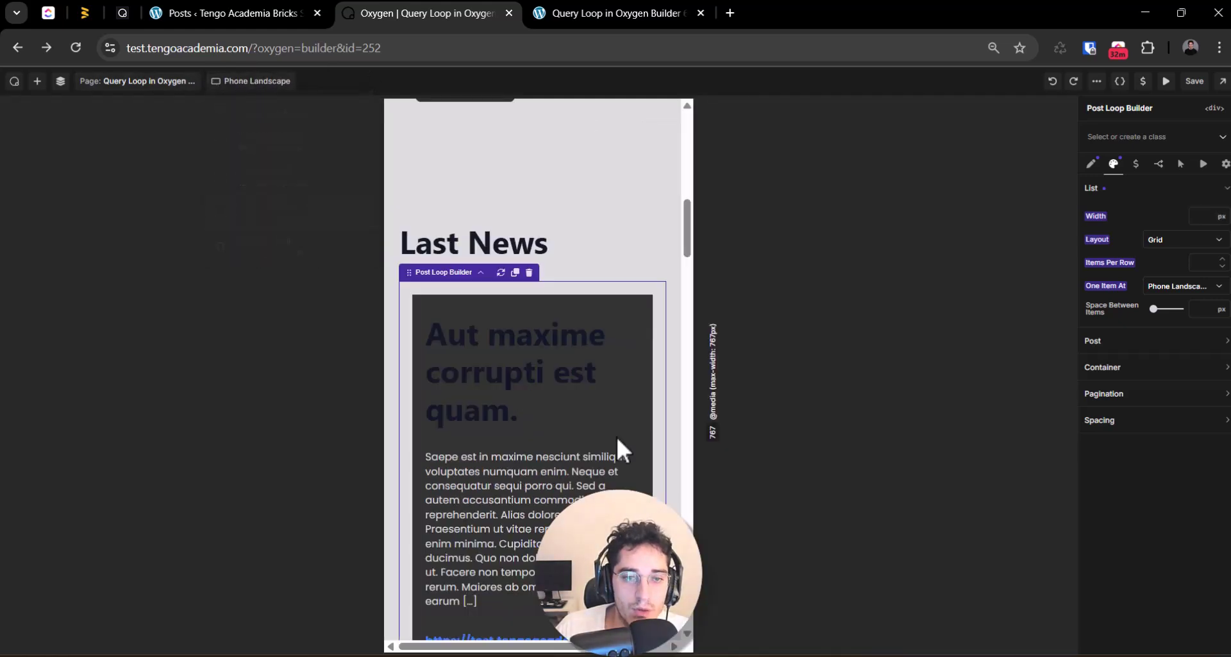
- At the Tablet Portrait breakpoint, try 2 items per row for the post grid, and finally set it to 1
{"action": "left_click", "coordinate": [266, 81]}
{"action": "left_click", "coordinate": [289, 181]}
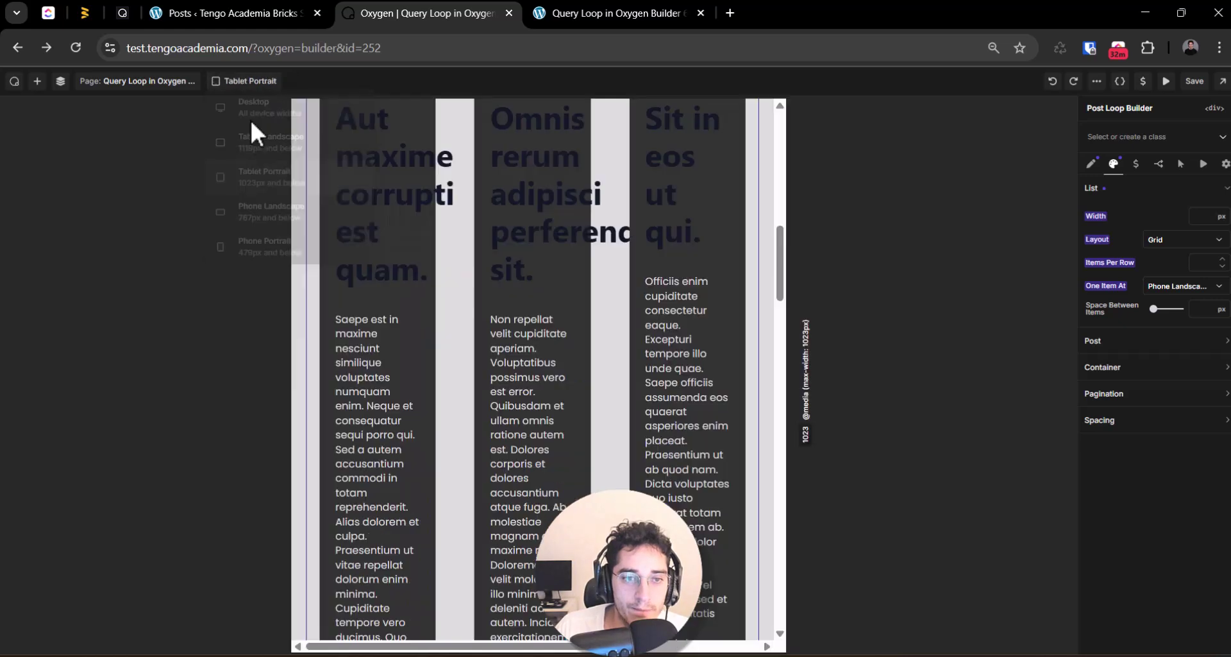
{"action": "left_click", "coordinate": [251, 86]}
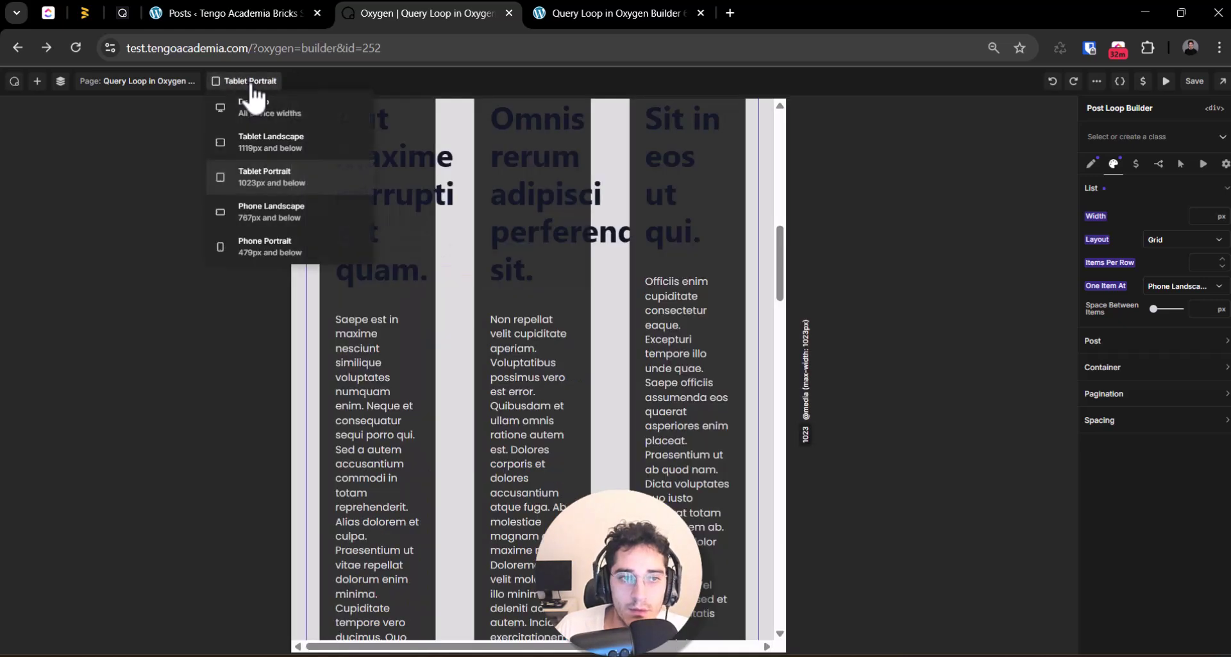
{"action": "left_click", "coordinate": [1197, 262]}
{"action": "type", "text": "2"}
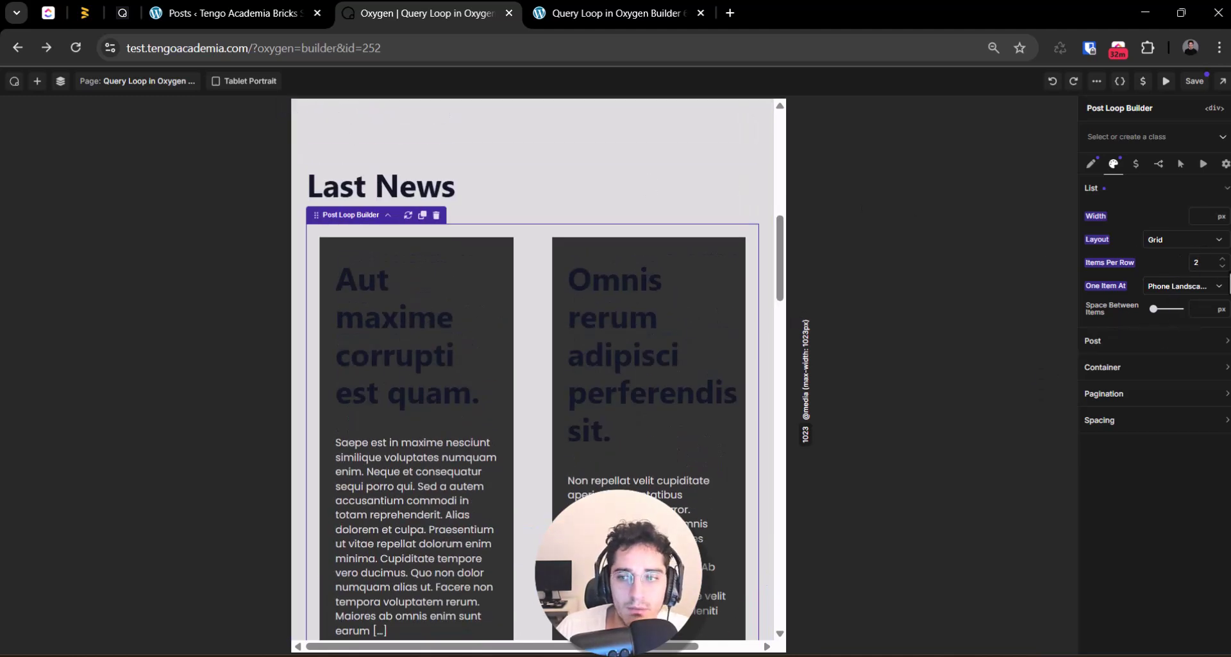
{"action": "type", "text": "1"}
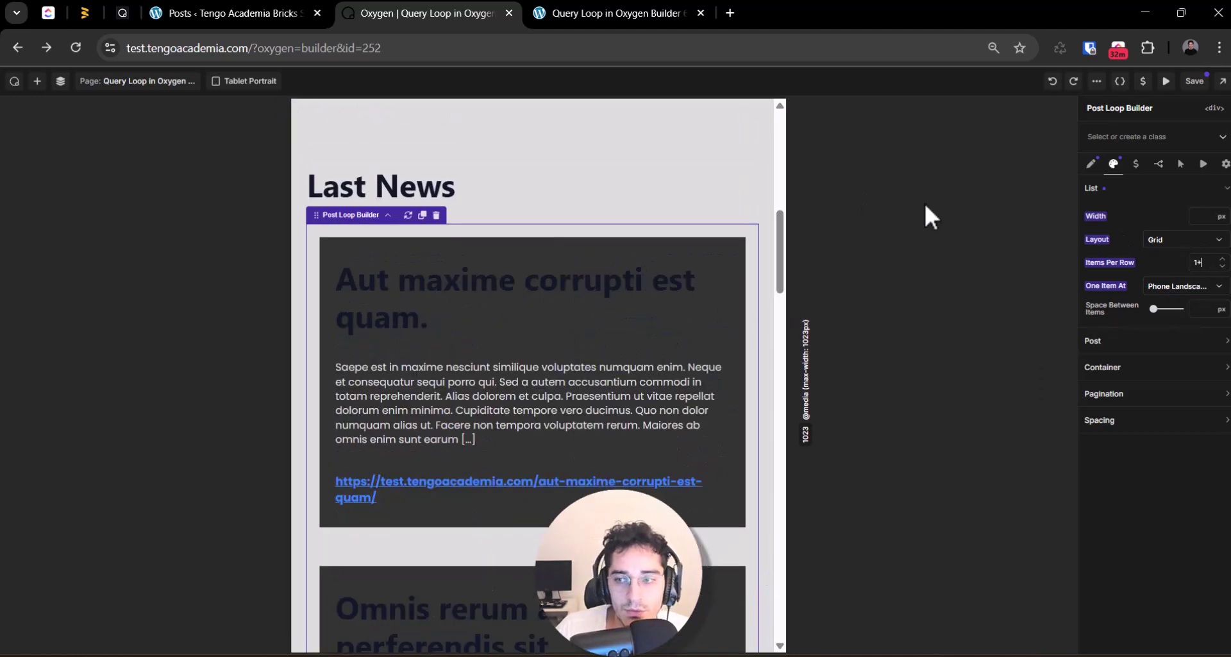
- Return to the Desktop breakpoint and set the post grid to show one item at Tablet Landscape
{"action": "left_click", "coordinate": [218, 81]}
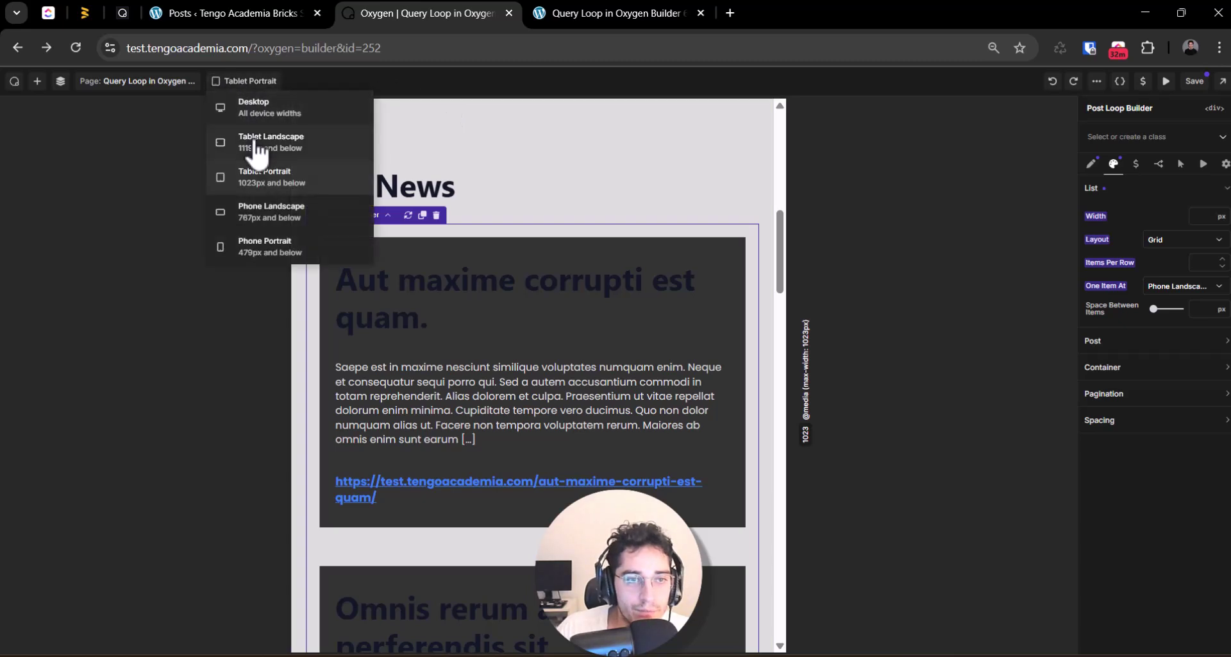
{"action": "left_click", "coordinate": [257, 147]}
{"action": "left_click", "coordinate": [243, 81]}
{"action": "left_click", "coordinate": [254, 106]}
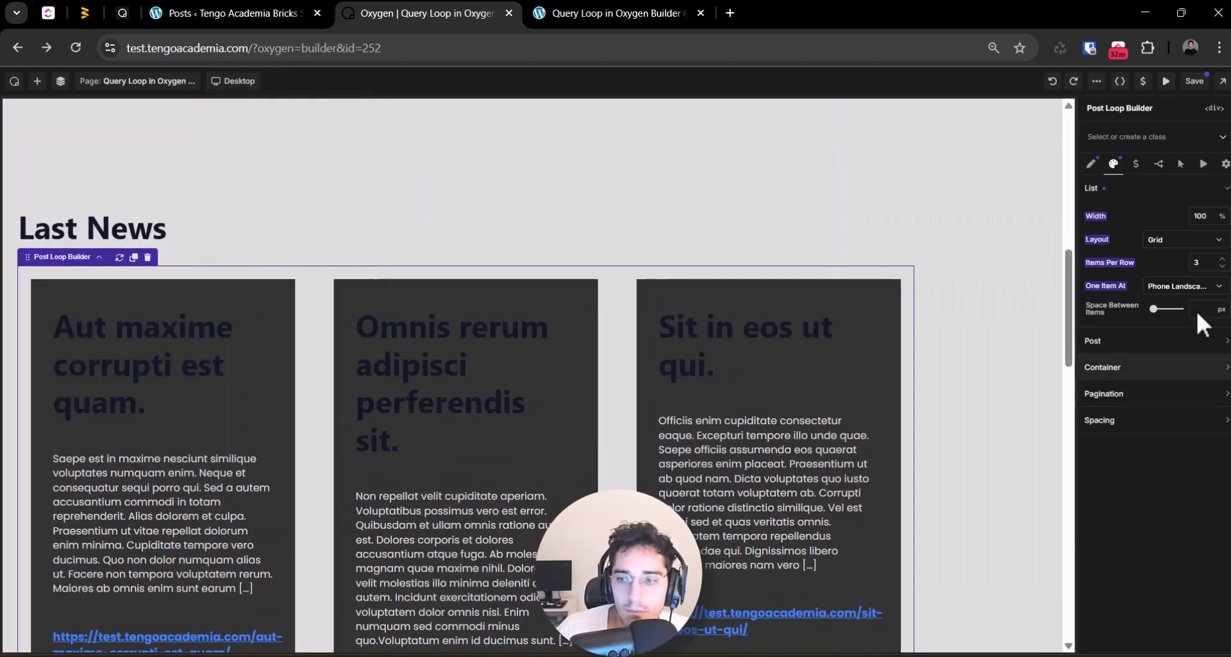
{"action": "left_click", "coordinate": [1194, 287]}
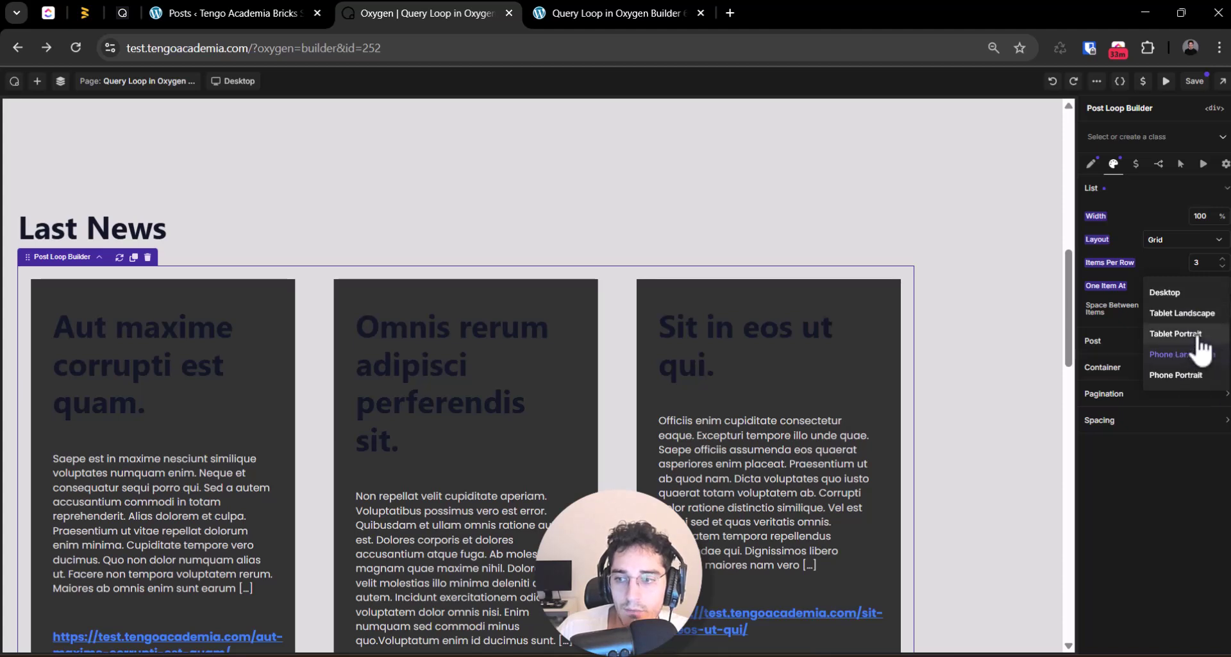
{"action": "left_click", "coordinate": [1187, 313]}
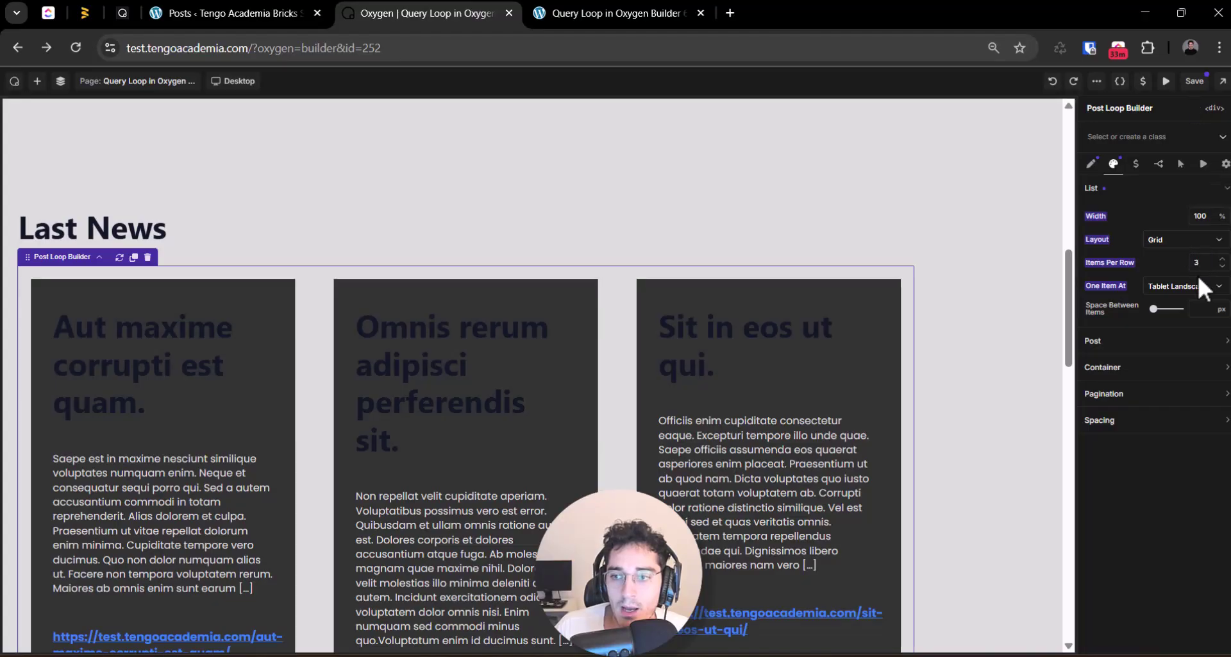
- Set the space between the post grid items to 20 px and save the page
{"action": "left_click", "coordinate": [1198, 309]}
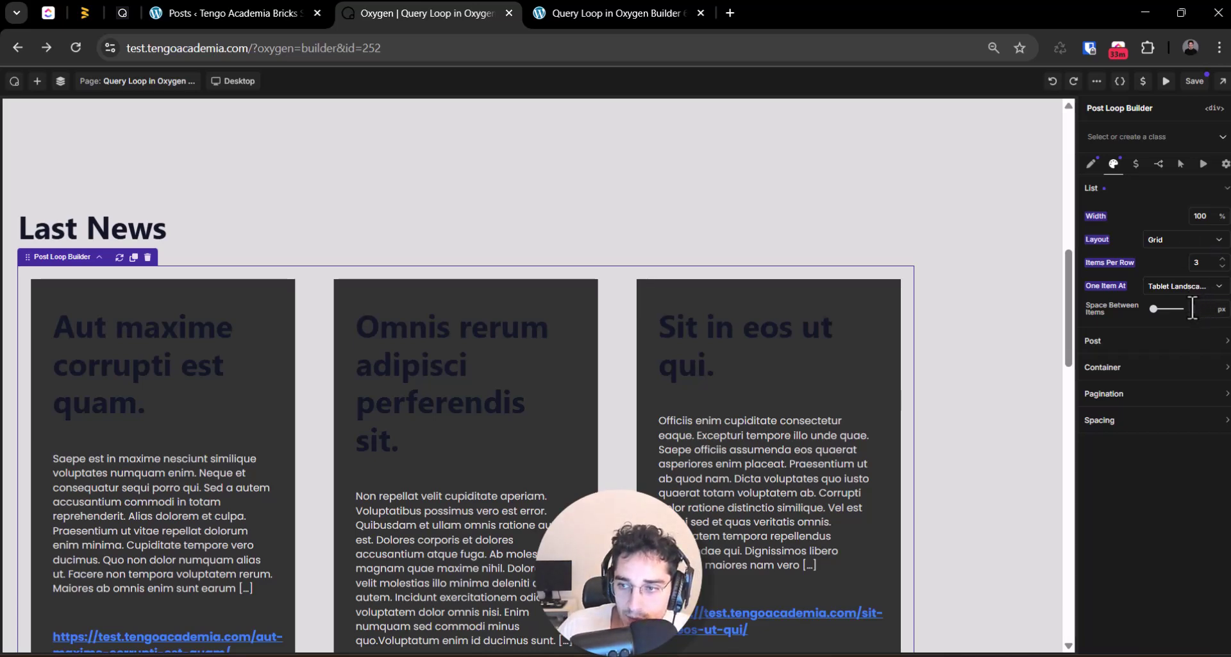
{"action": "type", "text": "20"}
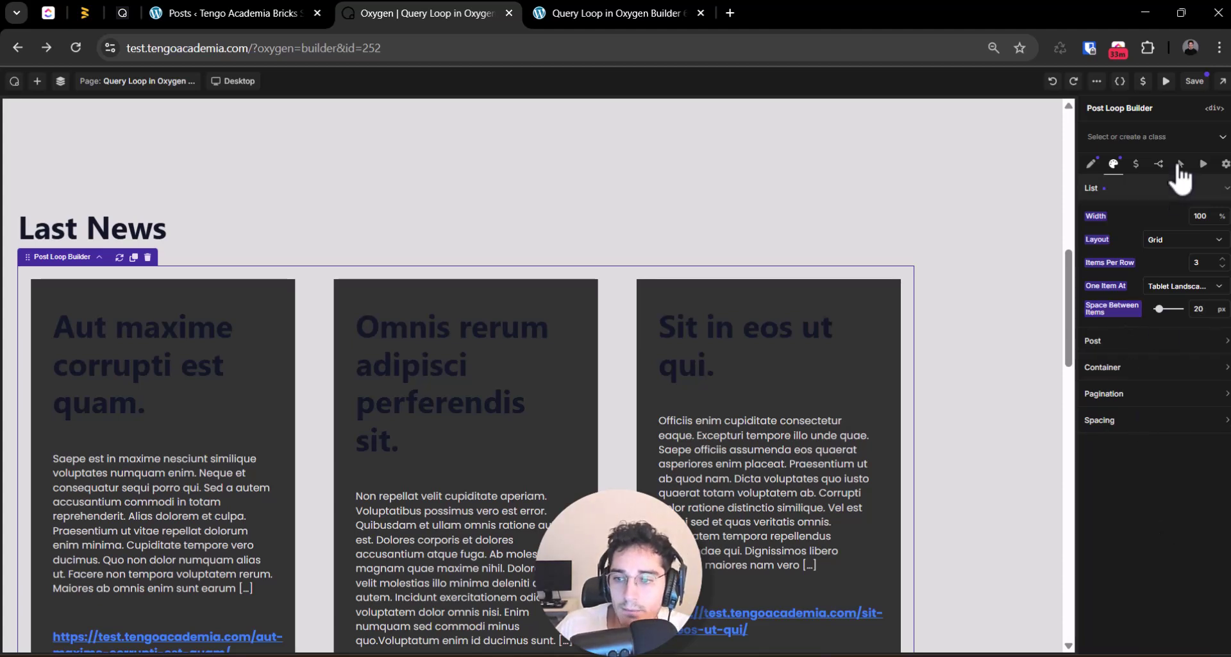
{"action": "left_click", "coordinate": [1195, 81]}
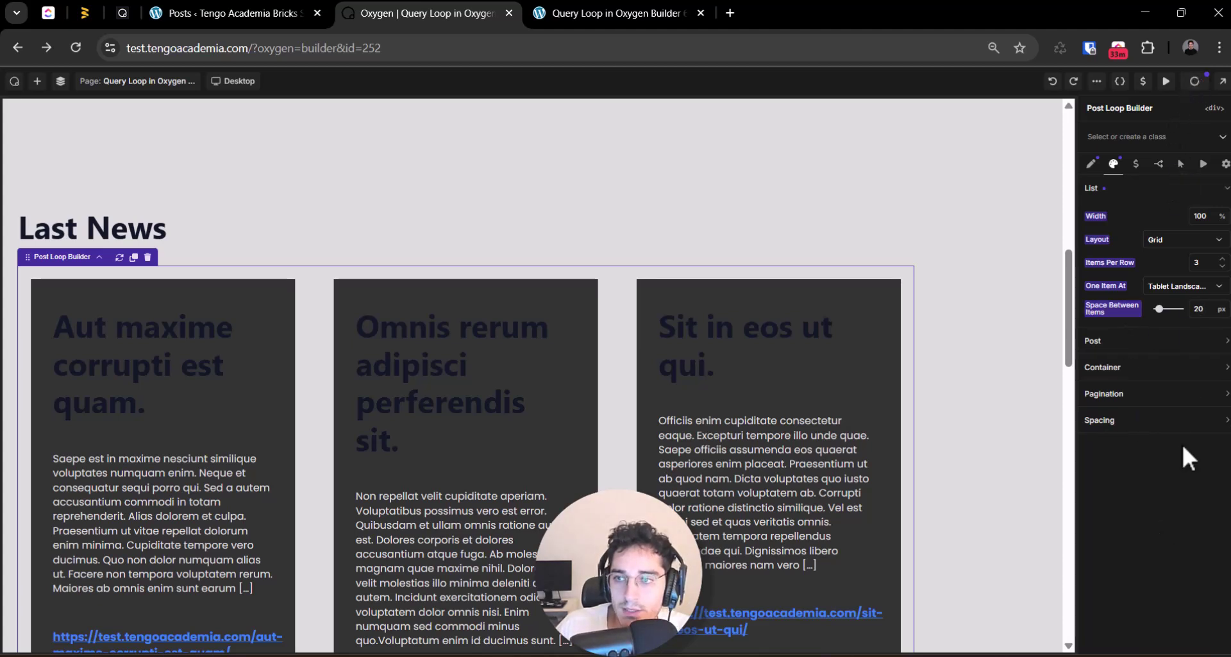
- Open the published page in a new tab and examine the Last News post grid and its cards
{"action": "left_click", "coordinate": [1222, 83]}
{"action": "left_click", "coordinate": [1185, 129]}
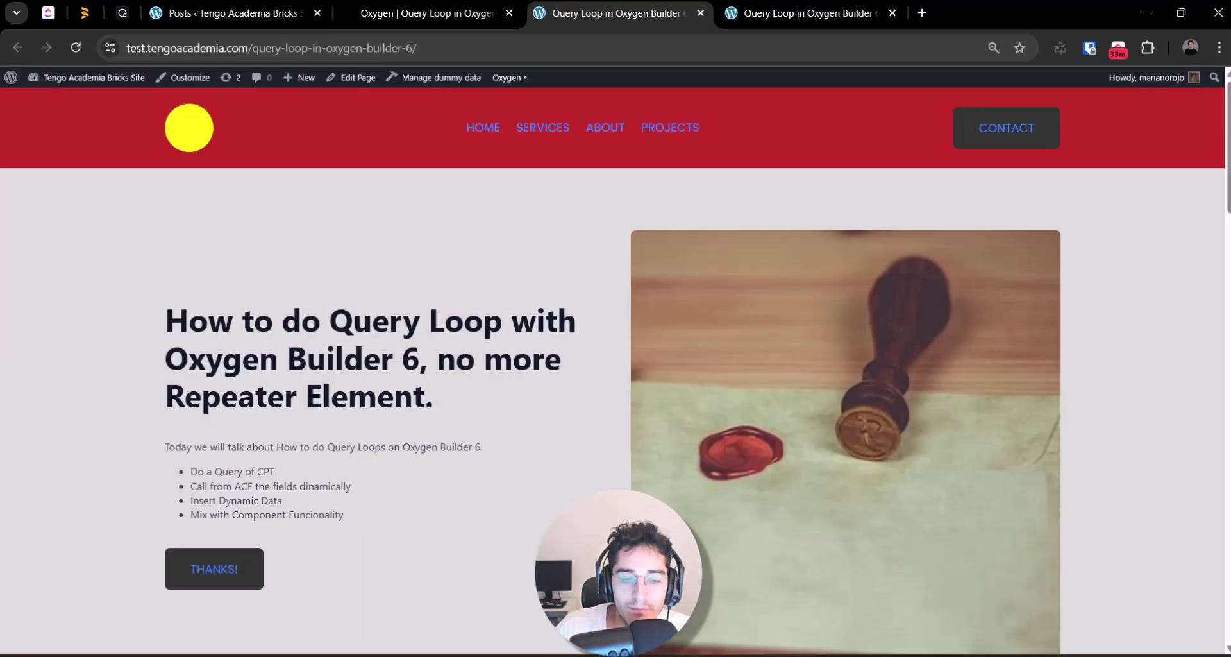
{"action": "scroll", "coordinate": [452, 426], "scroll_direction": "down", "scroll_amount": 10}
{"action": "scroll", "coordinate": [631, 487], "scroll_direction": "down", "scroll_amount": 5}
{"action": "scroll", "coordinate": [631, 487], "scroll_direction": "up", "scroll_amount": 10}
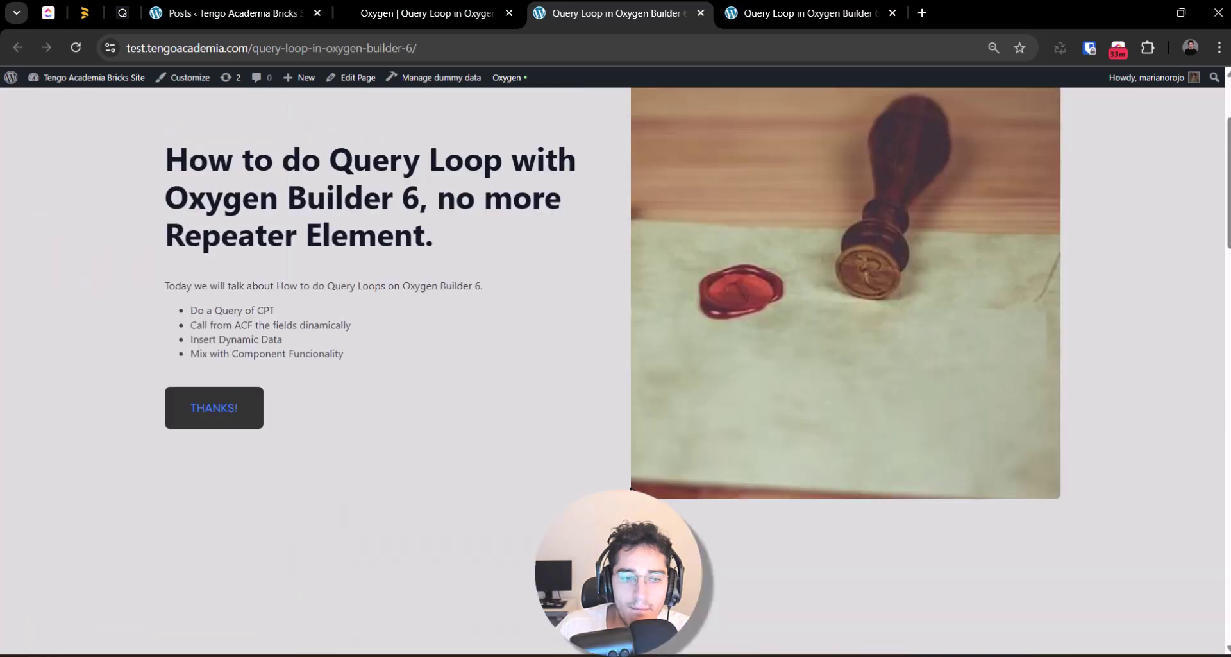
{"action": "scroll", "coordinate": [630, 486], "scroll_direction": "down", "scroll_amount": 10}
{"action": "scroll", "coordinate": [630, 486], "scroll_direction": "up", "scroll_amount": 1}
{"action": "scroll", "coordinate": [383, 432], "scroll_direction": "up", "scroll_amount": 3}
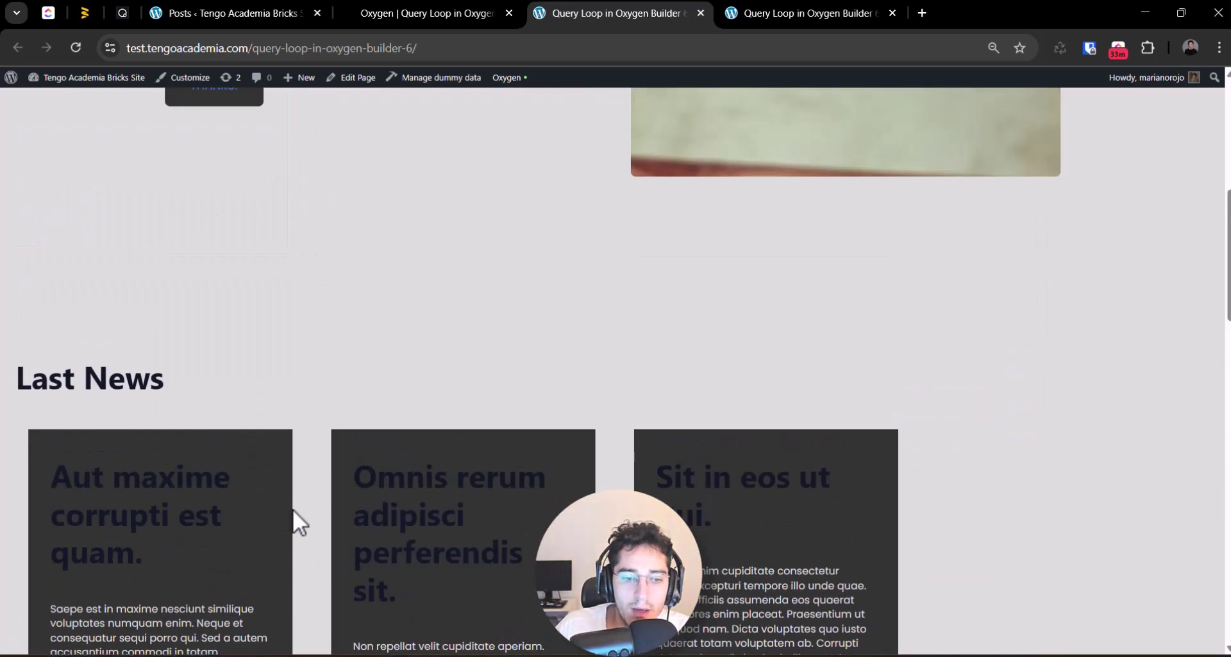
{"action": "right_click", "coordinate": [293, 509]}
{"action": "key", "text": "Escape"}
{"action": "scroll", "coordinate": [325, 431], "scroll_direction": "down", "scroll_amount": 3}
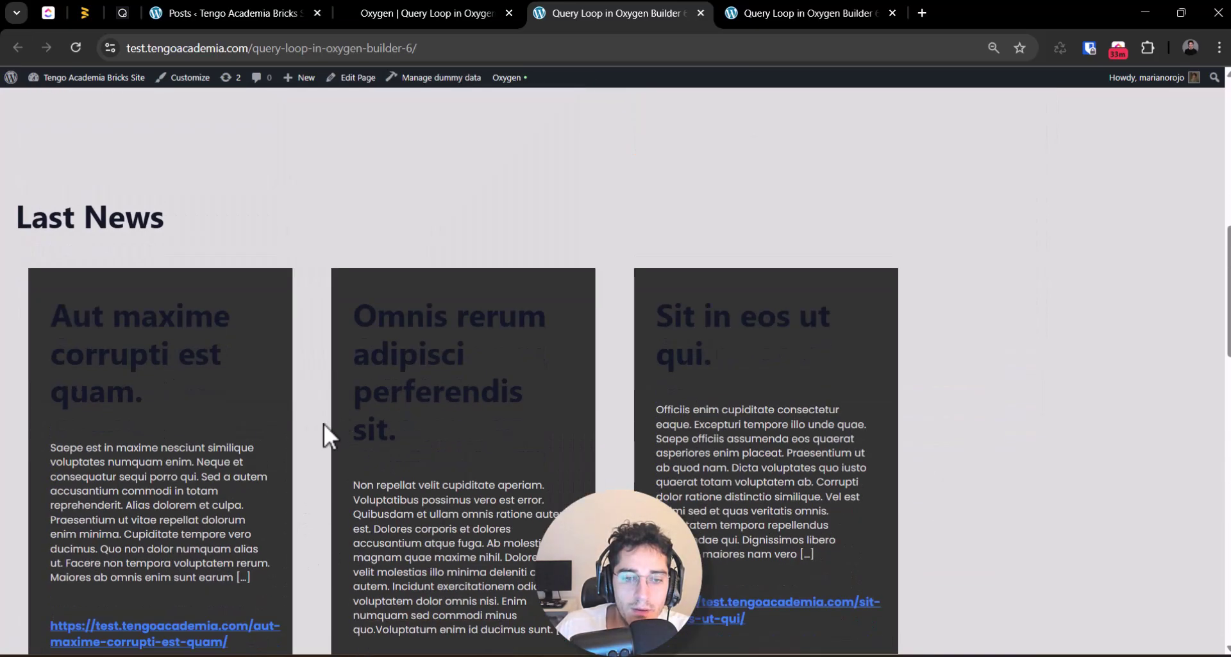
{"action": "triple_click", "coordinate": [430, 361]}
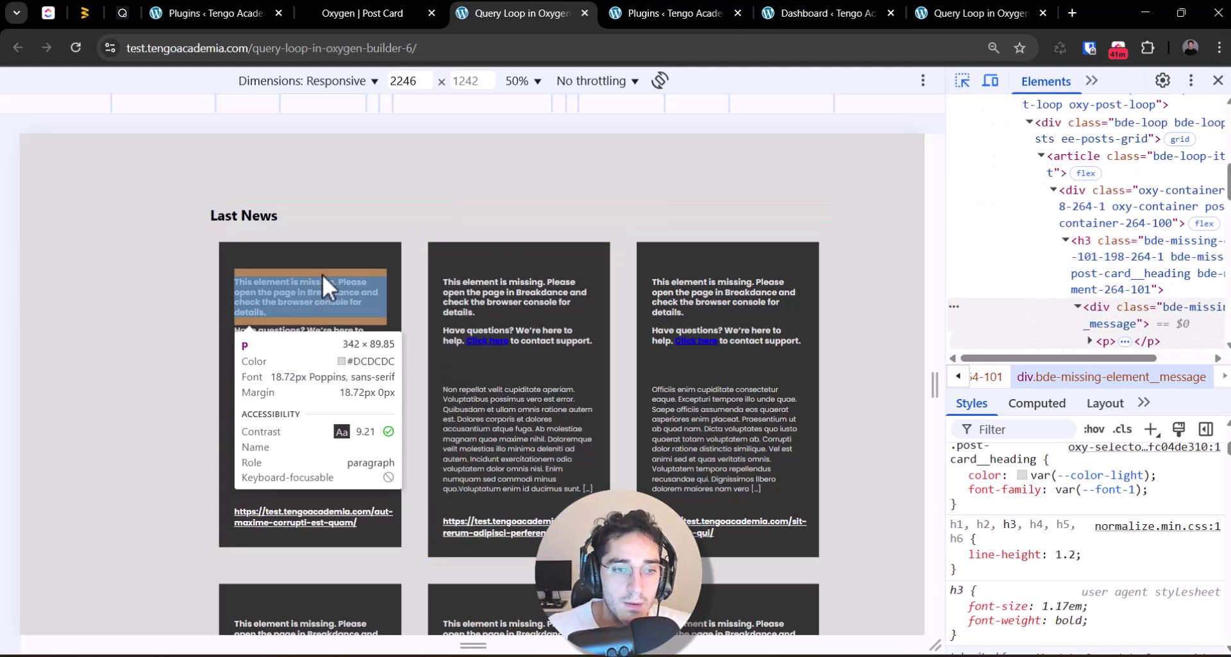
- Inspect the post card heading's markup, check the Breakdance Elements for Oxygen plugin in the installed plugins, and close the developer tools
{"action": "left_click", "coordinate": [322, 275]}
{"action": "left_click", "coordinate": [242, 11]}
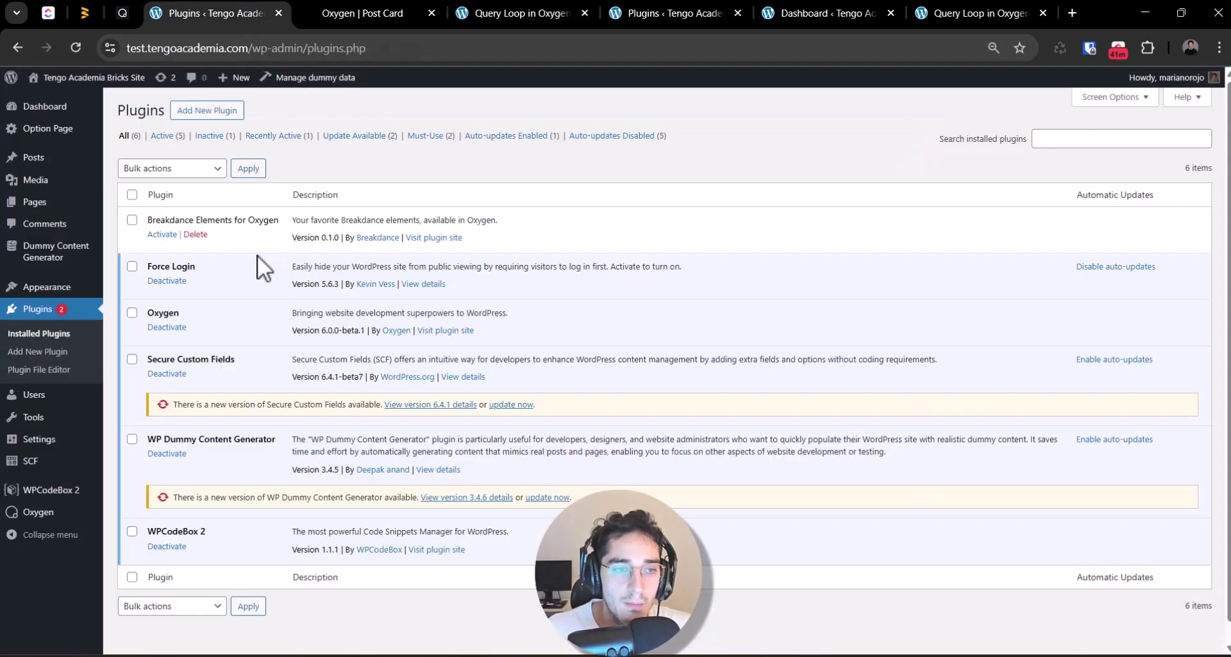
{"action": "left_click_drag", "start_coordinate": [207, 225], "coordinate": [271, 213]}
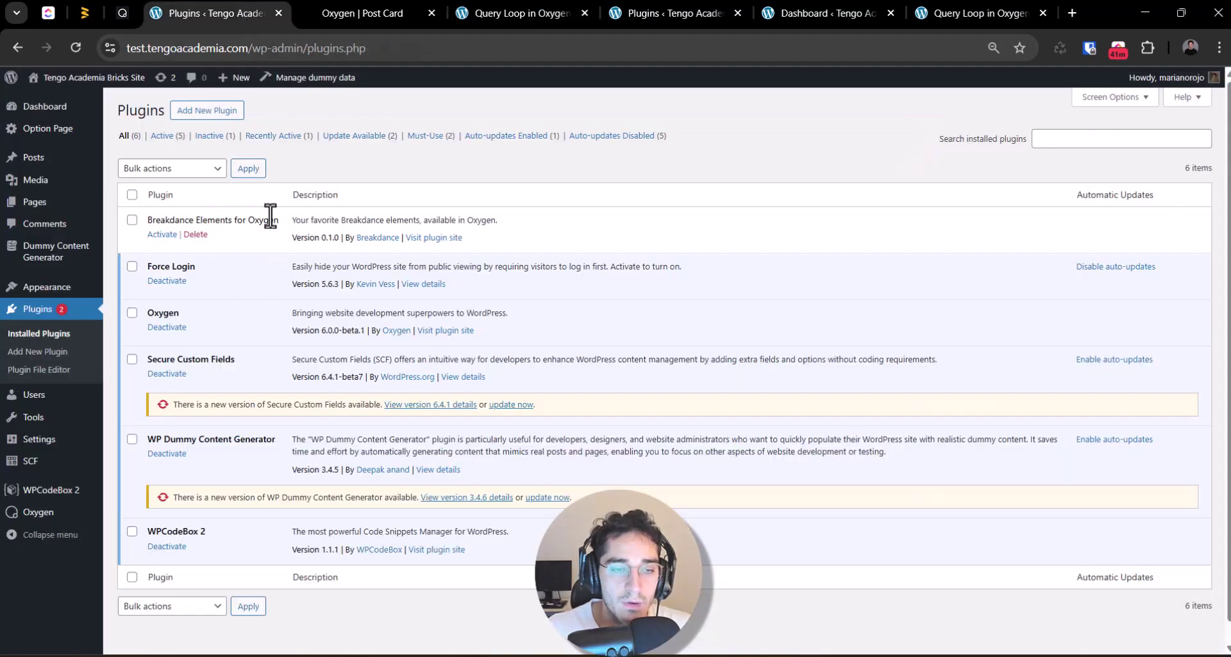
{"action": "triple_click", "coordinate": [272, 215]}
{"action": "double_click", "coordinate": [316, 220]}
{"action": "left_click", "coordinate": [522, 13]}
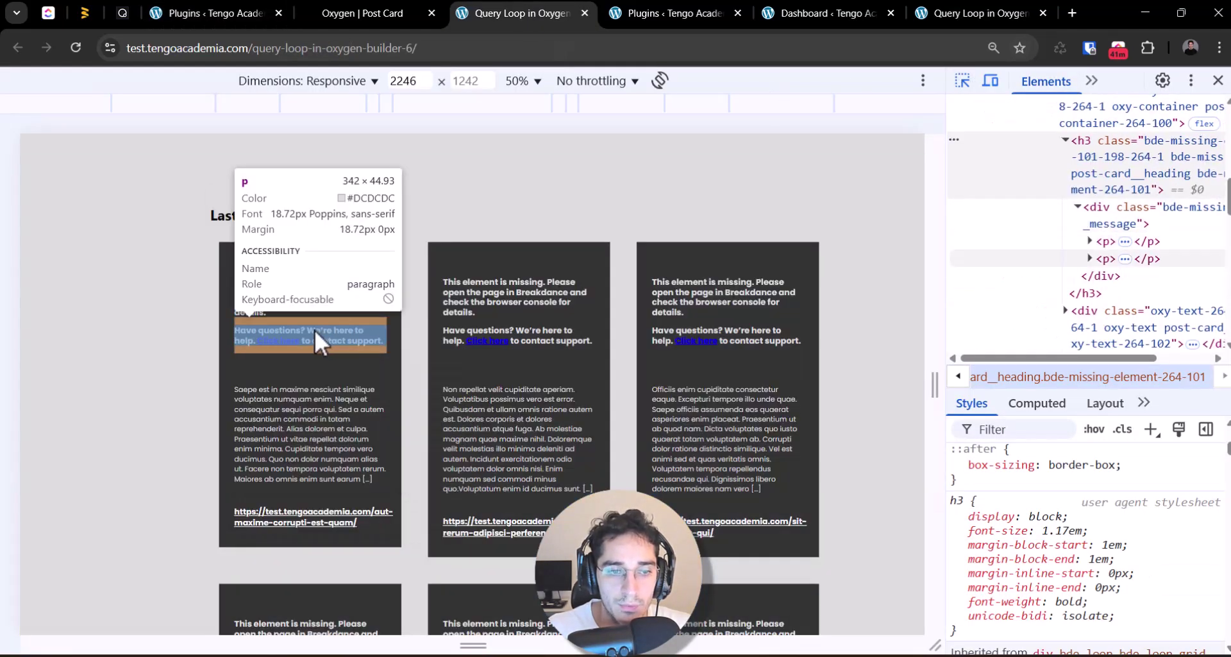
{"action": "left_click", "coordinate": [317, 314]}
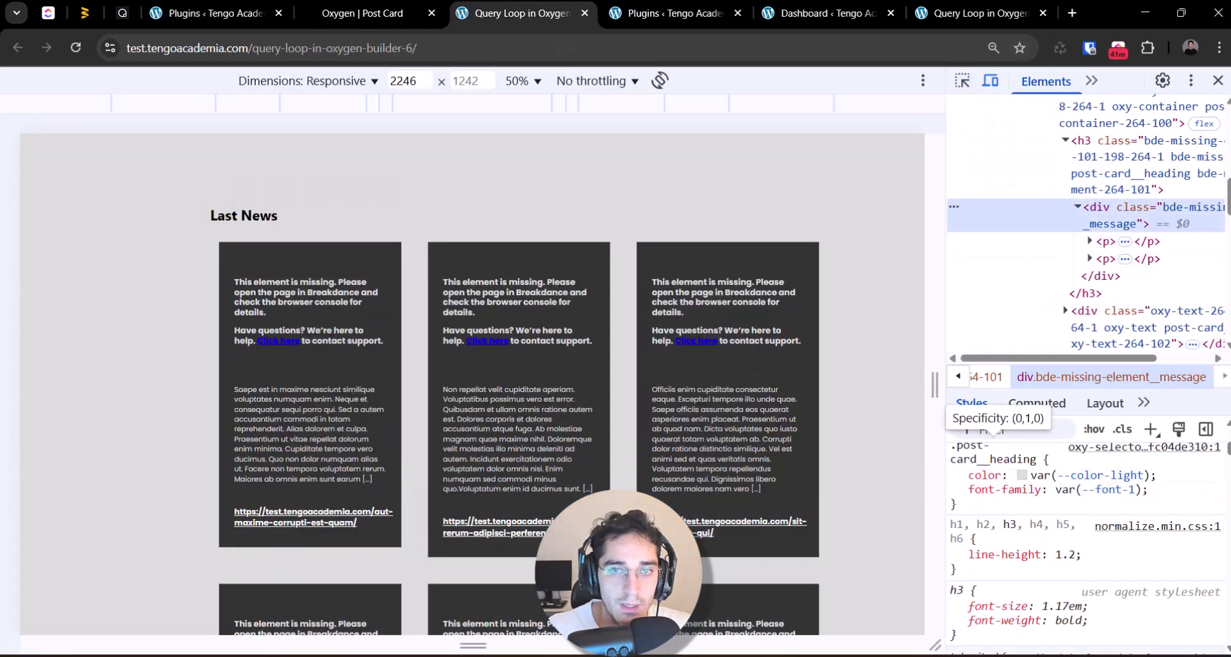
{"action": "left_click", "coordinate": [1220, 78]}
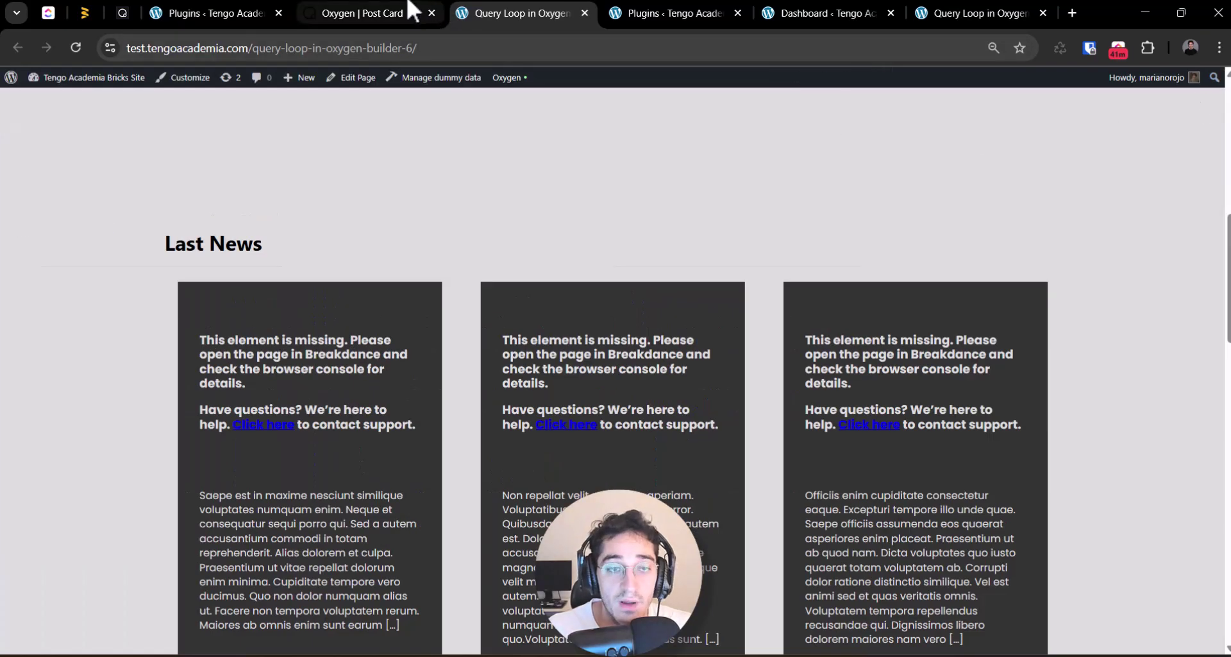
- Delete the post-card__heading and text-1 elements from the Post Card component
{"action": "left_click", "coordinate": [269, 14]}
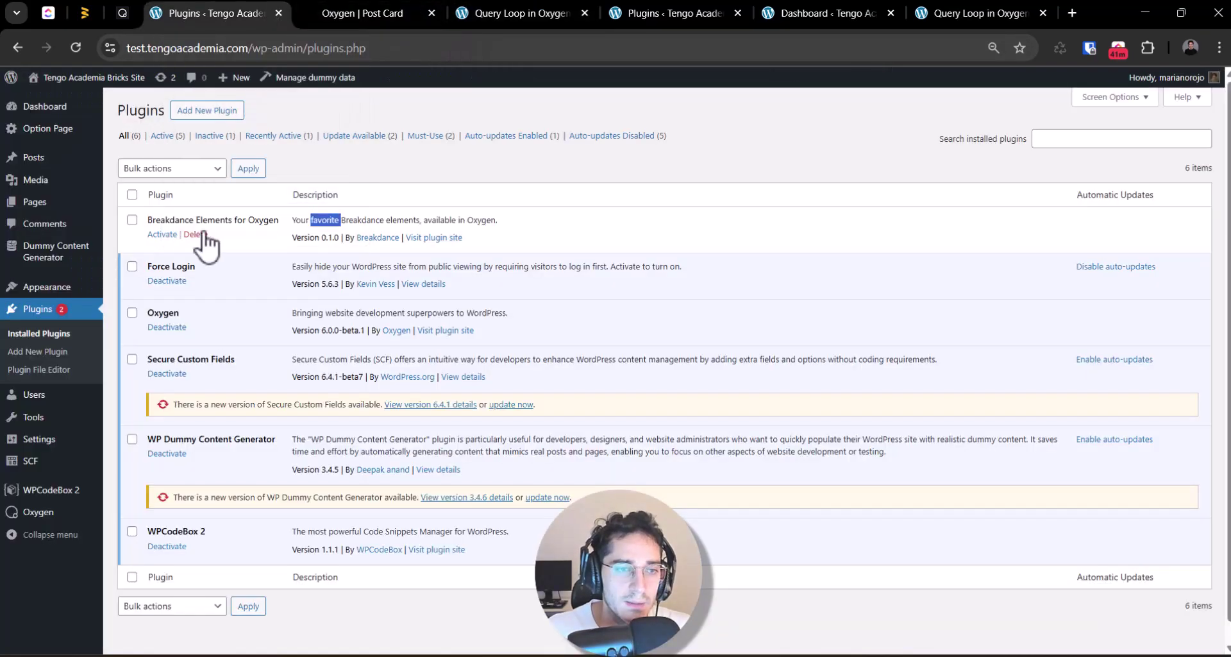
{"action": "left_click", "coordinate": [384, 11]}
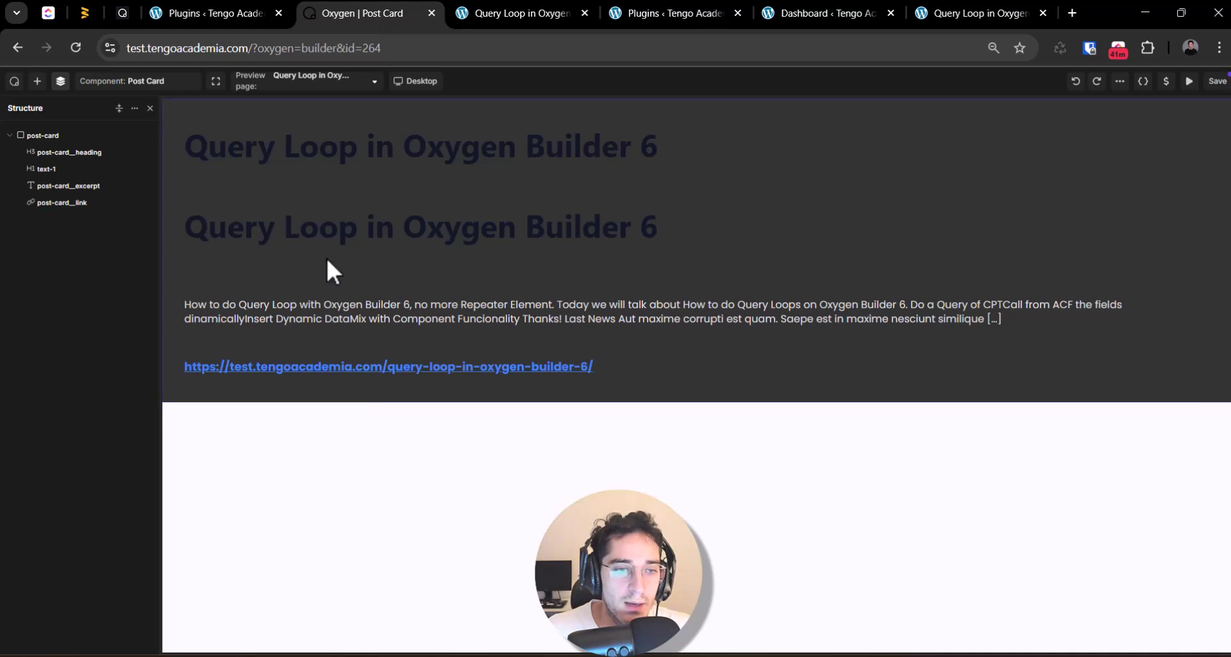
{"action": "left_click", "coordinate": [286, 138]}
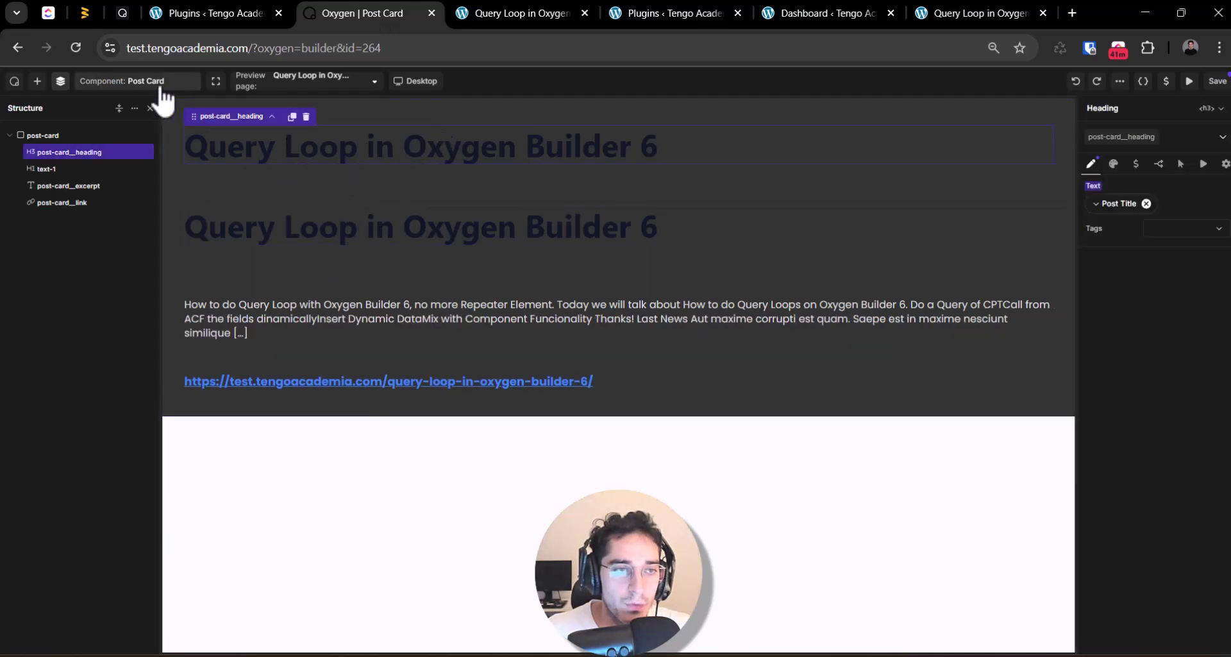
{"action": "left_click", "coordinate": [306, 117]}
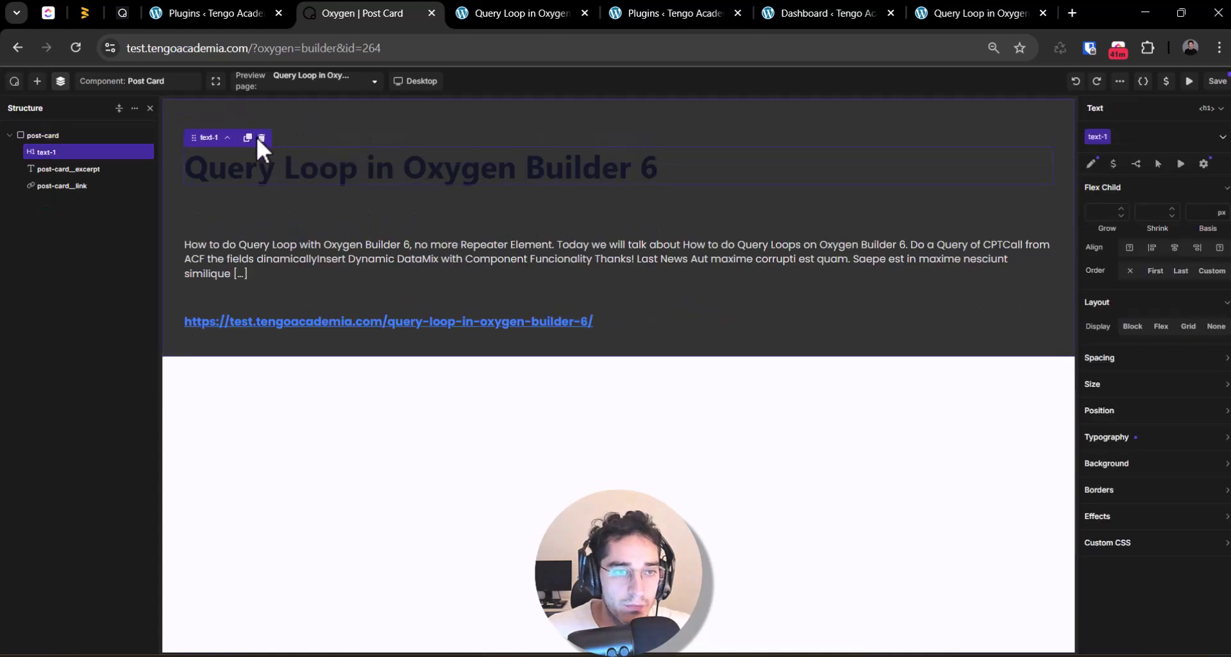
{"action": "left_click", "coordinate": [261, 139]}
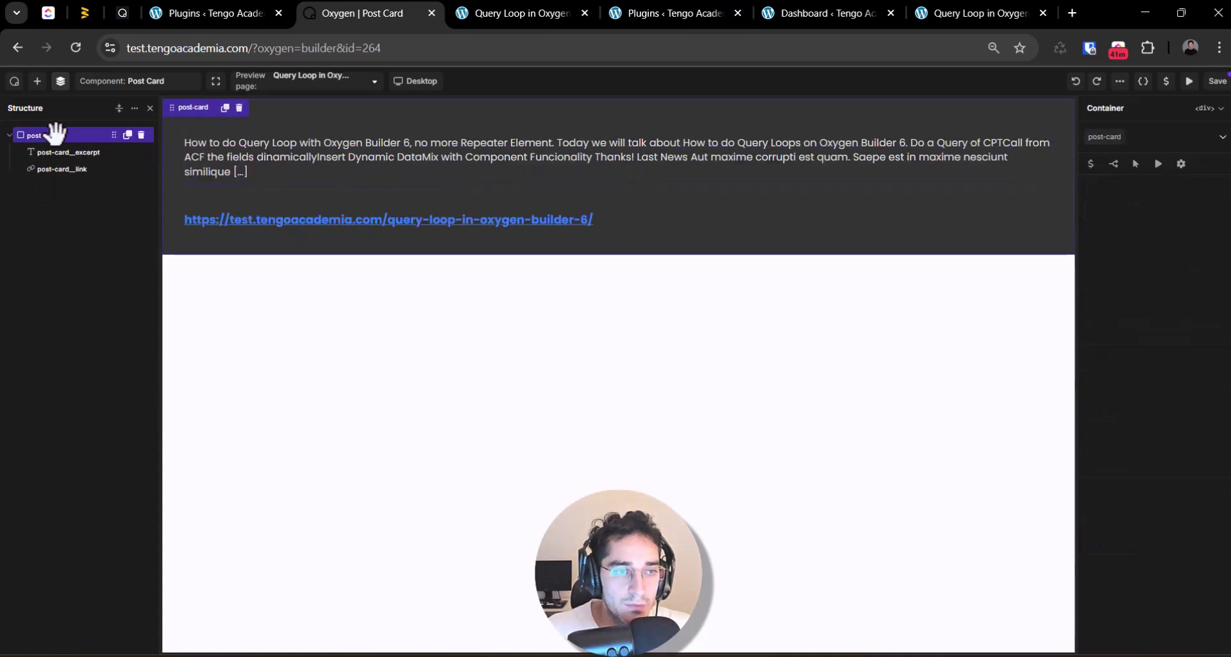
- Add a Text element to the post-card container and move it above the excerpt
{"action": "left_click", "coordinate": [37, 81]}
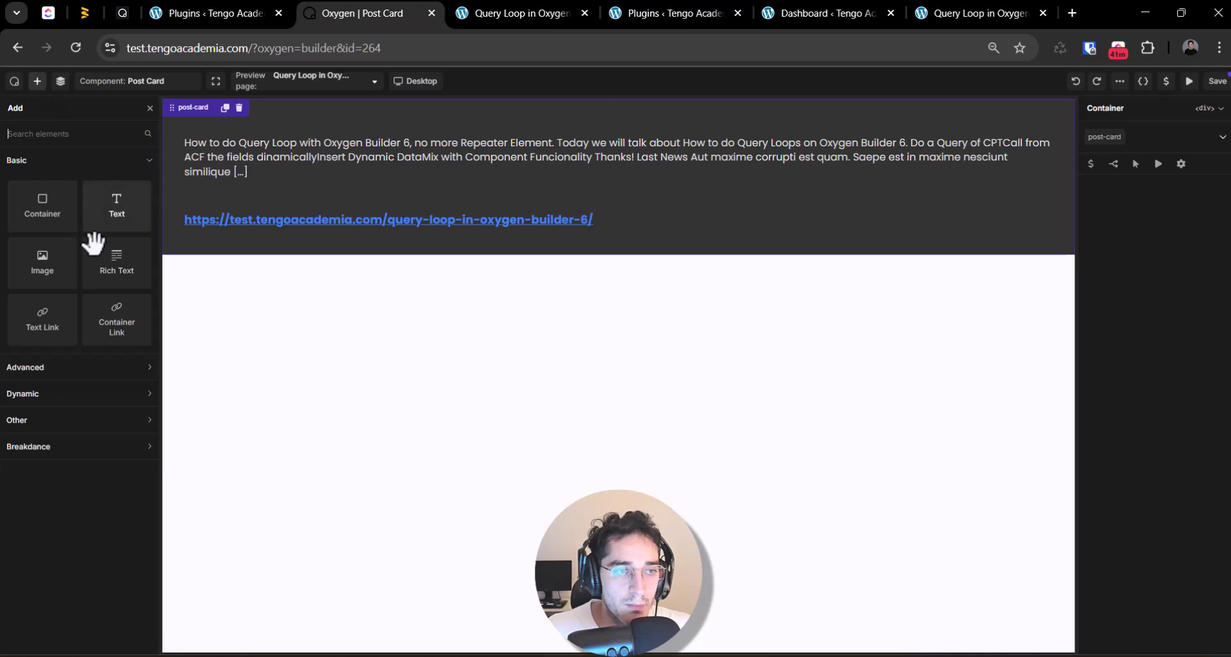
{"action": "left_click", "coordinate": [111, 215]}
{"action": "left_click", "coordinate": [60, 81]}
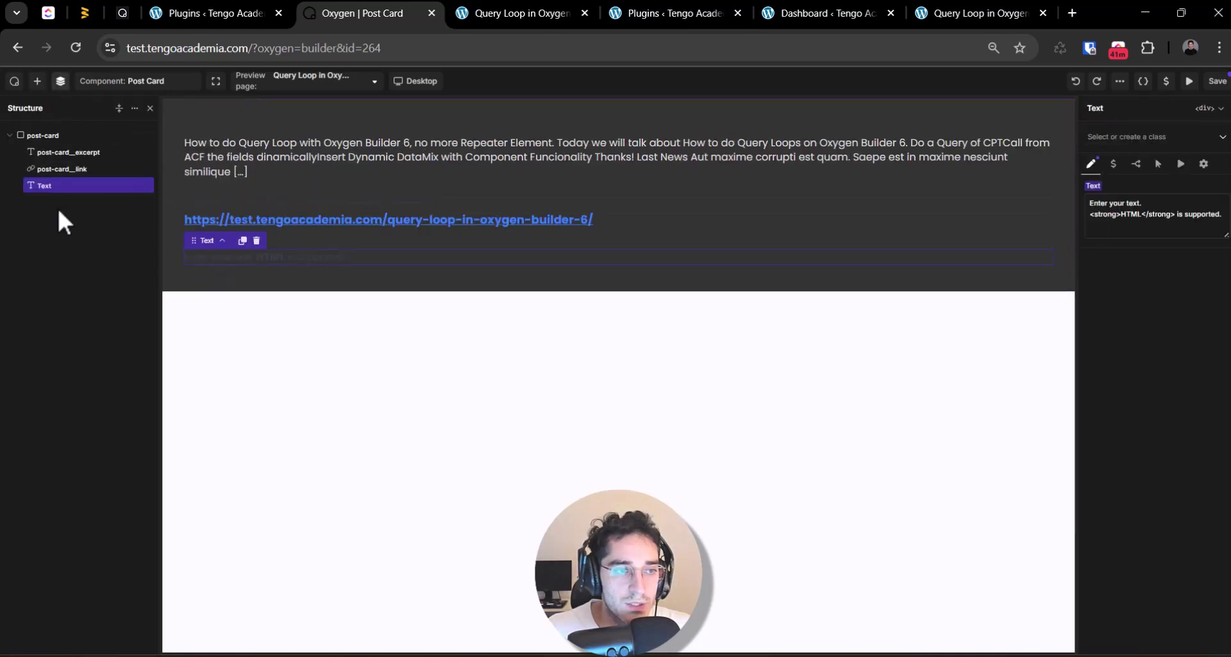
{"action": "left_click_drag", "start_coordinate": [51, 185], "coordinate": [56, 138]}
- Set the new Text element's tag to h3 and assign it the existing post-card__heading class
{"action": "left_click", "coordinate": [285, 195]}
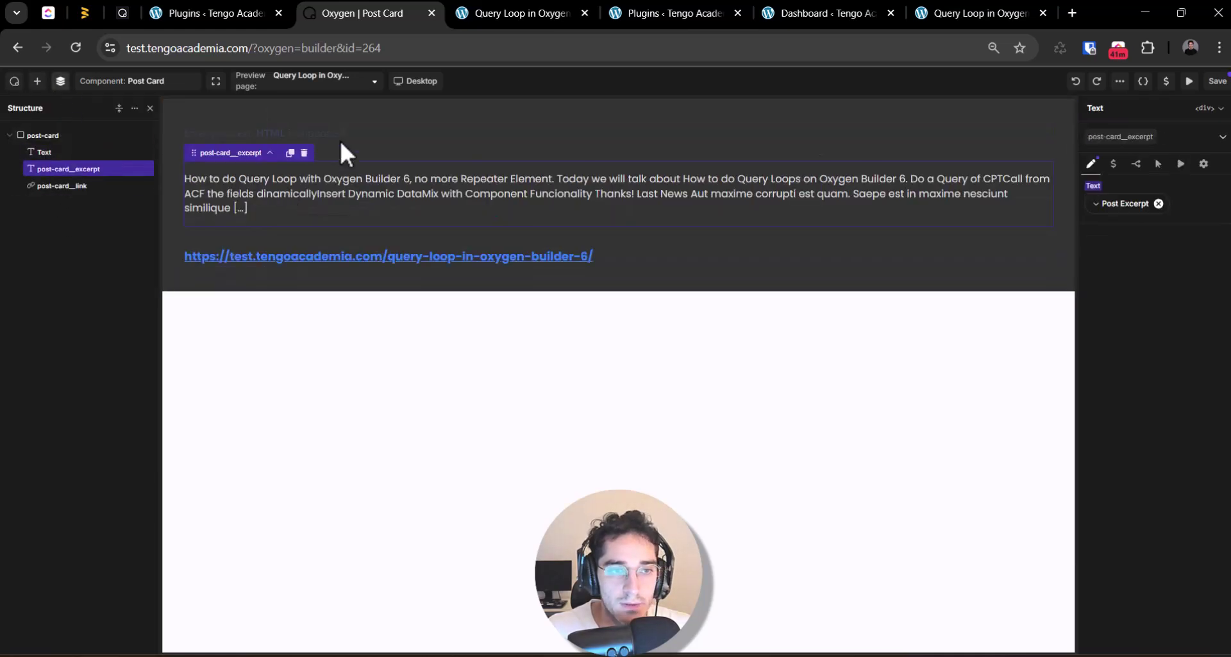
{"action": "left_click", "coordinate": [340, 135]}
{"action": "left_click", "coordinate": [1223, 107]}
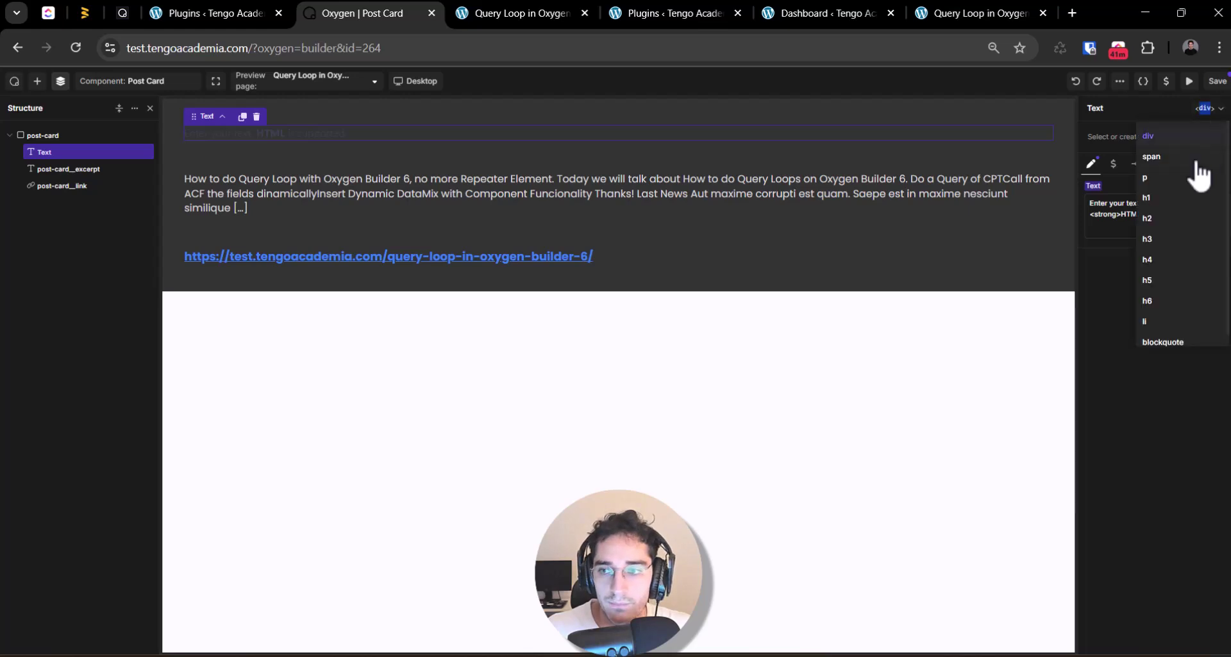
{"action": "left_click", "coordinate": [1162, 249]}
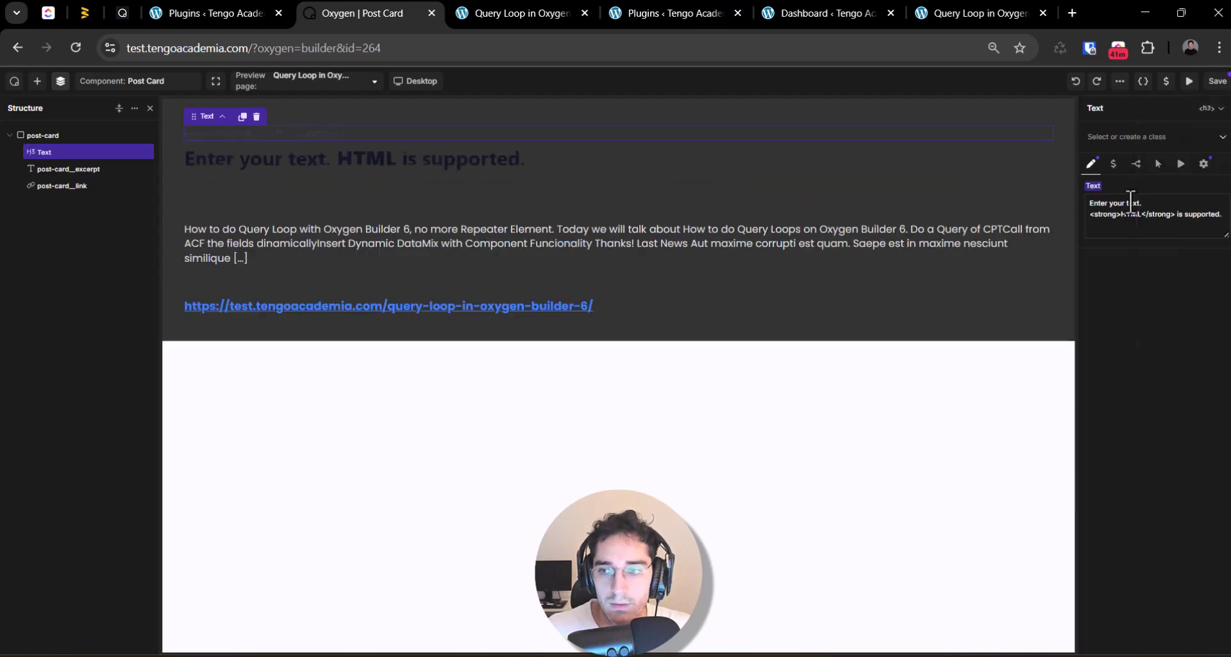
{"action": "left_click", "coordinate": [1123, 137]}
{"action": "type", "text": "card"}
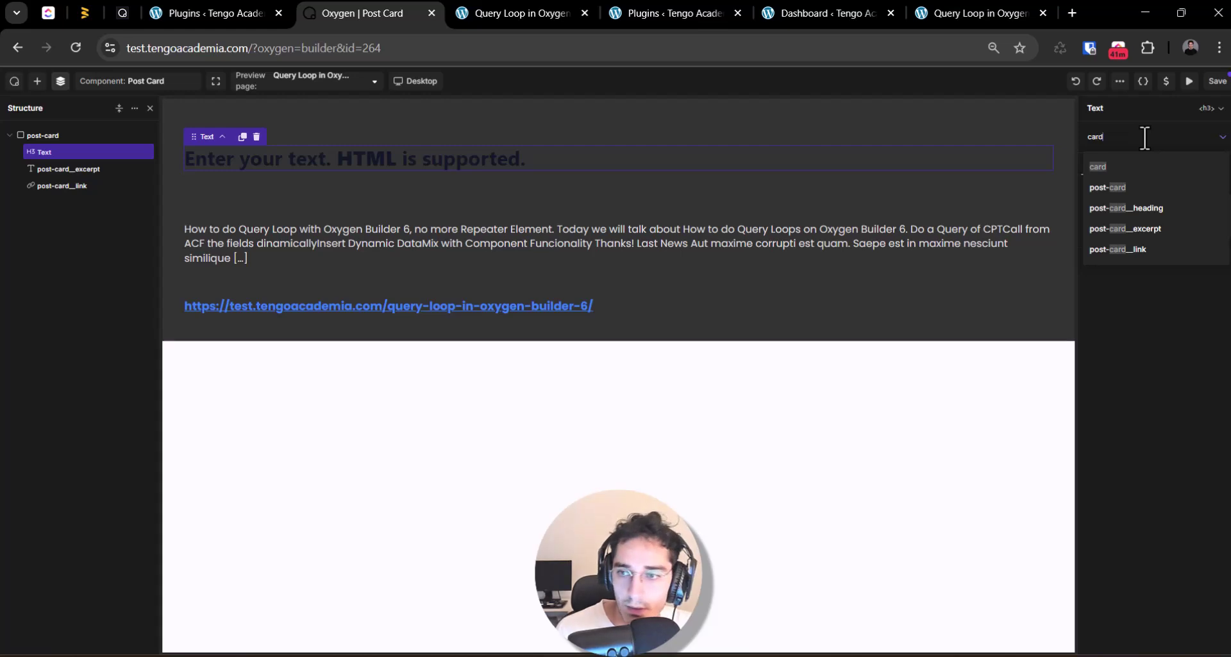
{"action": "left_click", "coordinate": [1161, 209]}
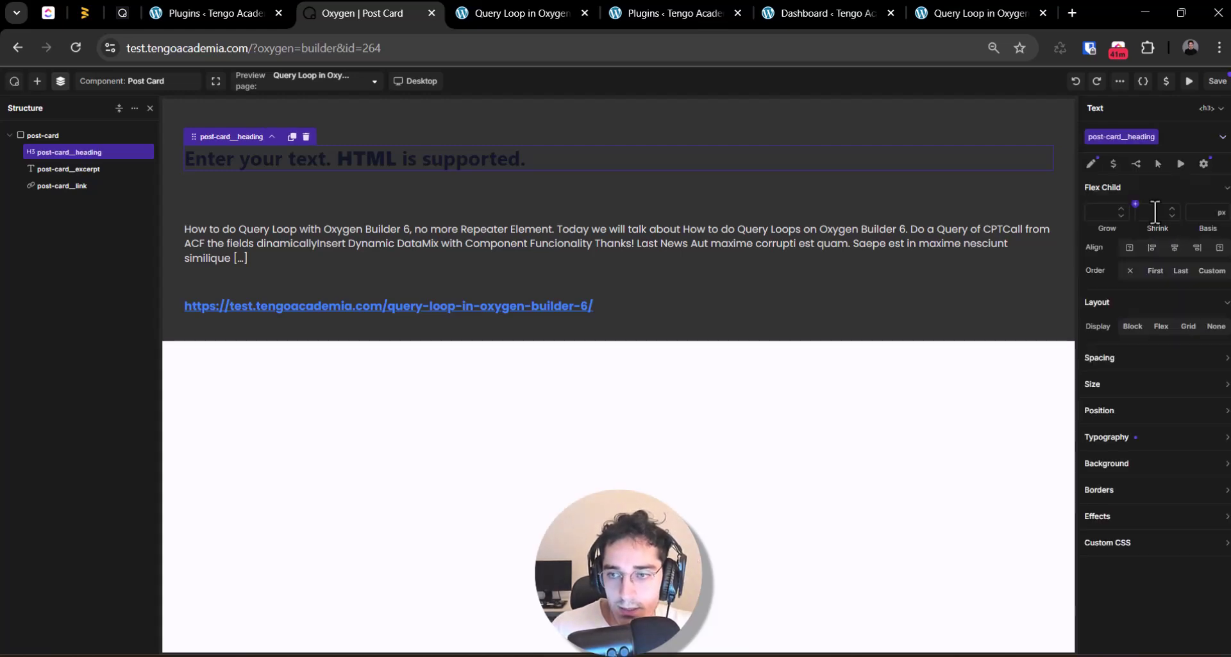
- Check the typography settings of the post-card__heading class, save the component and reload the builder
{"action": "left_click", "coordinate": [1157, 442]}
{"action": "scroll", "coordinate": [1162, 545], "scroll_direction": "down", "scroll_amount": 2}
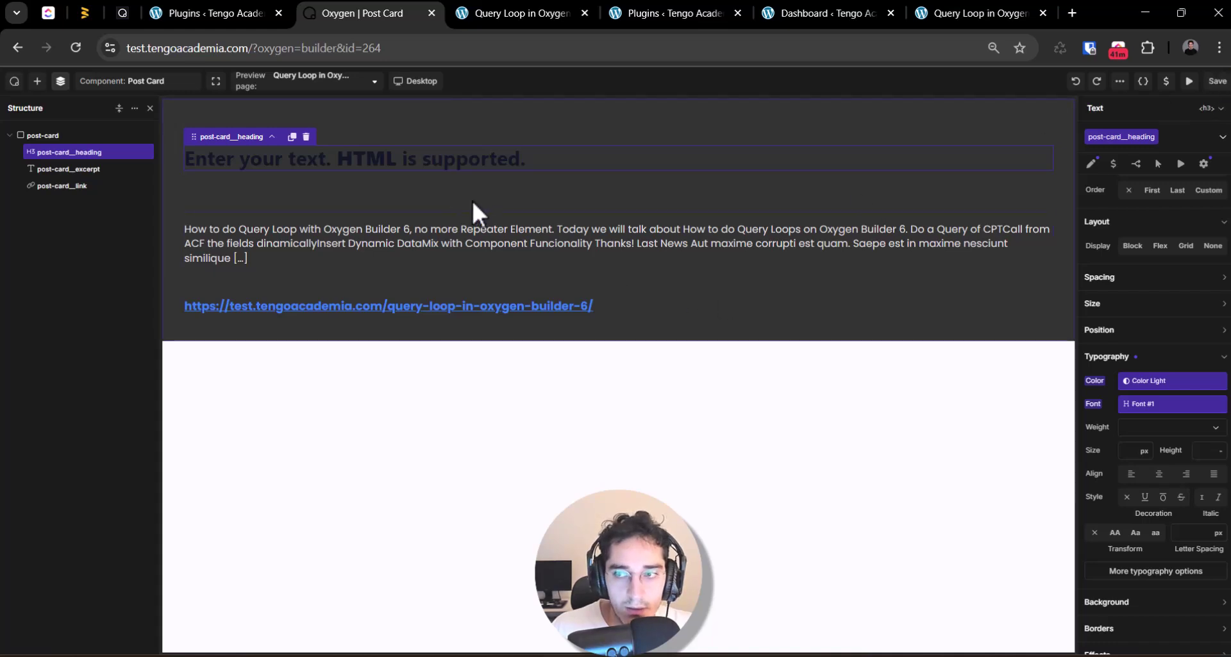
{"action": "key", "text": "F5"}
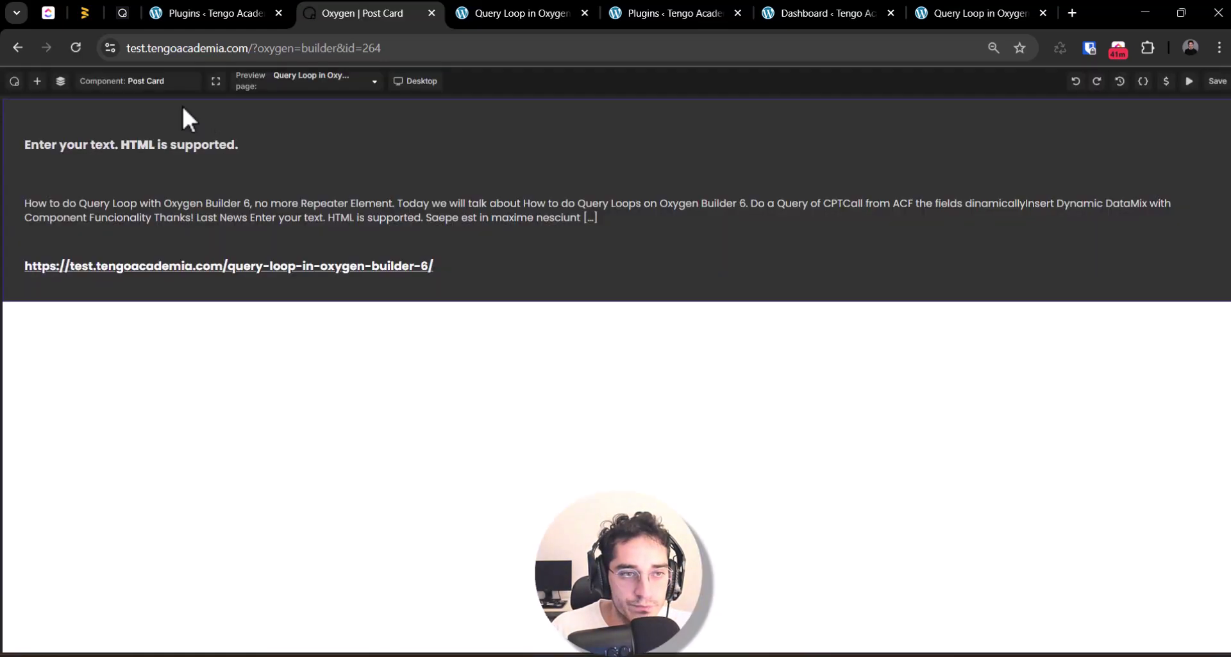
- Replace the card heading's placeholder text with the Post Title dynamic data
{"action": "left_click", "coordinate": [160, 143]}
{"action": "left_click", "coordinate": [61, 81]}
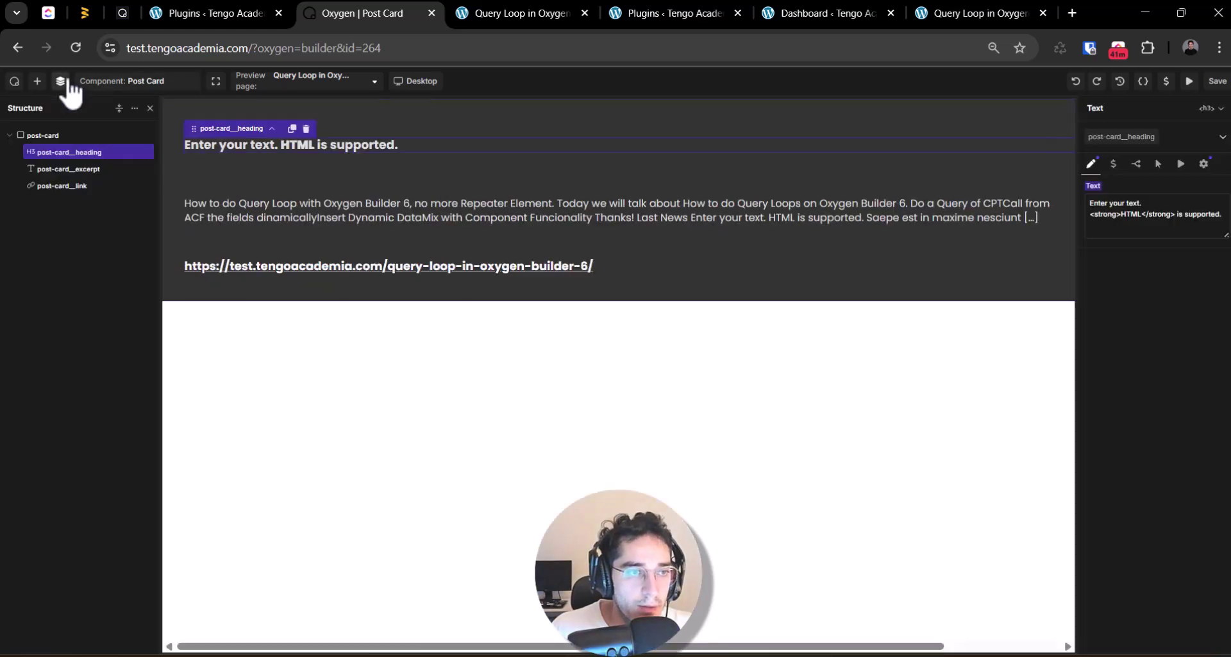
{"action": "triple_click", "coordinate": [1155, 205]}
{"action": "key", "text": "BackSpace"}
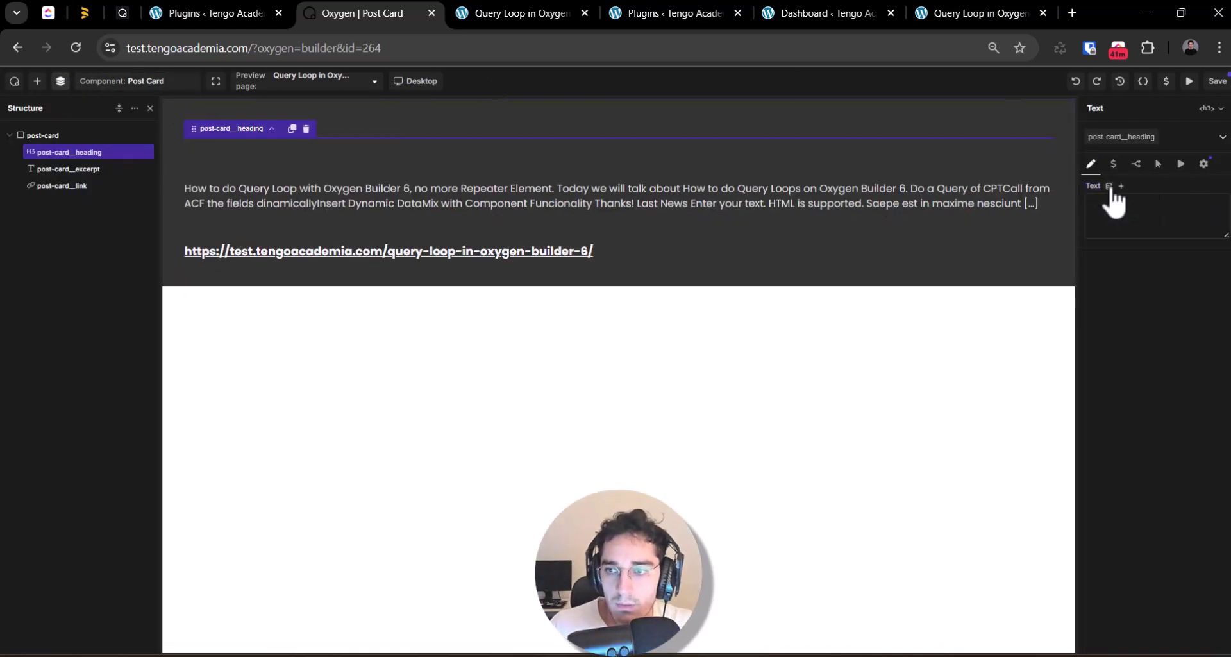
{"action": "left_click", "coordinate": [1109, 185]}
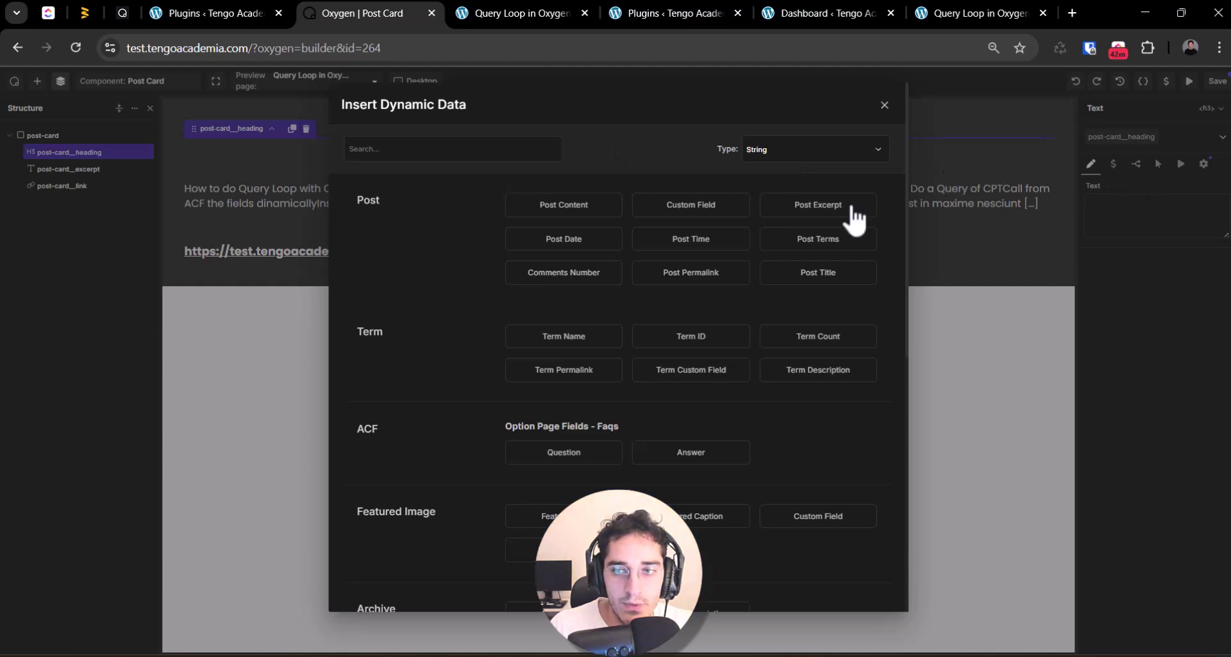
{"action": "left_click", "coordinate": [782, 272]}
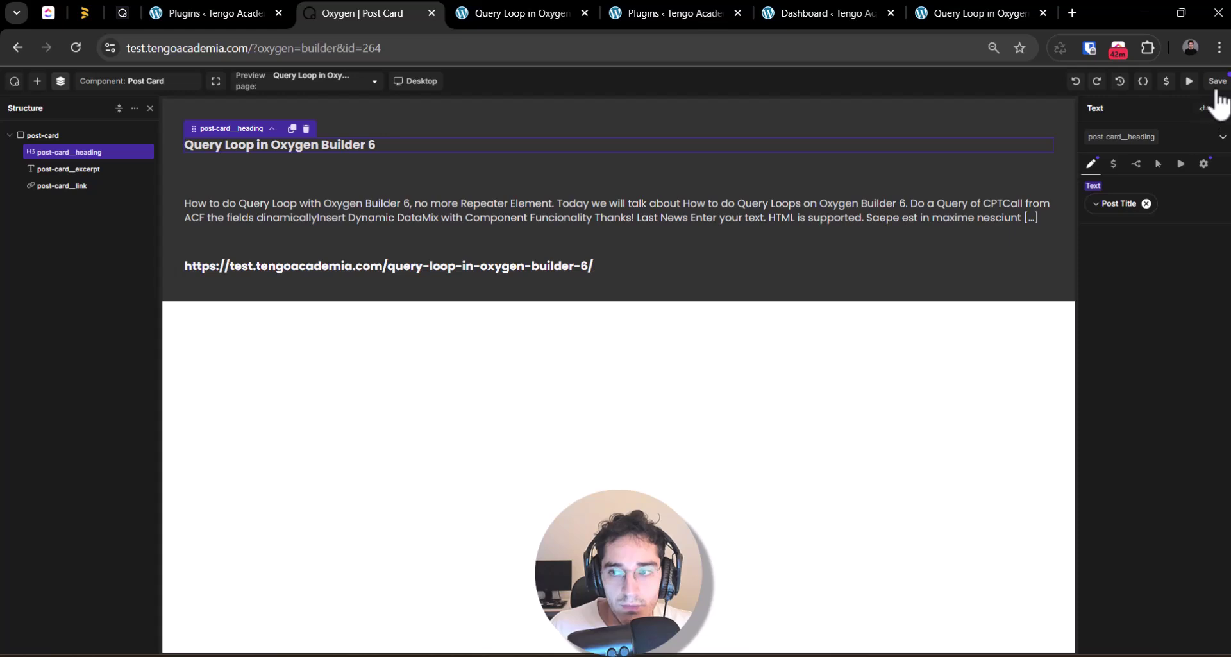
- Save the component, check the card titles and excerpts on the published page and test a card's link
{"action": "left_click", "coordinate": [231, 170]}
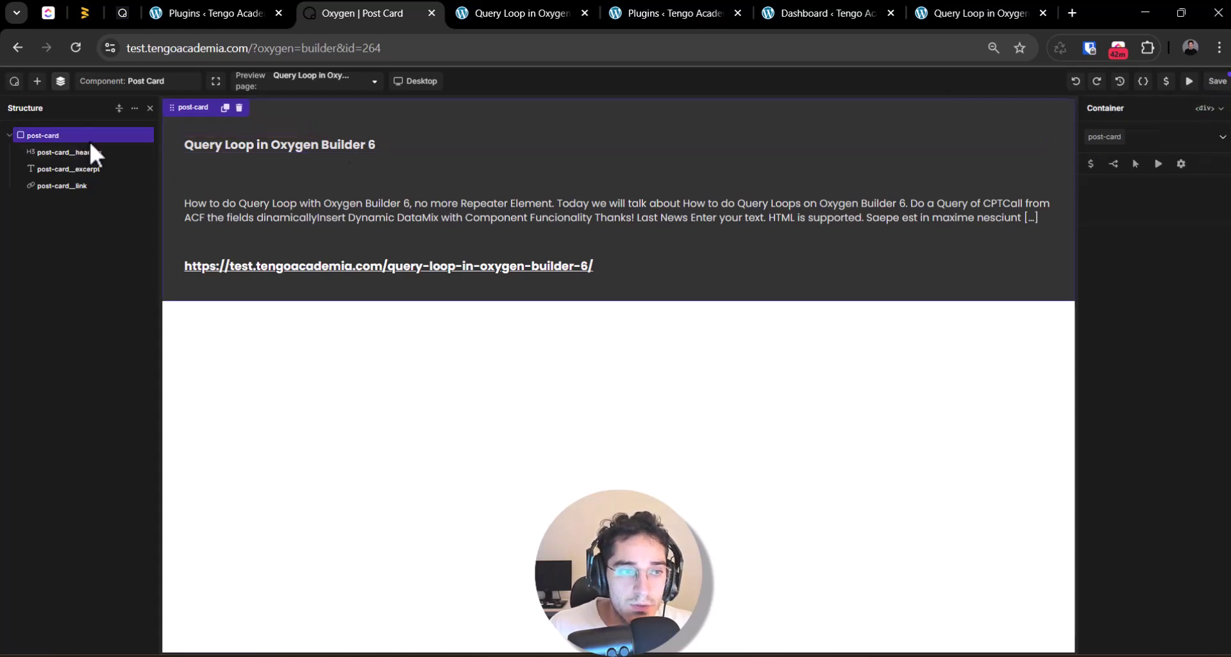
{"action": "left_click", "coordinate": [1217, 81]}
{"action": "key", "text": "ctrl+Tab"}
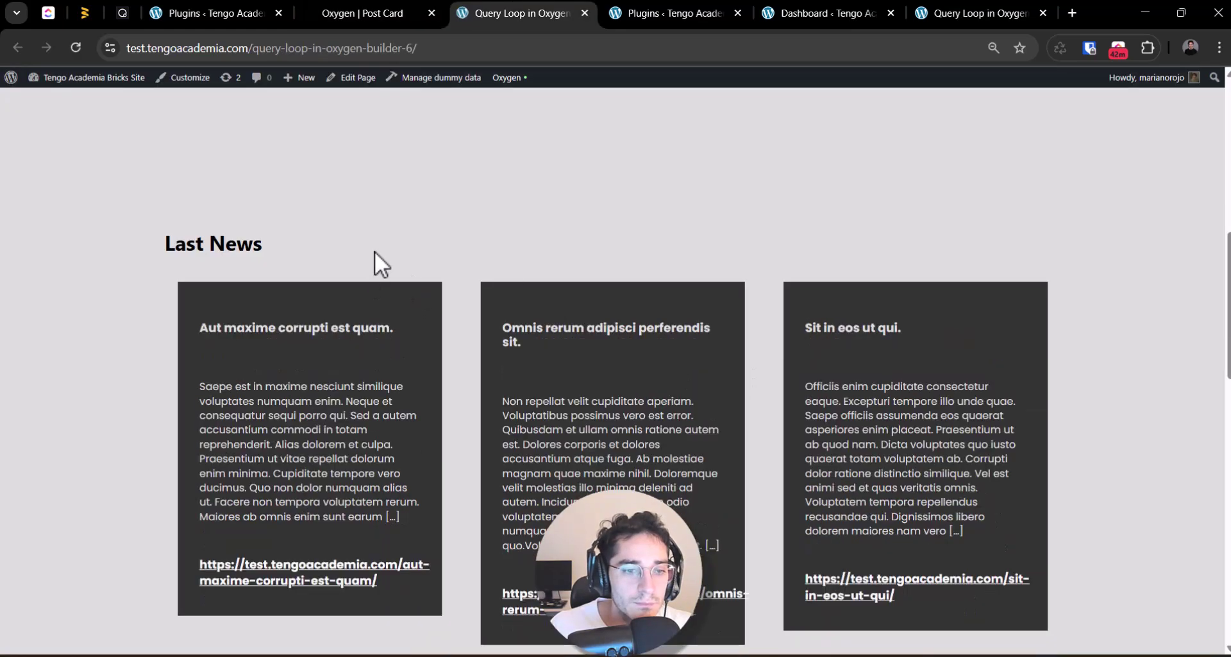
{"action": "triple_click", "coordinate": [332, 321]}
{"action": "left_click_drag", "start_coordinate": [268, 401], "coordinate": [271, 411]}
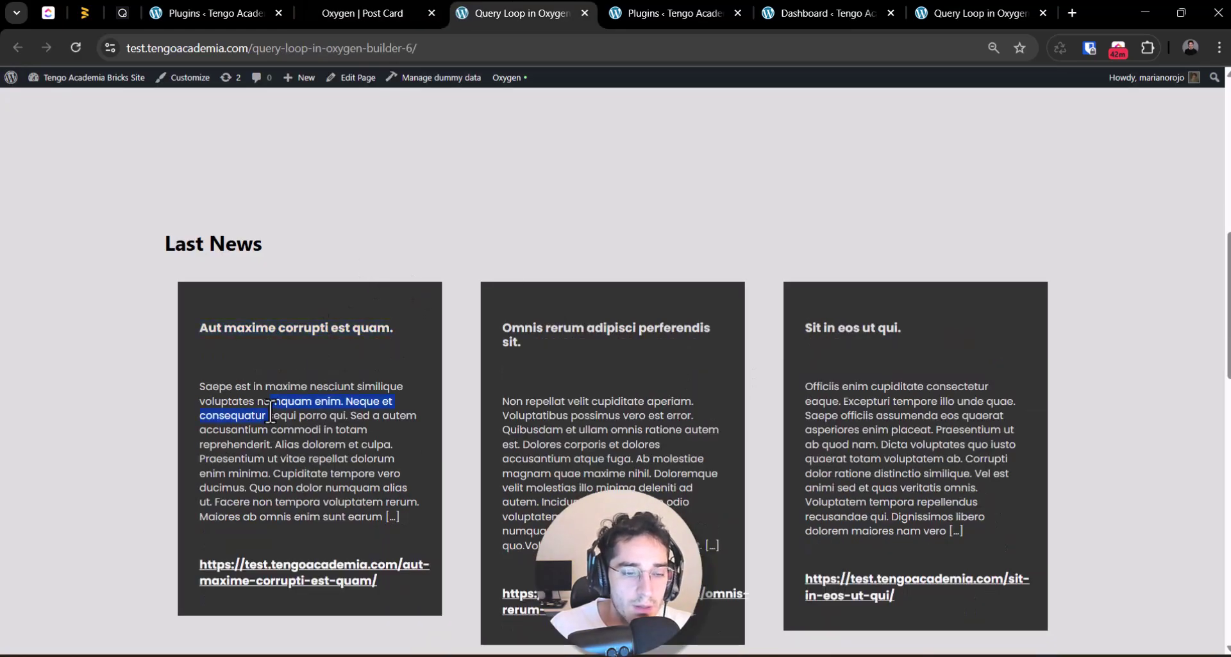
{"action": "triple_click", "coordinate": [257, 328]}
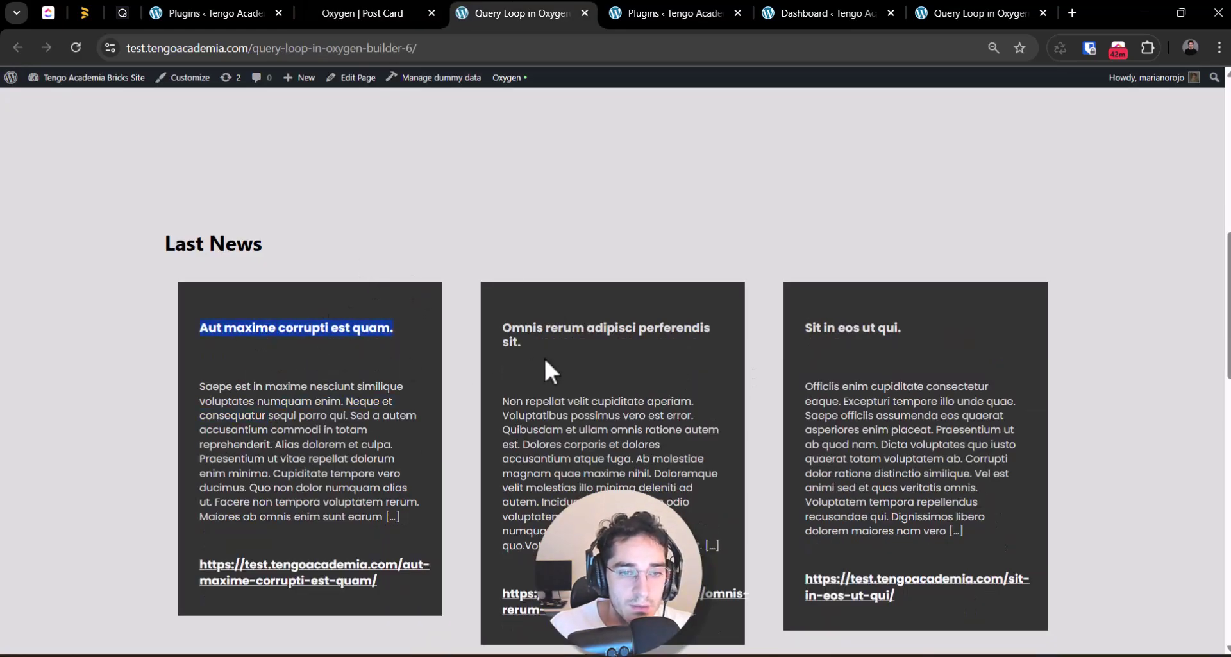
{"action": "triple_click", "coordinate": [319, 443]}
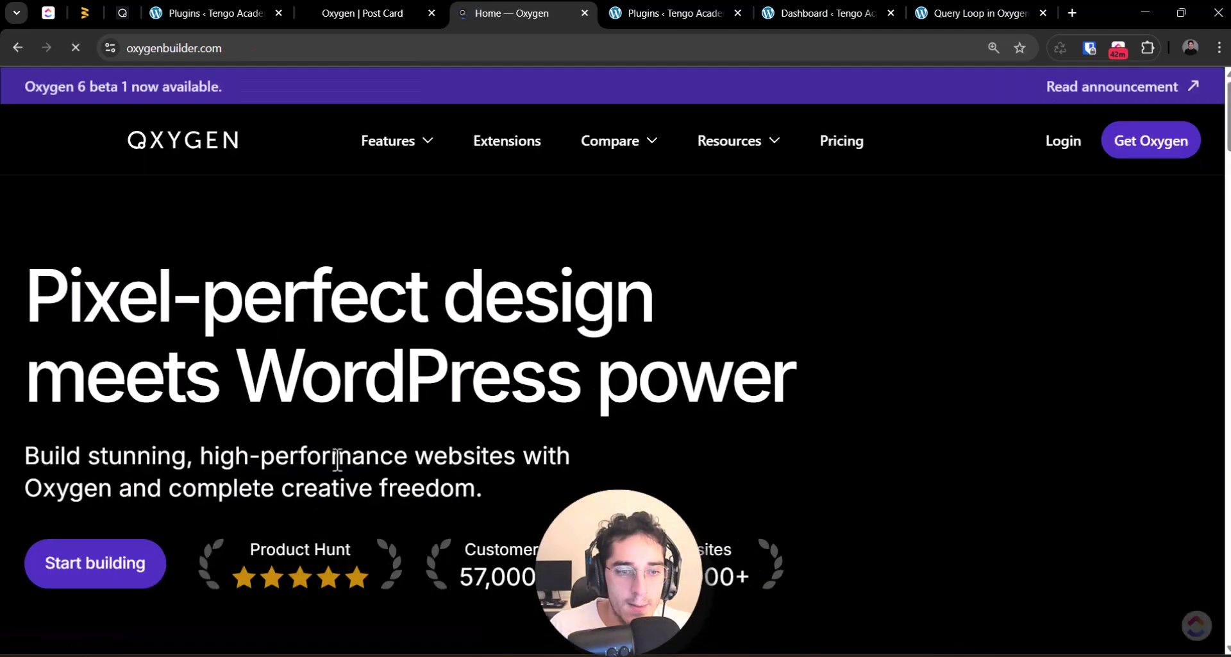
{"action": "key", "text": "alt+Left"}
- Replace the URL of the Post Card's text link with the Post Permalink dynamic data
{"action": "left_click", "coordinate": [359, 15]}
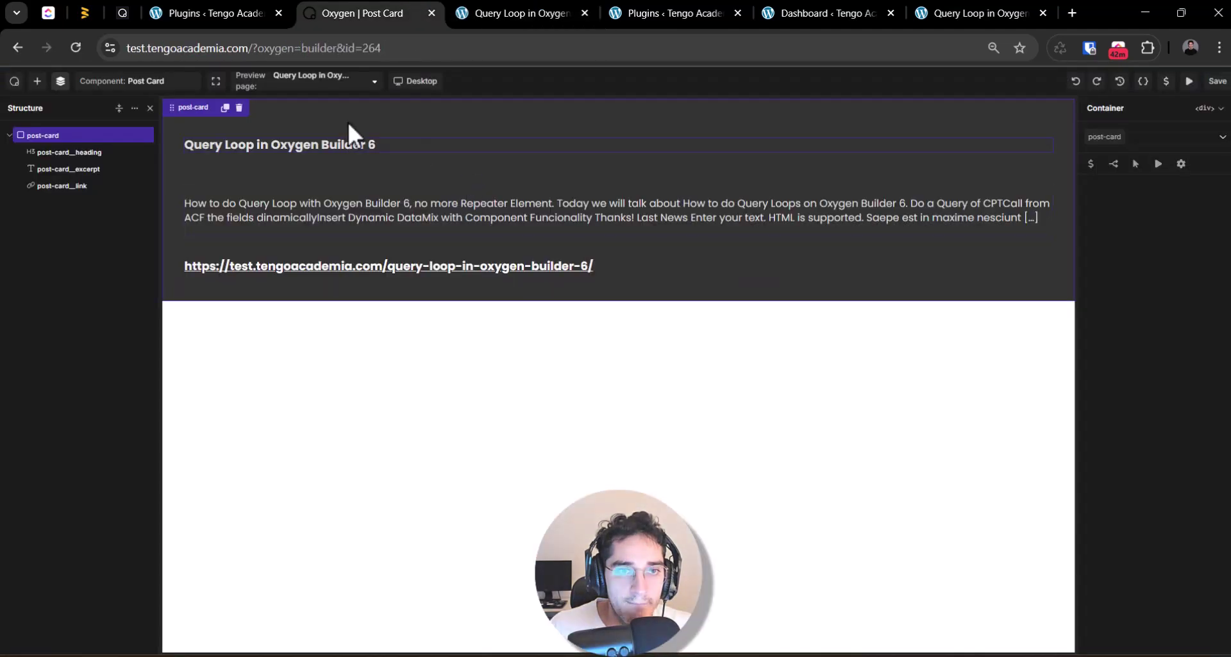
{"action": "left_click", "coordinate": [97, 186]}
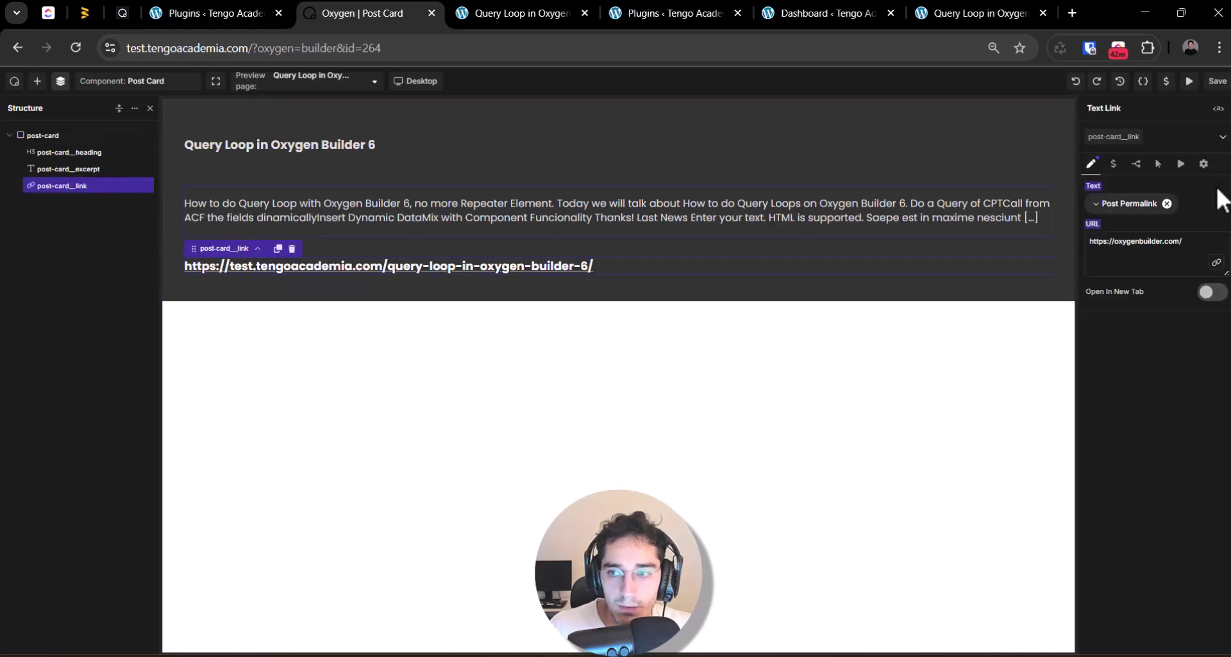
{"action": "key", "text": "ctrl+a"}
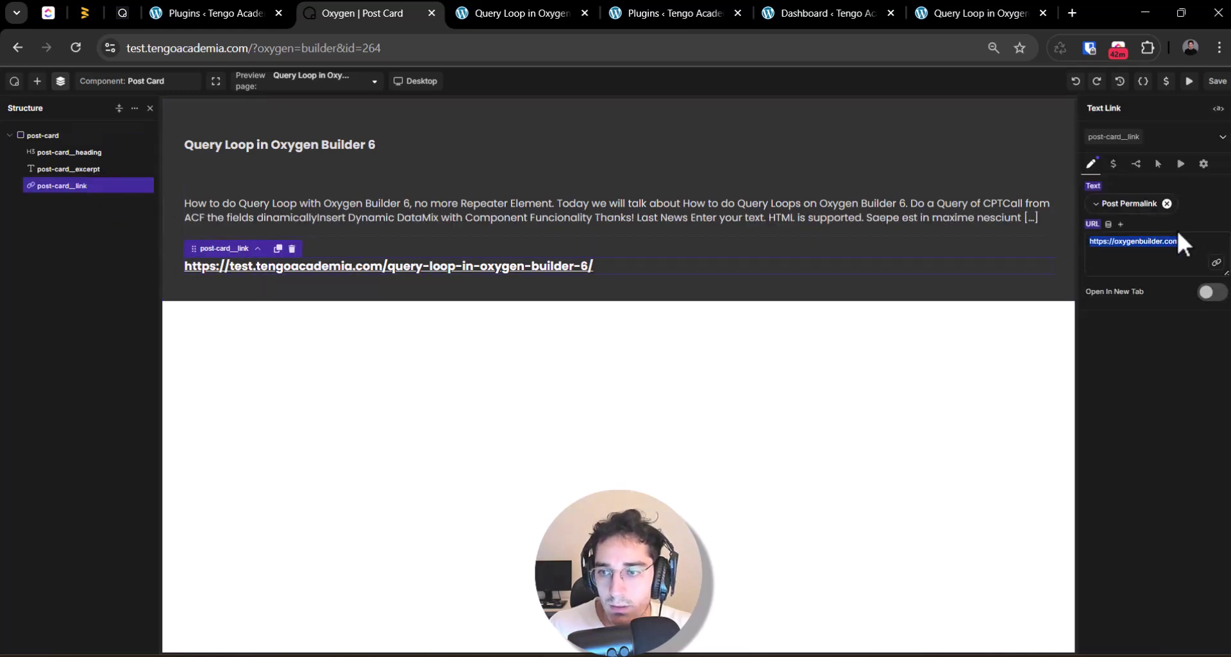
{"action": "key", "text": "BackSpace"}
{"action": "left_click", "coordinate": [1109, 225]}
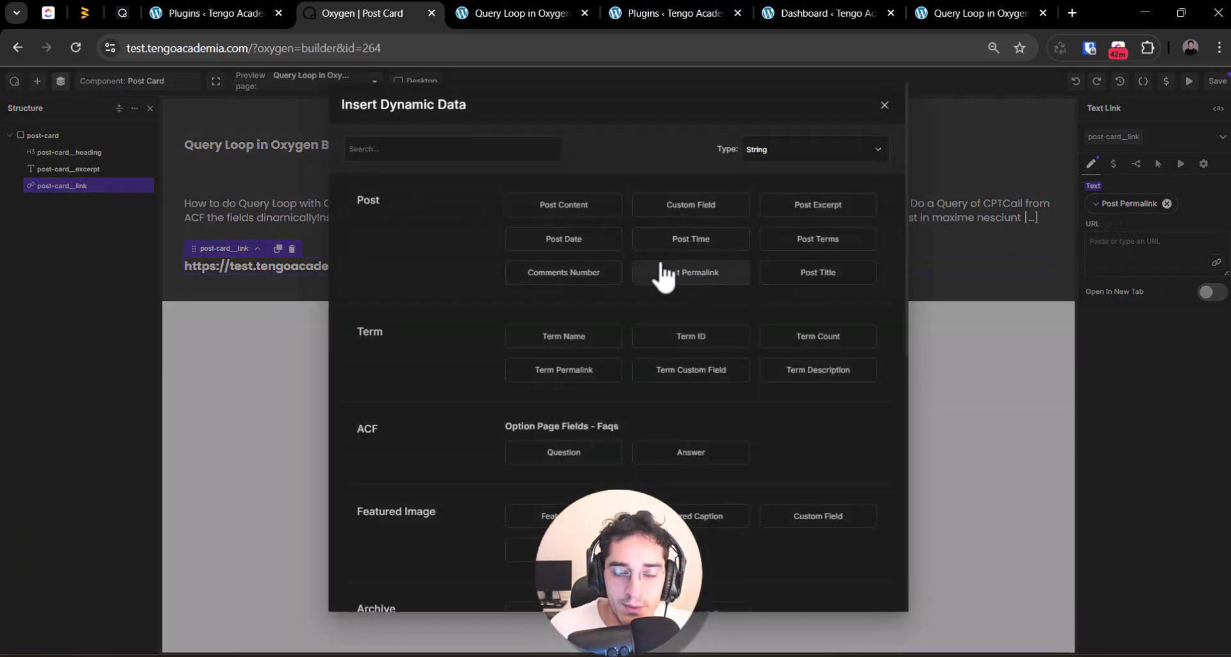
{"action": "left_click", "coordinate": [692, 272]}
- Replace the link's dynamic text with "View More" and save the component
{"action": "left_click", "coordinate": [1167, 203]}
{"action": "left_click", "coordinate": [1150, 225]}
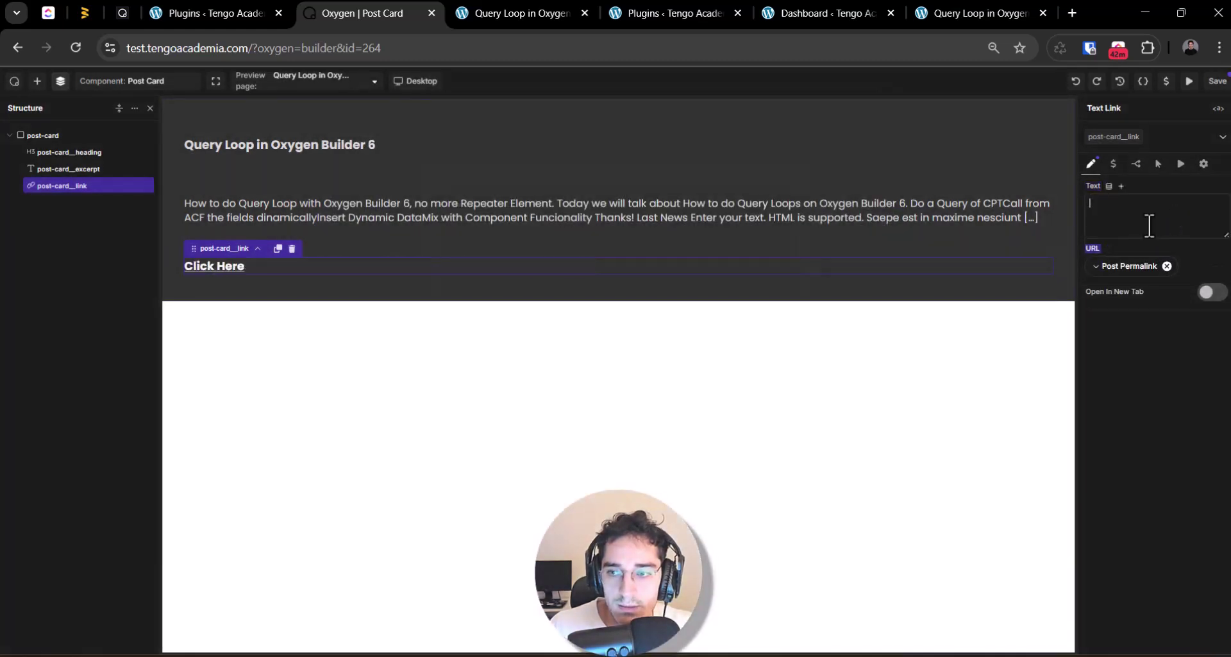
{"action": "type", "text": "View More"}
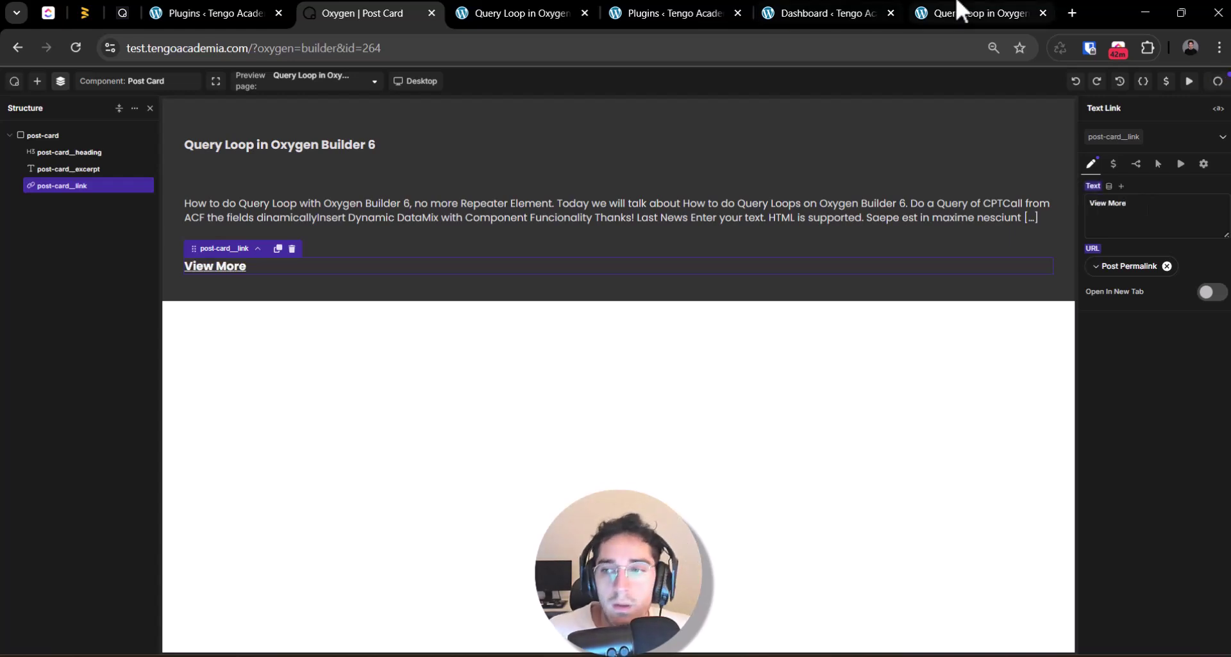
- Examine the View More links on the published page, follow the first card's link and check the address of the opened post
{"action": "key", "text": "ctrl+Tab"}
{"action": "left_click", "coordinate": [334, 483]}
{"action": "scroll", "coordinate": [330, 462], "scroll_direction": "down", "scroll_amount": 1}
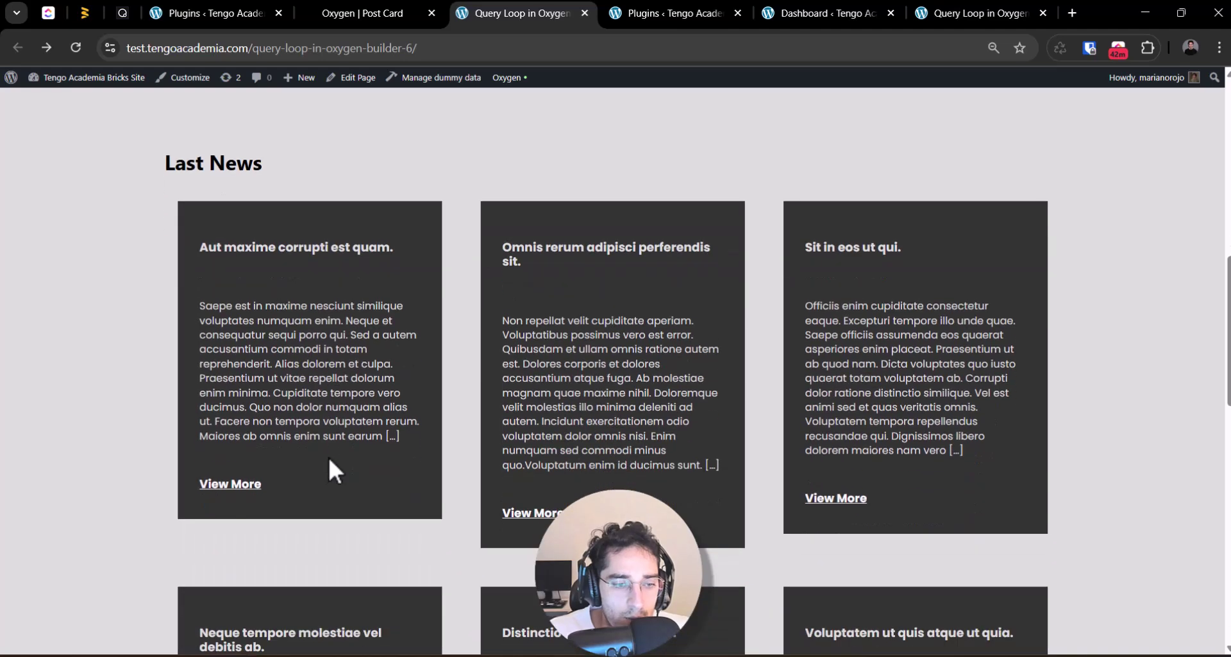
{"action": "left_click", "coordinate": [340, 442]}
{"action": "key", "text": "alt+Left"}
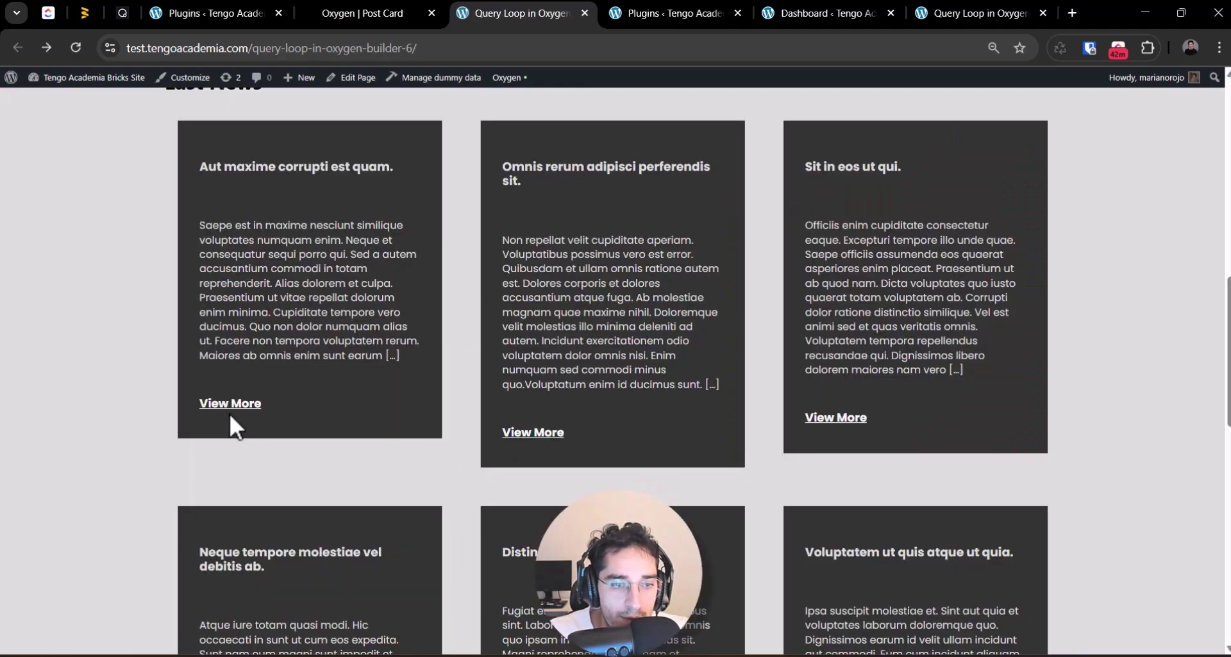
{"action": "left_click", "coordinate": [221, 404]}
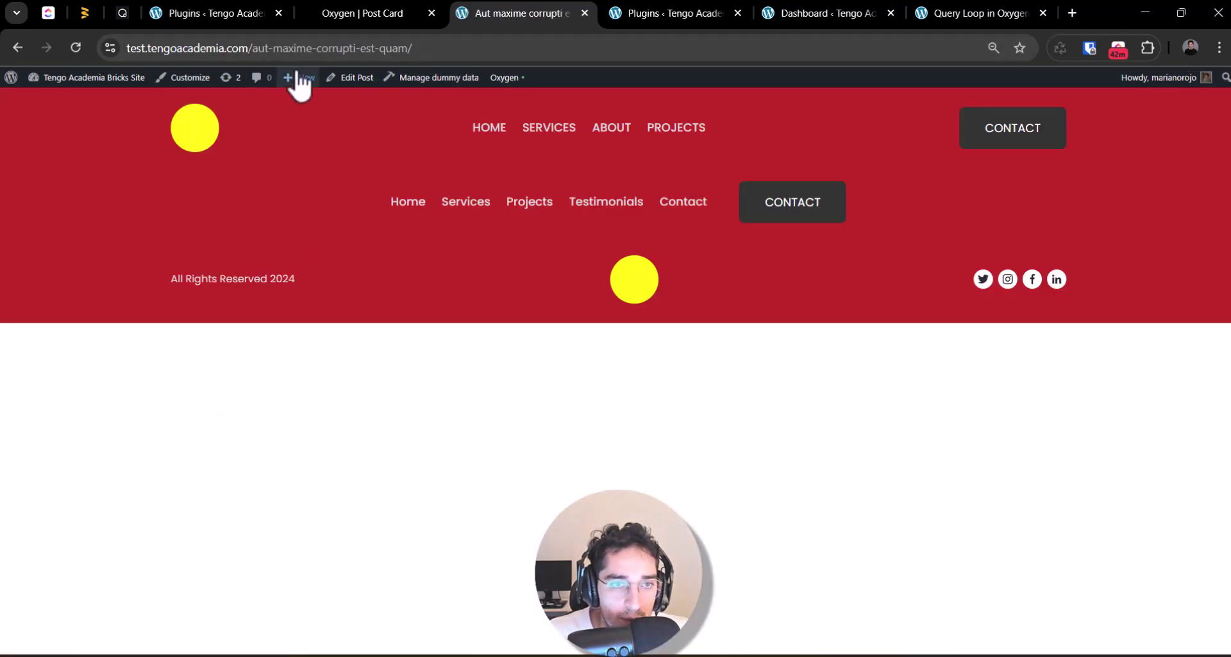
{"action": "double_click", "coordinate": [300, 50]}
{"action": "double_click", "coordinate": [300, 50]}
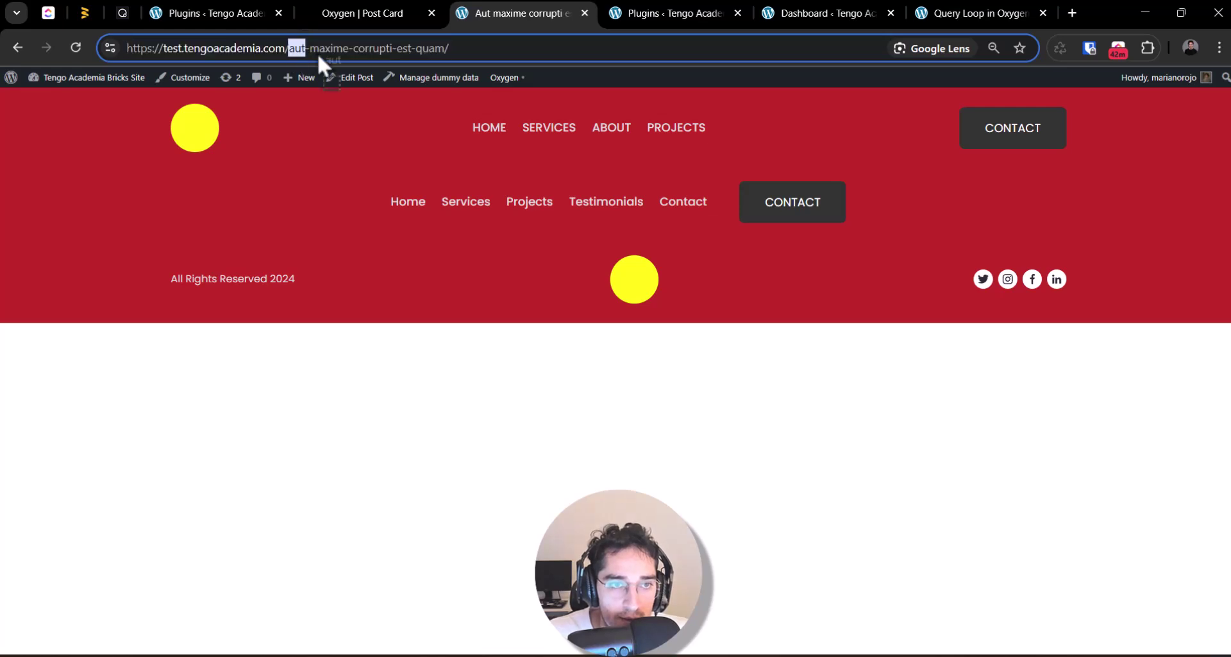
{"action": "left_click_drag", "start_coordinate": [298, 53], "coordinate": [569, 376]}
{"action": "left_click", "coordinate": [572, 345]}
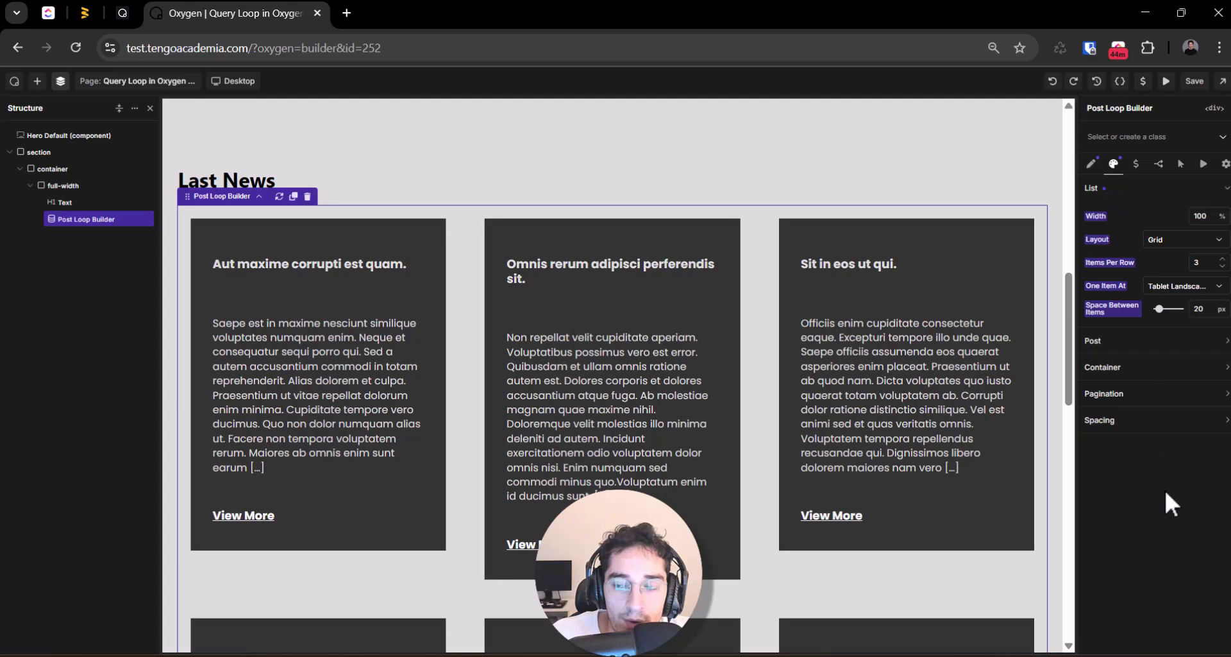
- Try a purple #BD45FF background on the loop's posts and undo it
{"action": "left_click", "coordinate": [1117, 349]}
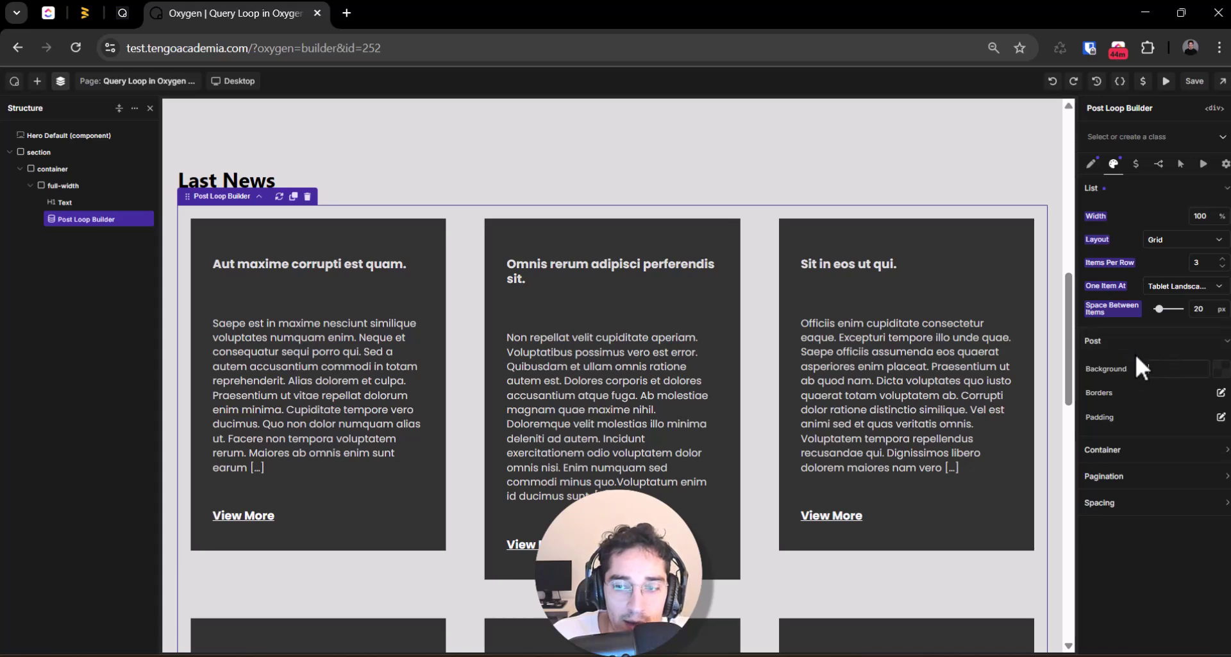
{"action": "left_click", "coordinate": [1222, 369]}
{"action": "left_click_drag", "start_coordinate": [1174, 440], "coordinate": [1190, 400]}
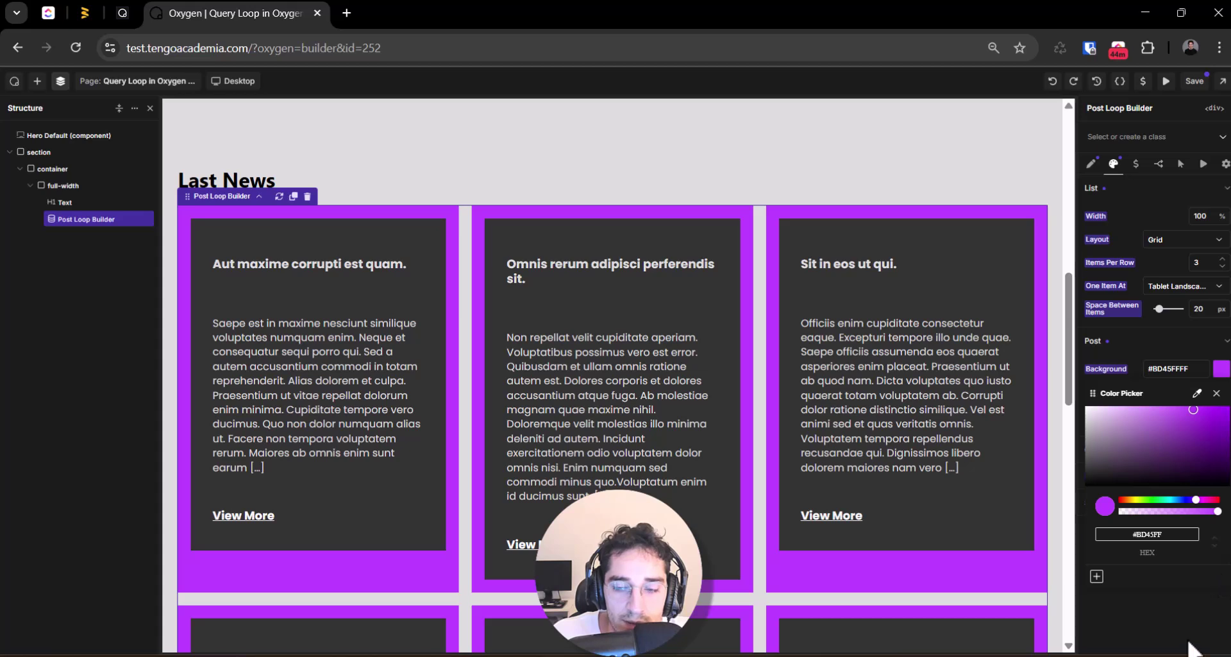
{"action": "key", "text": "Escape"}
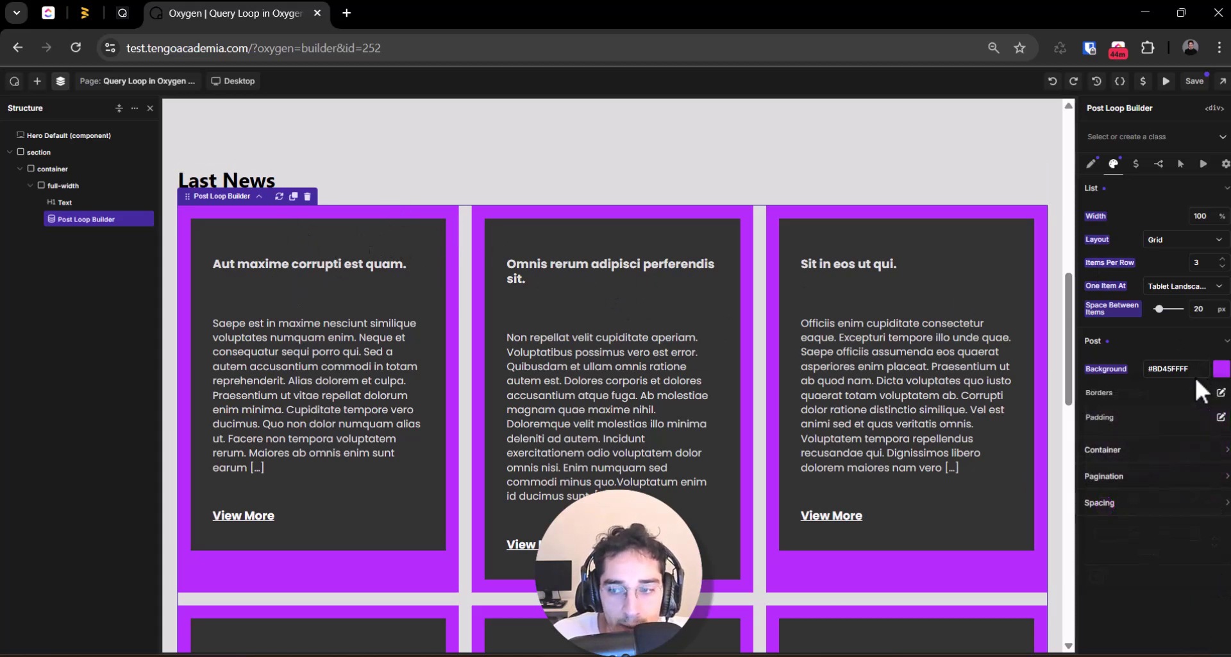
{"action": "key", "text": "ctrl+z"}
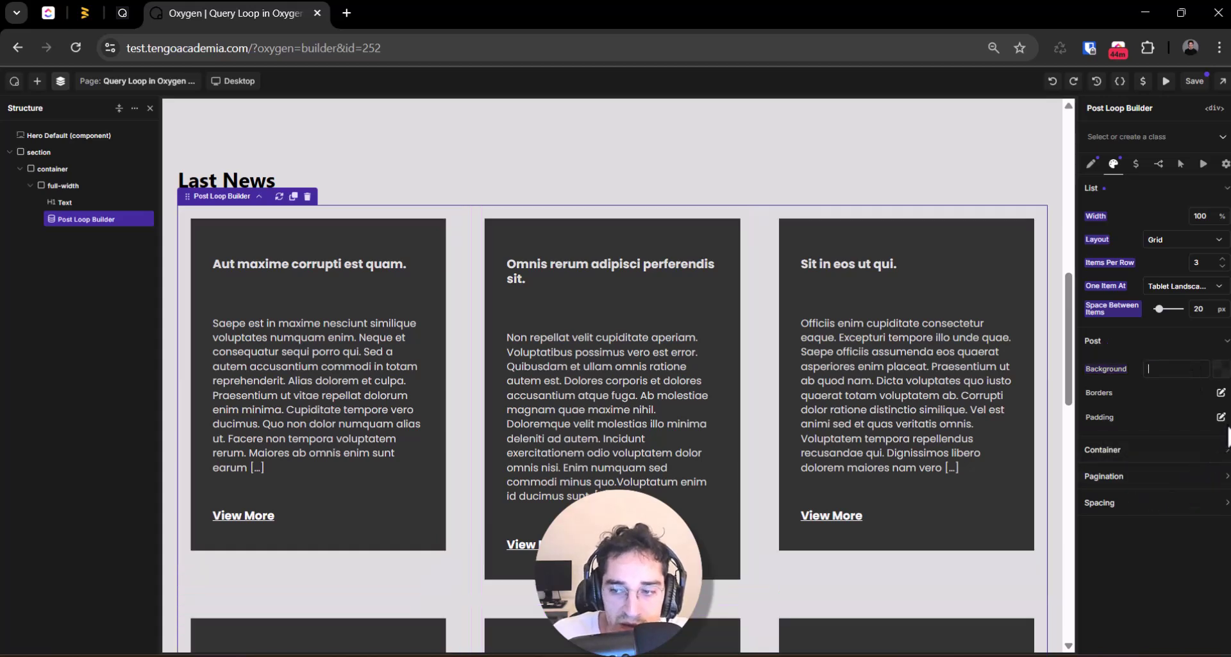
- Set the padding of the loop's posts to 0 on all sides
{"action": "left_click", "coordinate": [1221, 416]}
{"action": "left_click", "coordinate": [1150, 481]}
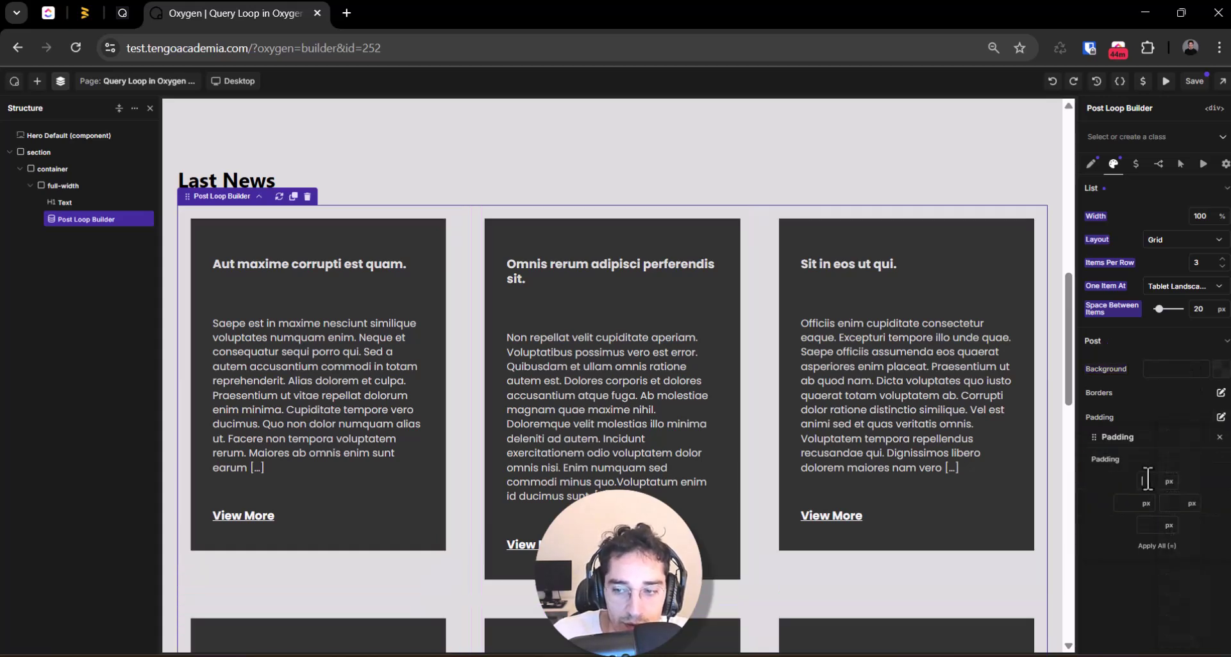
{"action": "type", "text": "0"}
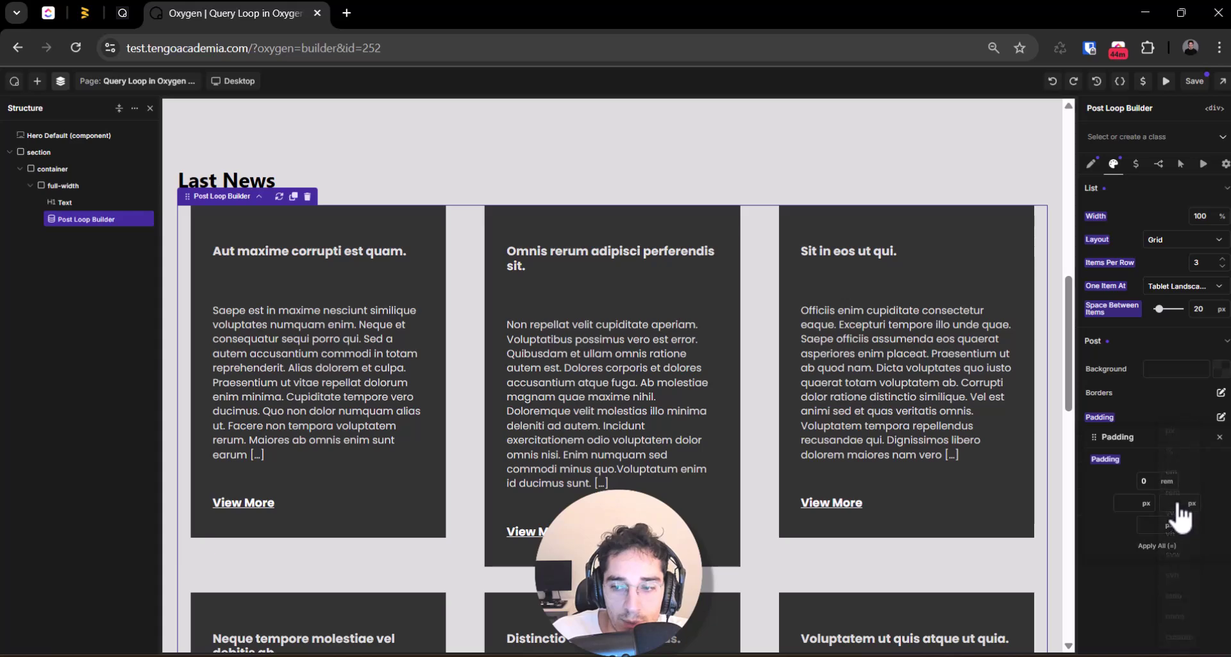
{"action": "left_click", "coordinate": [1145, 502]}
{"action": "left_click", "coordinate": [1147, 504]}
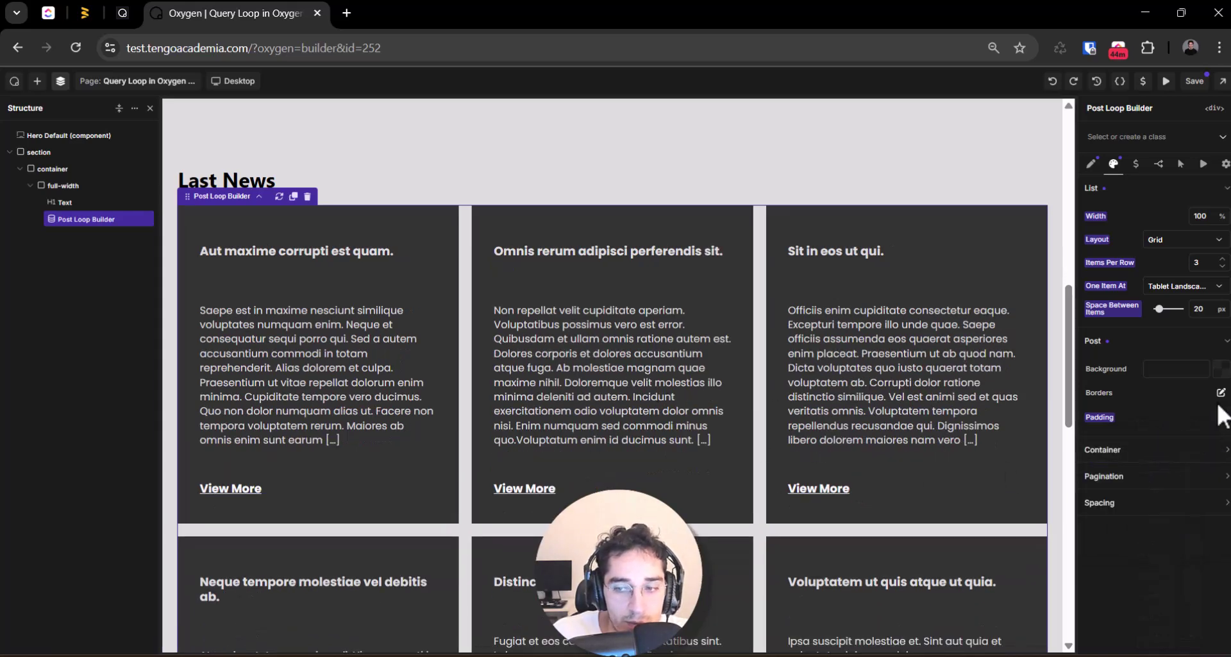
- Try a near-white background on the loop's container and clear the value
{"action": "left_click", "coordinate": [1188, 450]}
{"action": "left_click", "coordinate": [1177, 477]}
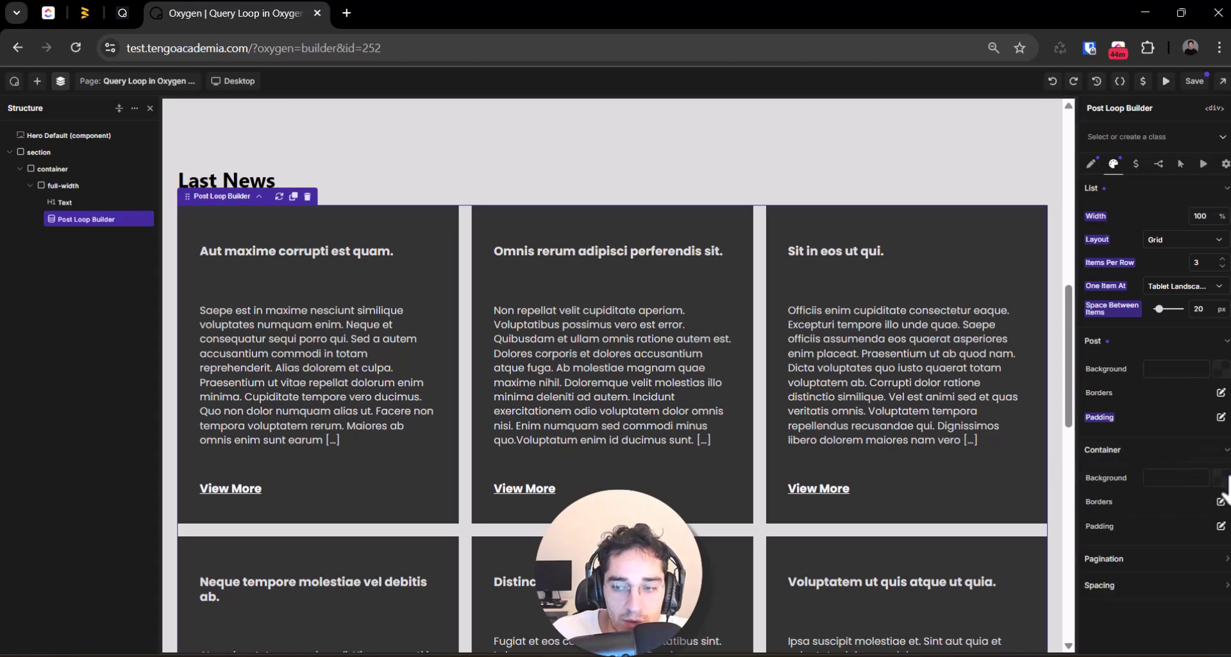
{"action": "left_click_drag", "start_coordinate": [1177, 503], "coordinate": [1089, 467]}
{"action": "left_click", "coordinate": [1134, 467]}
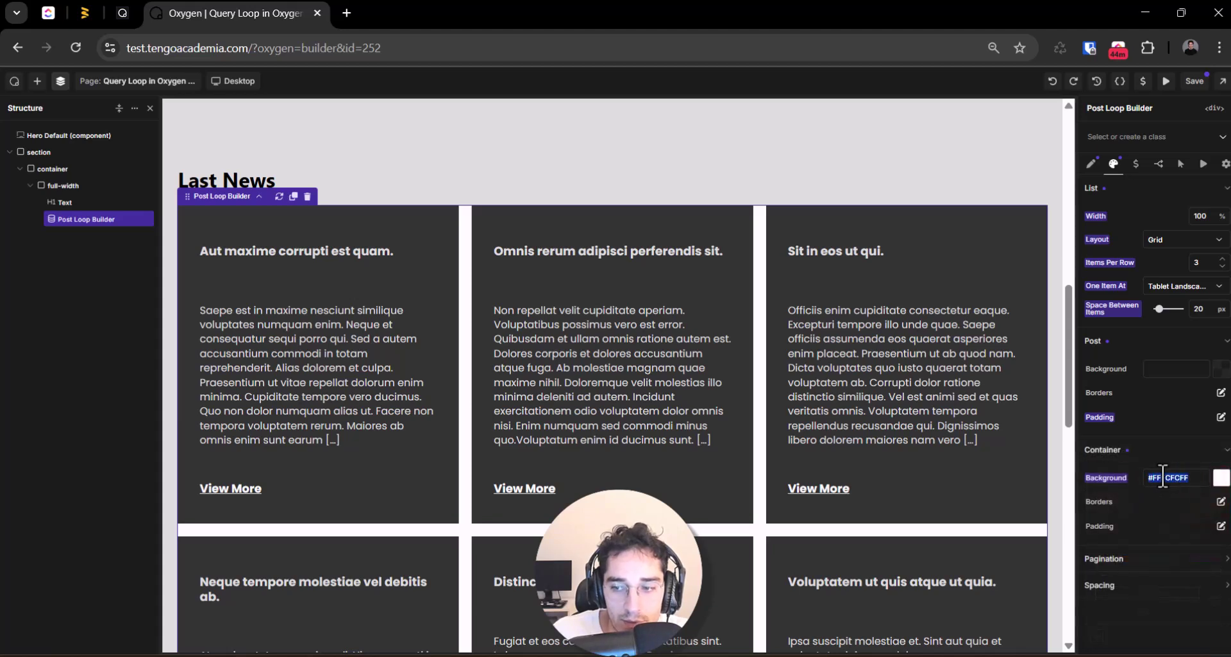
{"action": "key", "text": "BackSpace"}
- Set the background of the loop's container to a light grey, about #E5E5E5
{"action": "left_click", "coordinate": [1222, 480]}
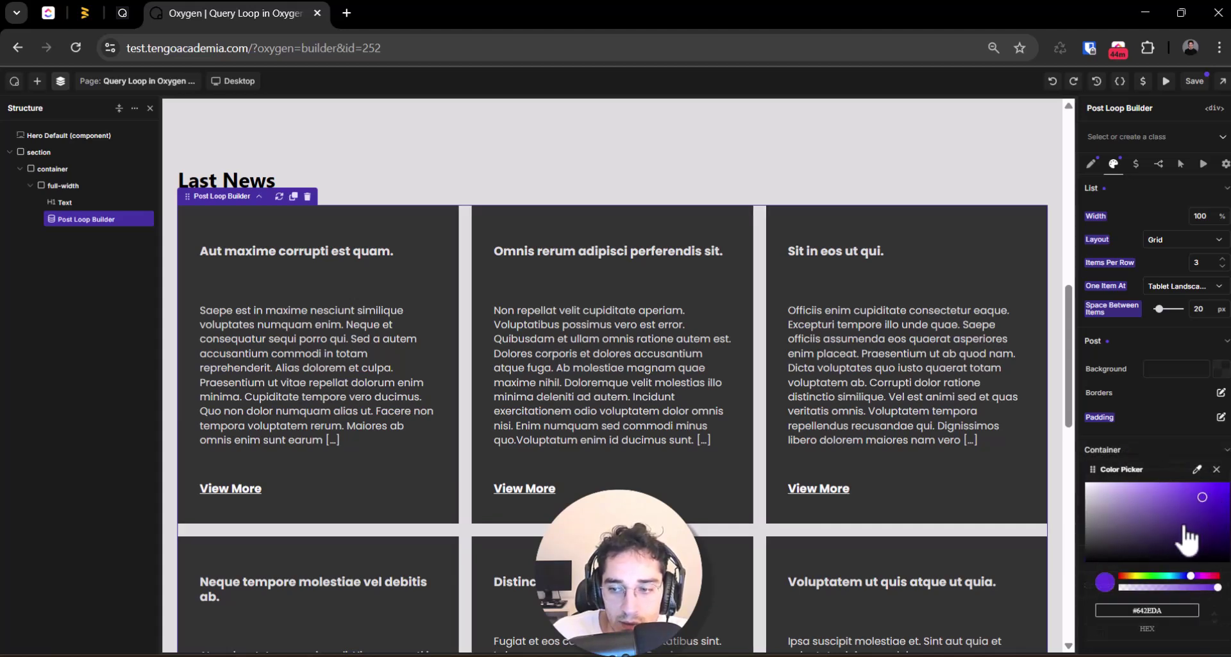
{"action": "left_click_drag", "start_coordinate": [1187, 539], "coordinate": [1101, 467]}
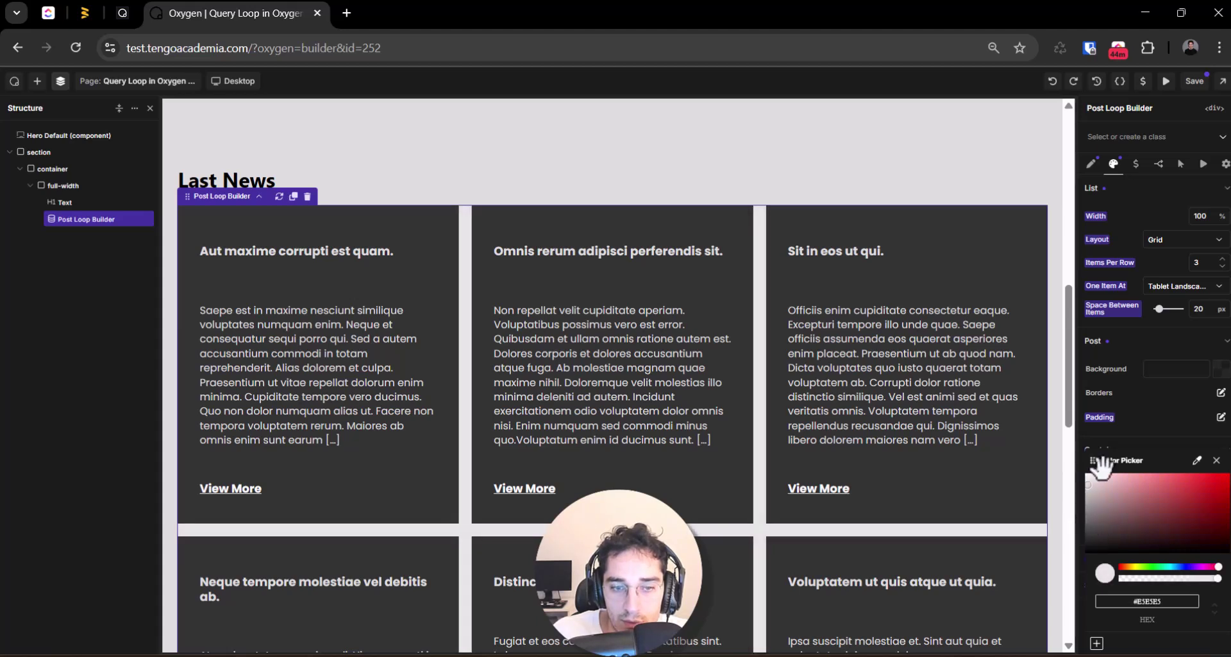
{"action": "left_click", "coordinate": [1081, 463]}
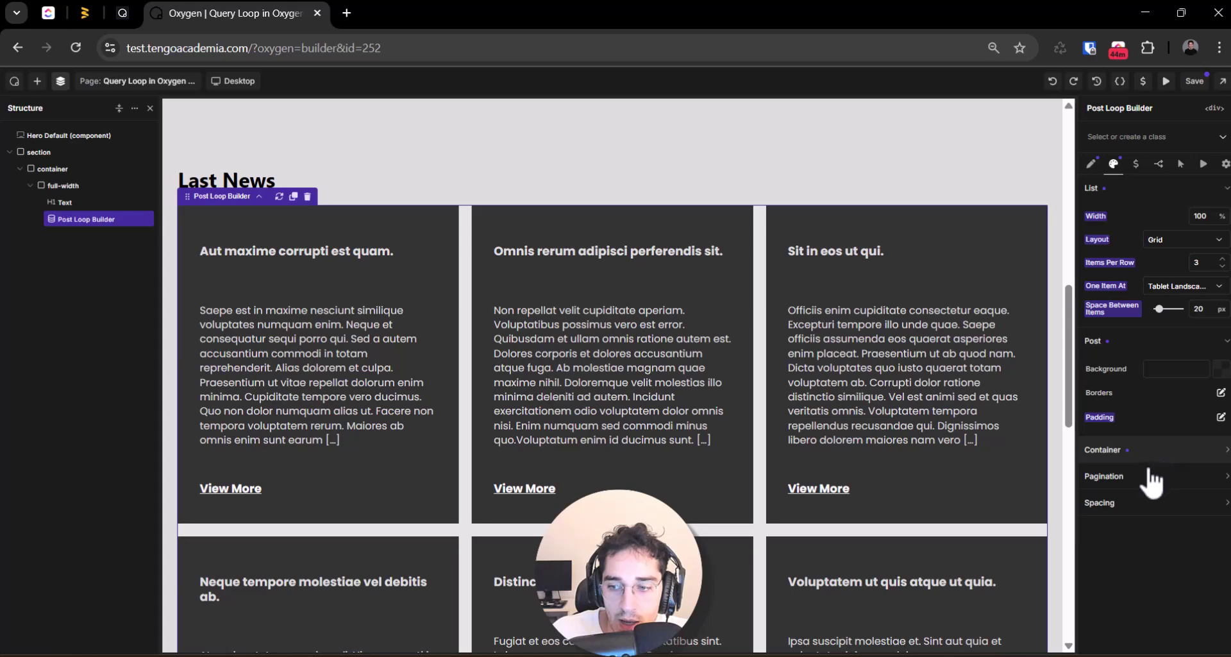
- Try right alignment for the loop's pagination and set it to centre alignment
{"action": "left_click", "coordinate": [1151, 478]}
{"action": "scroll", "coordinate": [1158, 494], "scroll_direction": "down", "scroll_amount": 1}
{"action": "scroll", "coordinate": [799, 556], "scroll_direction": "down", "scroll_amount": 10}
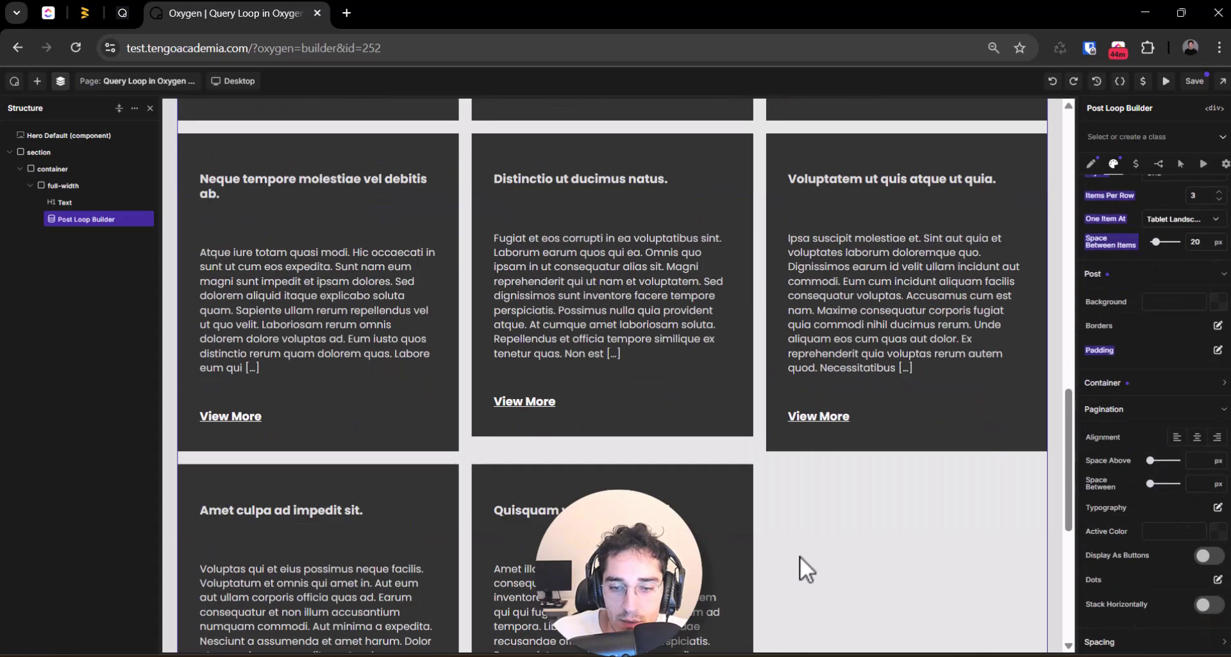
{"action": "scroll", "coordinate": [1148, 474], "scroll_direction": "up", "scroll_amount": 1}
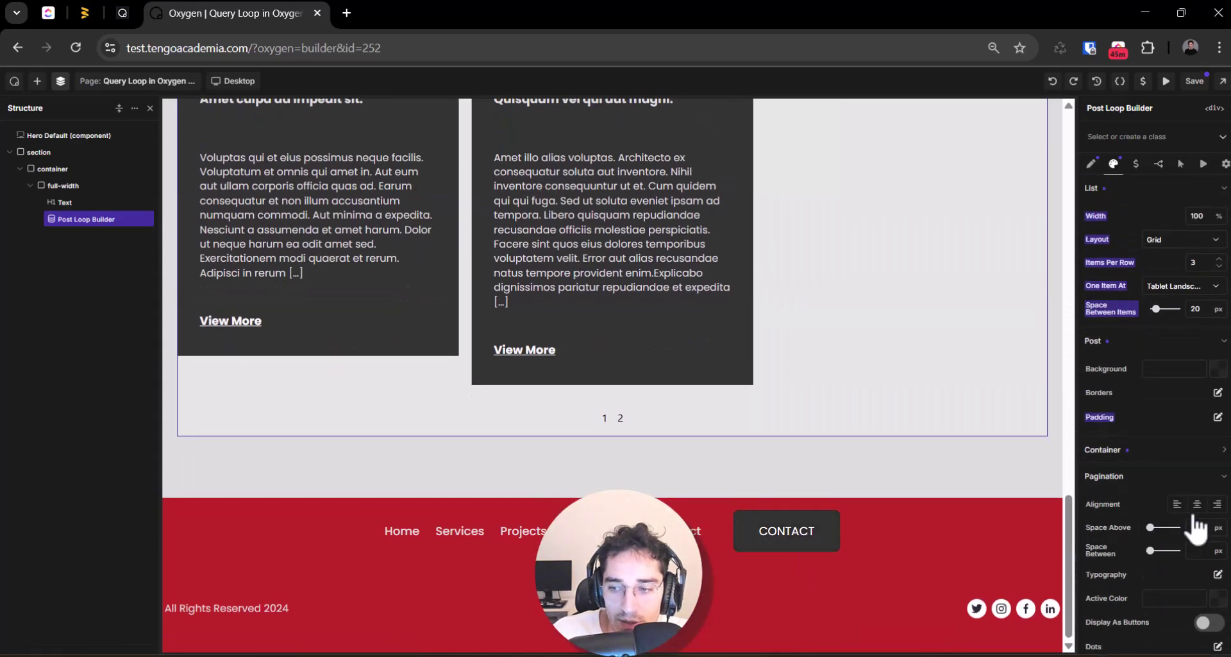
{"action": "left_click", "coordinate": [1197, 505]}
{"action": "left_click", "coordinate": [1218, 505]}
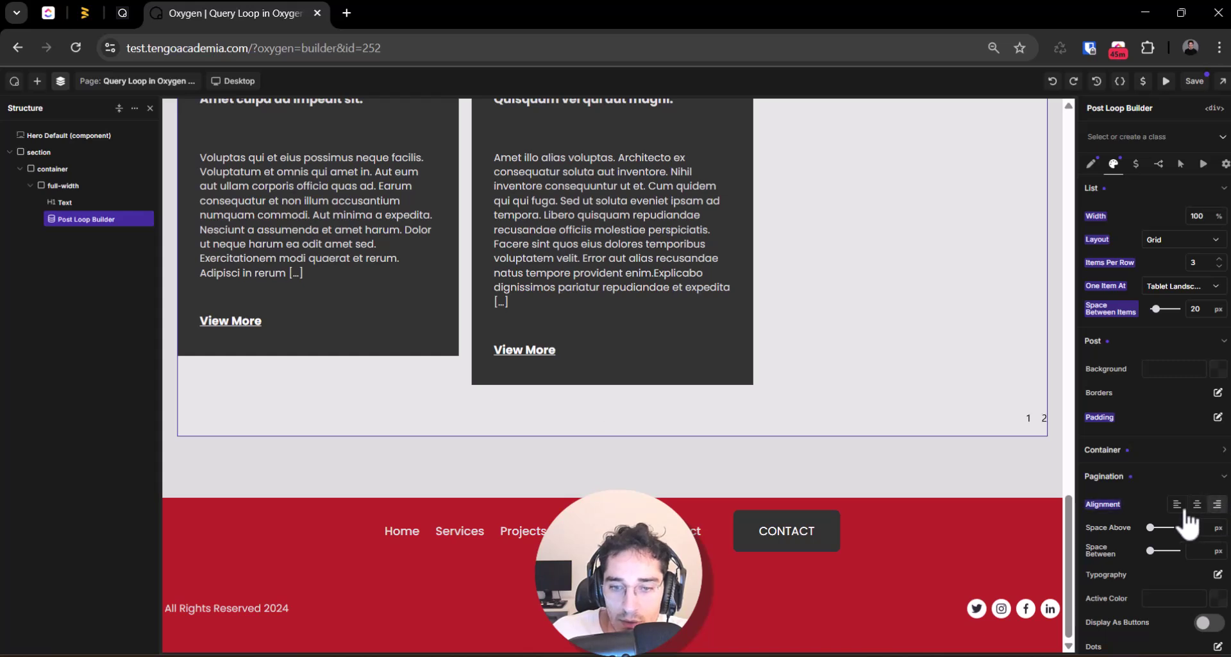
{"action": "left_click", "coordinate": [1197, 504]}
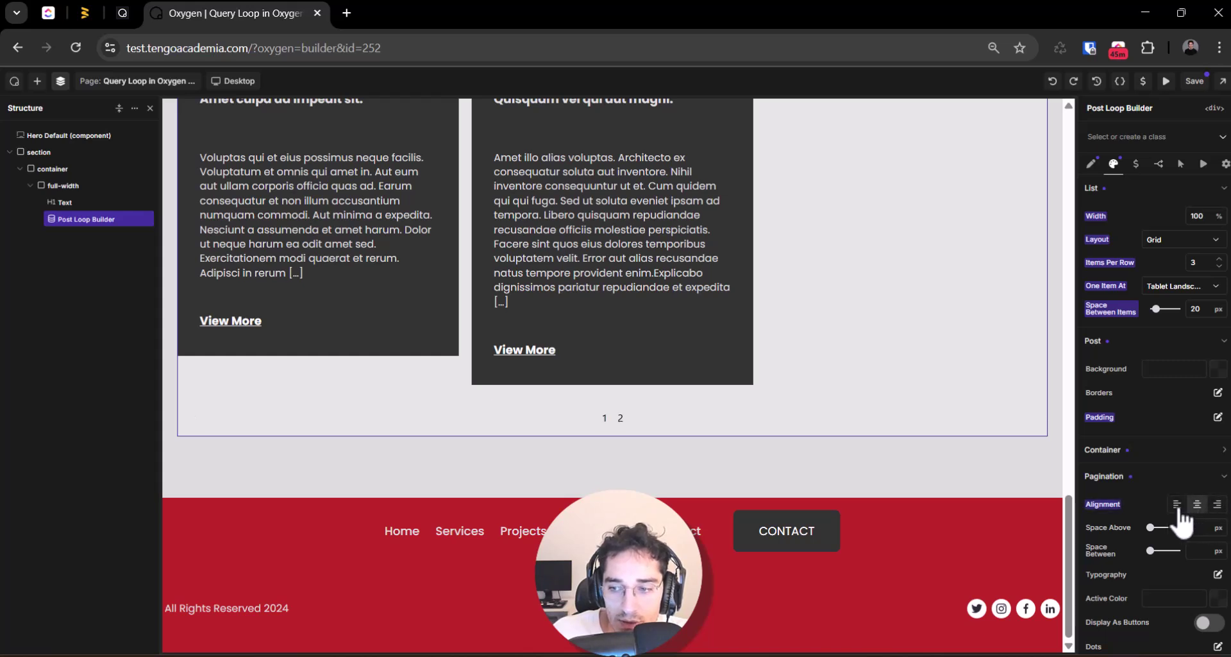
- Set the pagination's active color to the blue-violet #550FEA
{"action": "scroll", "coordinate": [1174, 551], "scroll_direction": "down", "scroll_amount": 1}
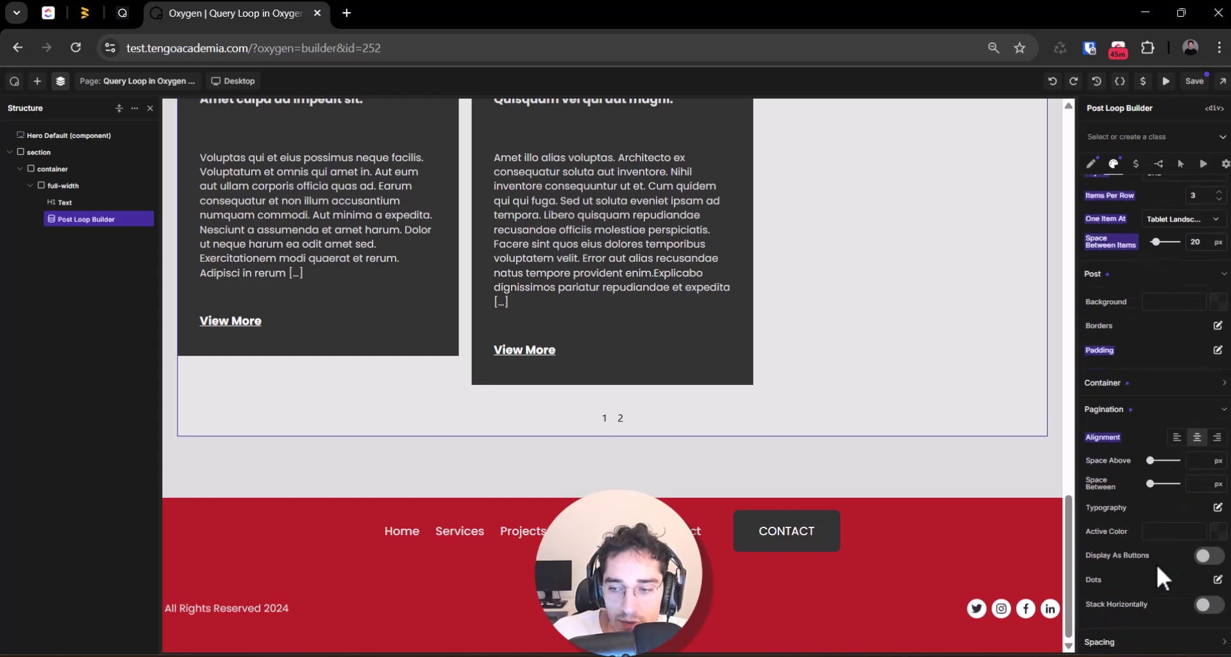
{"action": "left_click", "coordinate": [1217, 537]}
{"action": "left_click", "coordinate": [1220, 472]}
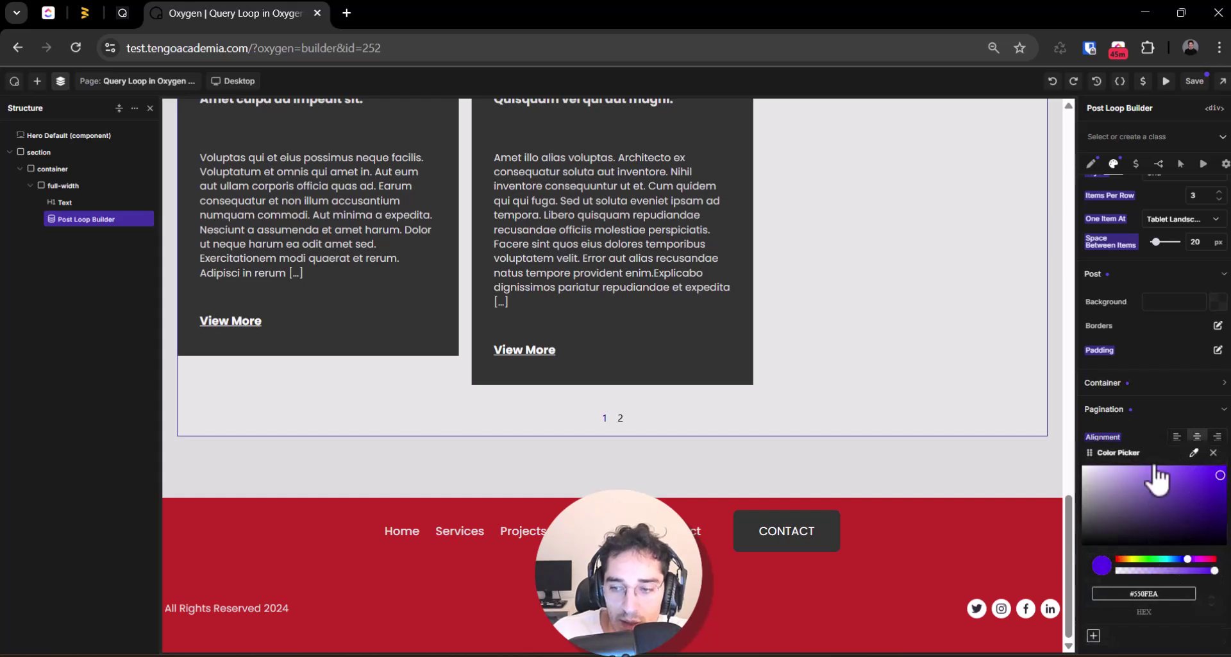
{"action": "key", "text": "Escape"}
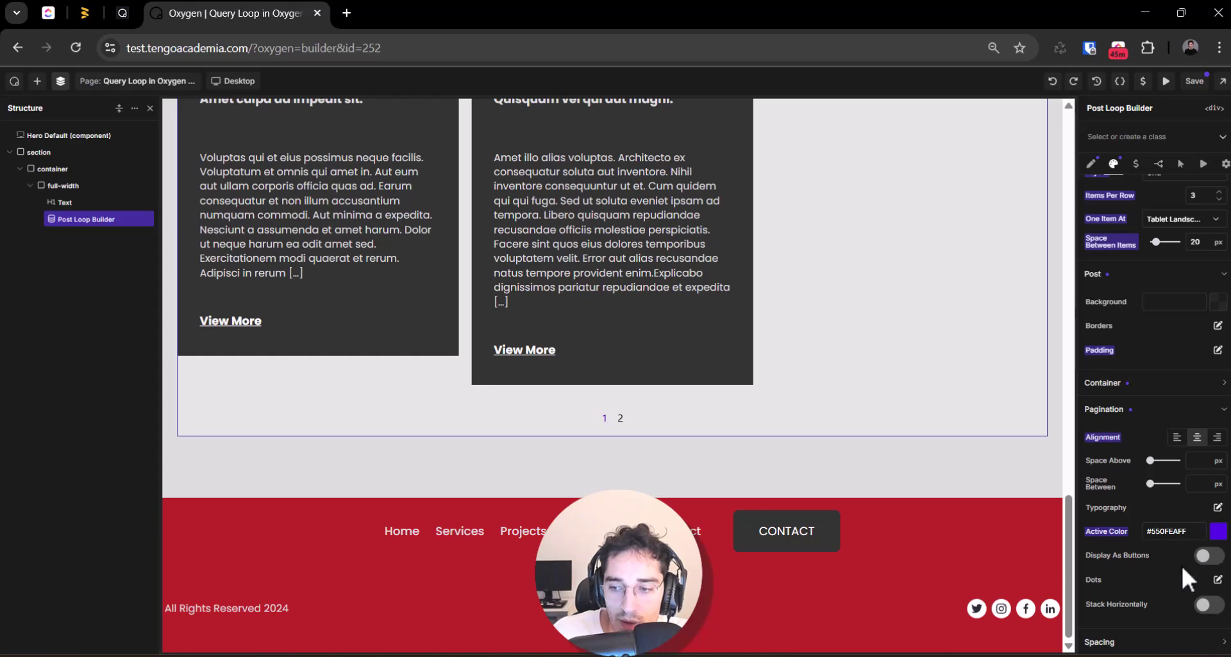
- Examine the restyled post grid and the Spacing options for the Post Loop Builder's top and bottom margins
{"action": "scroll", "coordinate": [1167, 585], "scroll_direction": "up", "scroll_amount": 2}
{"action": "scroll", "coordinate": [921, 390], "scroll_direction": "up", "scroll_amount": 5}
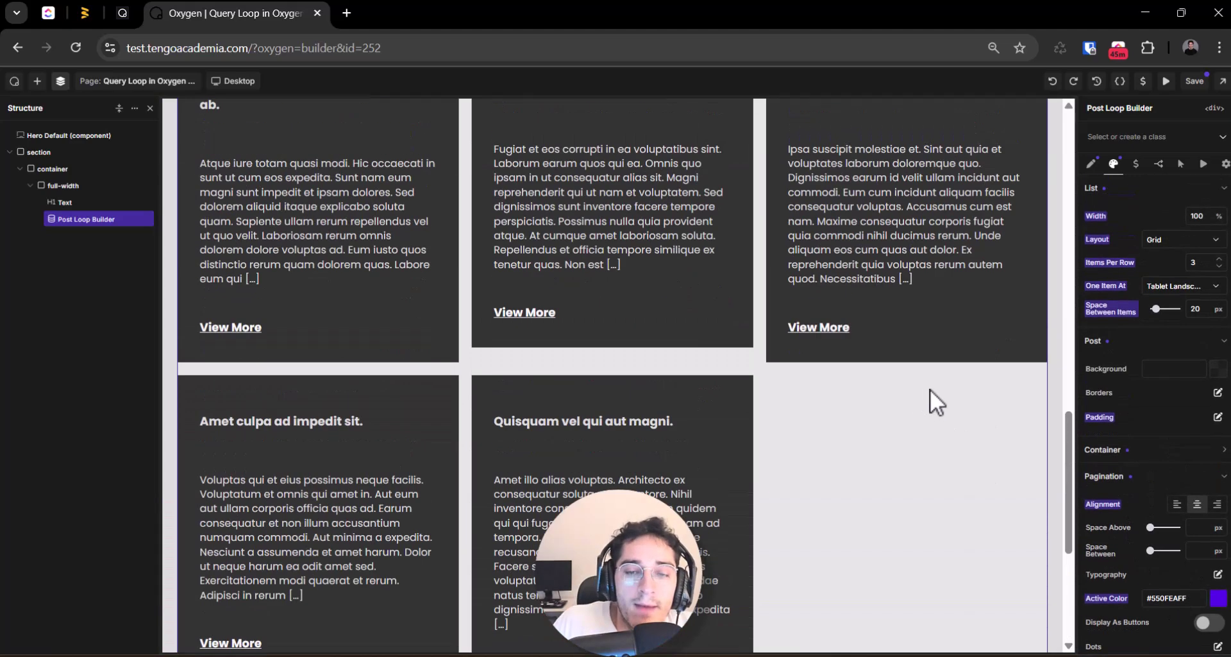
{"action": "scroll", "coordinate": [929, 389], "scroll_direction": "up", "scroll_amount": 6}
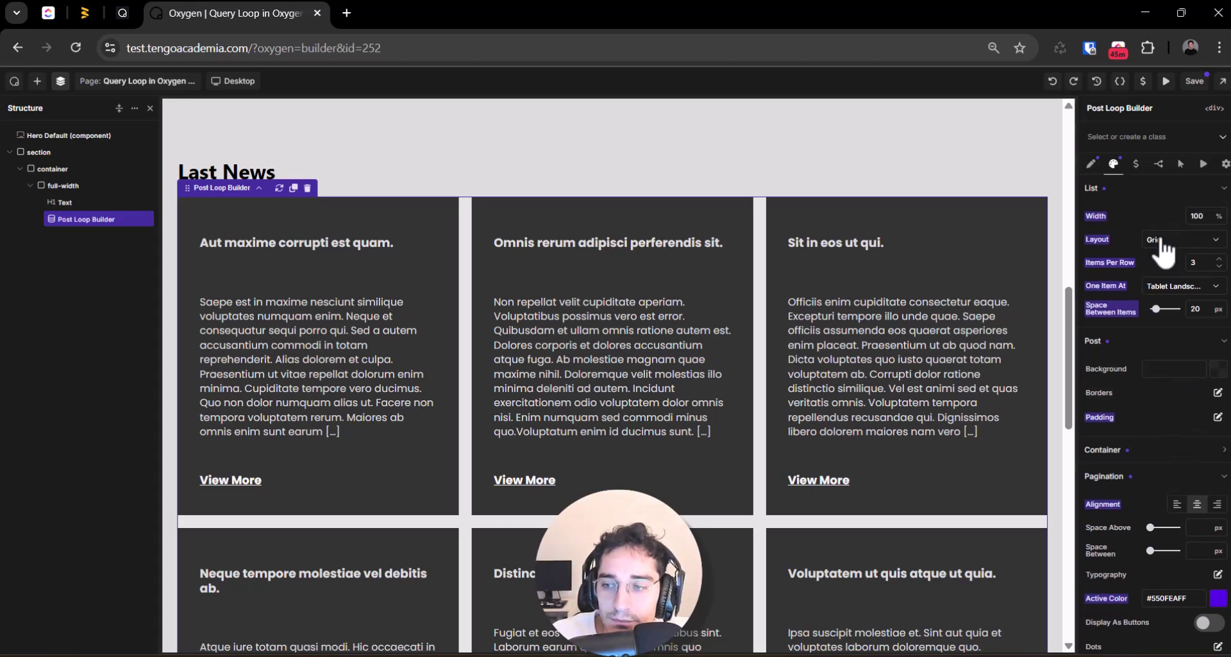
{"action": "left_click", "coordinate": [1155, 476]}
{"action": "left_click", "coordinate": [1148, 503]}
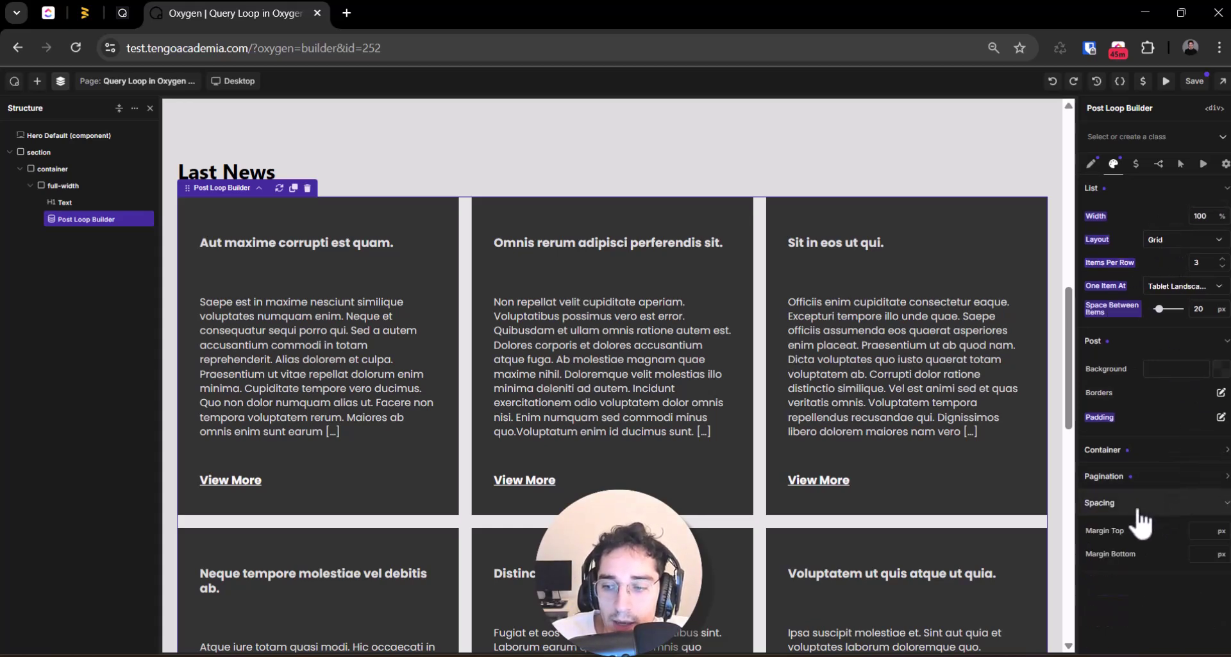
{"action": "scroll", "coordinate": [1007, 538], "scroll_direction": "down", "scroll_amount": 6}
{"action": "left_click", "coordinate": [1148, 504]}
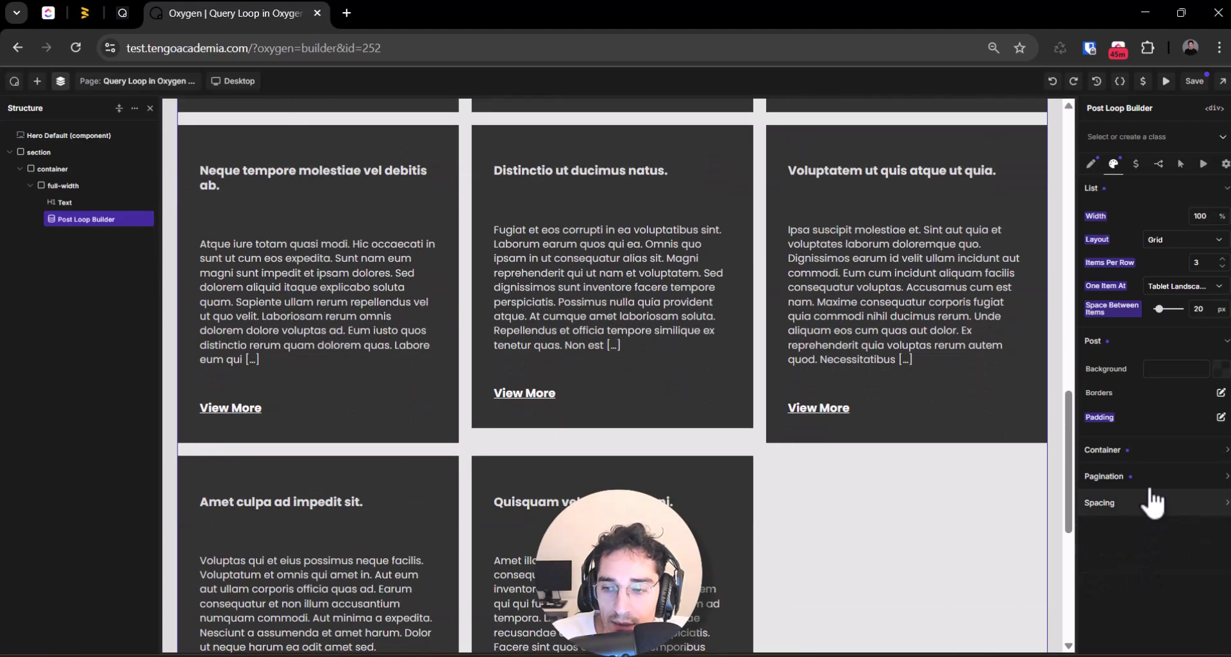
{"action": "left_click", "coordinate": [1148, 503]}
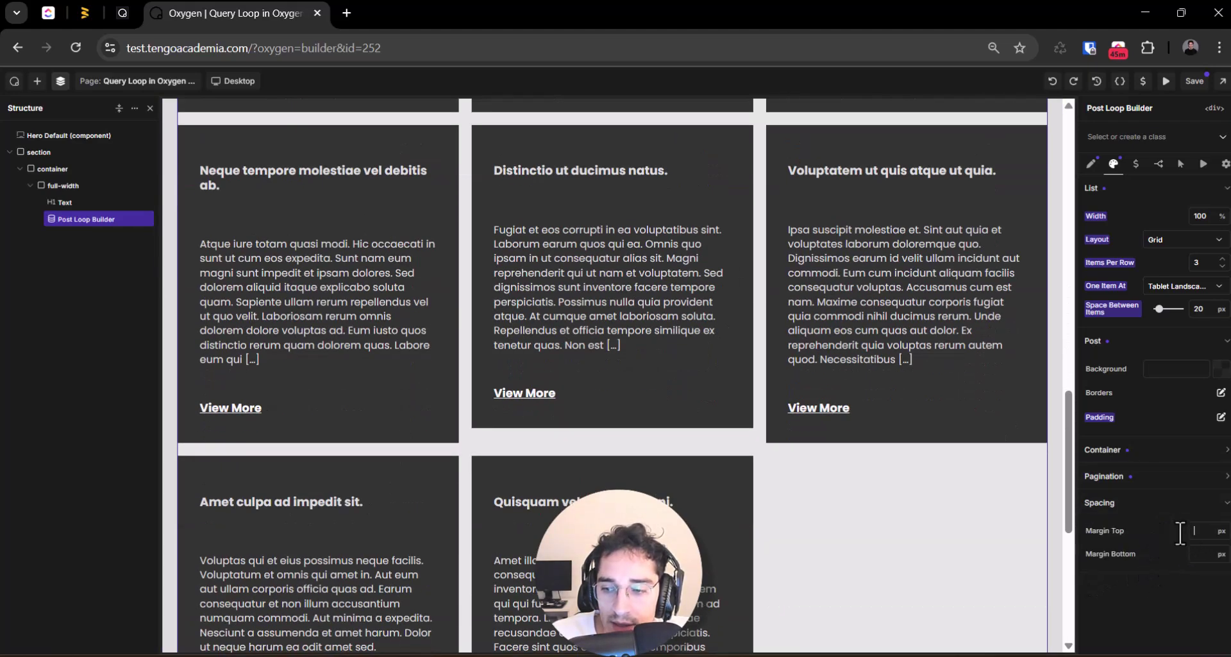
{"action": "scroll", "coordinate": [902, 490], "scroll_direction": "up", "scroll_amount": 10}
{"action": "scroll", "coordinate": [894, 498], "scroll_direction": "down", "scroll_amount": 5}
{"action": "left_click", "coordinate": [1154, 340]}
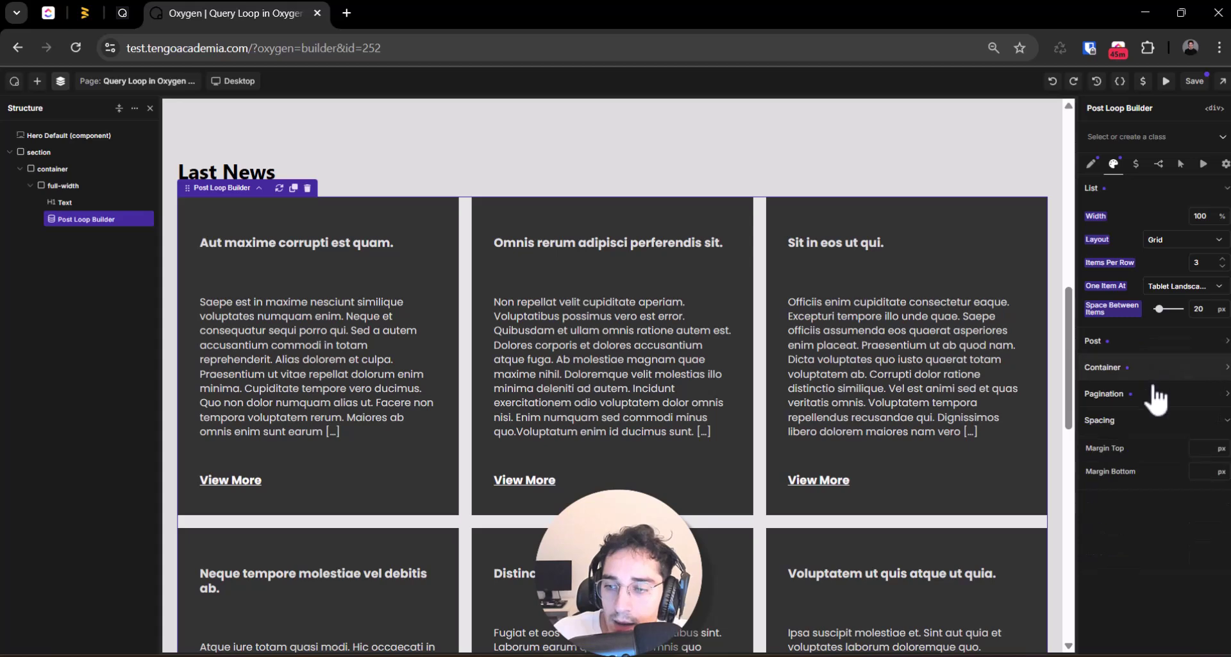
{"action": "left_click", "coordinate": [1148, 423]}
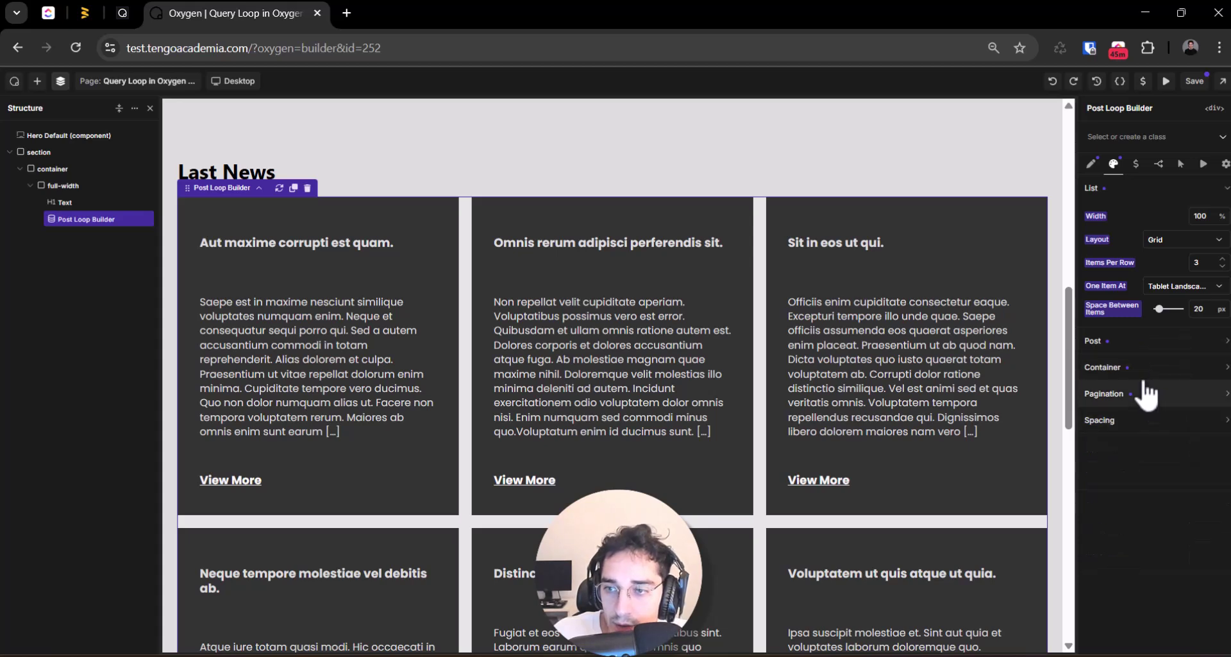
- Review the Post Loop Builder's Repeated Block settings, variable overrides and design categories alongside the card grid
{"action": "left_click", "coordinate": [1117, 186]}
{"action": "left_click", "coordinate": [1091, 164]}
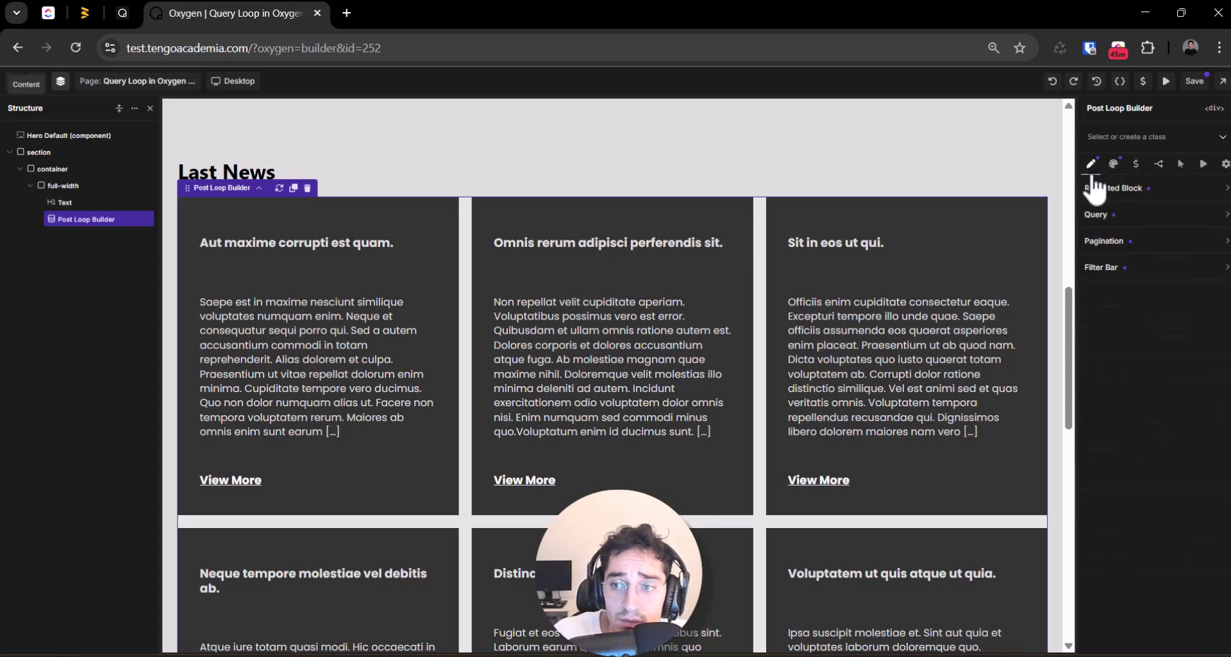
{"action": "left_click", "coordinate": [1098, 188]}
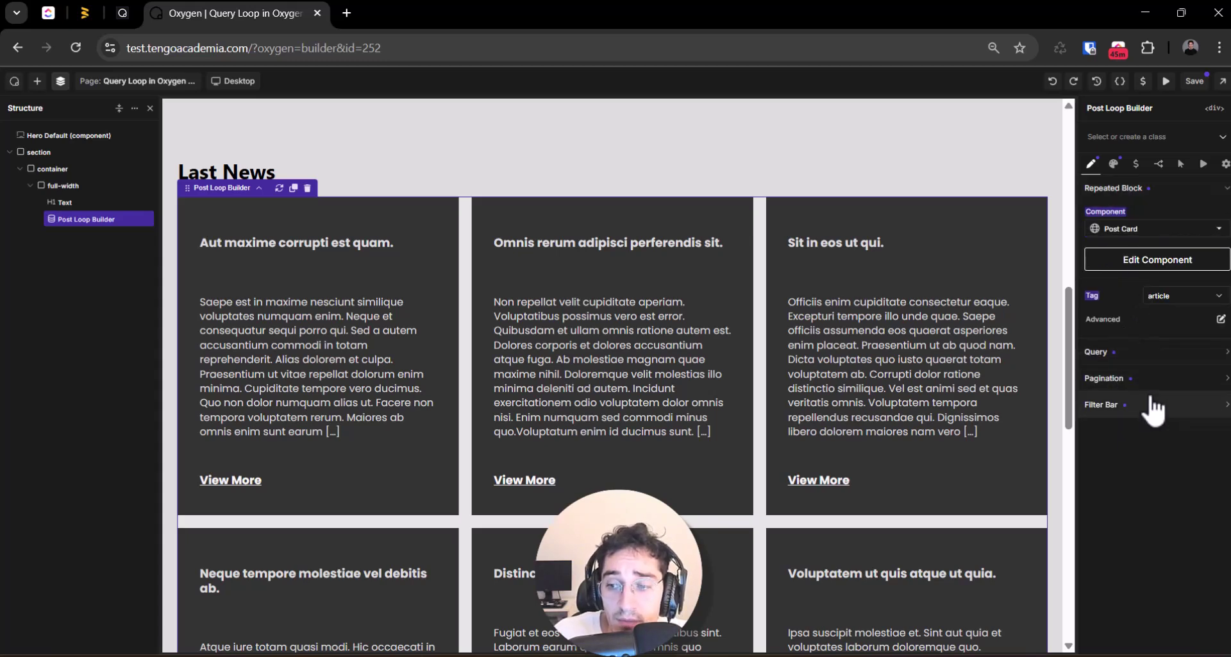
{"action": "left_click", "coordinate": [1136, 165]}
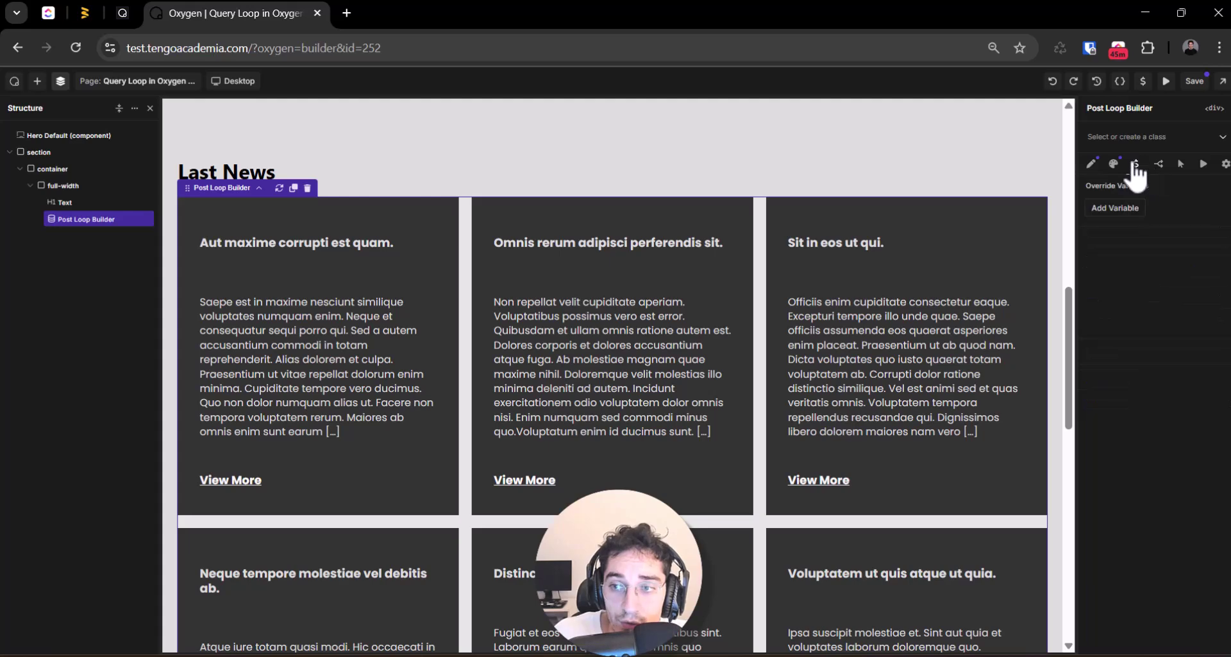
{"action": "left_click", "coordinate": [1114, 164]}
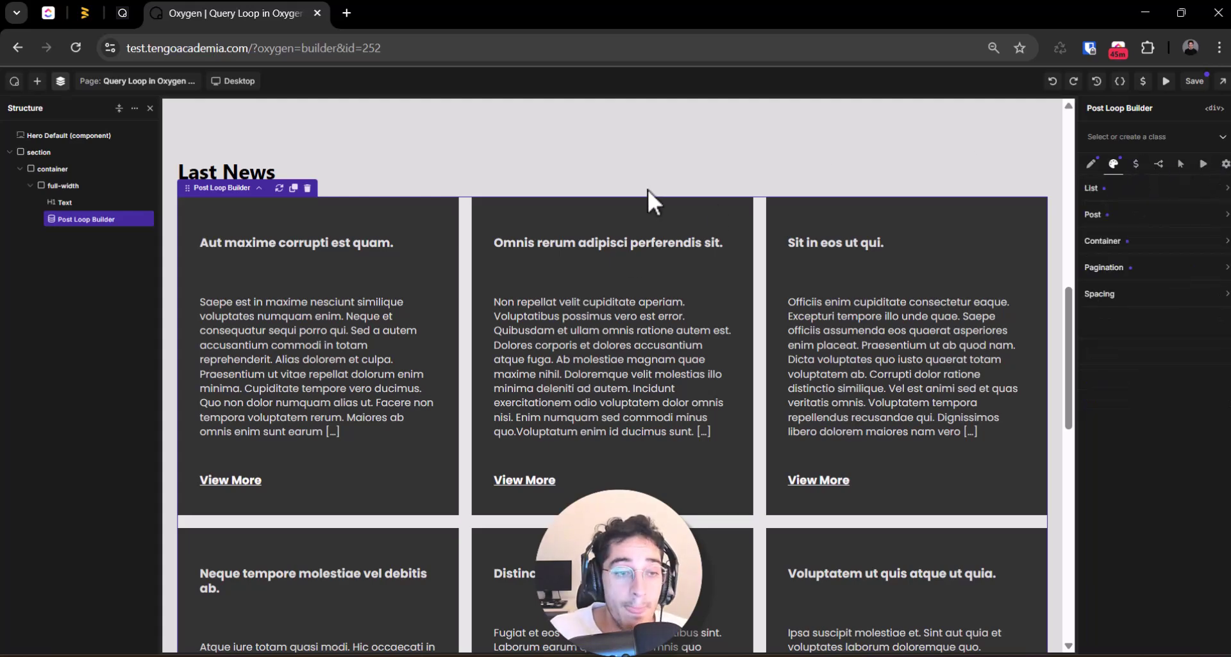
{"action": "scroll", "coordinate": [464, 355], "scroll_direction": "down", "scroll_amount": 5}
{"action": "scroll", "coordinate": [385, 288], "scroll_direction": "up", "scroll_amount": 5}
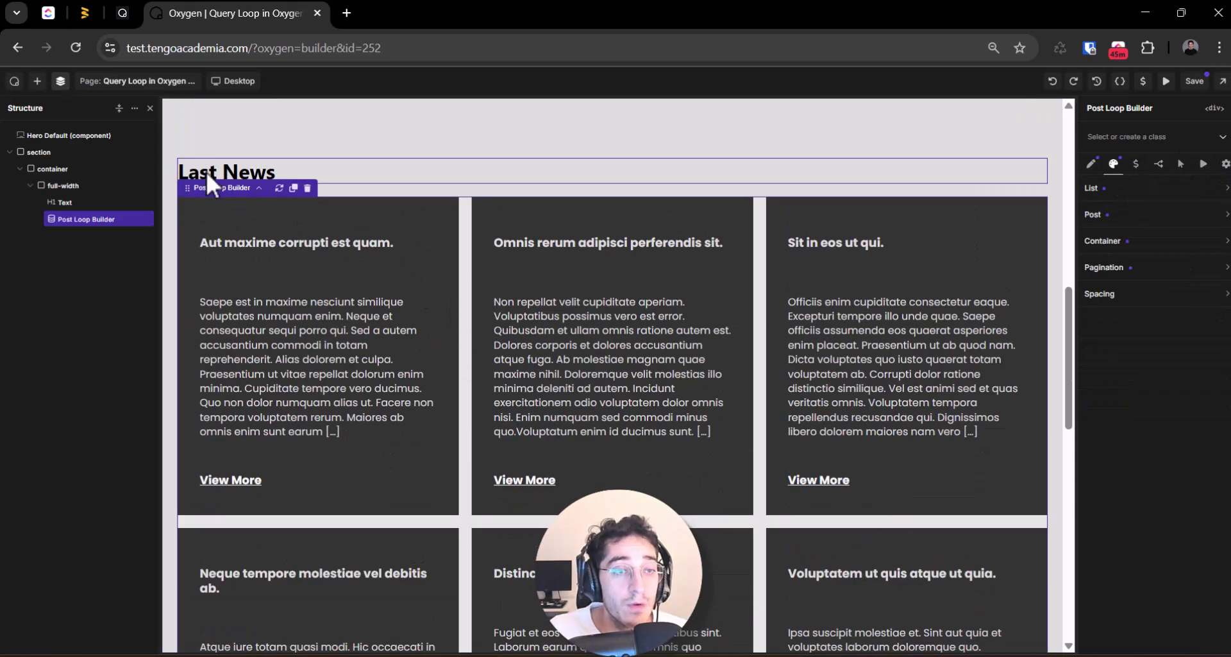